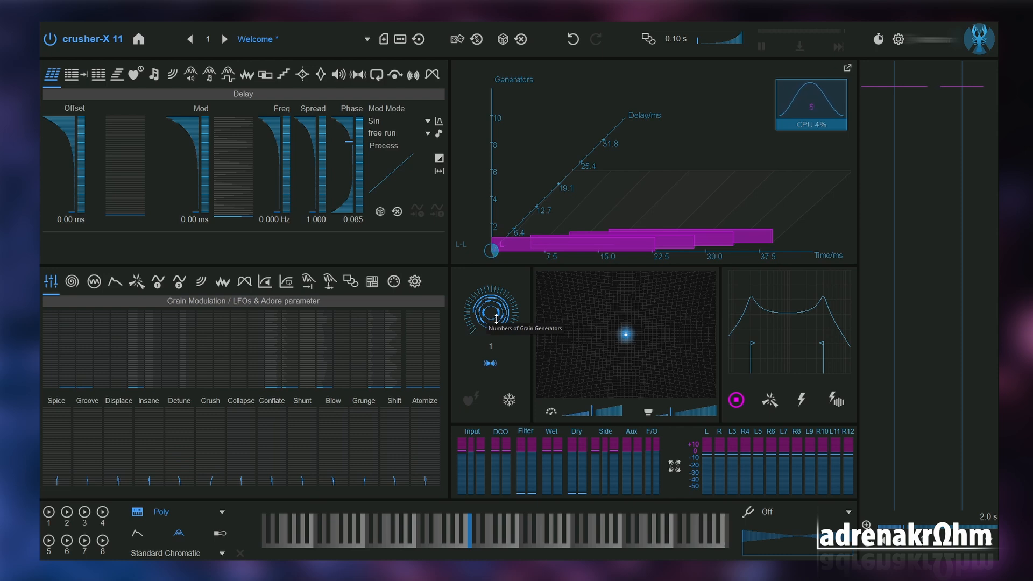
Raise the number of grain generators in stages to 3, 6, 9 and 16, and bring it back to 1.
{"action": "left_click_drag", "start_coordinate": [496, 319], "coordinate": [493, 303]}
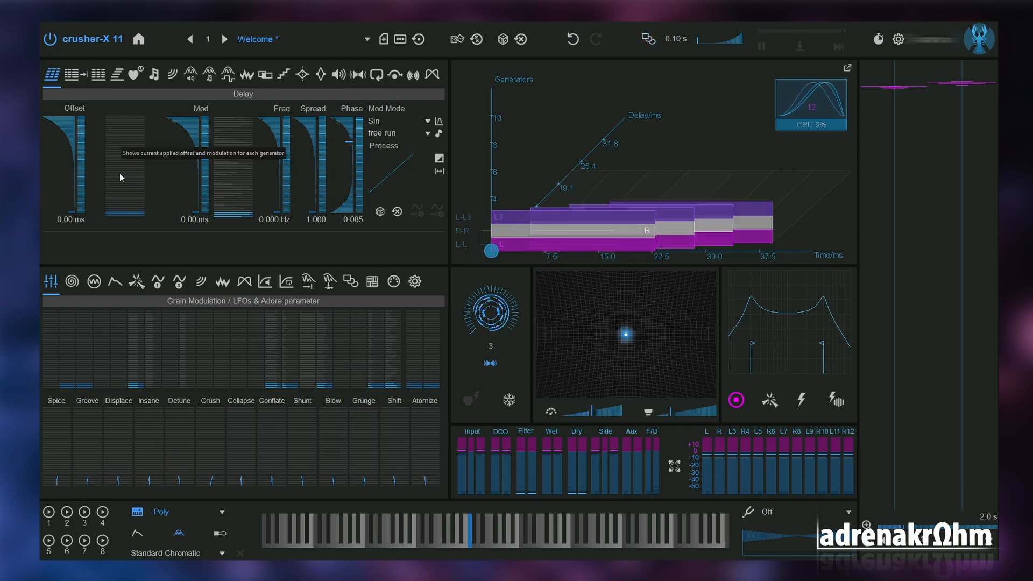
{"action": "left_click_drag", "start_coordinate": [484, 308], "coordinate": [466, 296]}
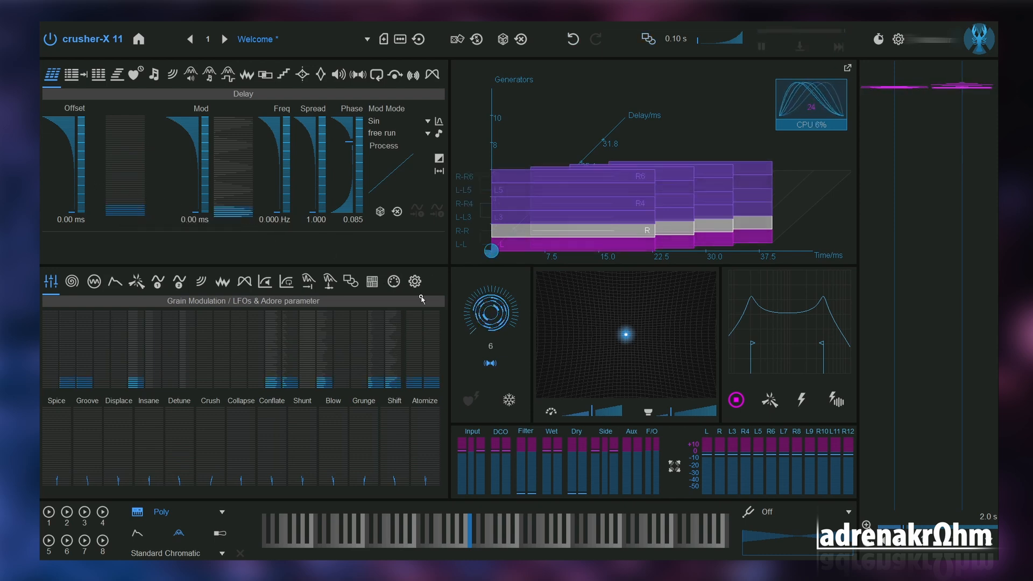
{"action": "left_click_drag", "start_coordinate": [484, 306], "coordinate": [501, 304]}
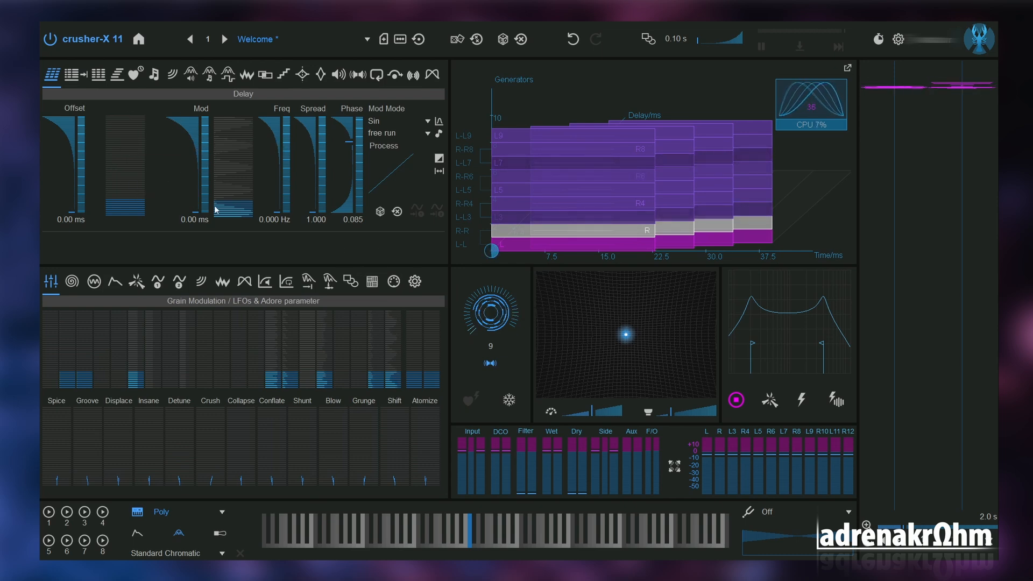
{"action": "left_click_drag", "start_coordinate": [487, 307], "coordinate": [534, 180]}
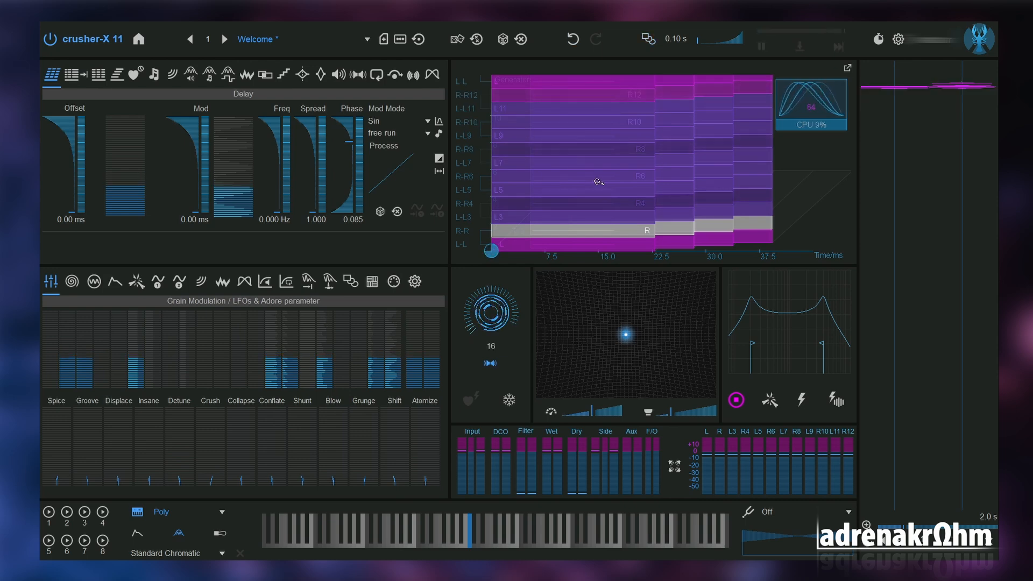
{"action": "left_click_drag", "start_coordinate": [490, 315], "coordinate": [491, 364]}
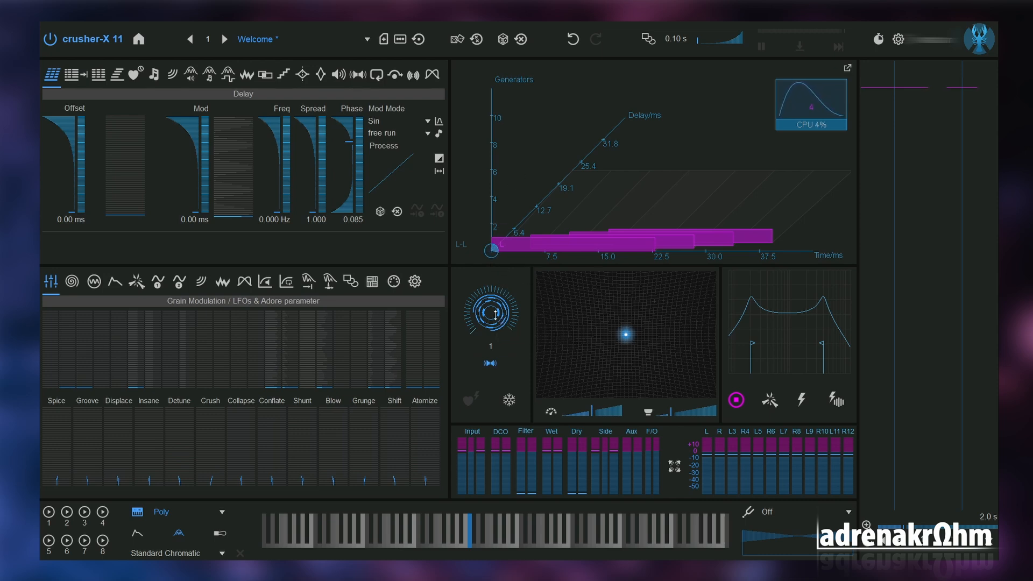
Raise the number of grain generators one at a time to 4 and return it to 1, and repeat with 2 generators.
{"action": "scroll", "coordinate": [496, 311], "scroll_direction": "up", "scroll_amount": 1}
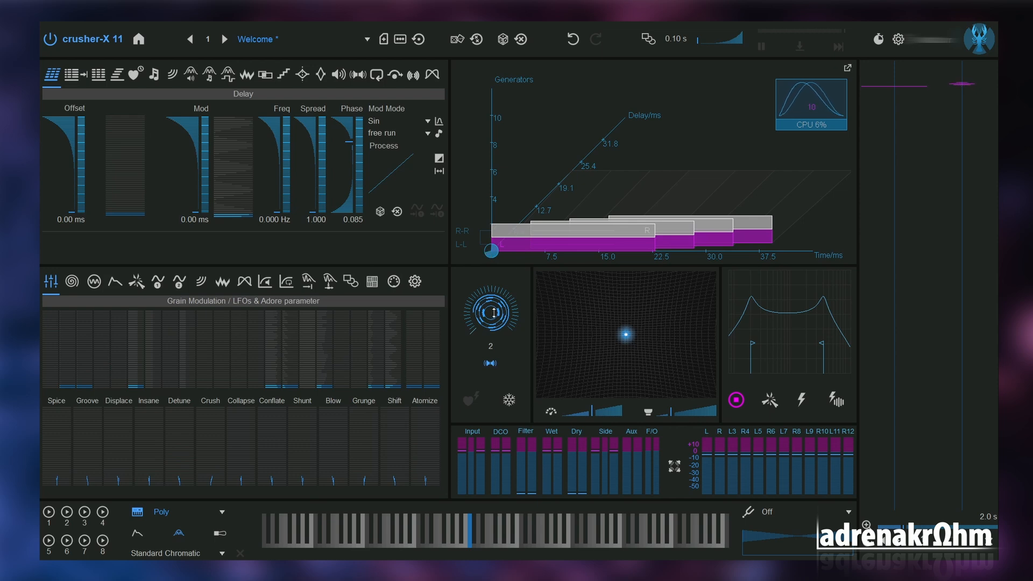
{"action": "scroll", "coordinate": [493, 312], "scroll_direction": "up", "scroll_amount": 1}
{"action": "scroll", "coordinate": [494, 312], "scroll_direction": "up", "scroll_amount": 1}
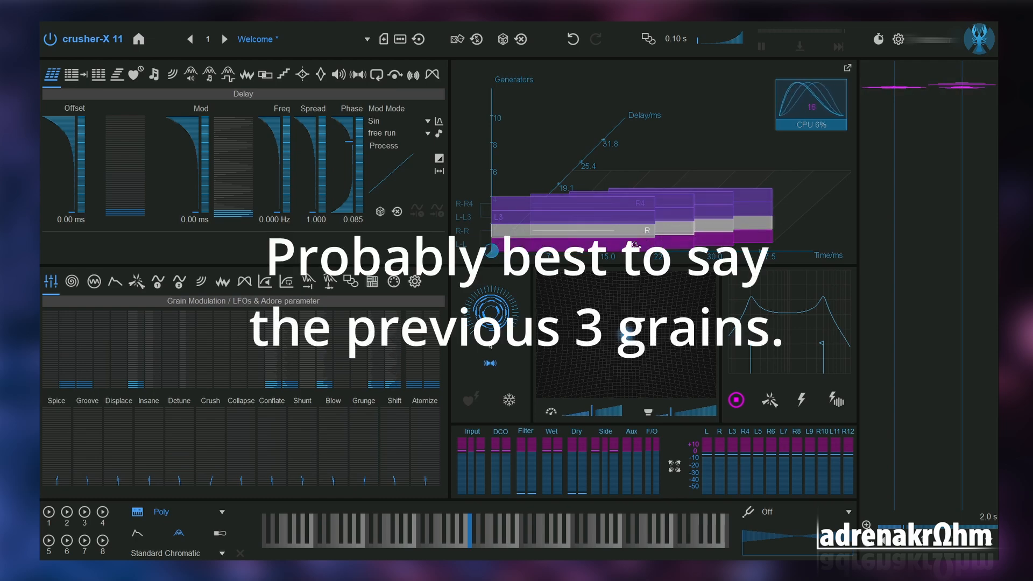
{"action": "left_click_drag", "start_coordinate": [489, 316], "coordinate": [484, 357]}
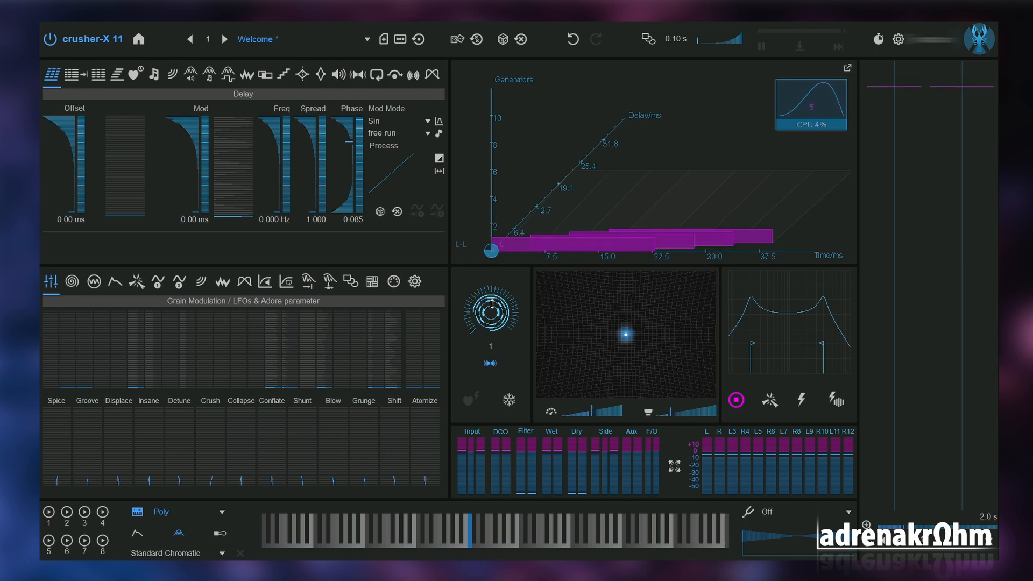
{"action": "scroll", "coordinate": [490, 312], "scroll_direction": "up", "scroll_amount": 1}
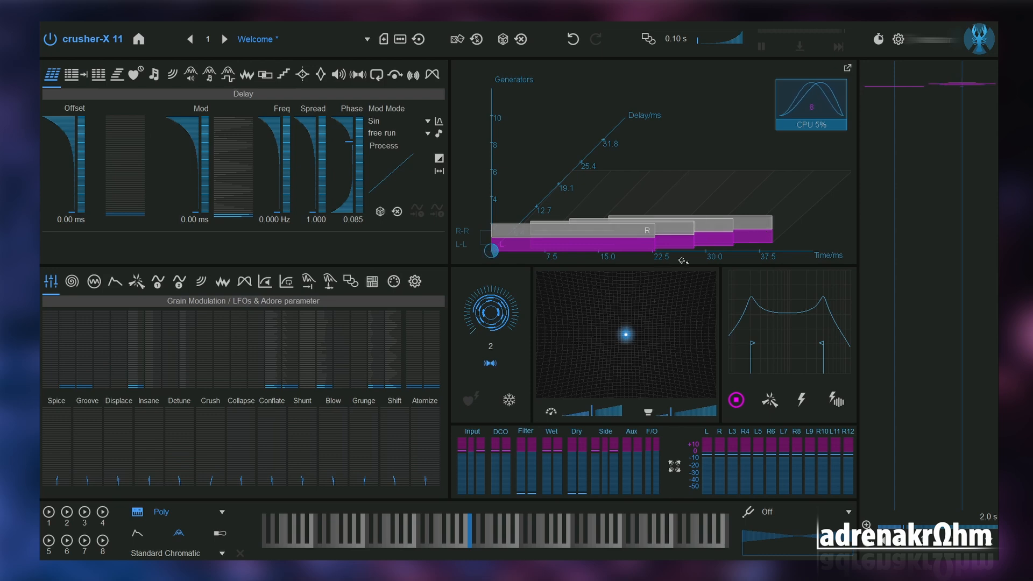
{"action": "scroll", "coordinate": [491, 313], "scroll_direction": "down", "scroll_amount": 1}
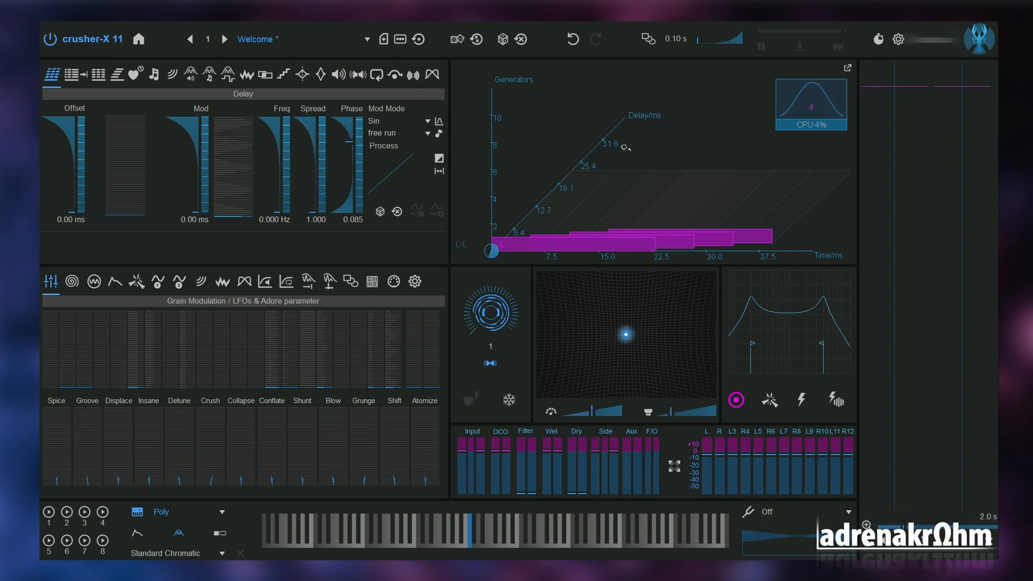
Set the Delay offset to 63 ms, with a modulation of 488 ms at a frequency of 0.477 Hz.
{"action": "mouse_move", "coordinate": [69, 206]}
{"action": "left_mouse_down"}
{"action": "mouse_move", "coordinate": [70, 190]}
{"action": "mouse_move", "coordinate": [70, 202]}
{"action": "left_mouse_up"}
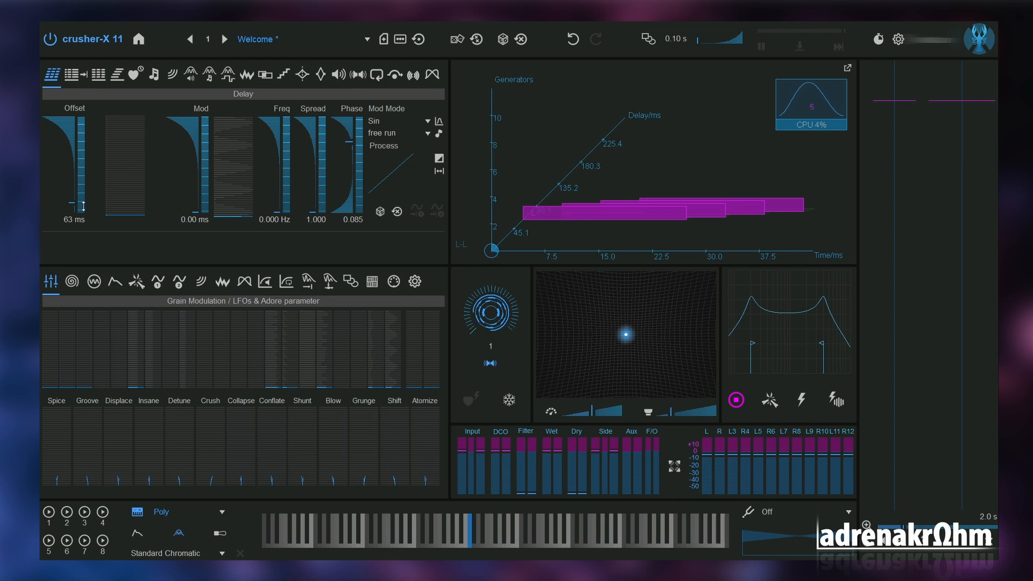
{"action": "left_click_drag", "start_coordinate": [195, 206], "coordinate": [196, 184]}
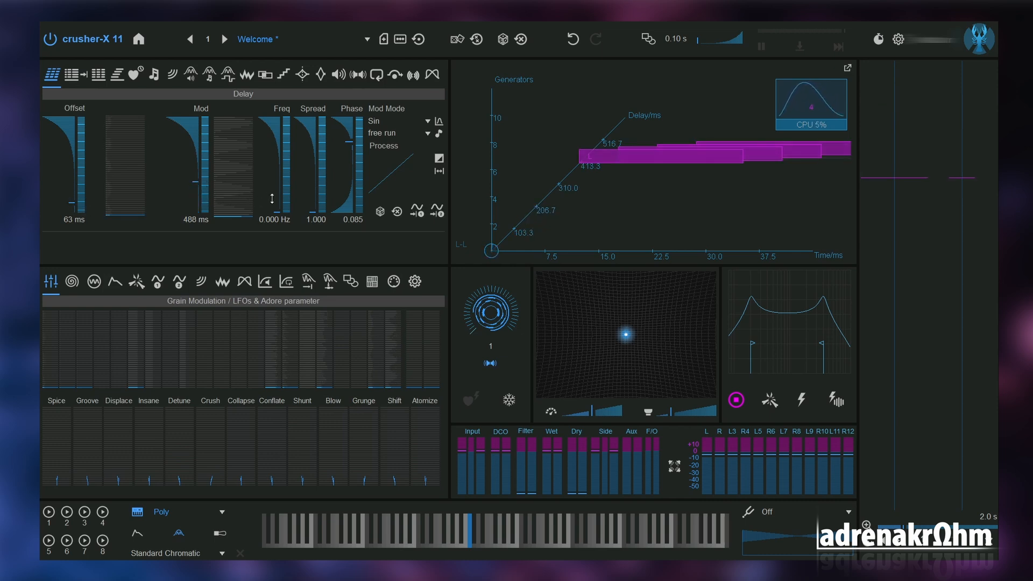
{"action": "left_click_drag", "start_coordinate": [278, 210], "coordinate": [277, 167]}
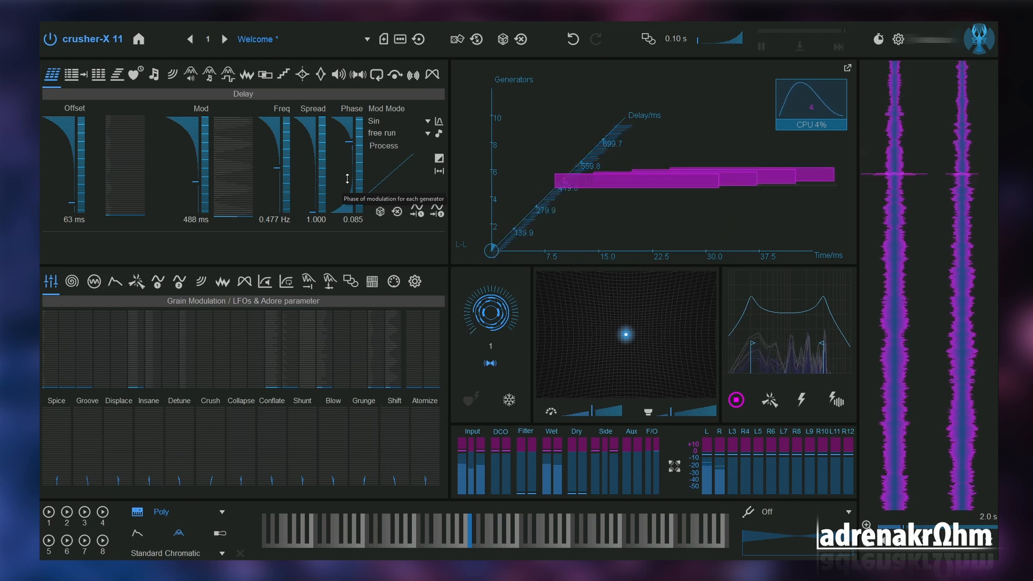
Use 5 grain generators and set the Delay offset to 275 ms, Mod to 4766 ms, Freq to 4.07 Hz and Spread to 1.307.
{"action": "left_click_drag", "start_coordinate": [491, 314], "coordinate": [490, 285]}
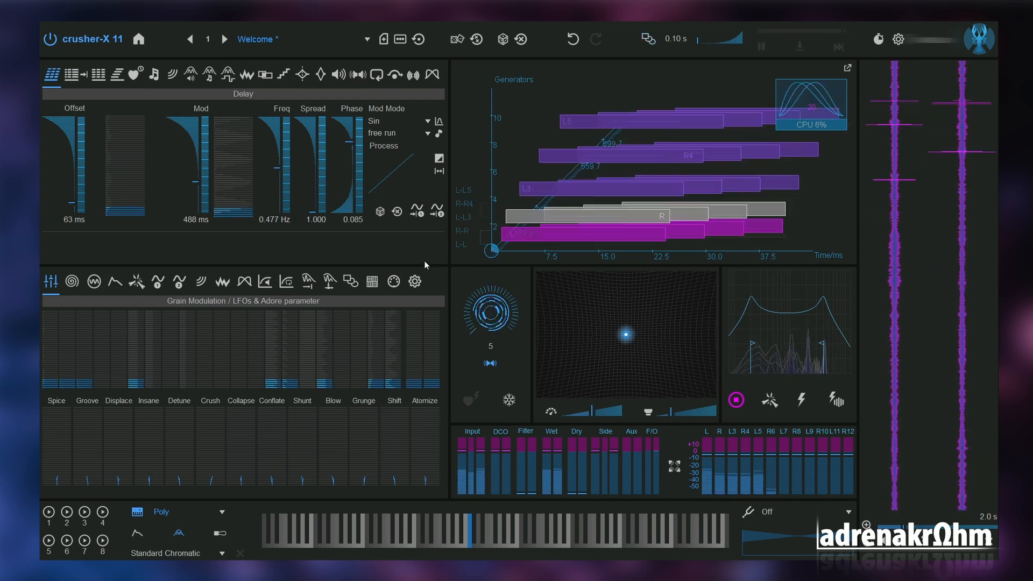
{"action": "left_click_drag", "start_coordinate": [196, 181], "coordinate": [197, 152]}
{"action": "left_click_drag", "start_coordinate": [276, 167], "coordinate": [276, 138]}
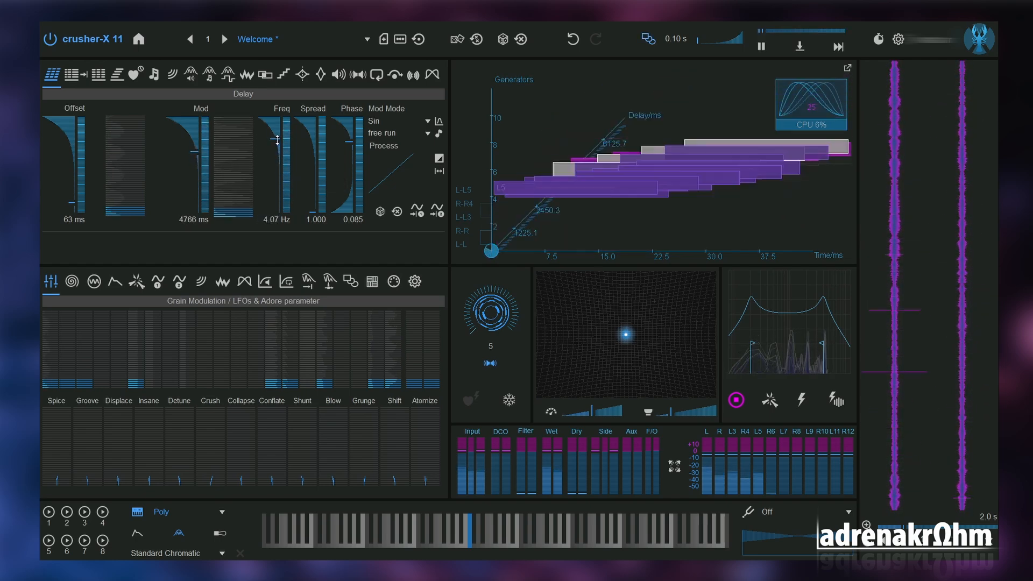
{"action": "left_click_drag", "start_coordinate": [72, 203], "coordinate": [73, 189]}
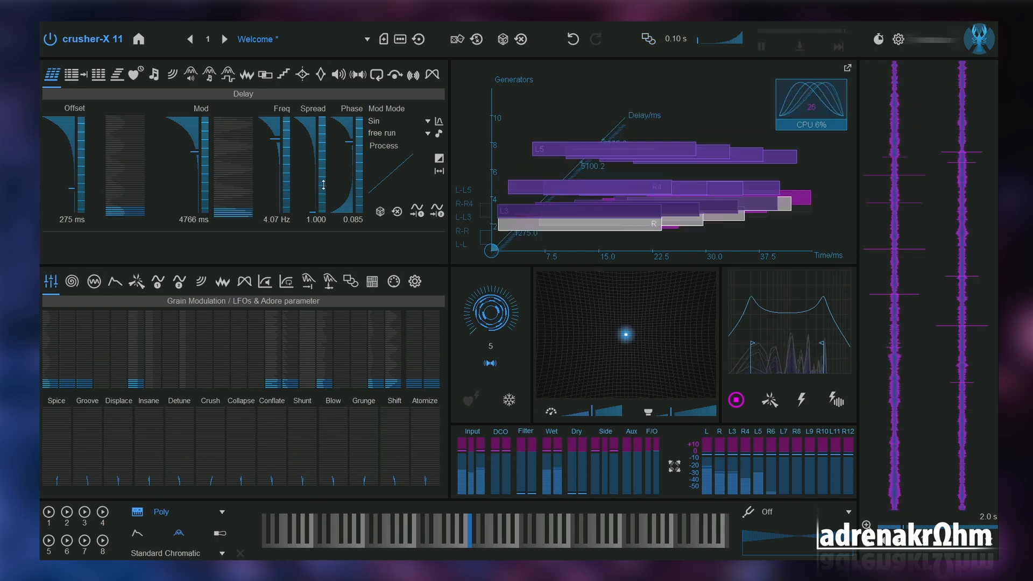
{"action": "left_click_drag", "start_coordinate": [317, 201], "coordinate": [316, 163]}
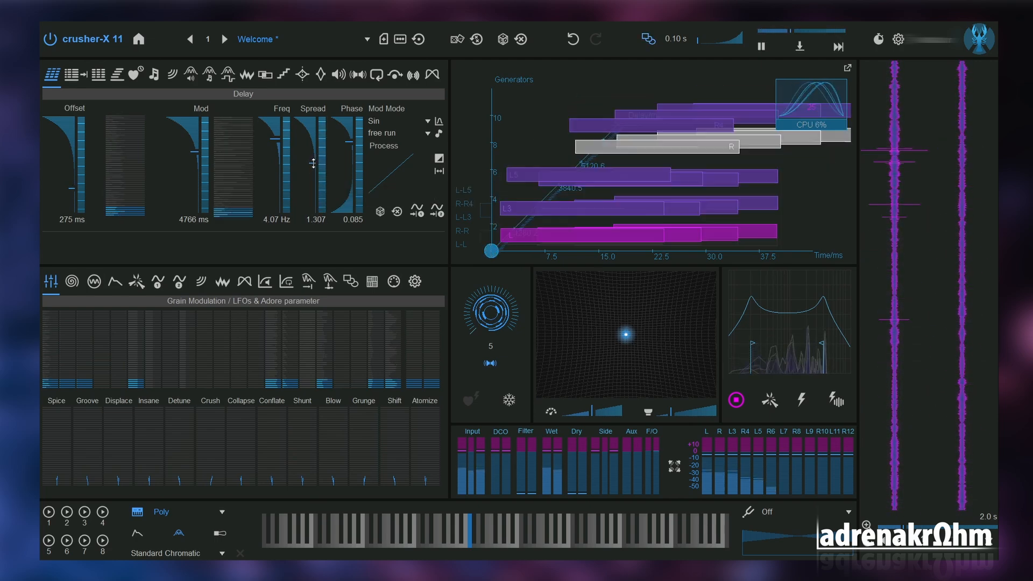
Reduce the Delay modulation to 234 ms at a frequency of 0.065 Hz, with an offset of 120 ms.
{"action": "left_click_drag", "start_coordinate": [210, 163], "coordinate": [220, 186]}
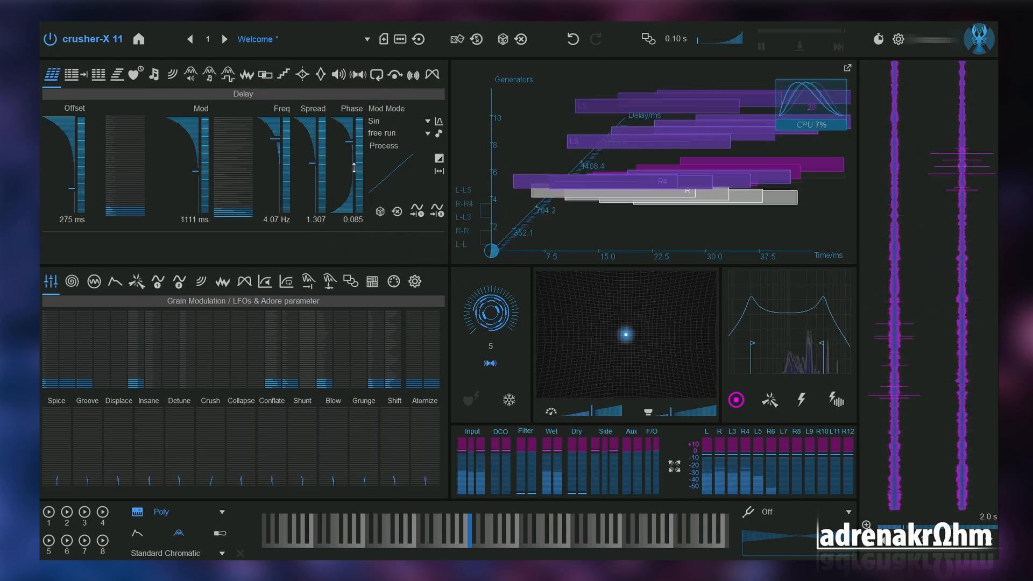
{"action": "left_click_drag", "start_coordinate": [282, 141], "coordinate": [281, 173]}
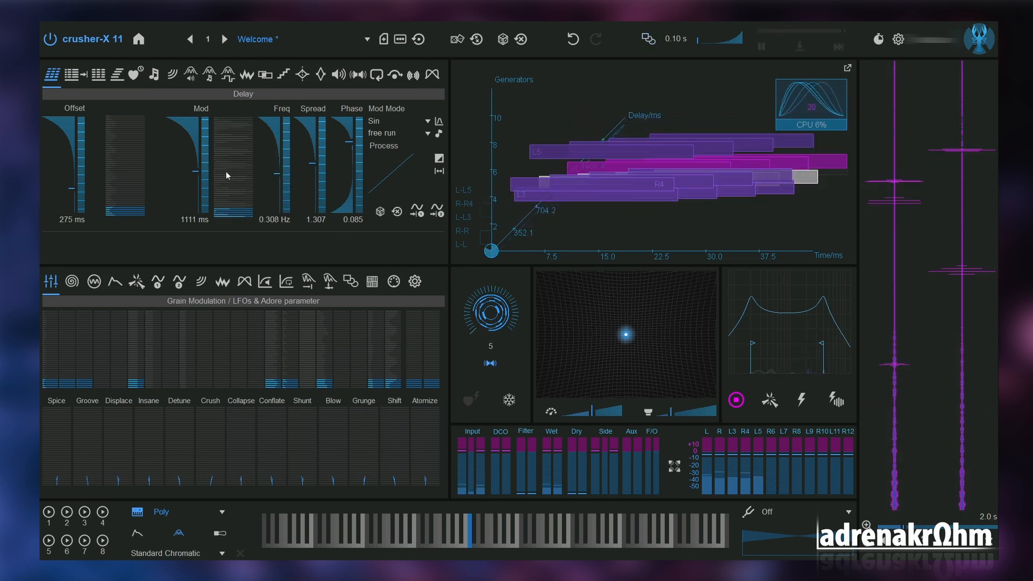
{"action": "left_click_drag", "start_coordinate": [200, 172], "coordinate": [195, 199]}
{"action": "left_click_drag", "start_coordinate": [195, 201], "coordinate": [195, 202]}
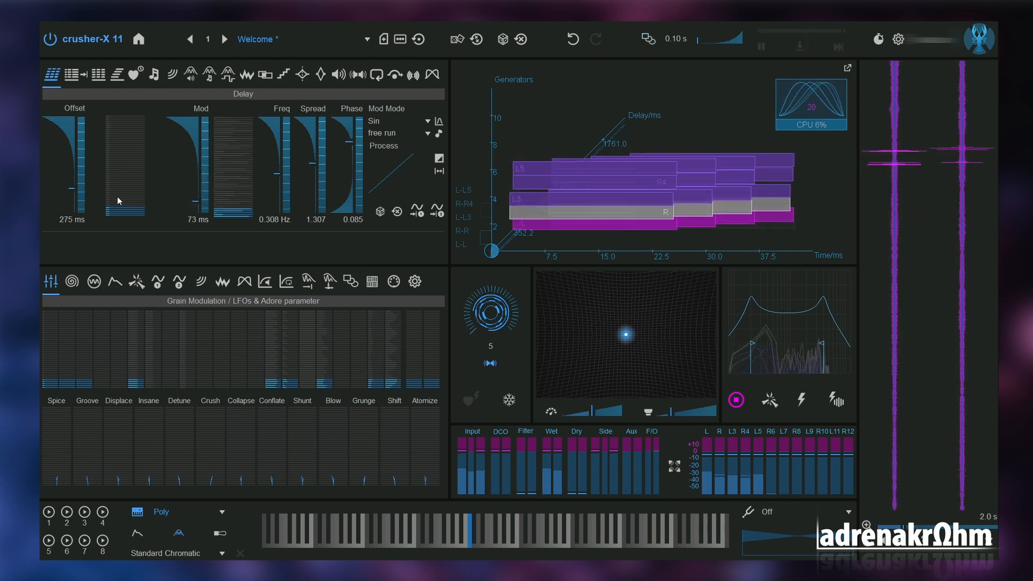
{"action": "left_click_drag", "start_coordinate": [72, 190], "coordinate": [72, 198]}
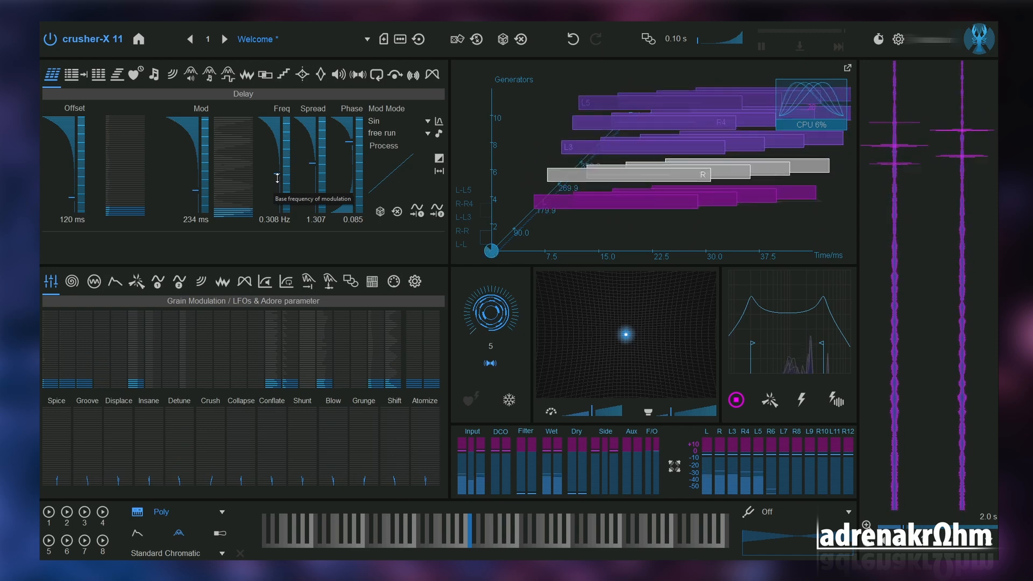
{"action": "mouse_move", "coordinate": [277, 175]}
{"action": "left_mouse_down"}
{"action": "mouse_move", "coordinate": [277, 196]}
{"action": "mouse_move", "coordinate": [275, 140]}
{"action": "mouse_move", "coordinate": [274, 193]}
{"action": "left_mouse_up"}
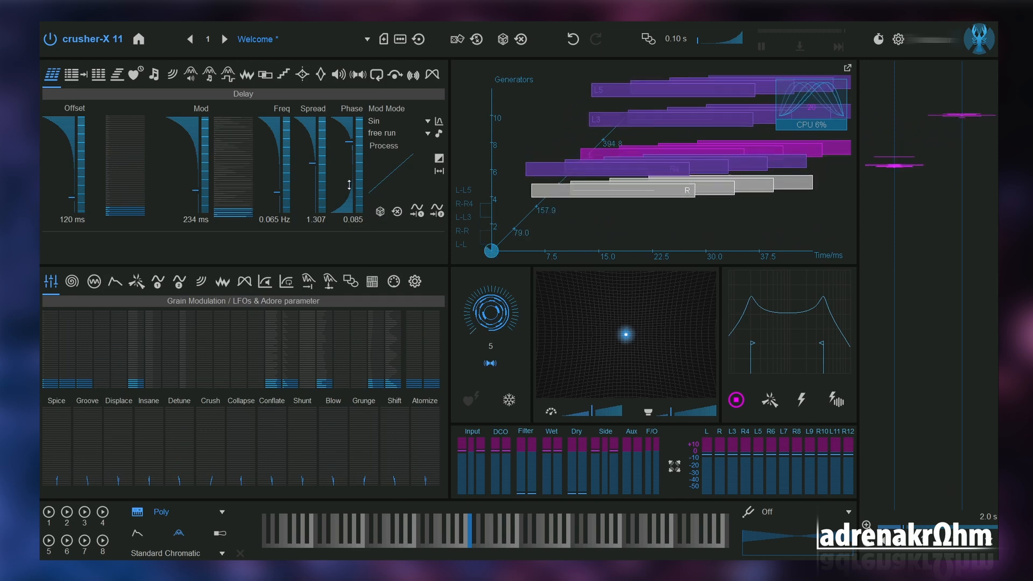
Reduce the grain generators to 2 and reset the Delay modulation's Spread to 1.000 and Phase to 0.000.
{"action": "mouse_move", "coordinate": [488, 306]}
{"action": "left_mouse_down"}
{"action": "mouse_move", "coordinate": [481, 336]}
{"action": "mouse_move", "coordinate": [483, 325]}
{"action": "left_mouse_up"}
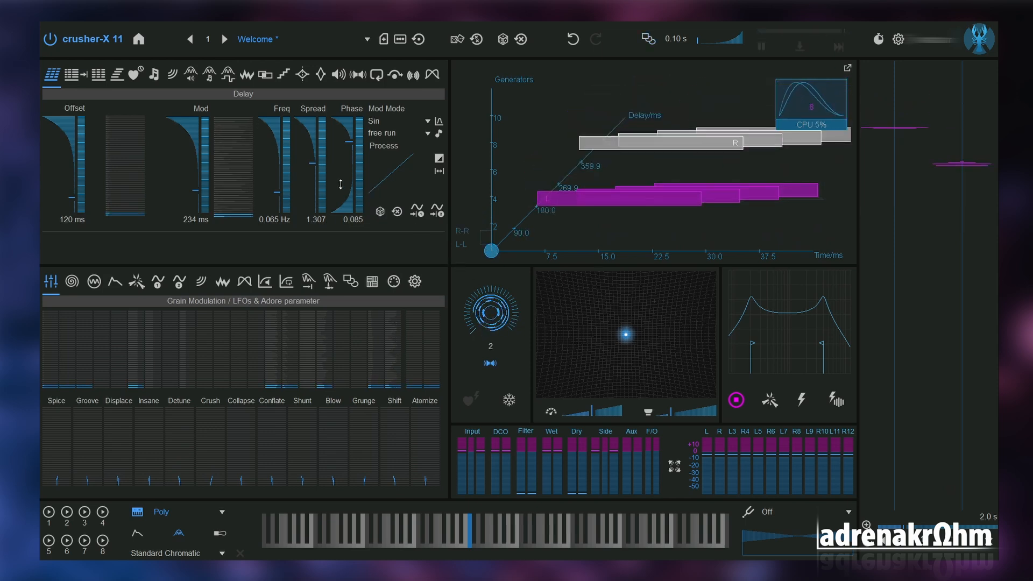
{"action": "double_click", "coordinate": [309, 164]}
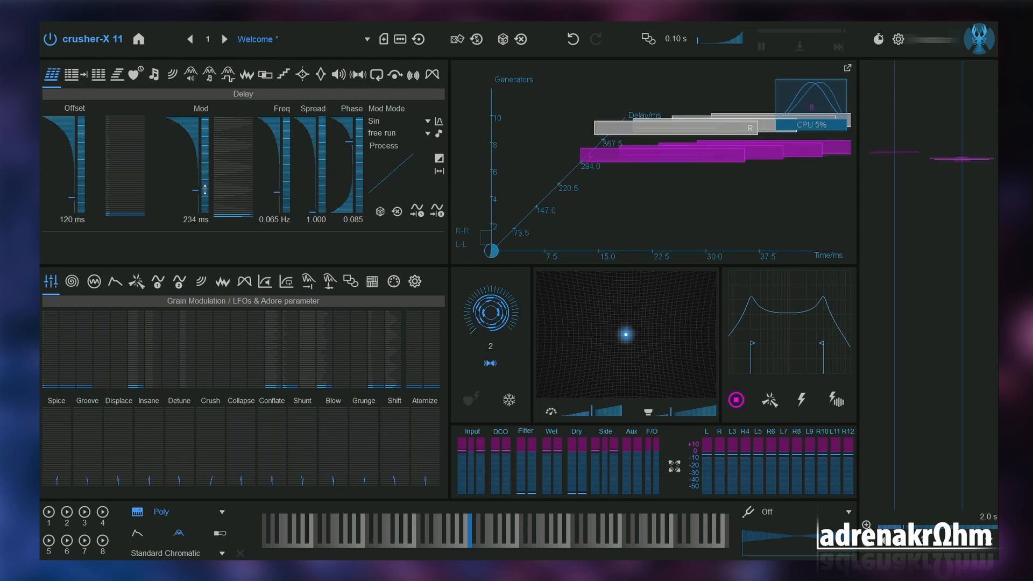
{"action": "double_click", "coordinate": [347, 189]}
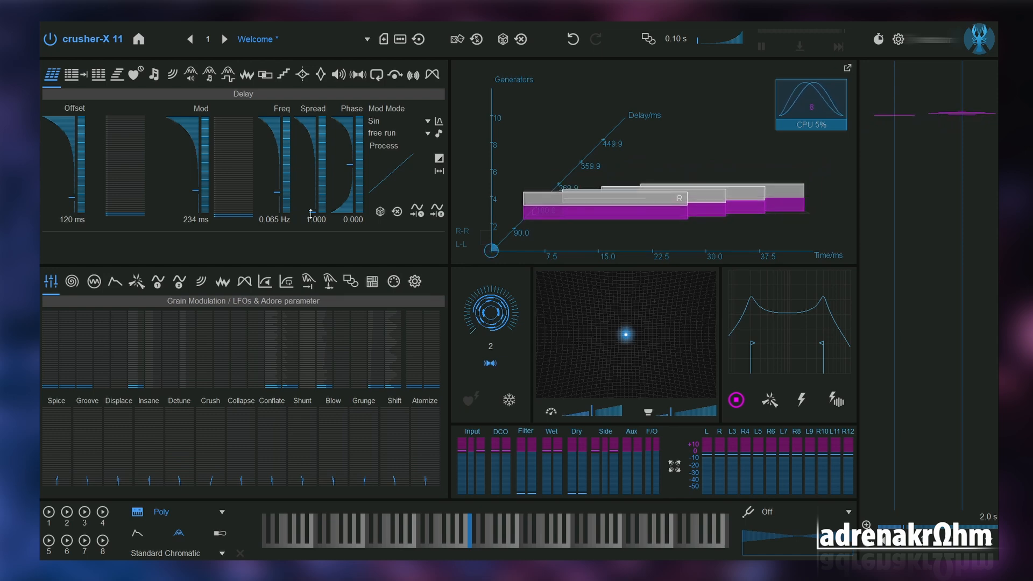
Increase the Delay modulation's Spread to 1.010 and 1.024, and return it to 1.000.
{"action": "scroll", "coordinate": [311, 214], "scroll_direction": "up", "scroll_amount": 1}
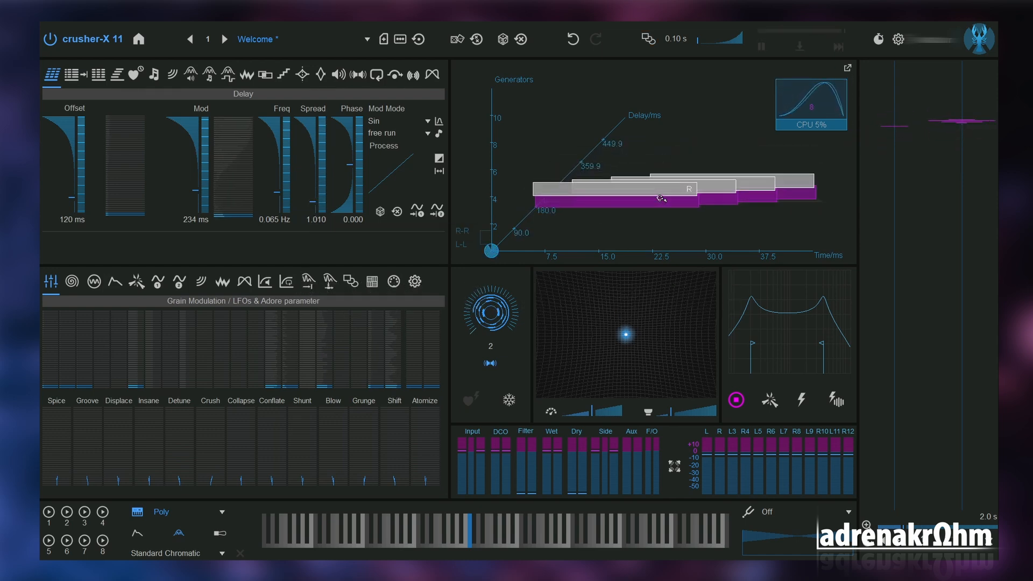
{"action": "scroll", "coordinate": [331, 203], "scroll_direction": "up", "scroll_amount": 1}
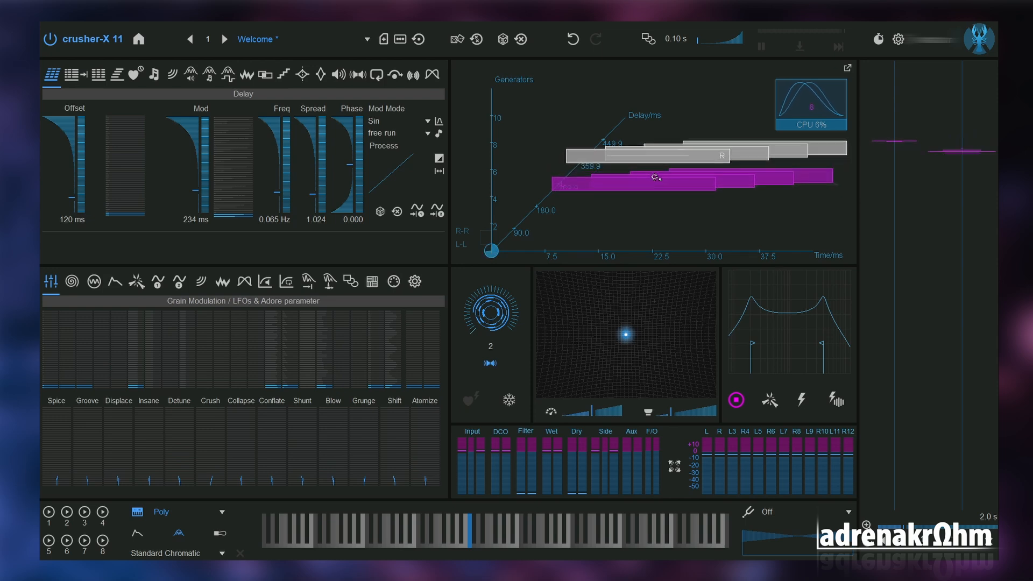
{"action": "left_click_drag", "start_coordinate": [315, 196], "coordinate": [314, 232]}
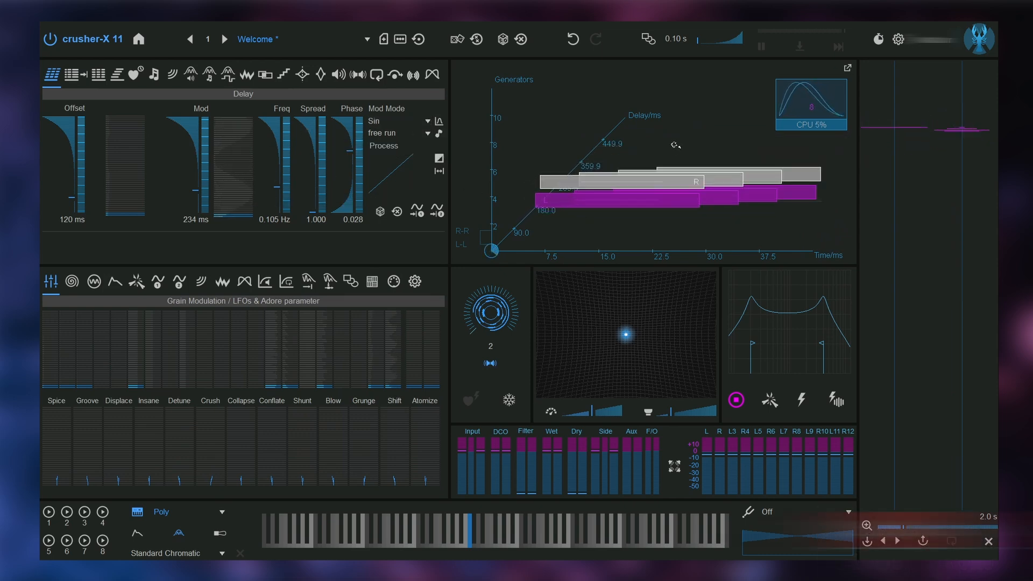
Set the Delay's modulation mode to Spline and bend the curve downward with a node at about 0.42 and -0.5.
{"action": "left_click", "coordinate": [428, 121]}
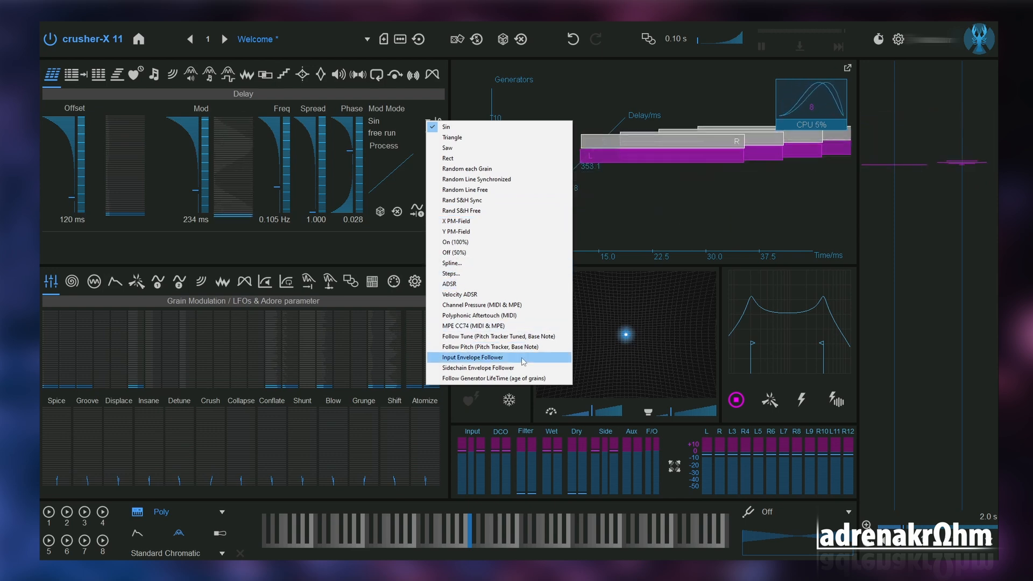
{"action": "left_click", "coordinate": [464, 263]}
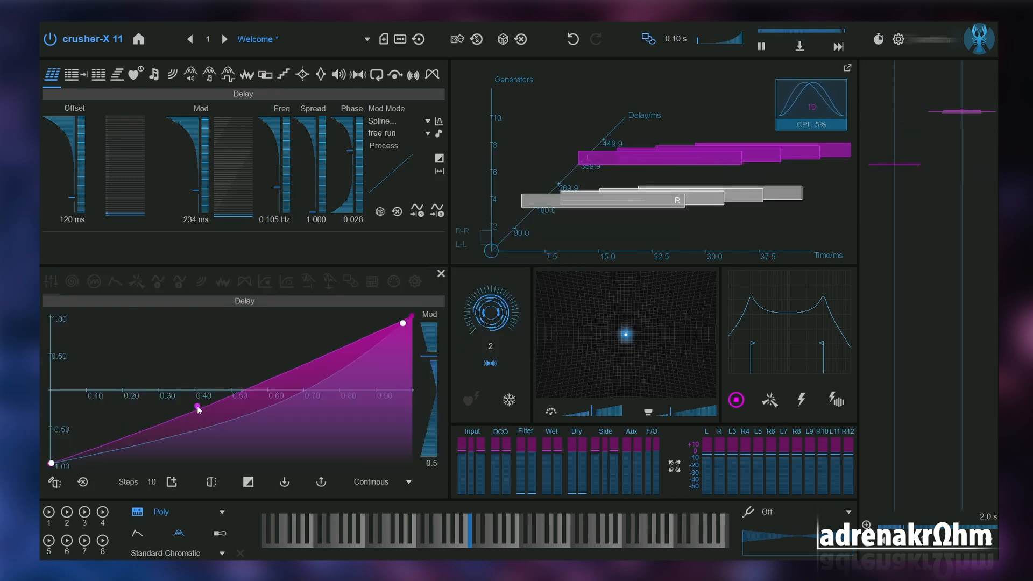
{"action": "left_click_drag", "start_coordinate": [202, 402], "coordinate": [202, 428]}
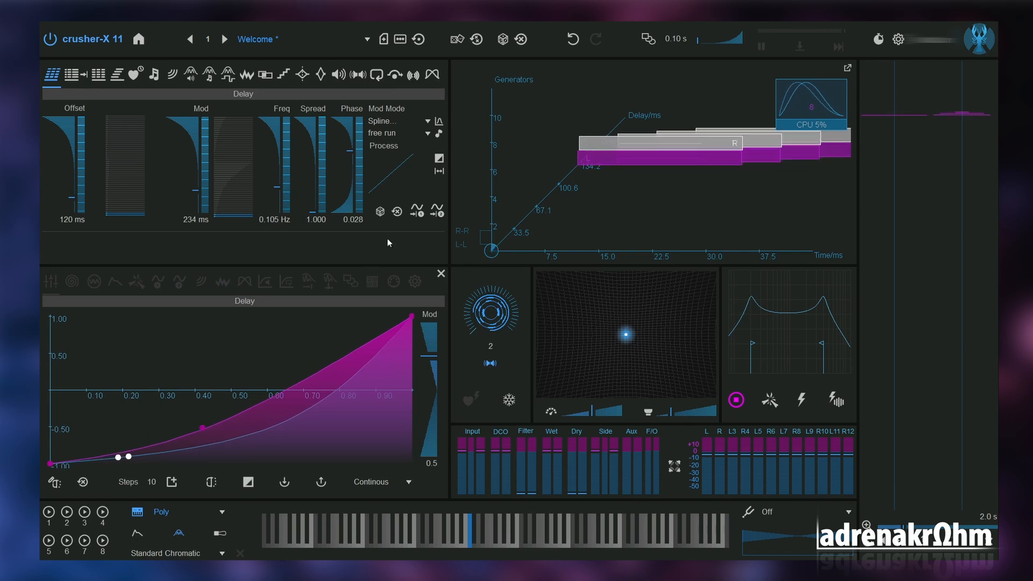
Switch the Delay modulation mode to Steps, giving steps 6, 9 and 10 positive levels and steps 5, 8, 12 and 14 negative levels.
{"action": "left_click", "coordinate": [421, 123]}
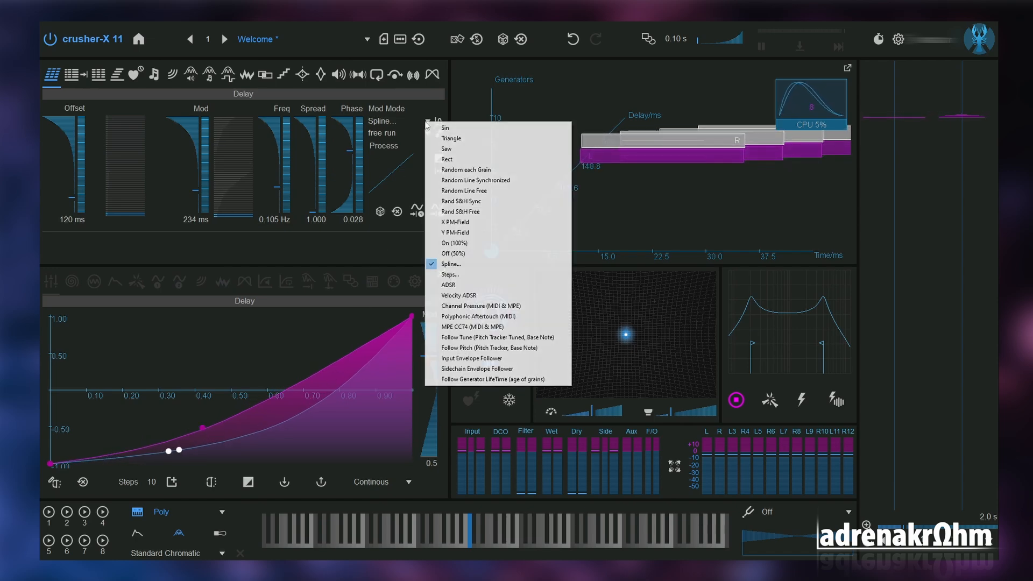
{"action": "left_click", "coordinate": [484, 274]}
{"action": "left_click", "coordinate": [181, 364]}
{"action": "left_click", "coordinate": [165, 410]}
{"action": "left_click", "coordinate": [231, 415]}
{"action": "left_click", "coordinate": [260, 374]}
{"action": "left_click", "coordinate": [281, 384]}
{"action": "left_click", "coordinate": [330, 421]}
{"action": "left_click", "coordinate": [380, 426]}
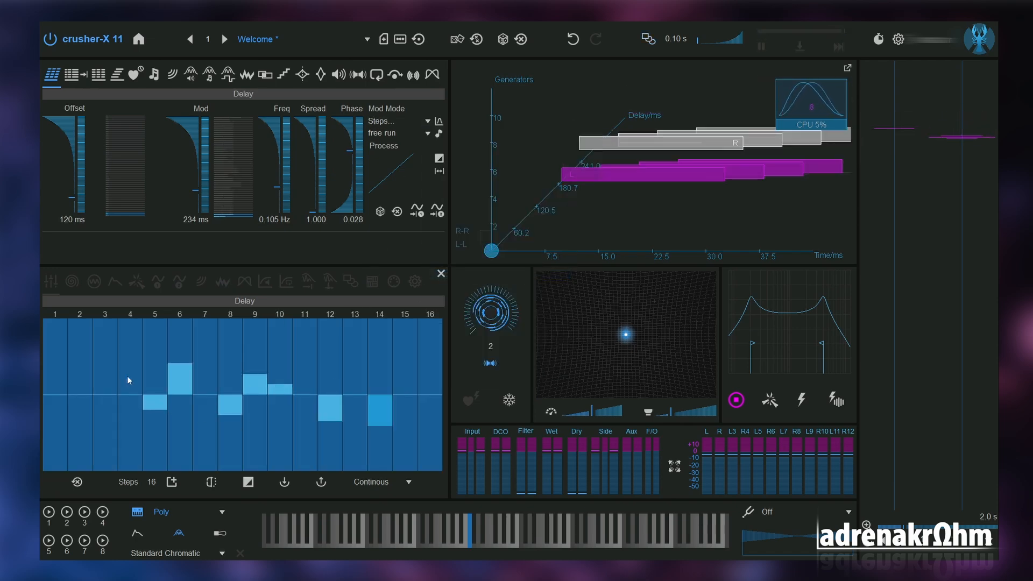
Change the Delay modulation mode to Input Envelope Follower, and replace it with Sidechain Envelope Follower.
{"action": "left_click", "coordinate": [425, 121]}
{"action": "left_click", "coordinate": [503, 362]}
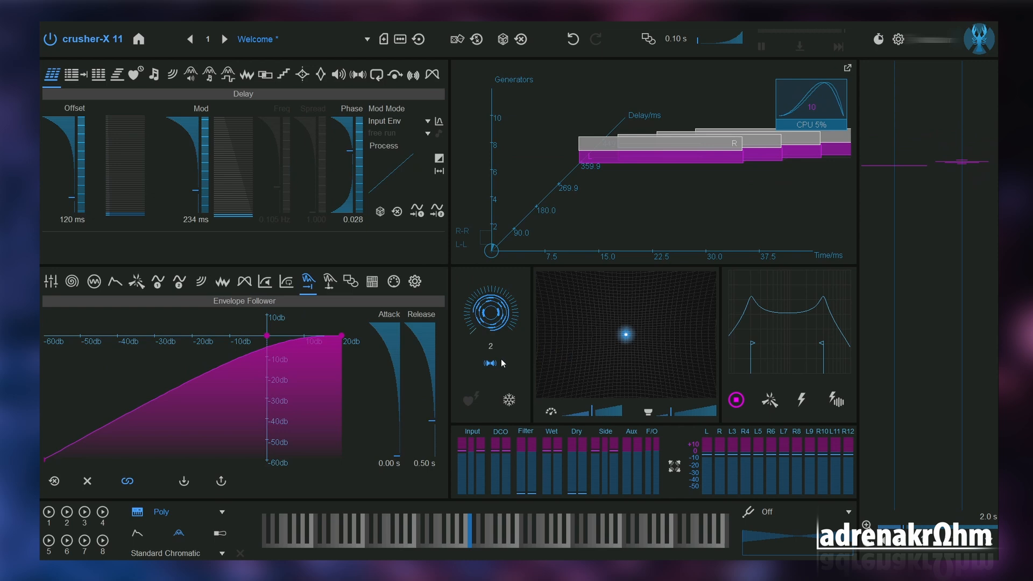
{"action": "left_click", "coordinate": [428, 121]}
{"action": "left_click", "coordinate": [474, 362]}
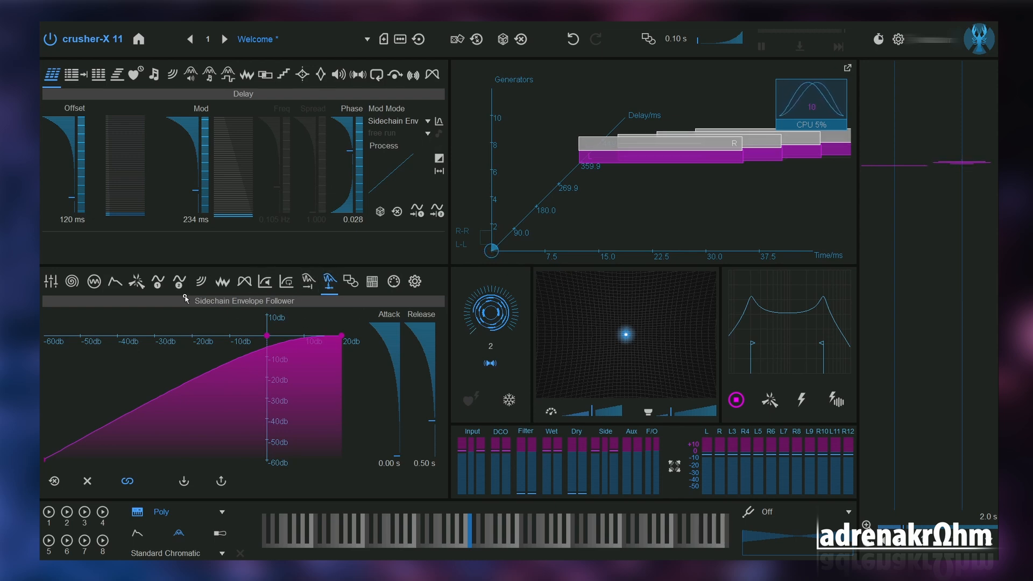
Change the Delay modulation mode to Sin, and look through its tempo-sync note values while leaving it on free run.
{"action": "left_click", "coordinate": [51, 282]}
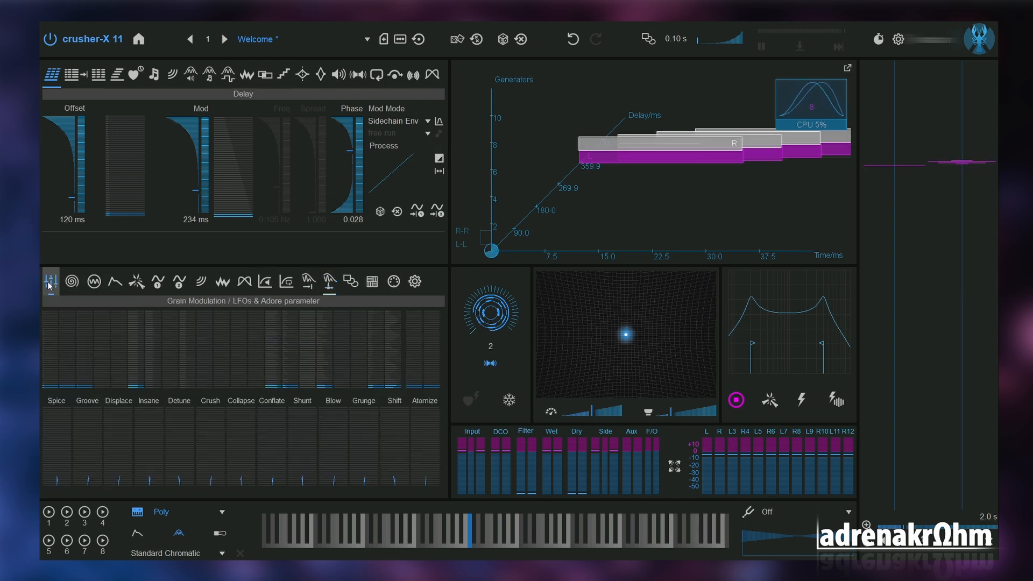
{"action": "left_click", "coordinate": [439, 122]}
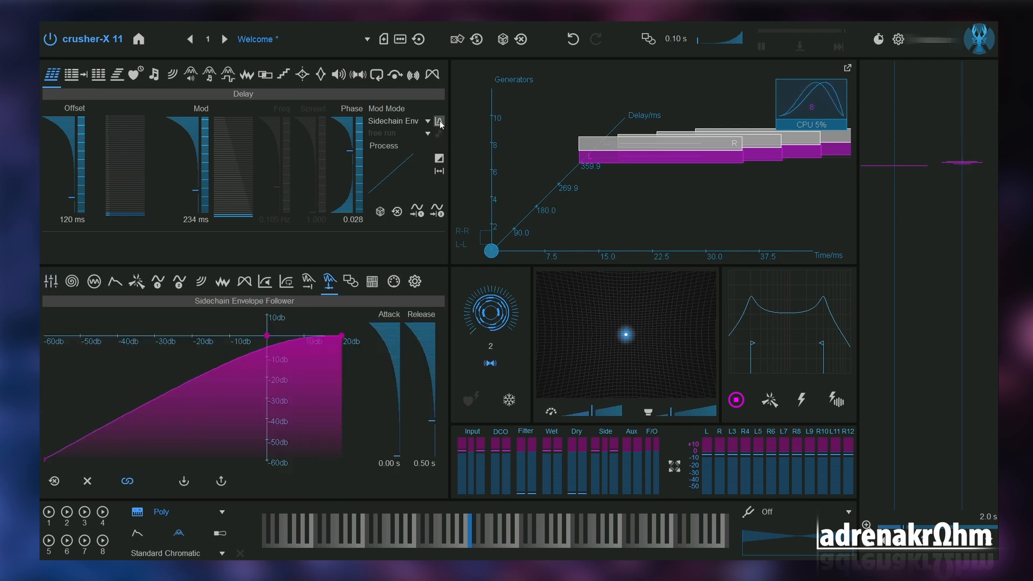
{"action": "left_click", "coordinate": [429, 122]}
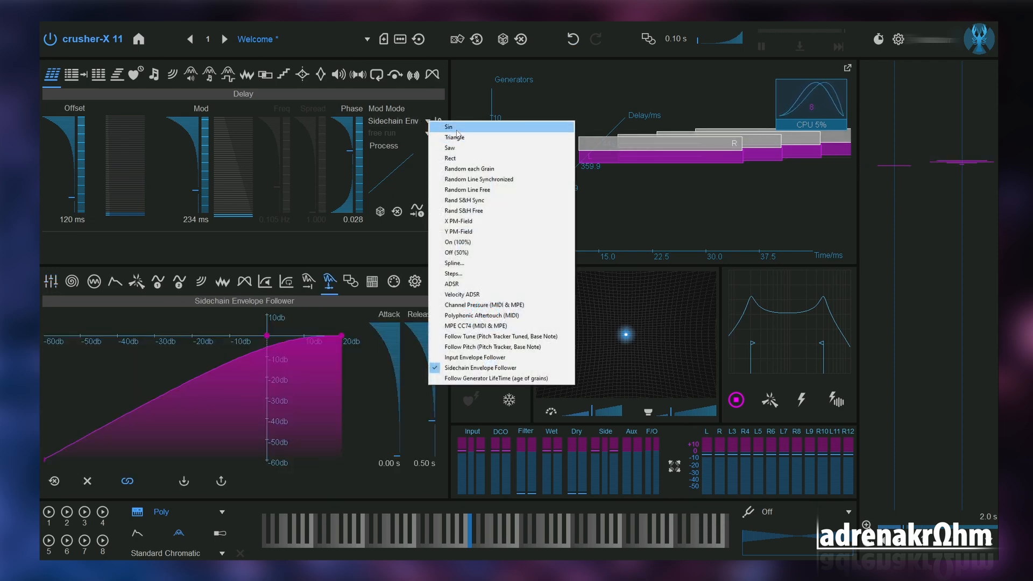
{"action": "left_click", "coordinate": [457, 132]}
{"action": "left_click", "coordinate": [429, 133]}
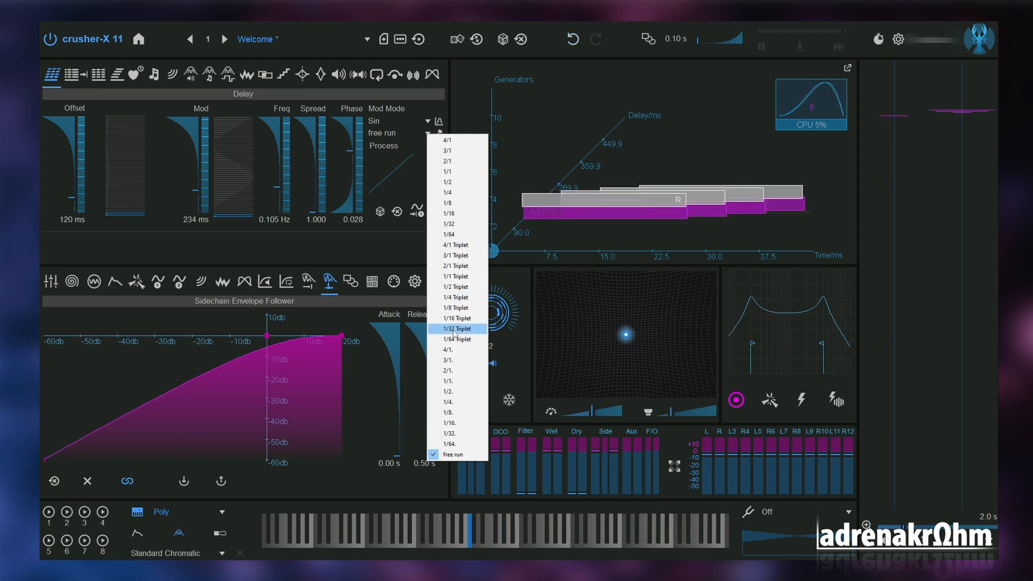
{"action": "left_click", "coordinate": [437, 99]}
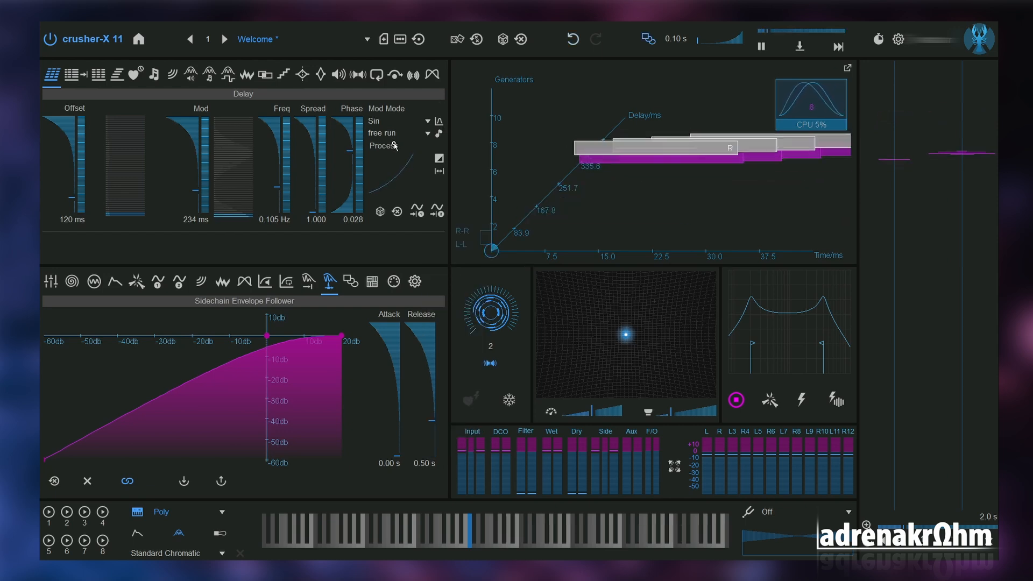
Bend the Delay's Process curve, then invert it and switch the inversion back off.
{"action": "left_click", "coordinate": [439, 158]}
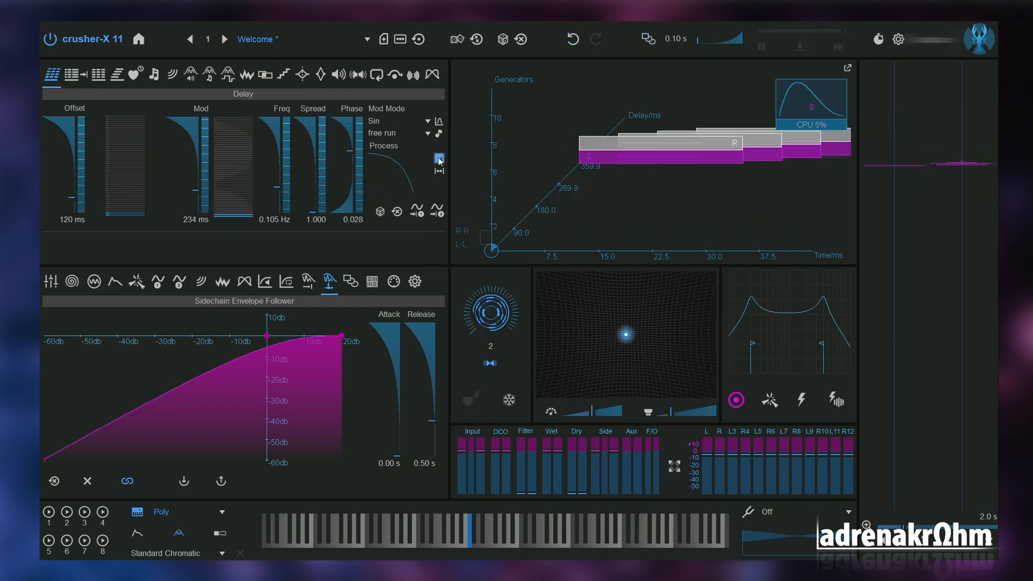
{"action": "left_click", "coordinate": [439, 159]}
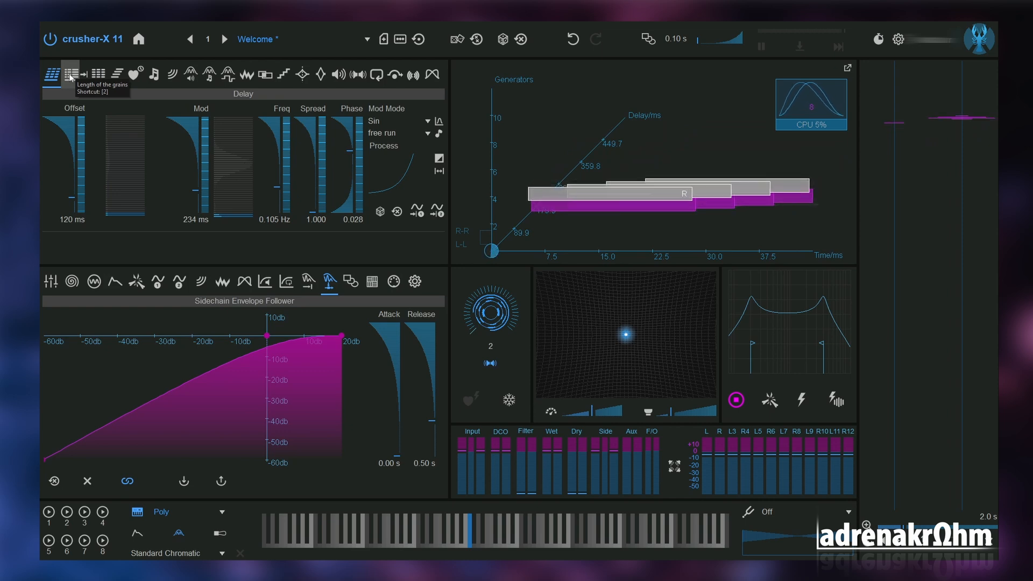
Randomize the Delay's grain modulator three times and undo the randomizations.
{"action": "left_click", "coordinate": [380, 212]}
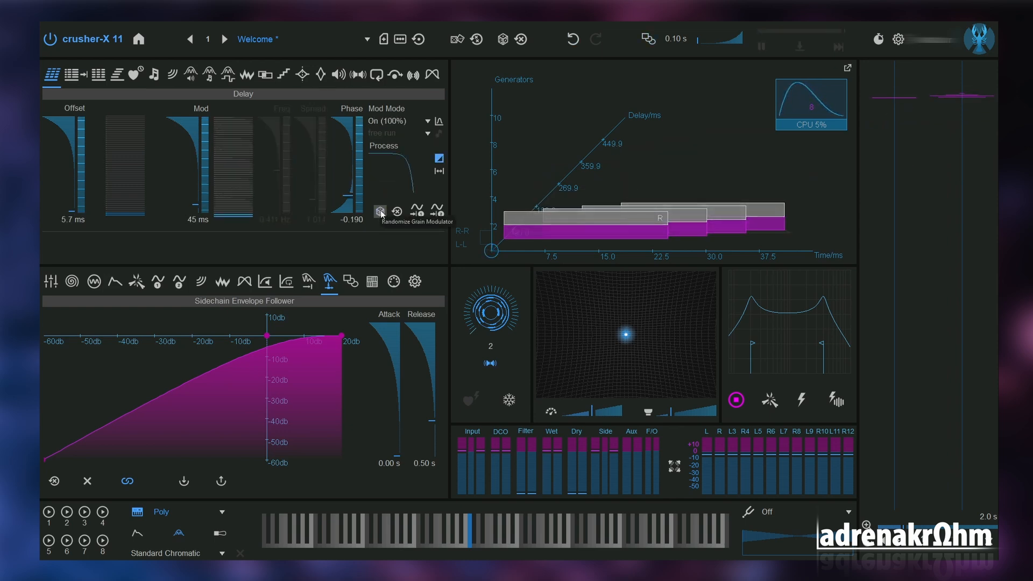
{"action": "left_click", "coordinate": [380, 212]}
{"action": "left_click", "coordinate": [380, 212]}
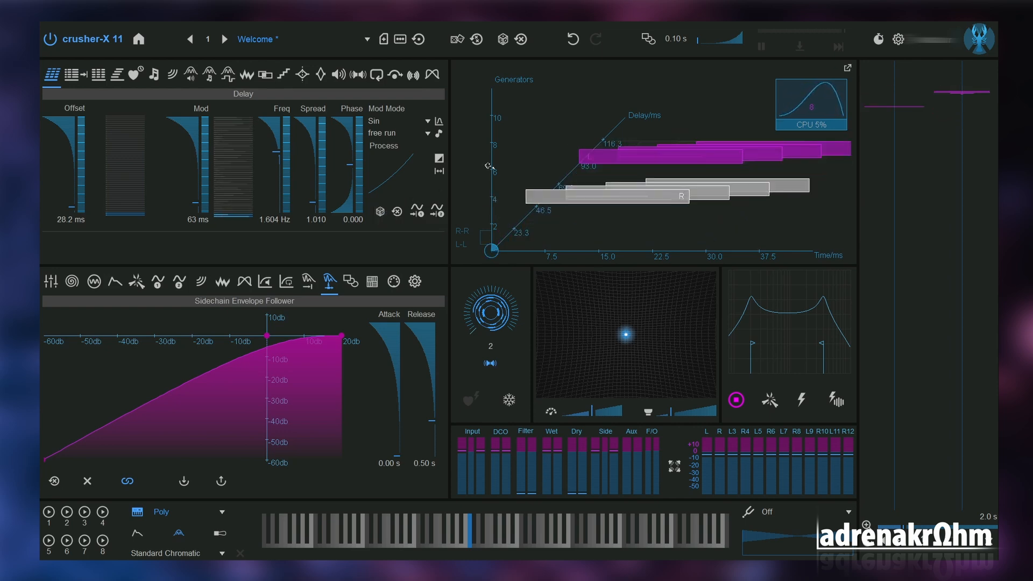
{"action": "left_click", "coordinate": [572, 43]}
{"action": "left_click", "coordinate": [572, 43]}
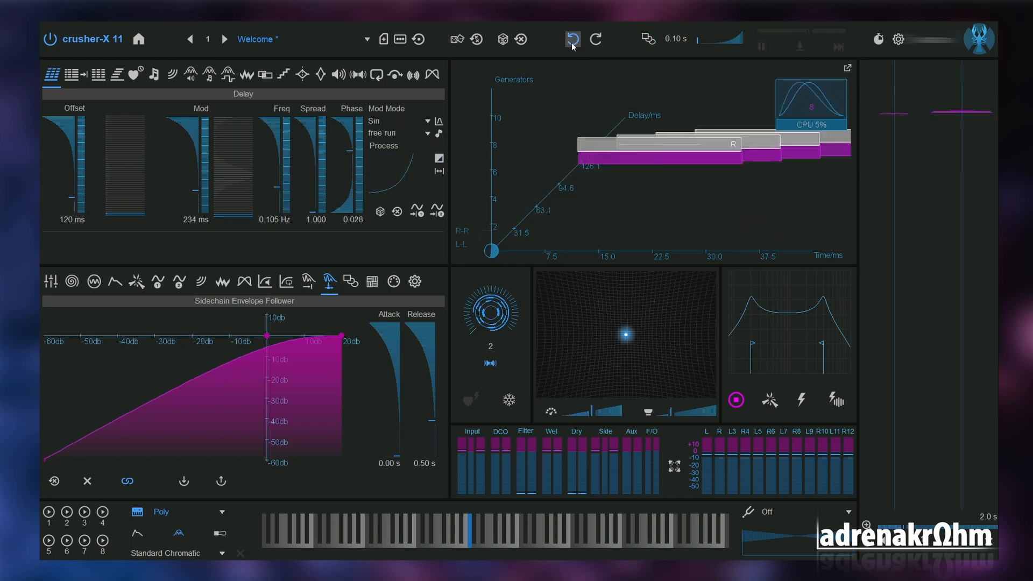
Raise the grain Length offset to 233 ms, and lower it to 12.3 ms.
{"action": "left_click", "coordinate": [69, 78]}
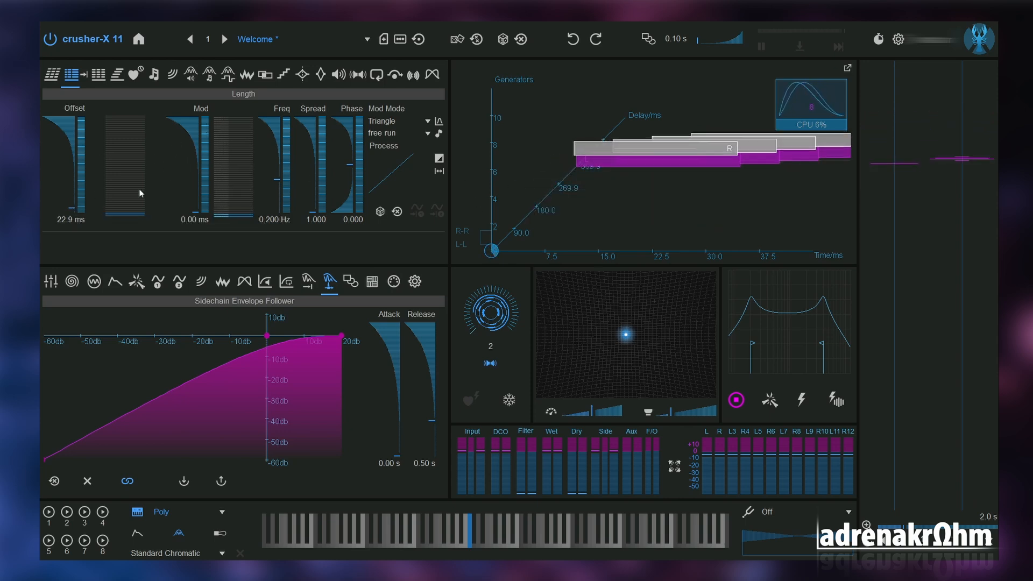
{"action": "left_click_drag", "start_coordinate": [72, 207], "coordinate": [73, 190]}
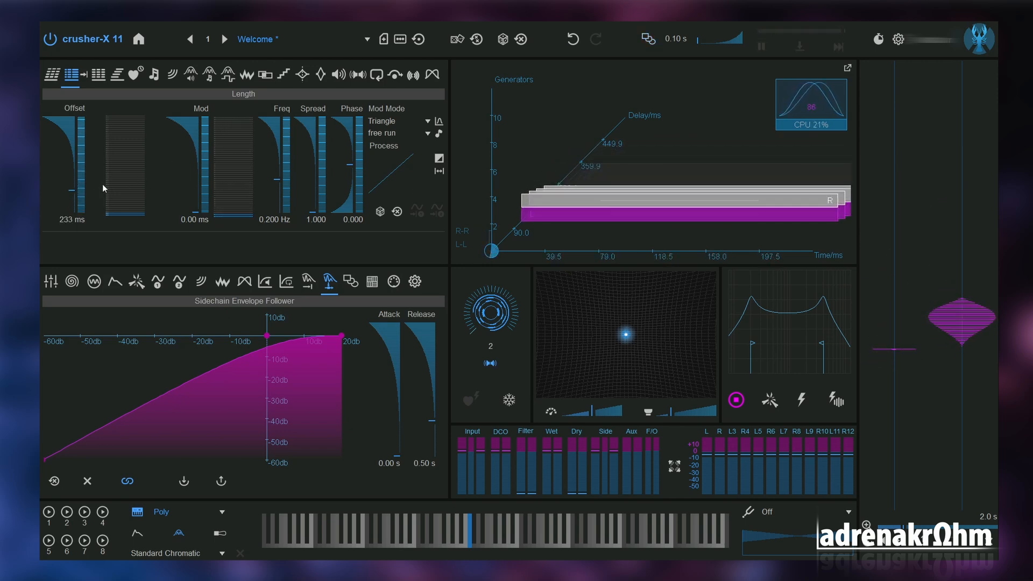
{"action": "left_click_drag", "start_coordinate": [72, 189], "coordinate": [69, 209]}
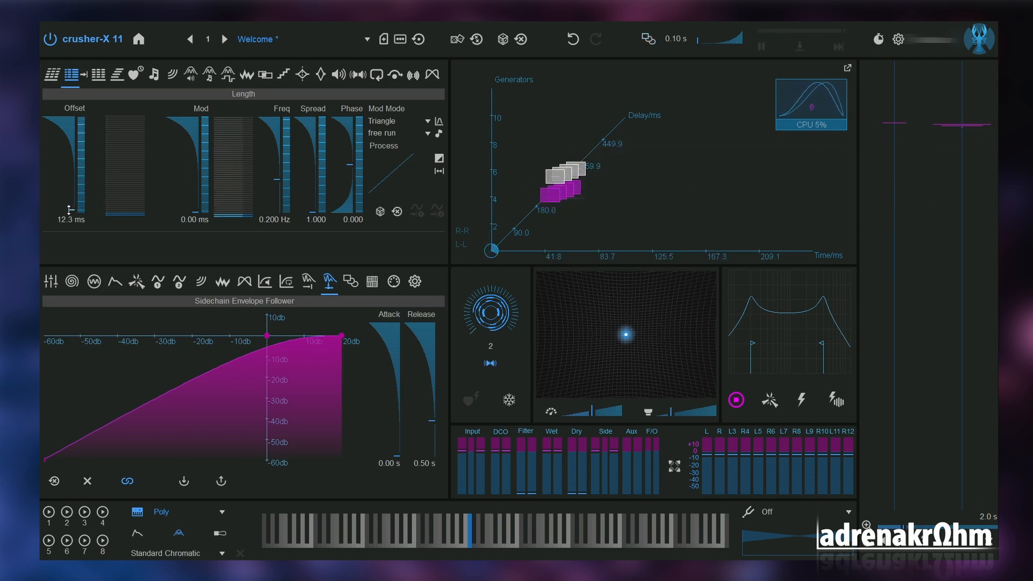
Modulate the grain Length by 187 ms with a frequency of 0.862 Hz, spread 1.286 and phase -0.032.
{"action": "left_click_drag", "start_coordinate": [204, 212], "coordinate": [205, 193]}
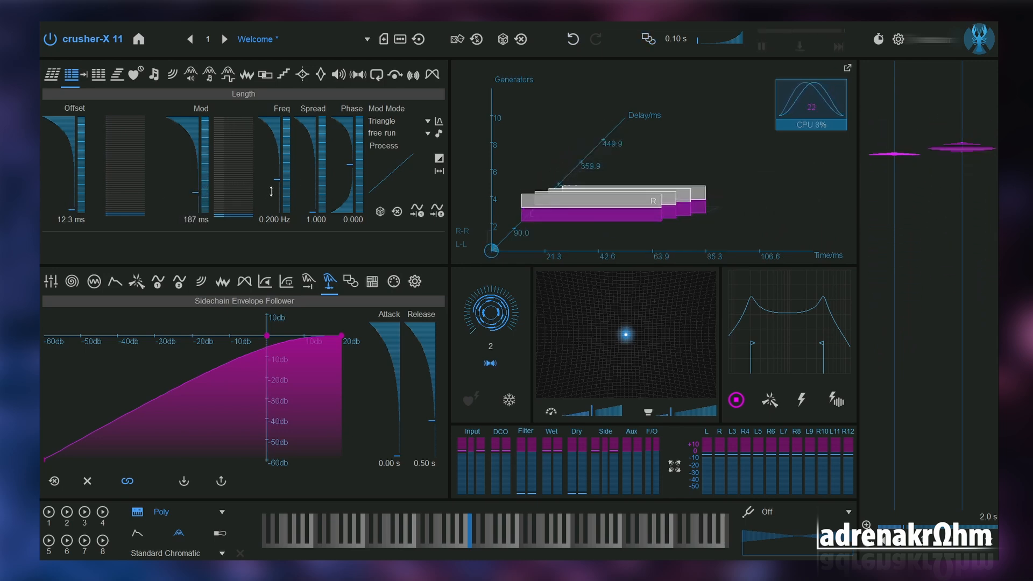
{"action": "left_click_drag", "start_coordinate": [278, 179], "coordinate": [282, 161]}
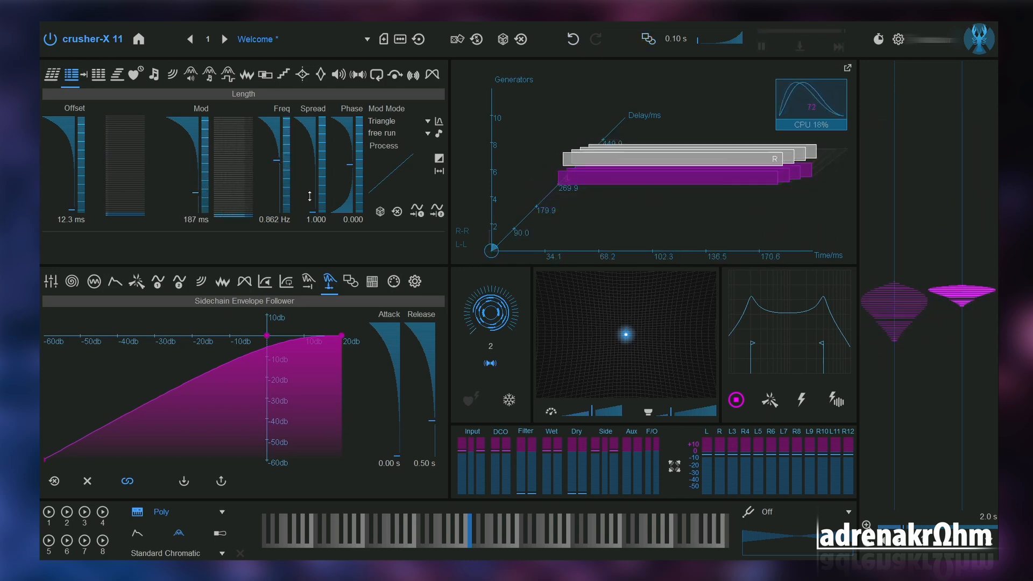
{"action": "left_click_drag", "start_coordinate": [314, 211], "coordinate": [322, 163]}
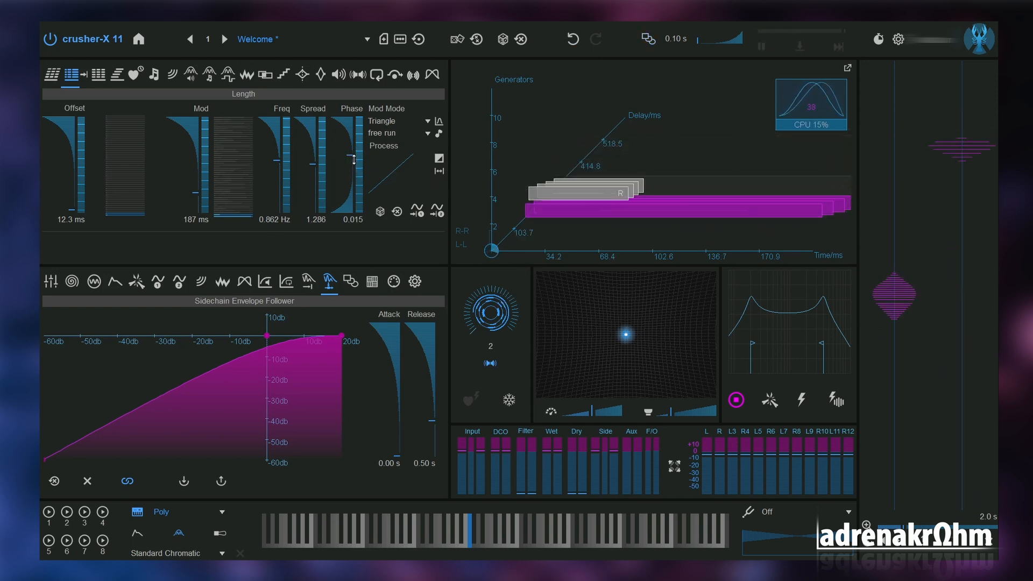
{"action": "left_click_drag", "start_coordinate": [343, 167], "coordinate": [344, 184]}
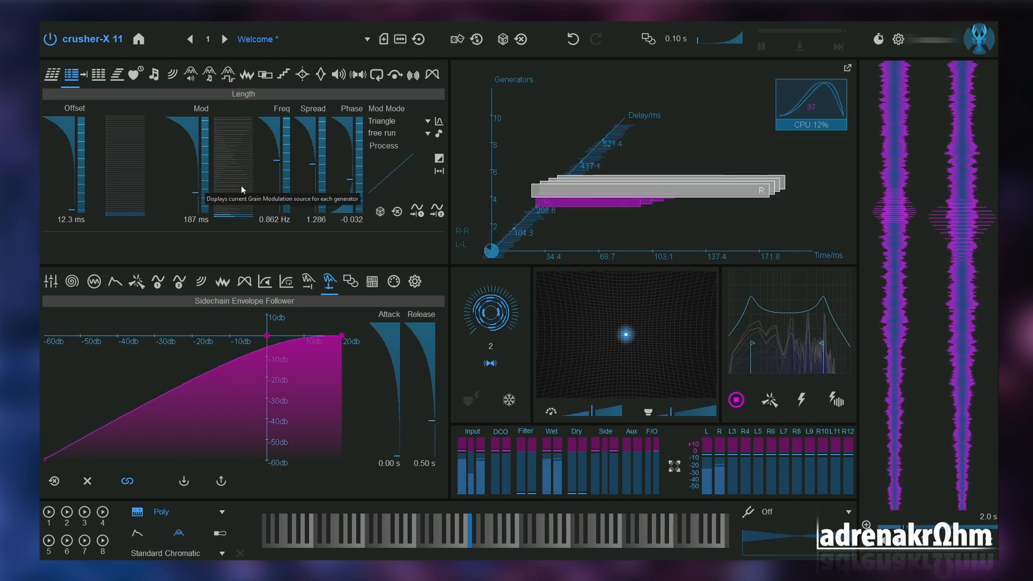
Set the Length modulation to 385 ms at 0.256 Hz, and increase the number of grain generators to 7.
{"action": "left_click_drag", "start_coordinate": [195, 192], "coordinate": [197, 186]}
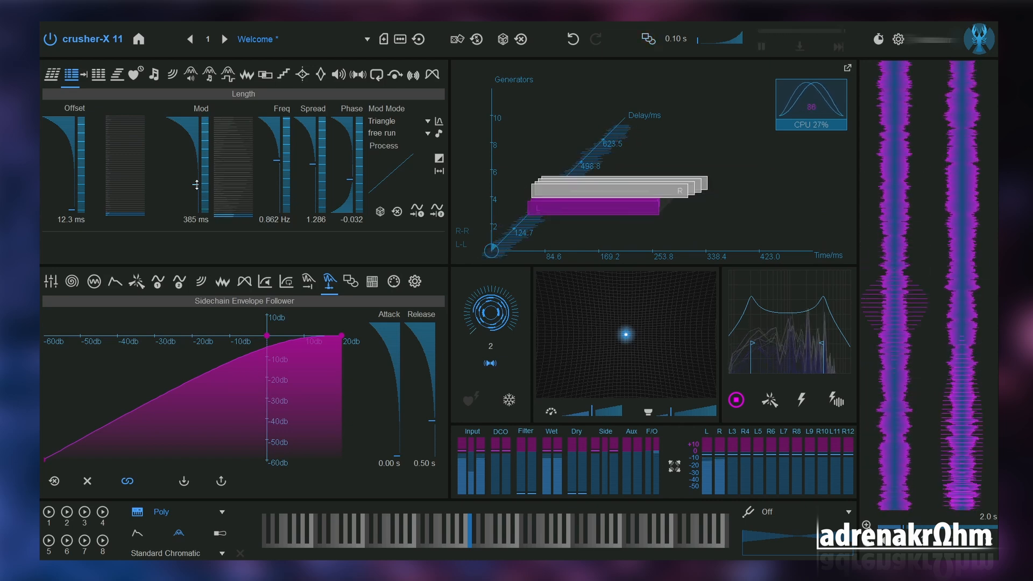
{"action": "left_click_drag", "start_coordinate": [278, 160], "coordinate": [278, 181]}
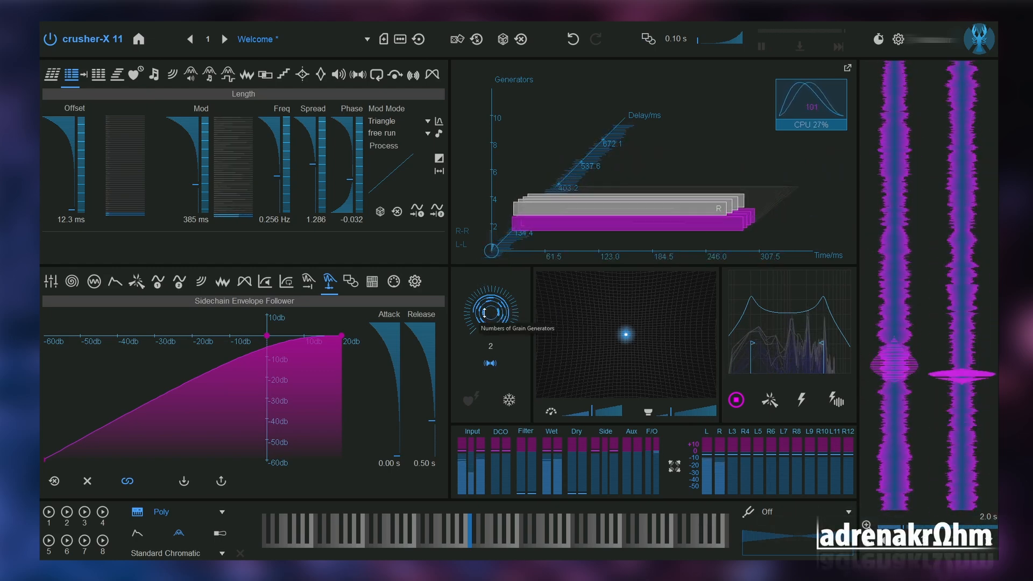
{"action": "left_click_drag", "start_coordinate": [484, 312], "coordinate": [484, 287]}
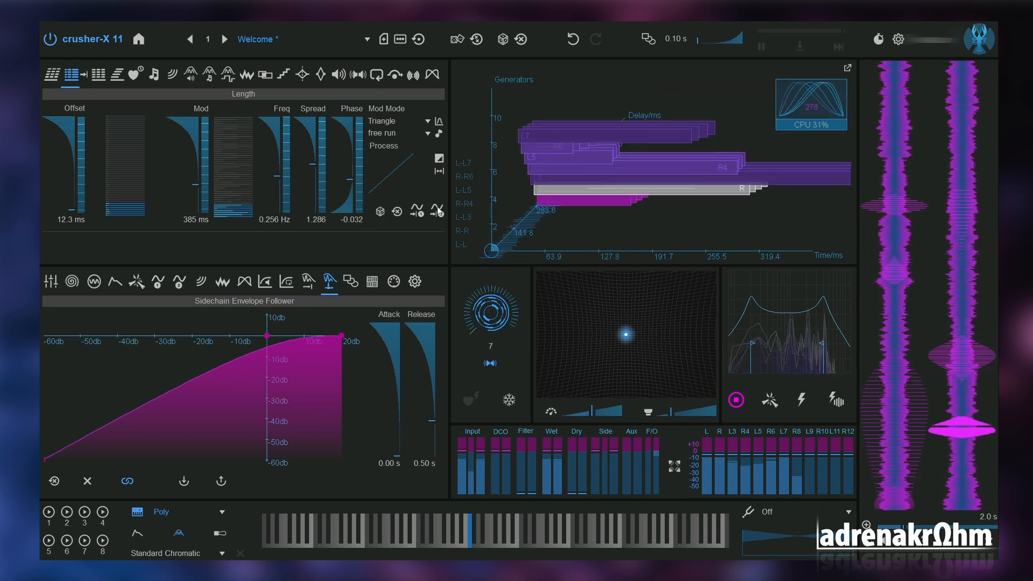
Set the Length frequency to 0.036 Hz, spread to 1.051 and offset to 68 ms, and its modulation to 1239 ms and back to 244 ms.
{"action": "left_click_drag", "start_coordinate": [303, 164], "coordinate": [278, 198]}
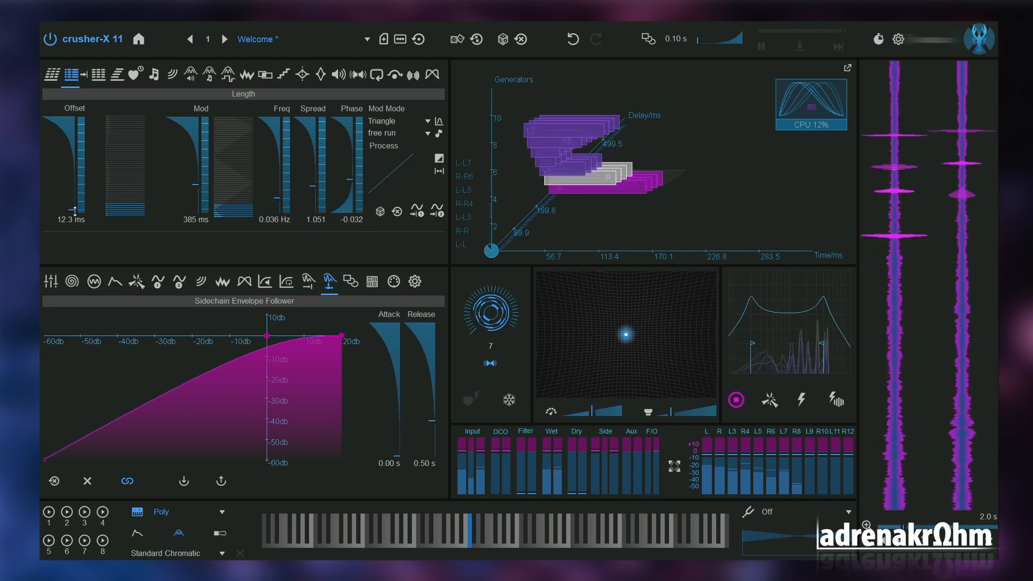
{"action": "left_click_drag", "start_coordinate": [75, 211], "coordinate": [78, 202]}
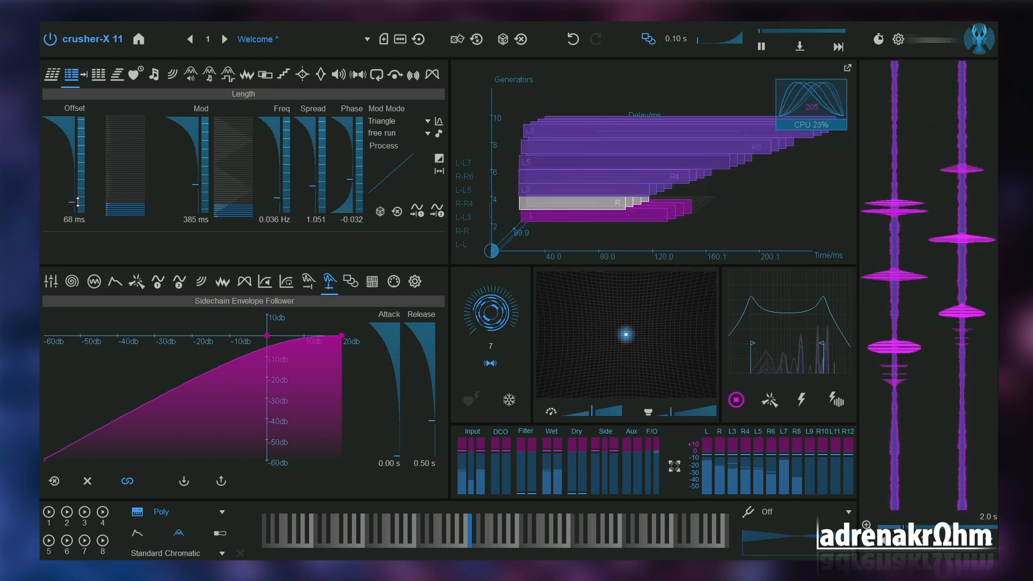
{"action": "left_click_drag", "start_coordinate": [187, 190], "coordinate": [194, 169]}
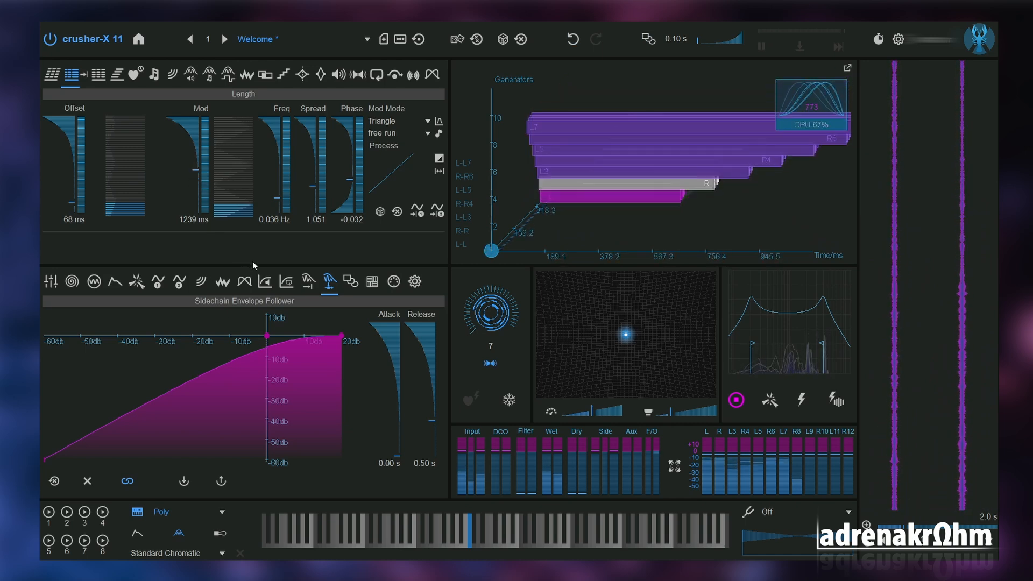
{"action": "left_click_drag", "start_coordinate": [196, 171], "coordinate": [197, 188]}
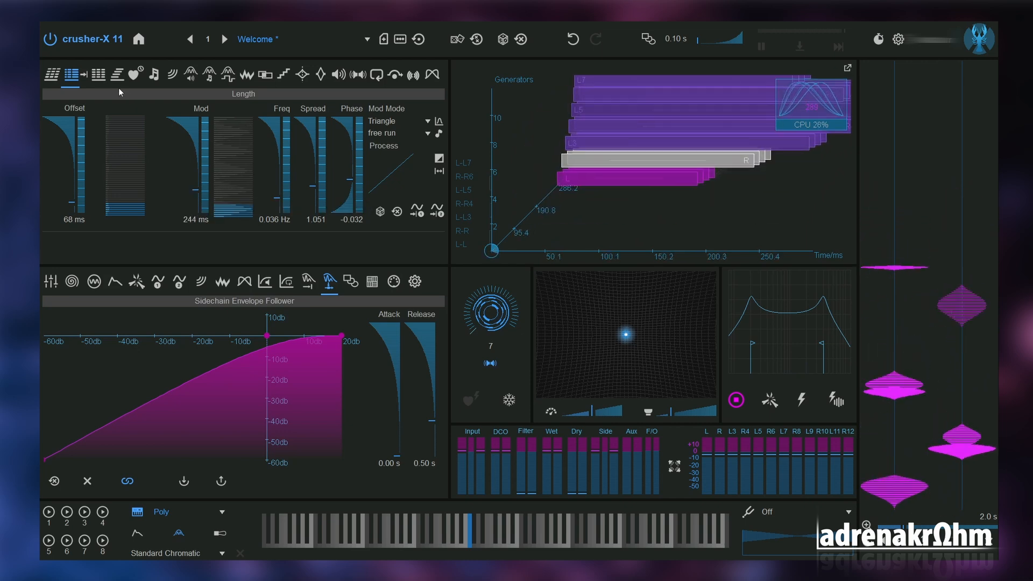
Raise the Birth offset to 445 ms and lower it to 2.70 ms, varying the Length offset in between.
{"action": "left_click", "coordinate": [100, 78]}
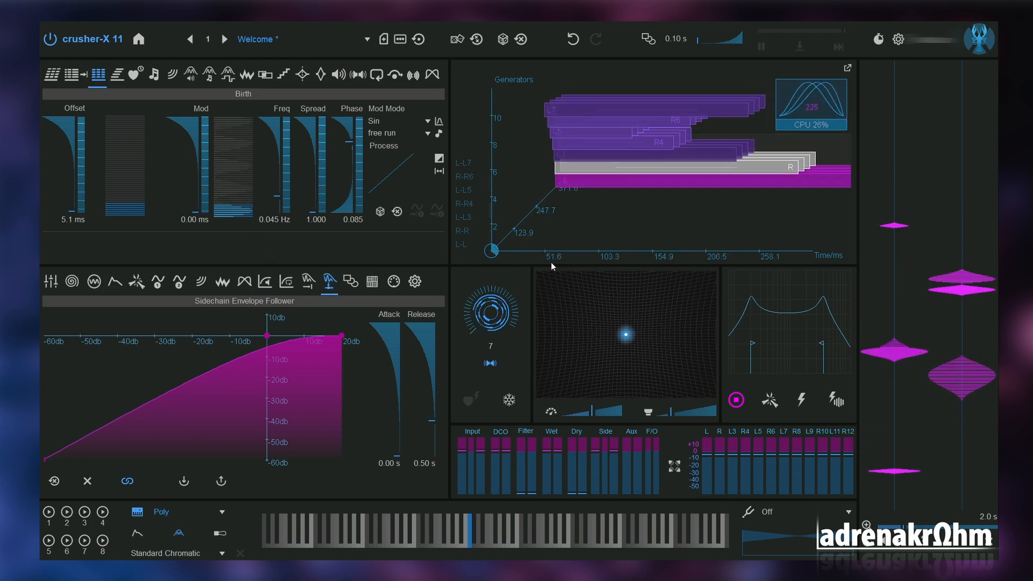
{"action": "left_click_drag", "start_coordinate": [72, 211], "coordinate": [72, 183]}
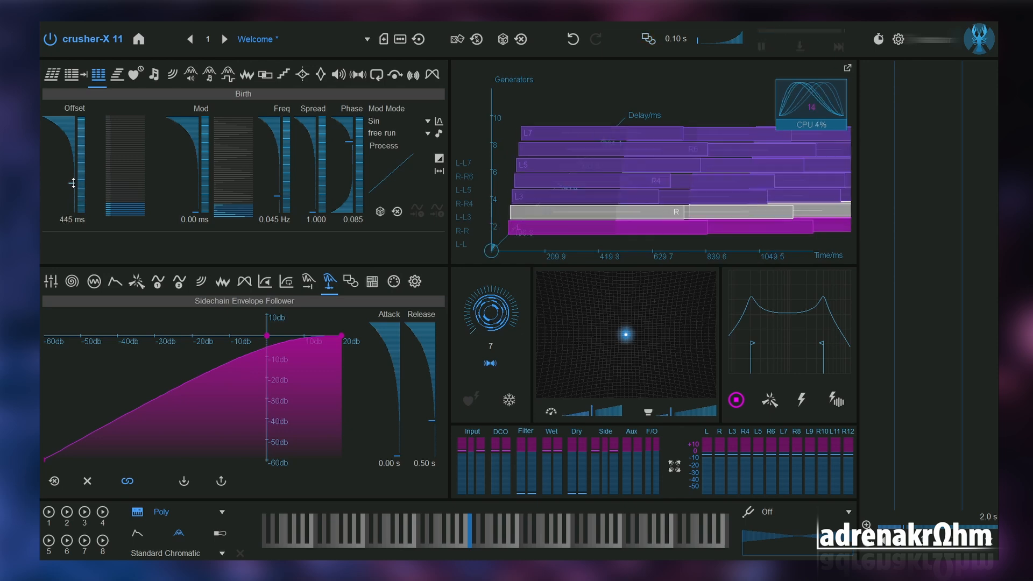
{"action": "left_click", "coordinate": [71, 73]}
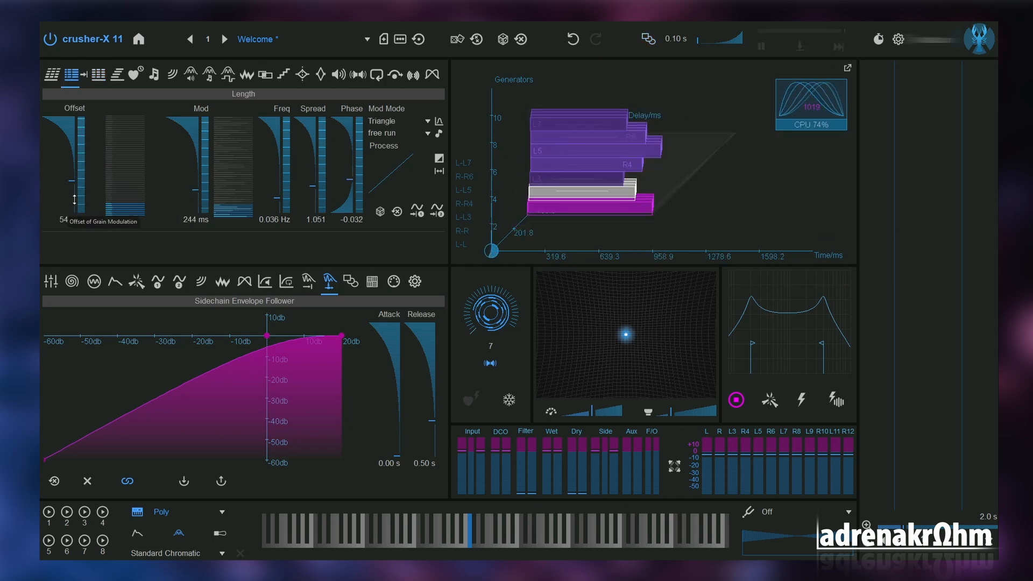
{"action": "left_click", "coordinate": [99, 76]}
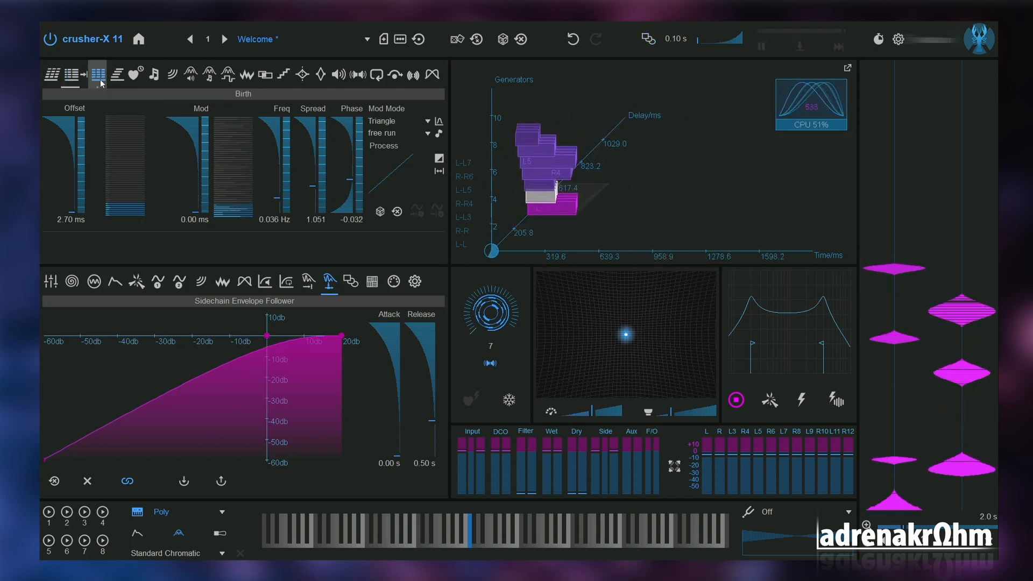
Try a Length offset of 121 ms, and set the Birth offset to about 3.1 ms.
{"action": "left_click", "coordinate": [72, 78]}
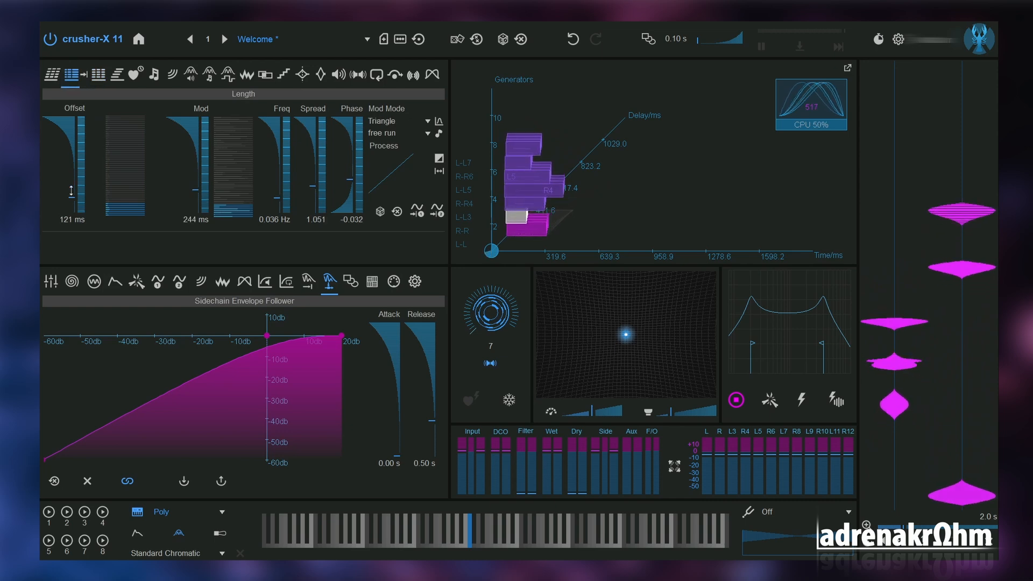
{"action": "left_click", "coordinate": [98, 80]}
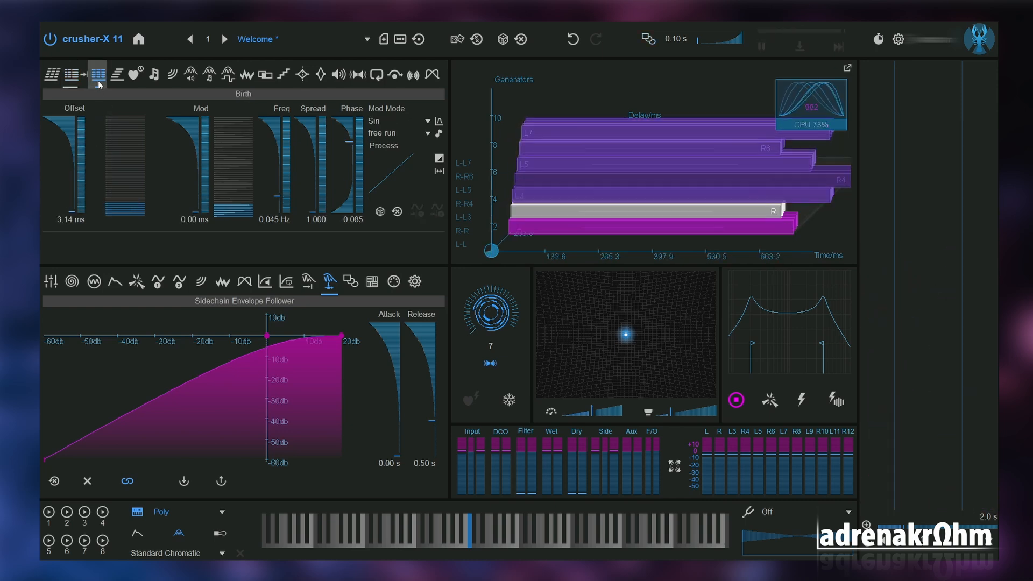
{"action": "left_click_drag", "start_coordinate": [71, 209], "coordinate": [72, 212]}
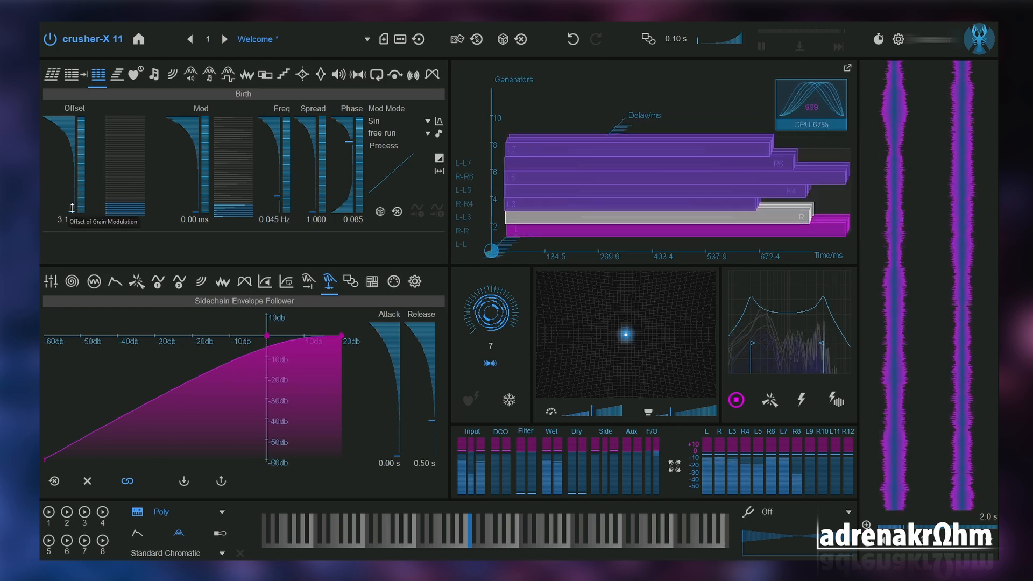
Raise the Birth offset to 1222 ms, and try Length offsets of 629 ms and 340 ms against it.
{"action": "left_click_drag", "start_coordinate": [72, 208], "coordinate": [77, 170]}
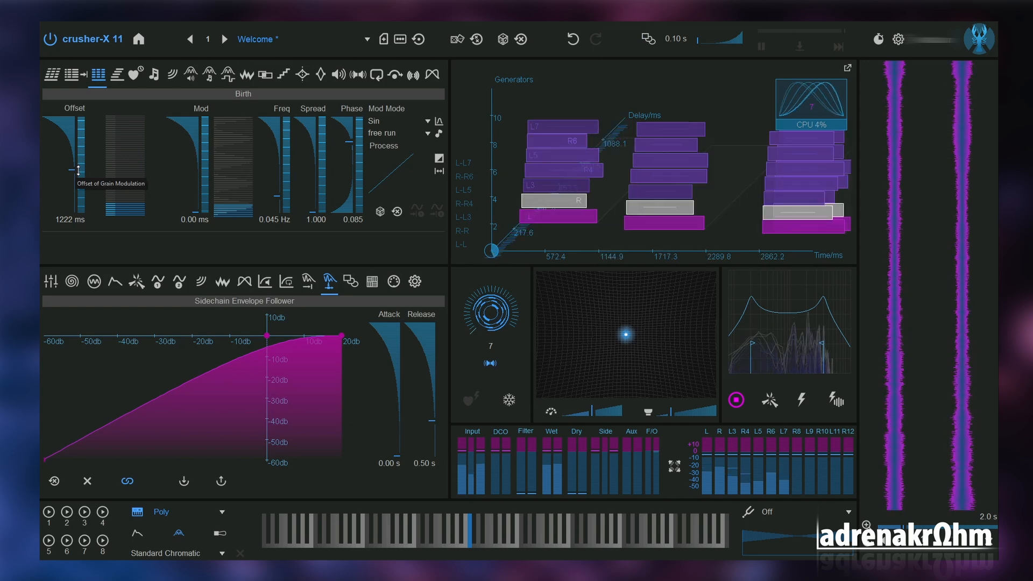
{"action": "left_click", "coordinate": [55, 77]}
{"action": "left_click", "coordinate": [72, 76]}
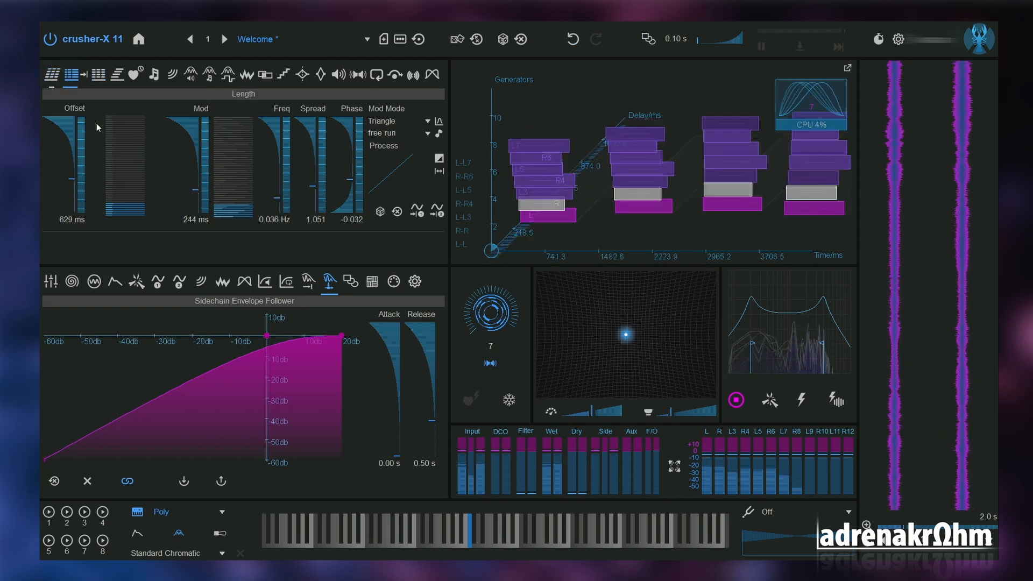
{"action": "left_click_drag", "start_coordinate": [71, 169], "coordinate": [73, 188]}
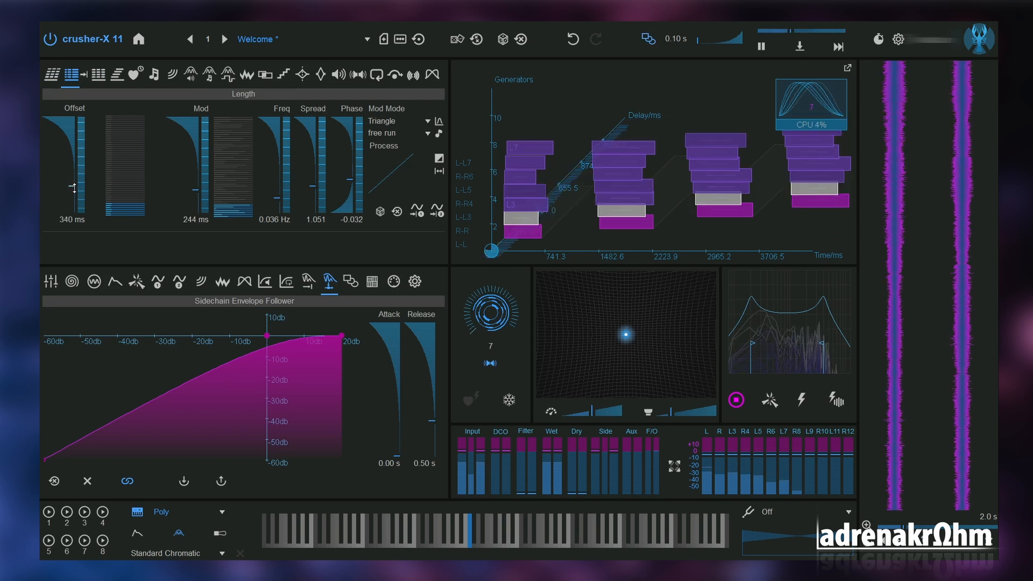
{"action": "left_click", "coordinate": [98, 73]}
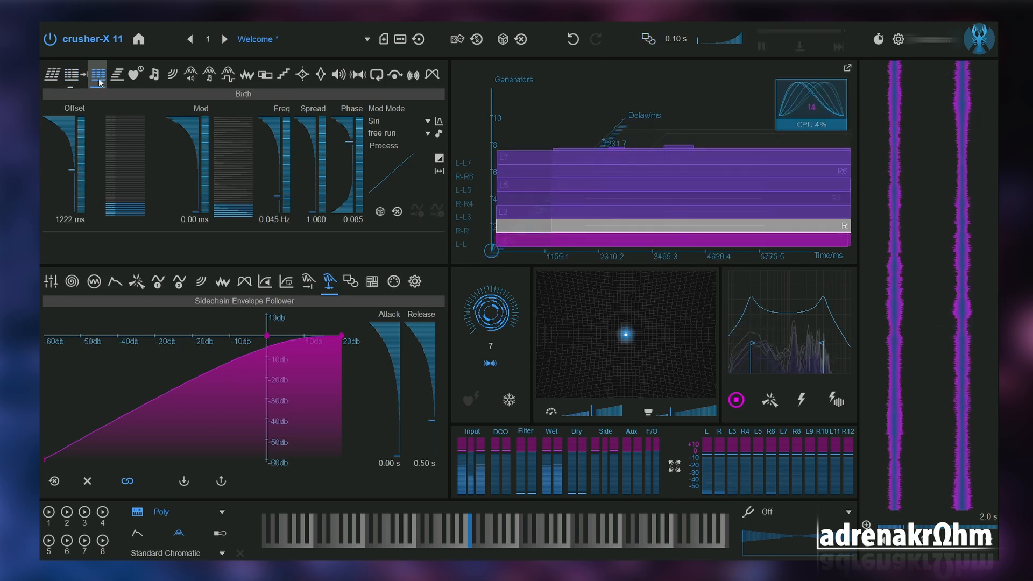
Lower the Birth offset to 25.8 ms and on to 20.1 ms, and set the Length offset to 2856 ms, then 2393 ms.
{"action": "left_click_drag", "start_coordinate": [73, 171], "coordinate": [70, 206]}
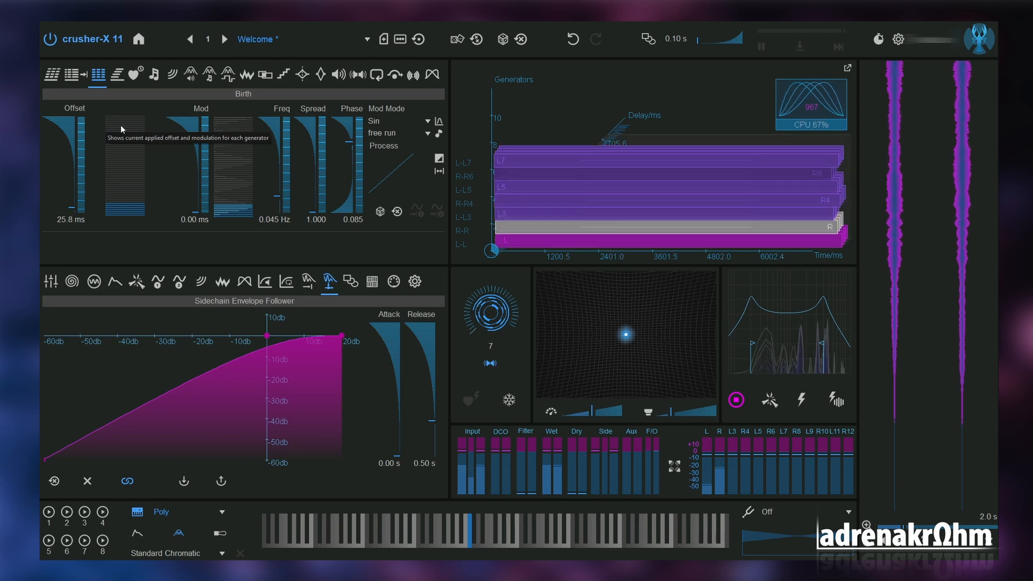
{"action": "left_click_drag", "start_coordinate": [72, 203], "coordinate": [73, 210]}
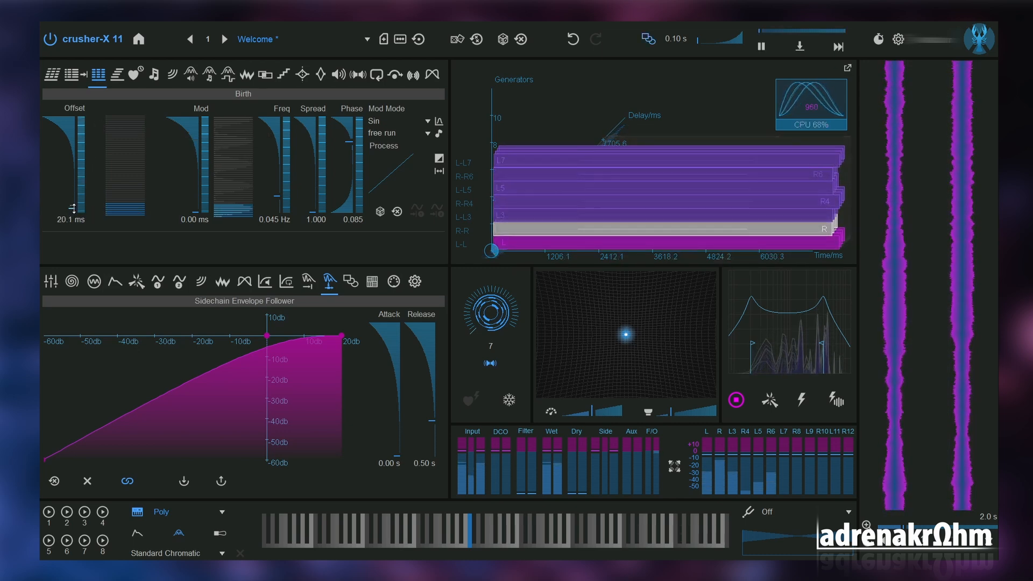
{"action": "left_click", "coordinate": [72, 74]}
{"action": "left_click_drag", "start_coordinate": [75, 153], "coordinate": [74, 161]}
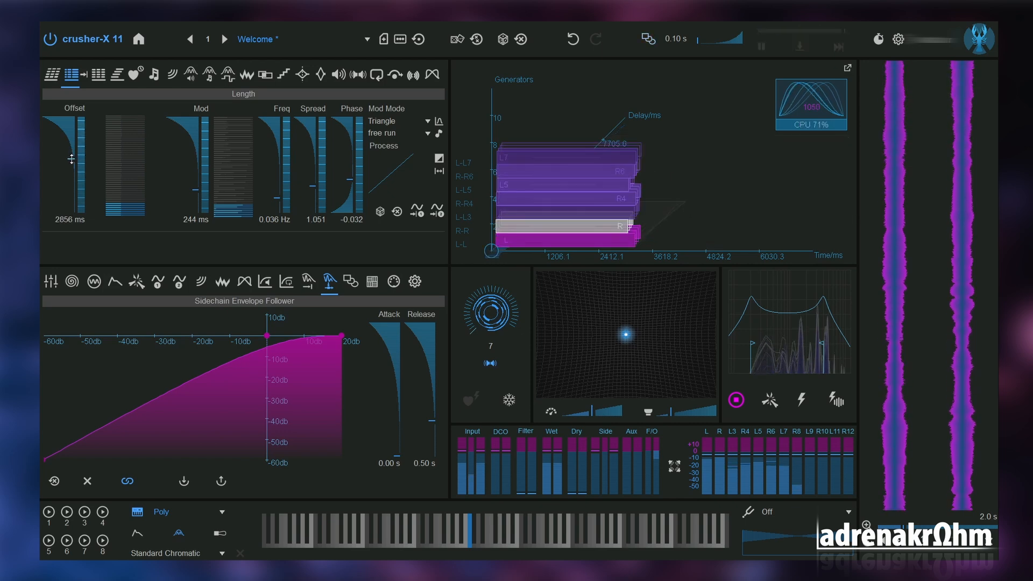
Raise the number of grain generators to 16 with a Birth offset of 38 ms, and reduce the generators to 2.
{"action": "left_click_drag", "start_coordinate": [498, 314], "coordinate": [494, 290]}
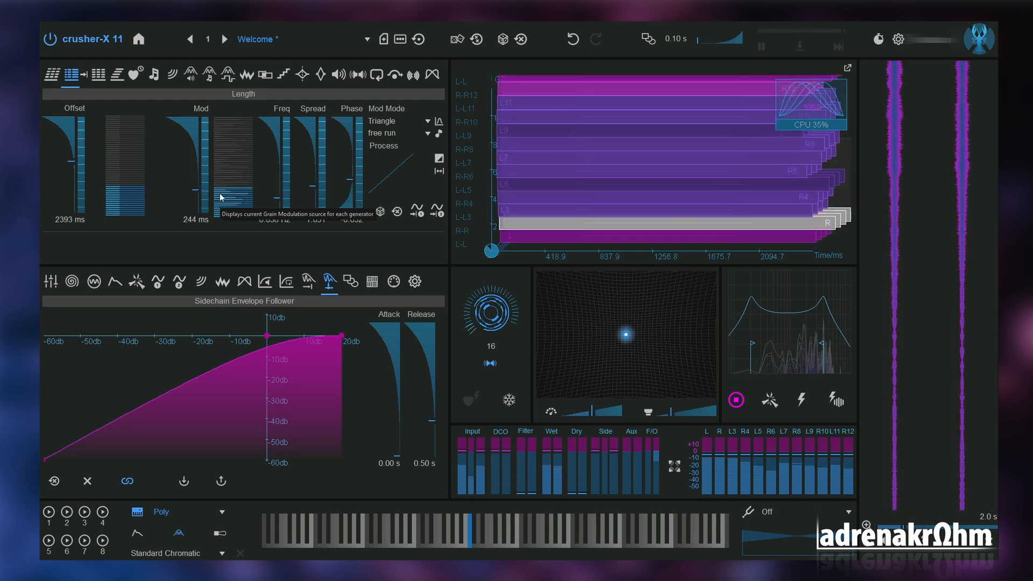
{"action": "left_click", "coordinate": [98, 74]}
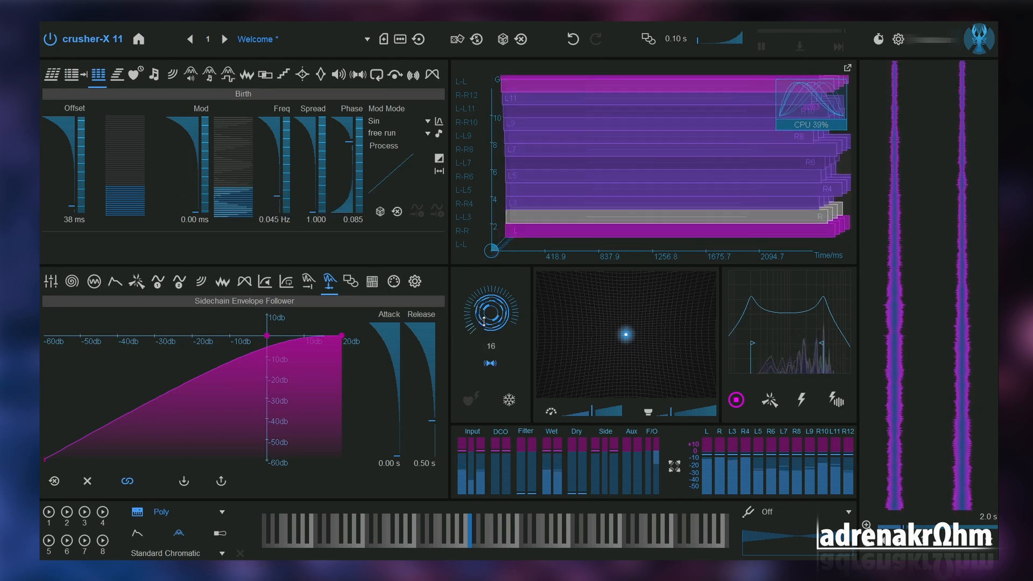
{"action": "left_click_drag", "start_coordinate": [481, 315], "coordinate": [479, 325]}
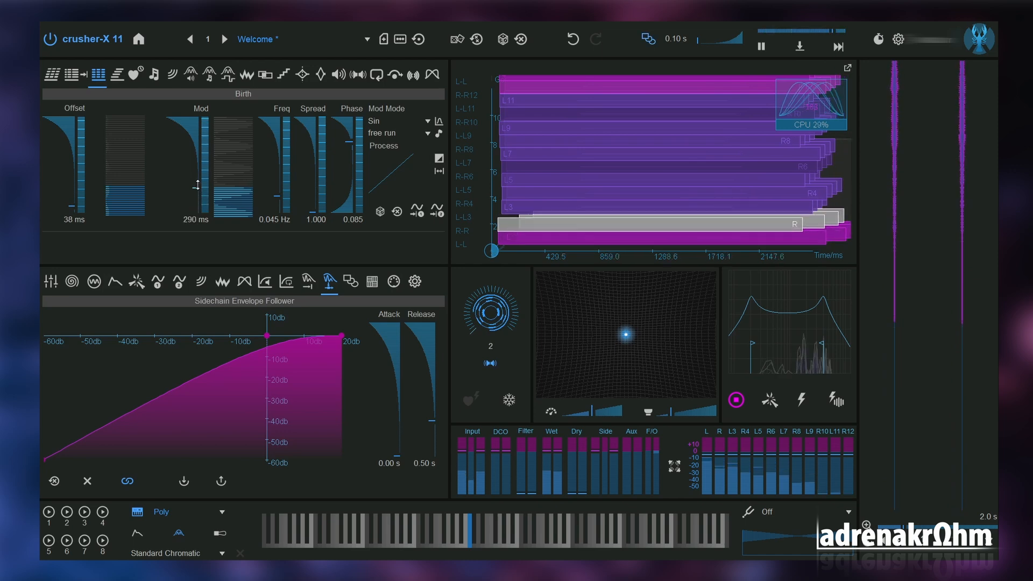
Set the Birth modulation to 1033 ms, frequency to 0.571 Hz, spread to 1.155 and offset to 276 ms, using three generators.
{"action": "left_click_drag", "start_coordinate": [198, 209], "coordinate": [277, 169]}
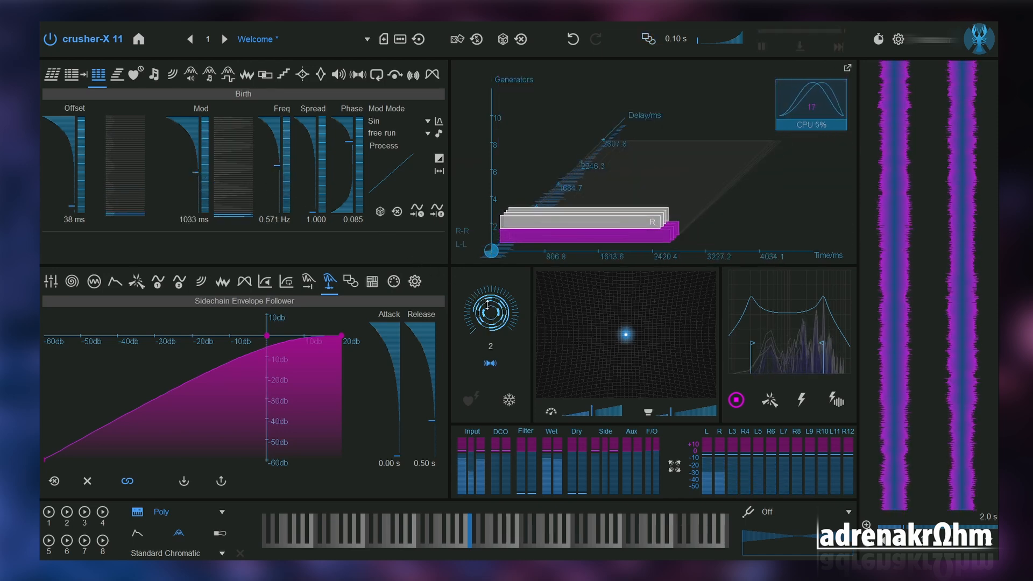
{"action": "left_click_drag", "start_coordinate": [315, 207], "coordinate": [313, 173]}
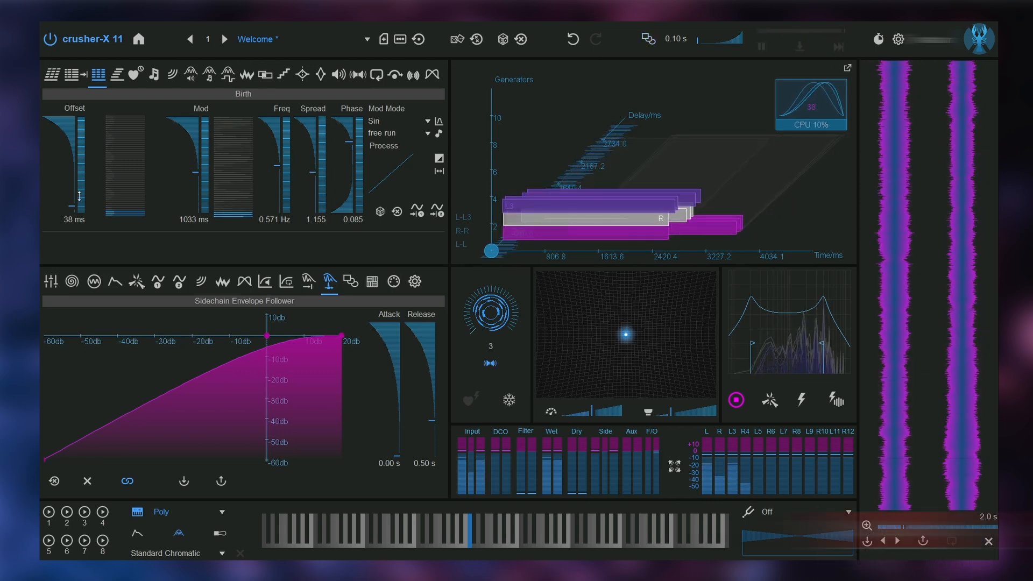
{"action": "left_click_drag", "start_coordinate": [75, 206], "coordinate": [76, 188]}
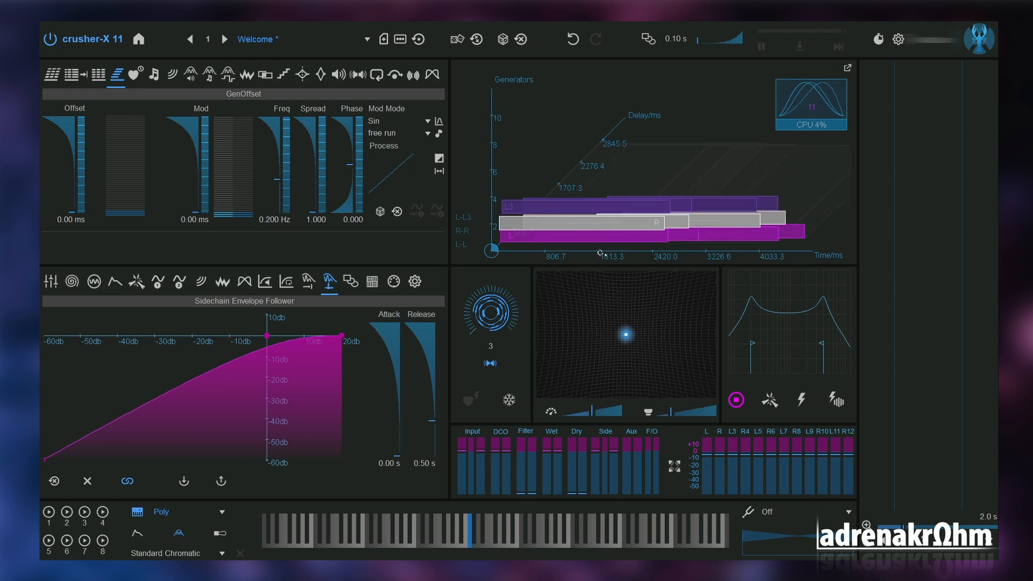
Raise the GenOffset offset to 907 ms, and lower it to 199 ms with a single generator.
{"action": "left_click_drag", "start_coordinate": [71, 212], "coordinate": [72, 164]}
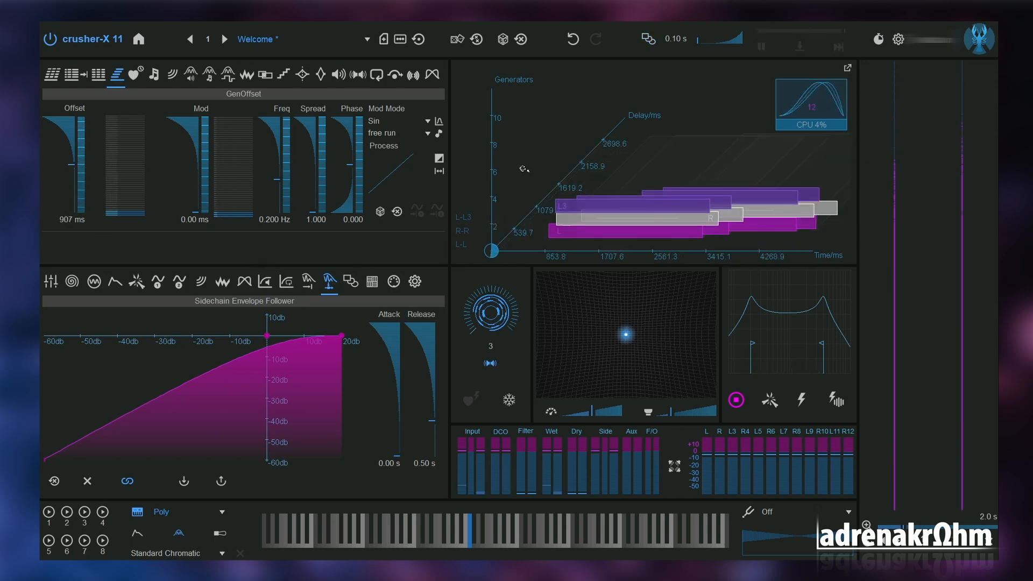
{"action": "left_click", "coordinate": [98, 75]}
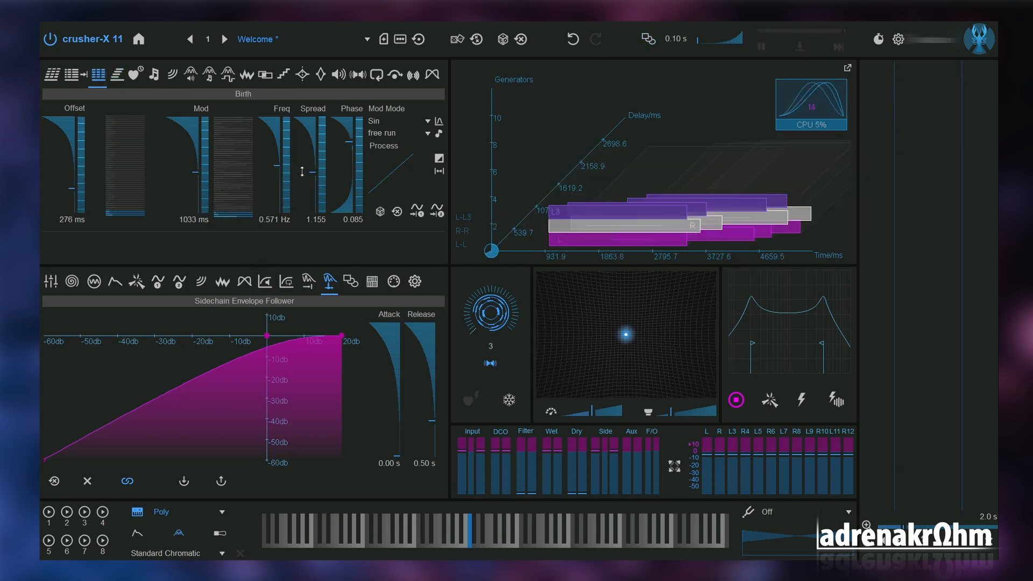
{"action": "left_click", "coordinate": [72, 74]}
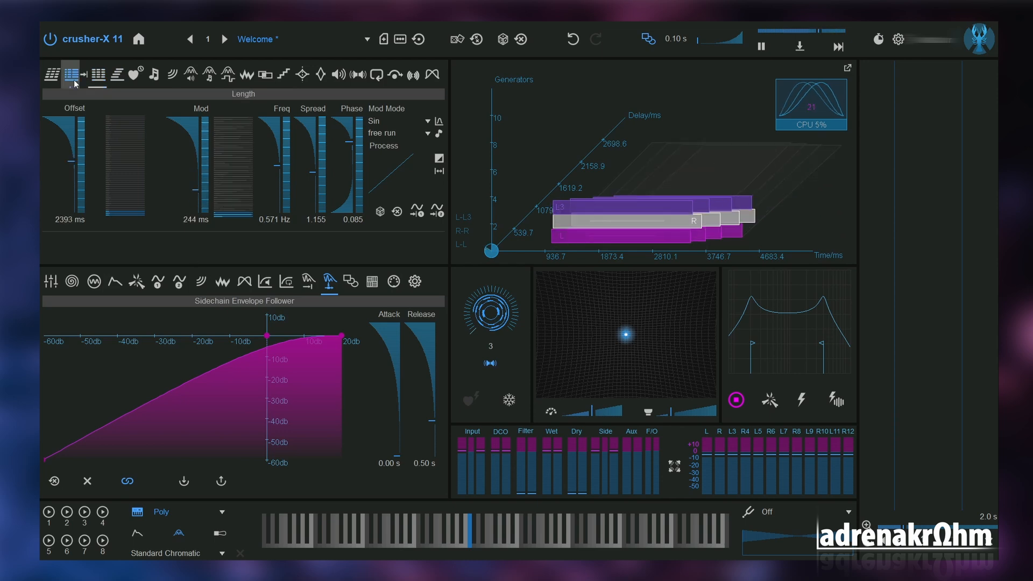
{"action": "left_click", "coordinate": [52, 75]}
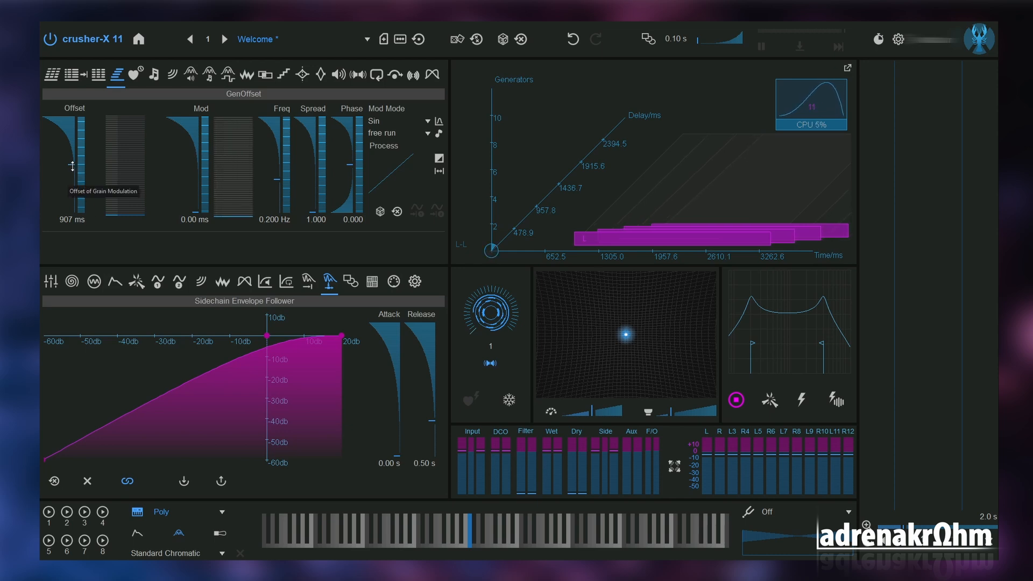
{"action": "left_click_drag", "start_coordinate": [73, 166], "coordinate": [76, 219]}
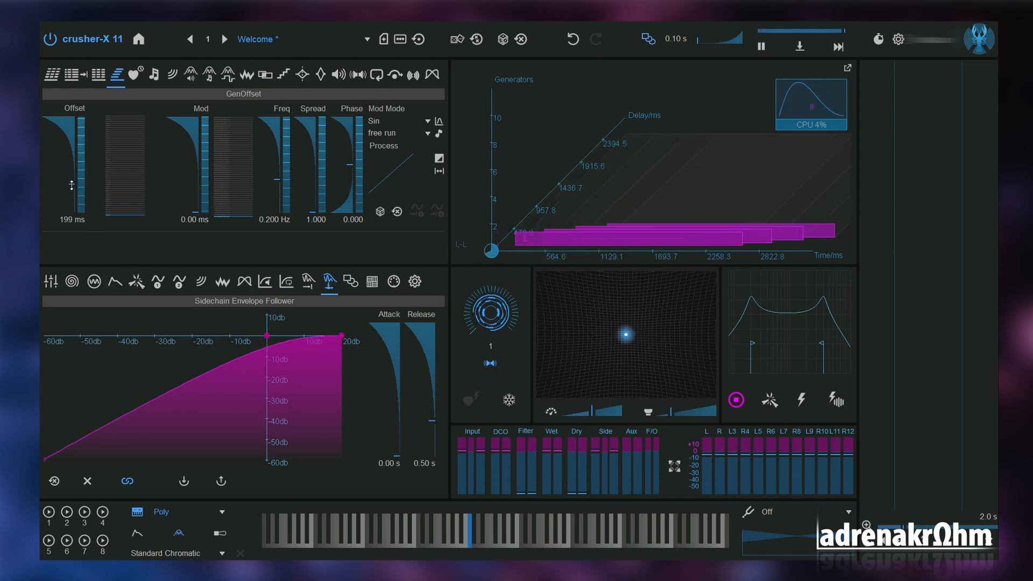
Try a G-Life offset of 140 ms and return it to Eternal.
{"action": "left_click", "coordinate": [134, 74]}
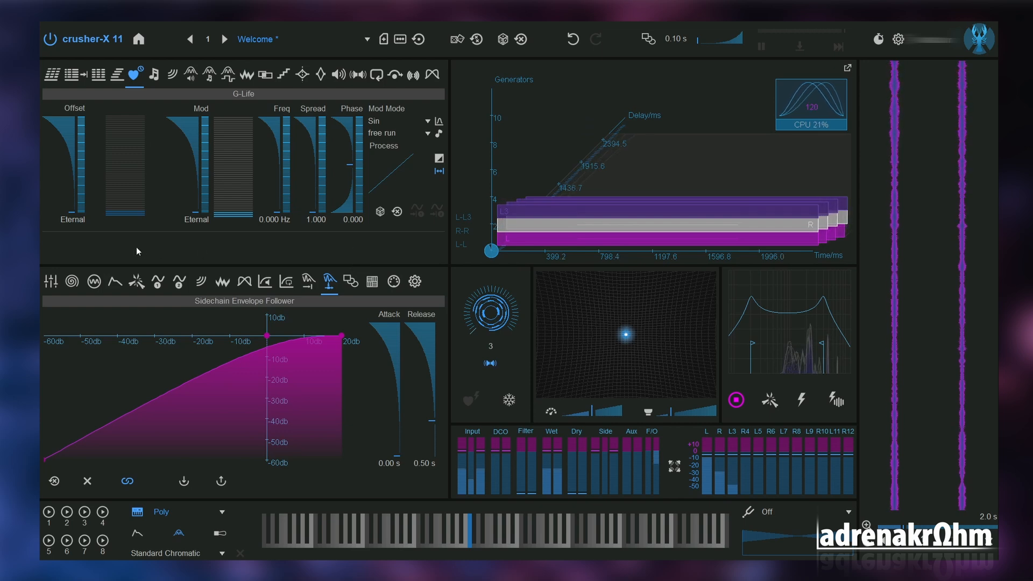
{"action": "left_click_drag", "start_coordinate": [76, 211], "coordinate": [76, 208]}
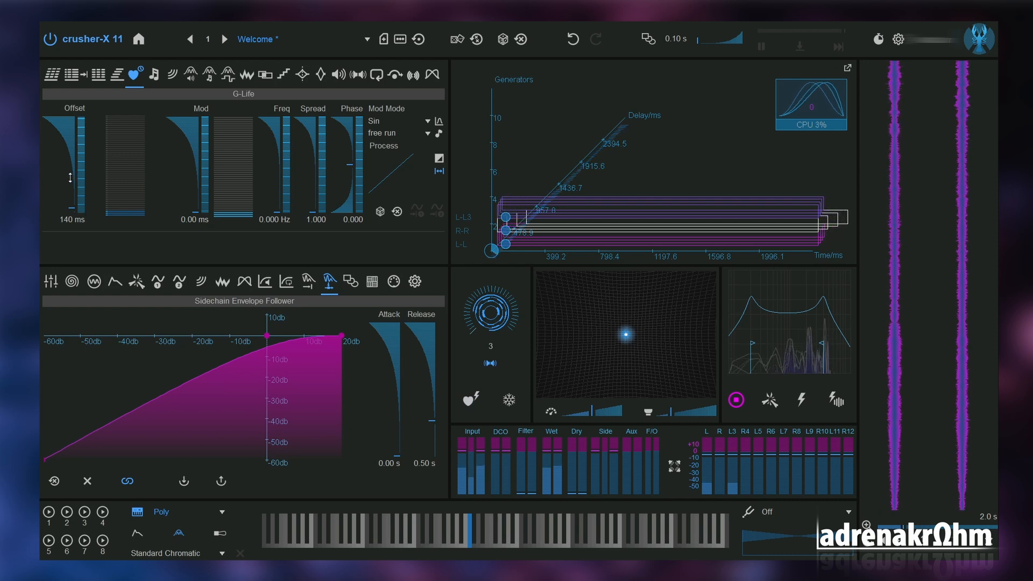
{"action": "mouse_move", "coordinate": [75, 208]}
{"action": "left_mouse_down"}
{"action": "mouse_move", "coordinate": [101, 215]}
{"action": "mouse_move", "coordinate": [93, 218]}
{"action": "left_mouse_up"}
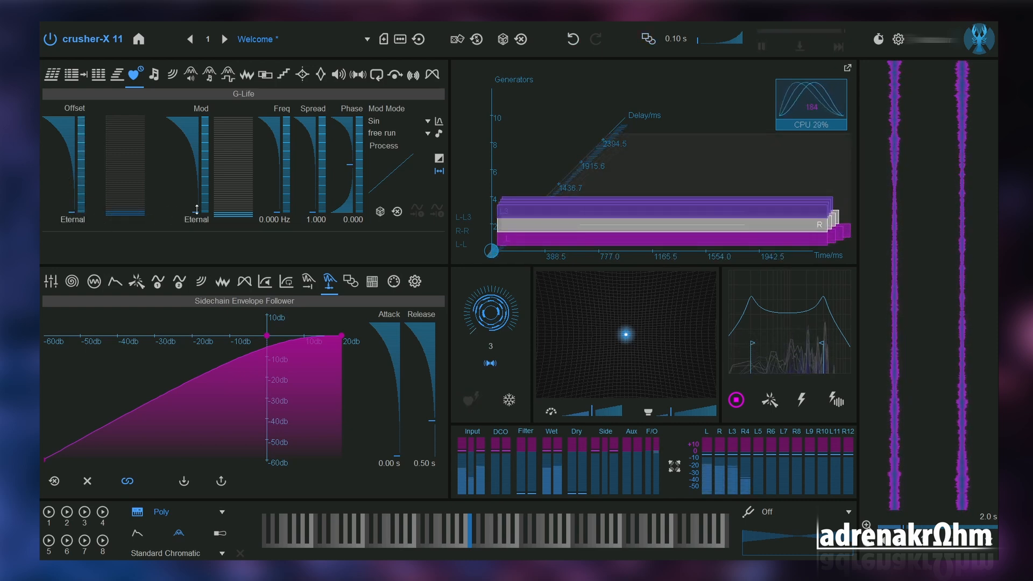
Raise the Speed offset to 2.05 and 2.15, and lower it to 0.07.
{"action": "left_click", "coordinate": [156, 80]}
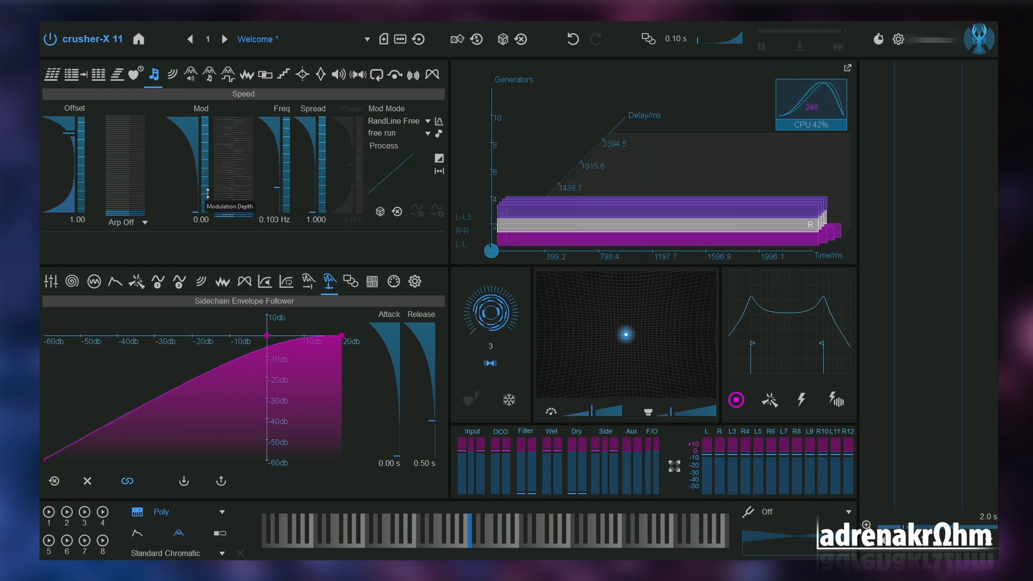
{"action": "left_click_drag", "start_coordinate": [69, 133], "coordinate": [71, 126]}
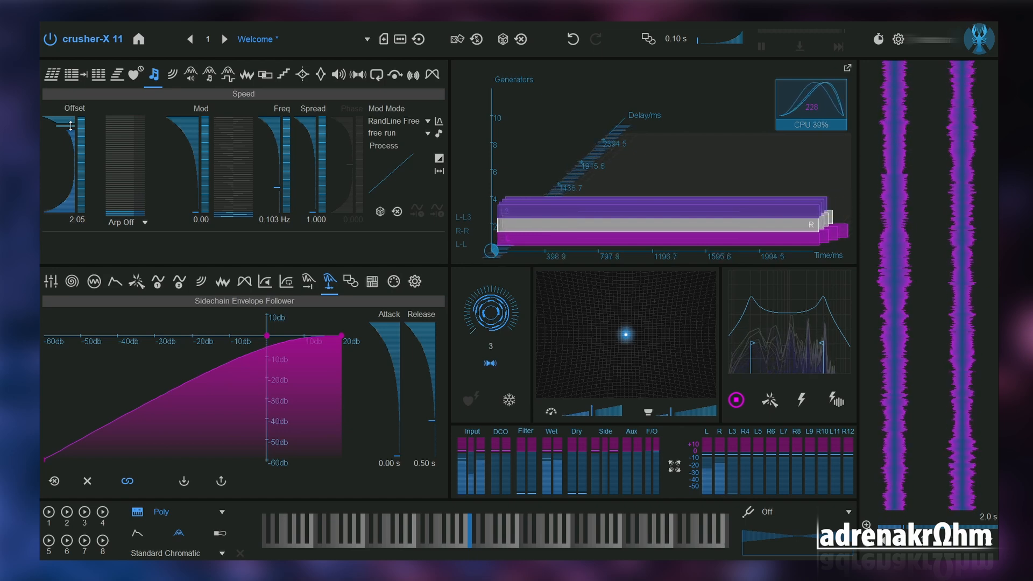
{"action": "left_click_drag", "start_coordinate": [71, 126], "coordinate": [71, 124]}
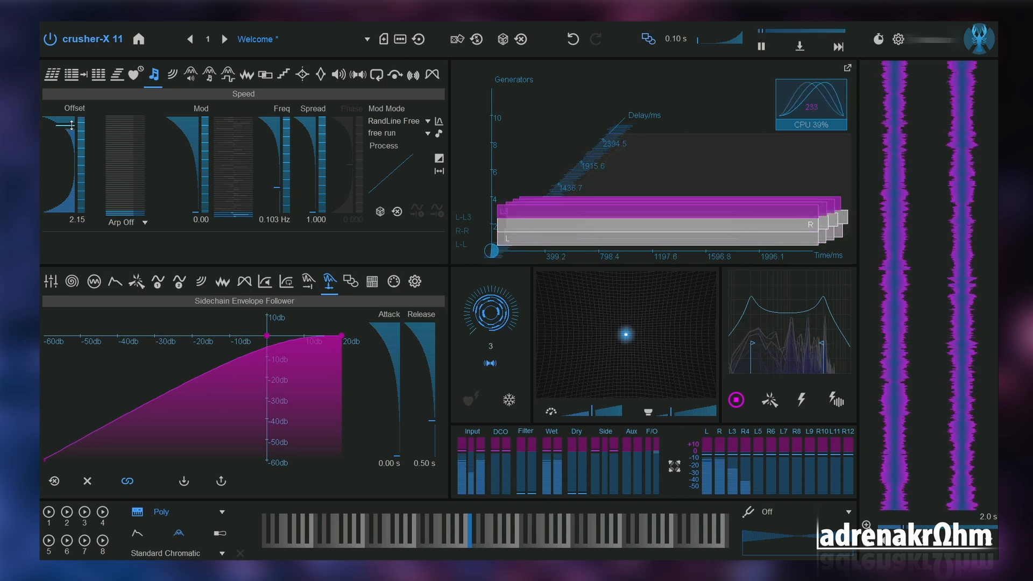
{"action": "left_click_drag", "start_coordinate": [72, 125], "coordinate": [69, 156]}
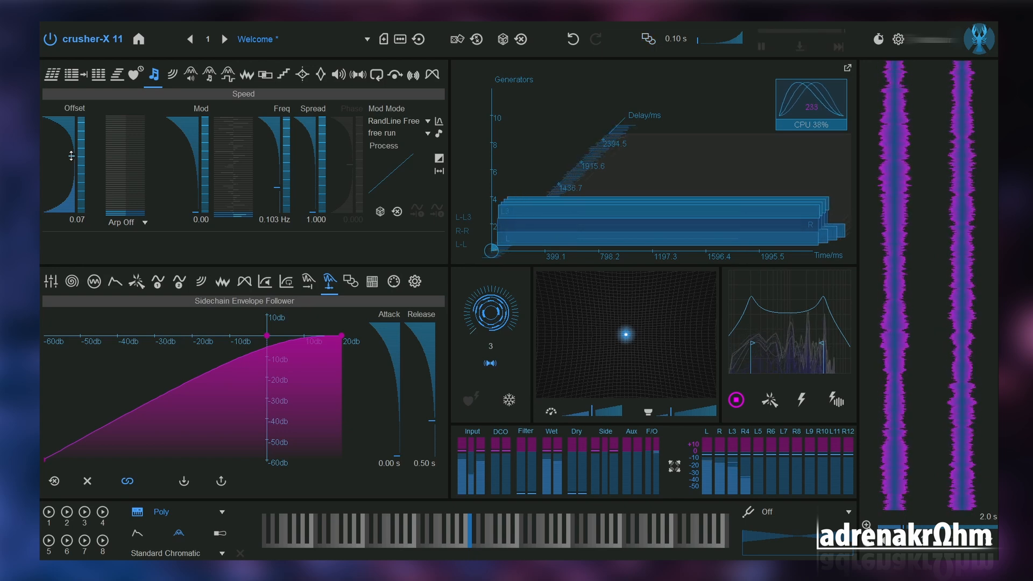
Set the Speed modulation to 0.14, frequency to 0.256 Hz and spread to 1.115, and raise its offset to 0.46.
{"action": "left_click_drag", "start_coordinate": [205, 211], "coordinate": [202, 198]}
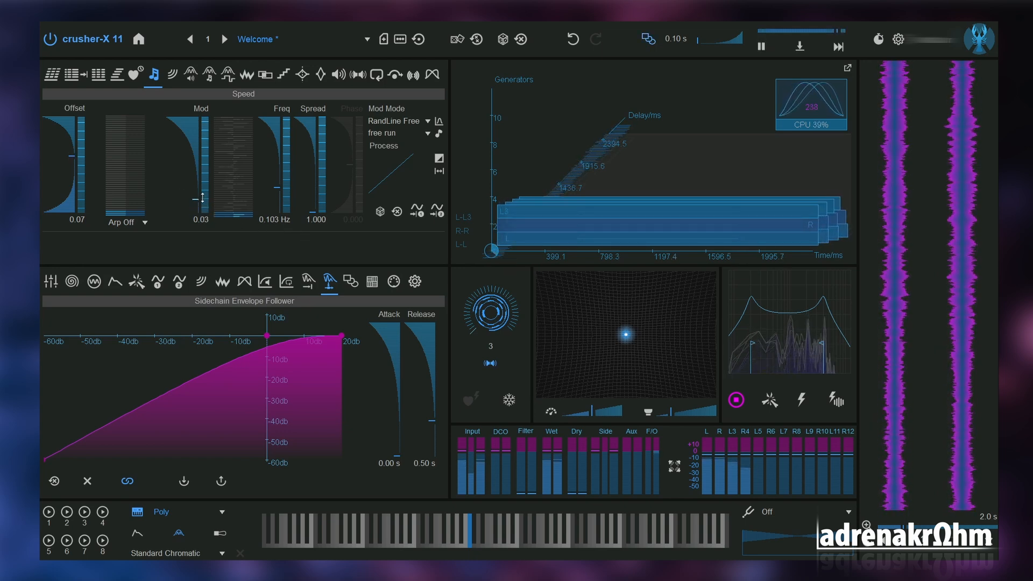
{"action": "left_click_drag", "start_coordinate": [277, 188], "coordinate": [276, 177]}
{"action": "left_click_drag", "start_coordinate": [318, 209], "coordinate": [318, 176]}
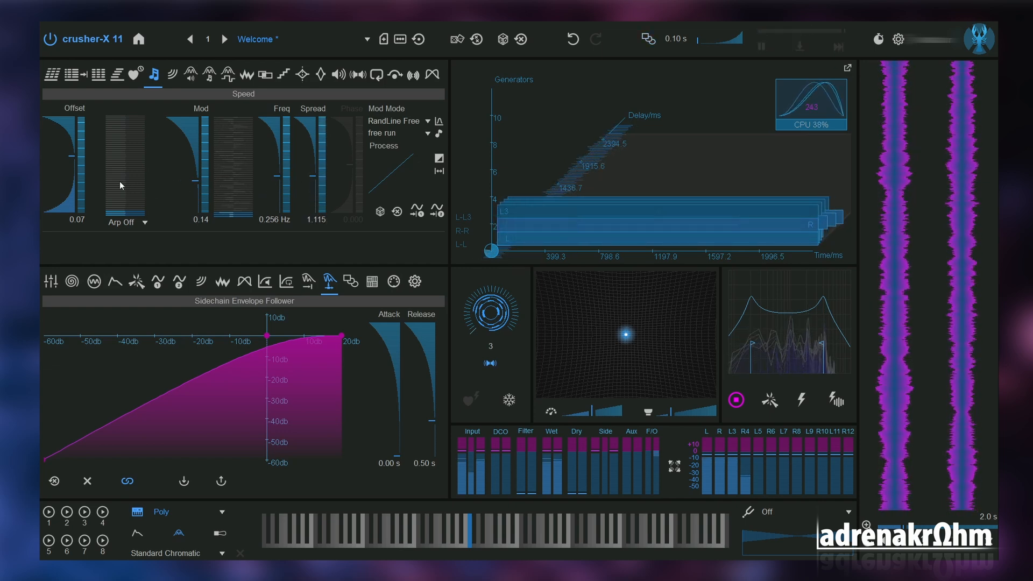
{"action": "left_click_drag", "start_coordinate": [76, 162], "coordinate": [74, 141]}
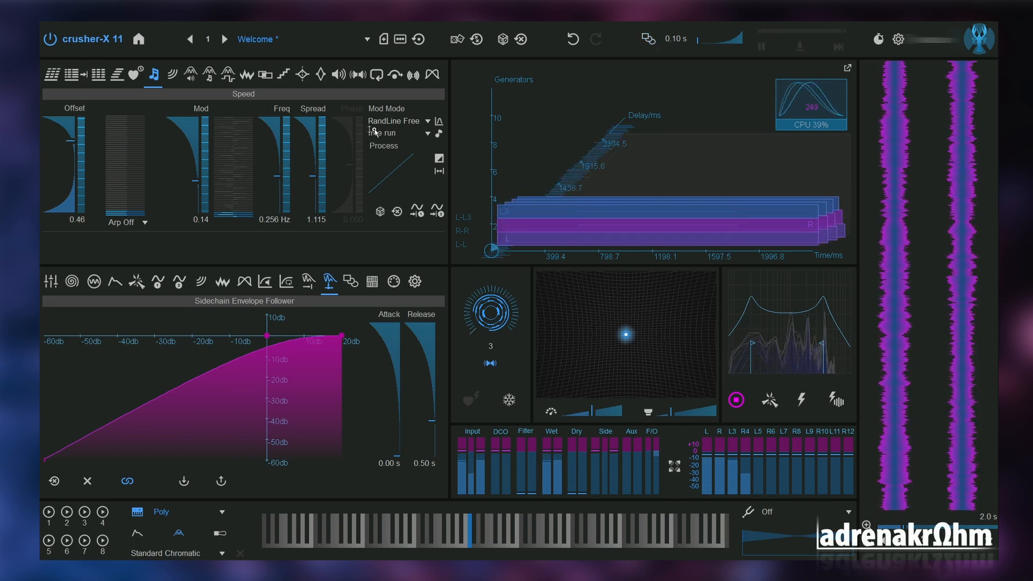
Change the Speed modulation mode to Sin, with spread 1.393, phase -0.036 and frequency 0.062 Hz.
{"action": "left_click", "coordinate": [427, 122]}
{"action": "left_click", "coordinate": [455, 131]}
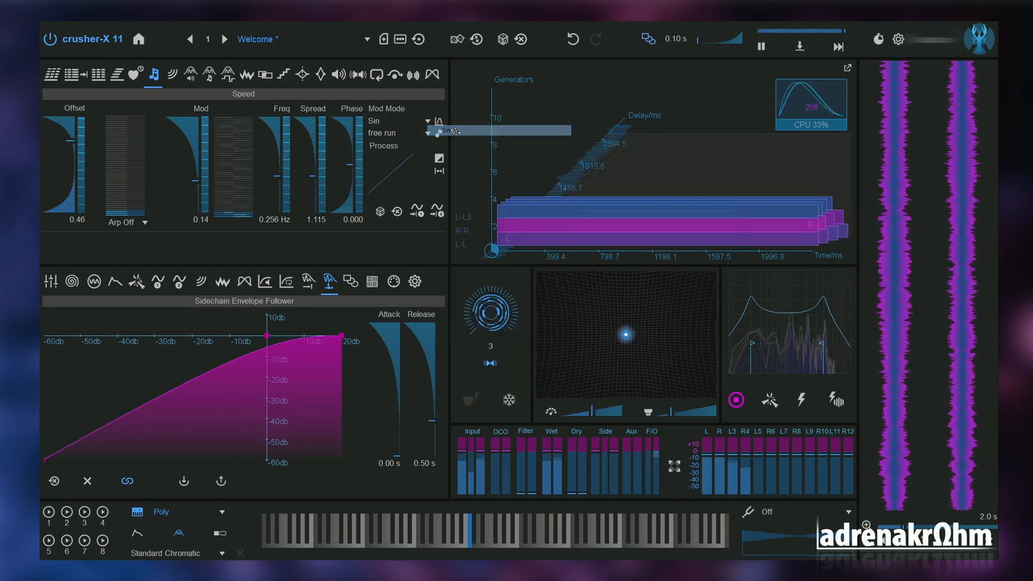
{"action": "left_click_drag", "start_coordinate": [312, 174], "coordinate": [341, 181]}
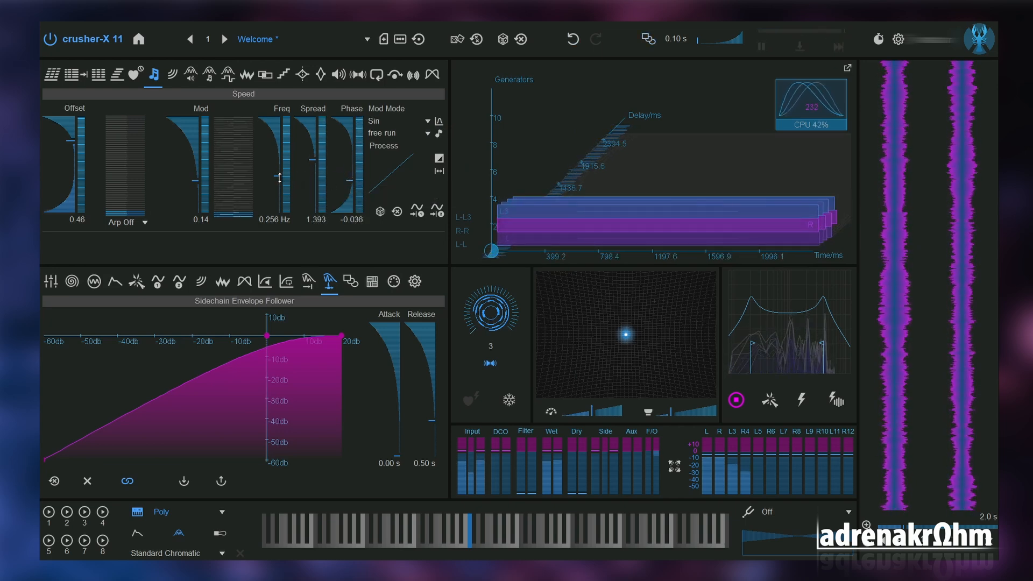
{"action": "left_click_drag", "start_coordinate": [276, 176], "coordinate": [276, 193]}
Raise the number of grain generators to 8 and lower the Length offset to 561 ms.
{"action": "left_click_drag", "start_coordinate": [498, 310], "coordinate": [498, 288]}
{"action": "left_click", "coordinate": [59, 76]}
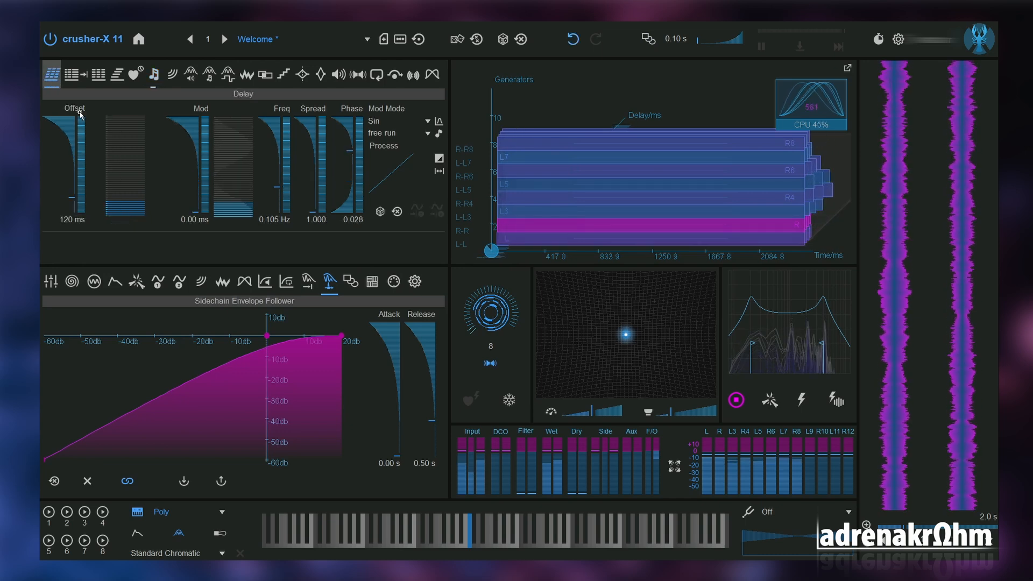
{"action": "left_click", "coordinate": [71, 75]}
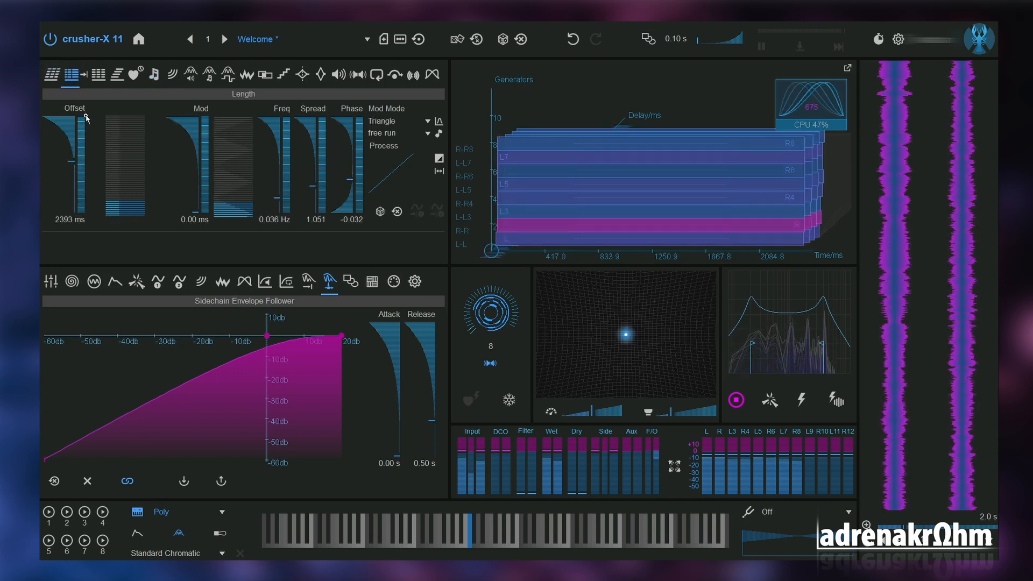
{"action": "left_click_drag", "start_coordinate": [70, 168], "coordinate": [75, 181]}
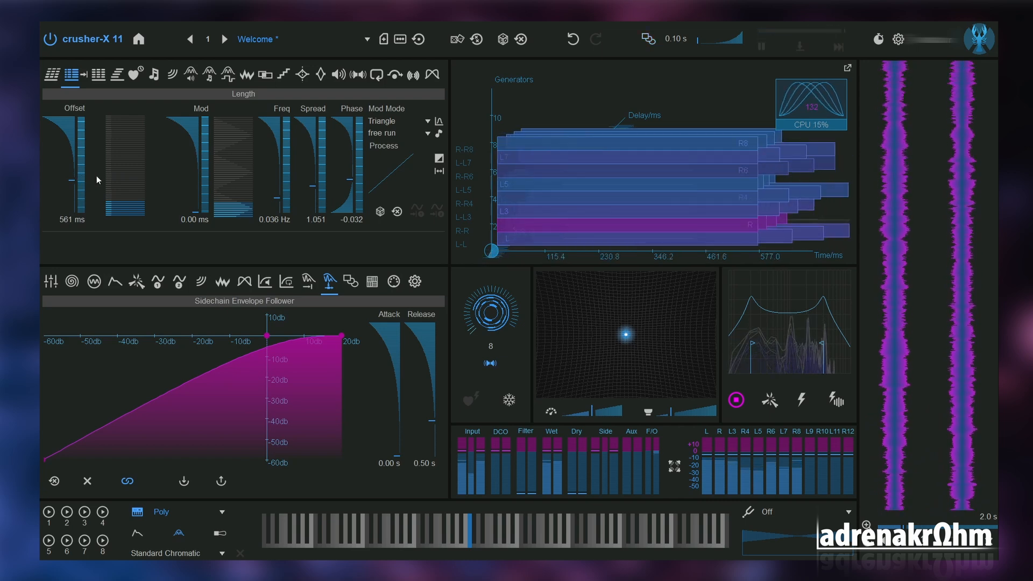
Link the Length and Birth parameters, and set the Length frequency to 0.024 Hz.
{"action": "left_click", "coordinate": [97, 75]}
{"action": "left_click", "coordinate": [82, 77]}
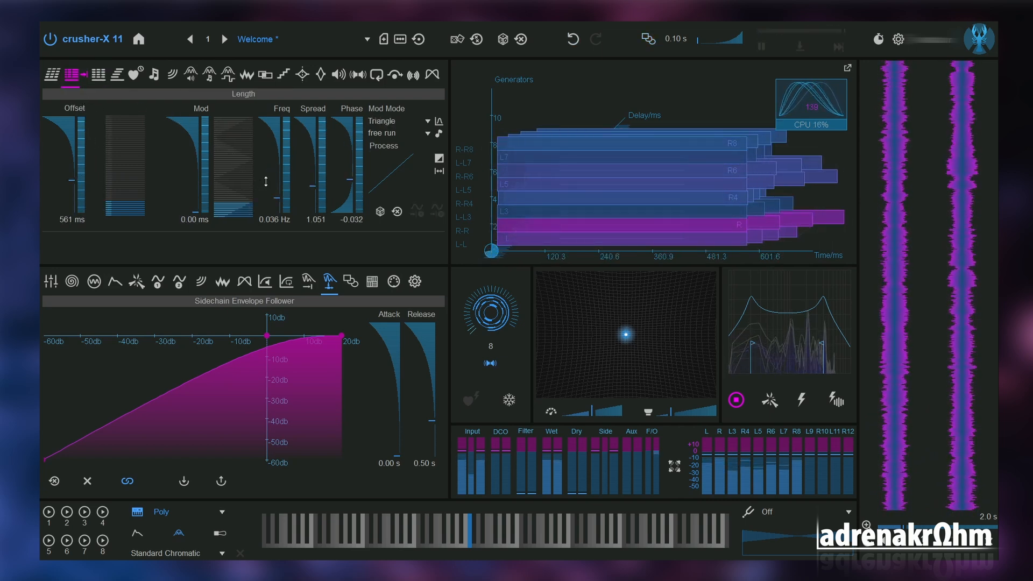
{"action": "left_click_drag", "start_coordinate": [276, 197], "coordinate": [277, 202]}
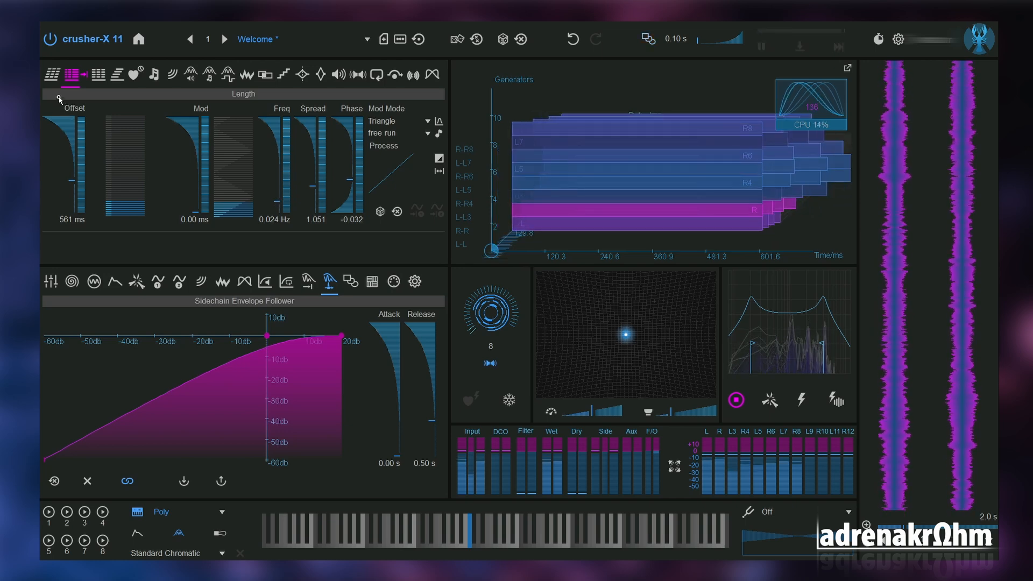
Set the Delay frequency to 0.060 Hz and lower the Speed offset to -0.18.
{"action": "left_click", "coordinate": [54, 76]}
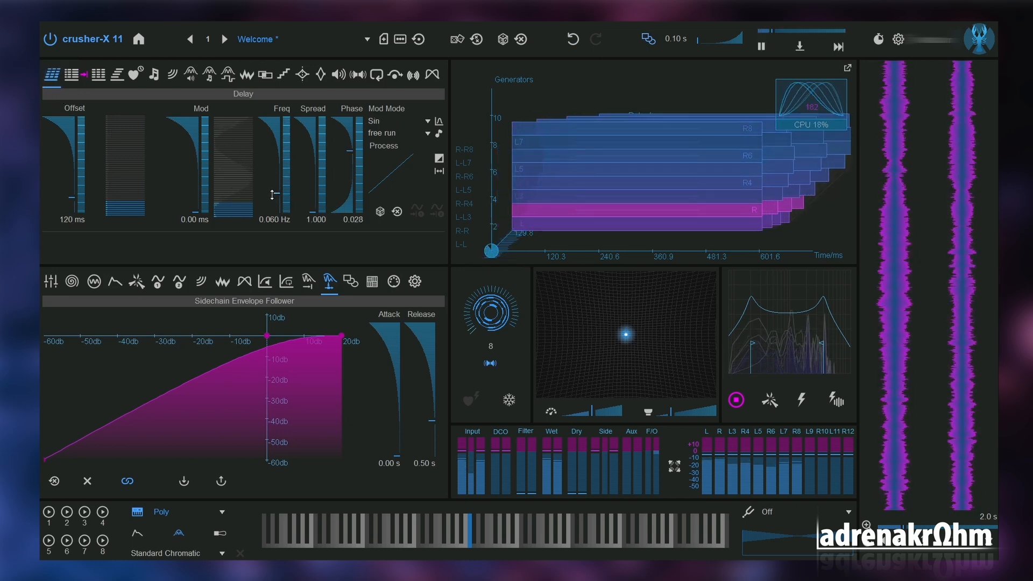
{"action": "left_click", "coordinate": [117, 75]}
{"action": "left_click", "coordinate": [132, 76]}
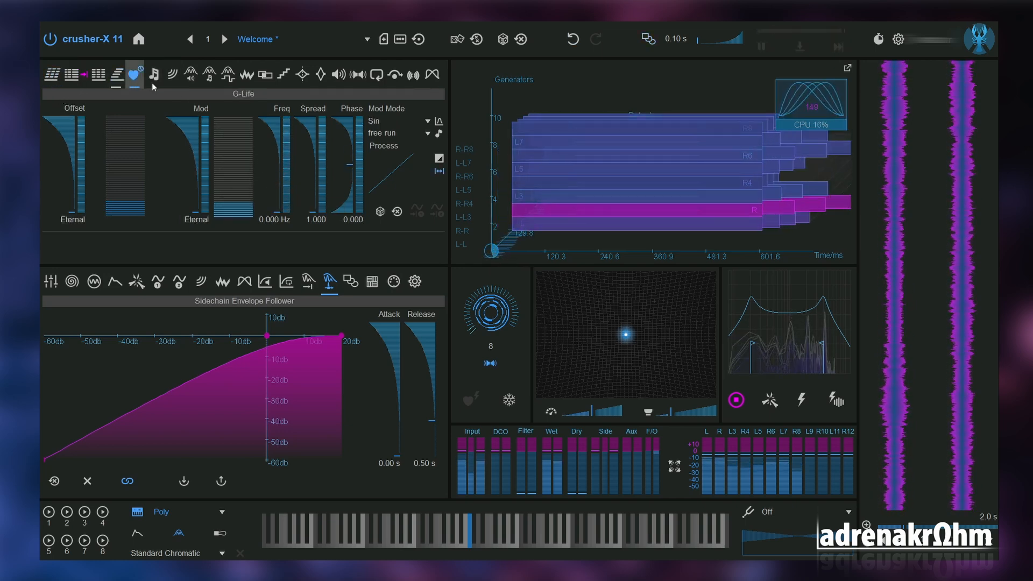
{"action": "left_click", "coordinate": [155, 76]}
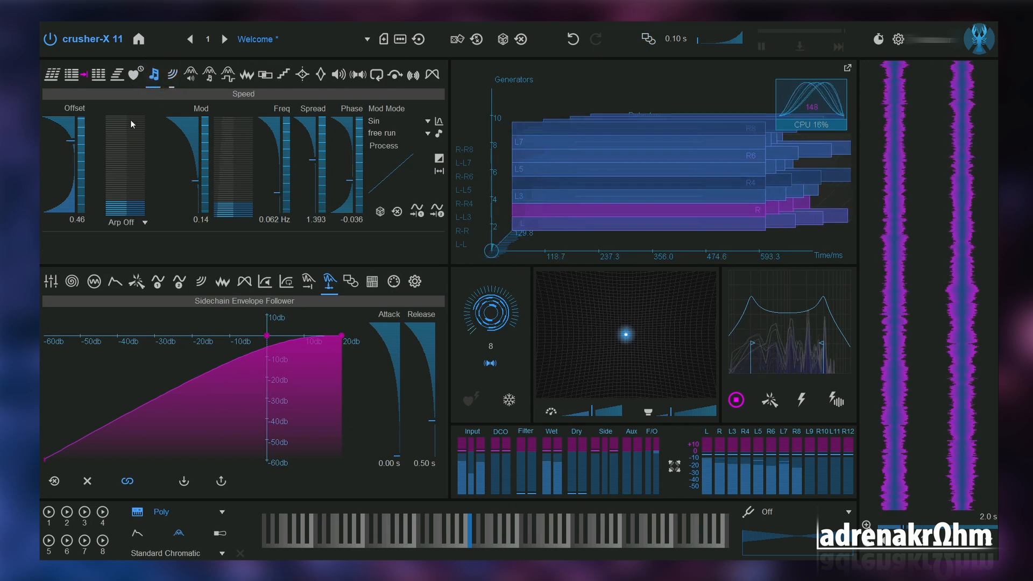
{"action": "left_click_drag", "start_coordinate": [71, 170], "coordinate": [71, 181]}
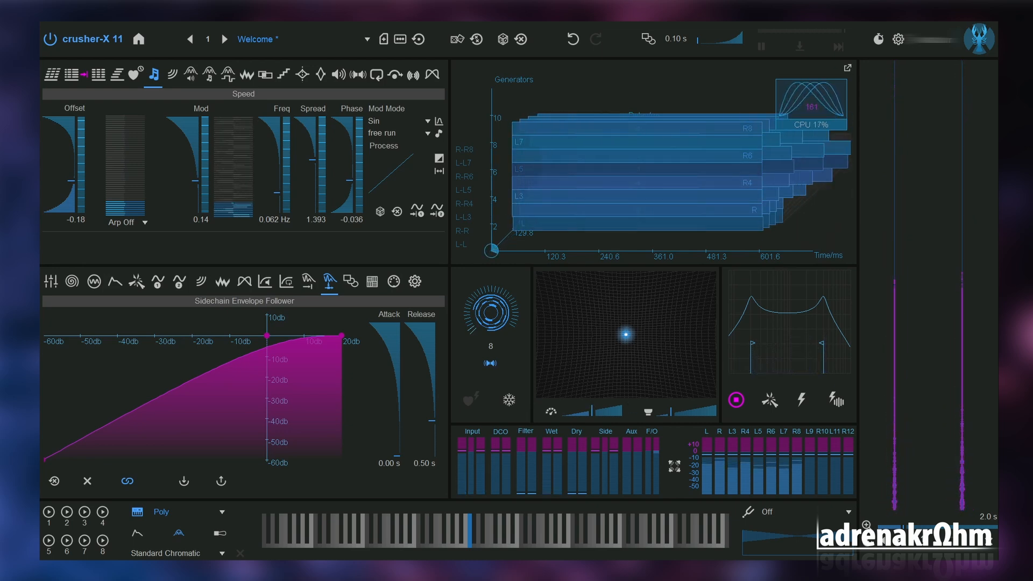
Set the Sweep offset to -0.76 and its modulation to 0.29, and raise the Speed offset to -0.15.
{"action": "left_click", "coordinate": [170, 80]}
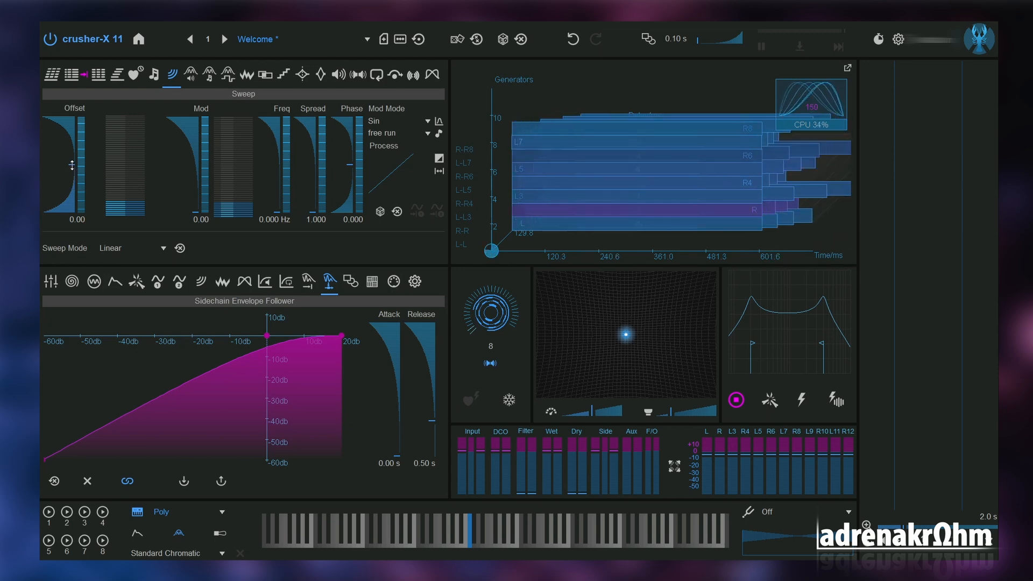
{"action": "left_click_drag", "start_coordinate": [72, 165], "coordinate": [71, 186]}
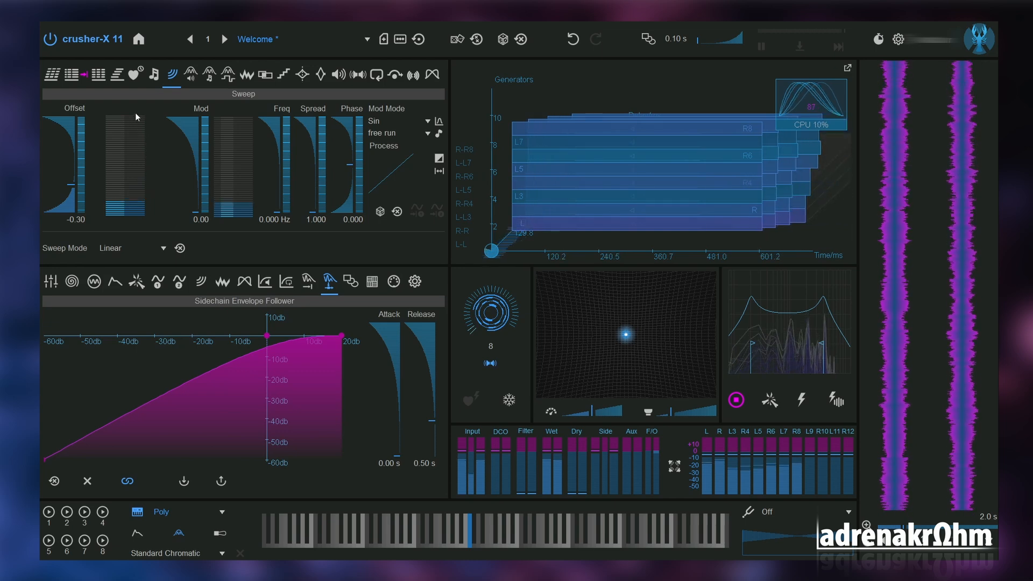
{"action": "left_click", "coordinate": [153, 77]}
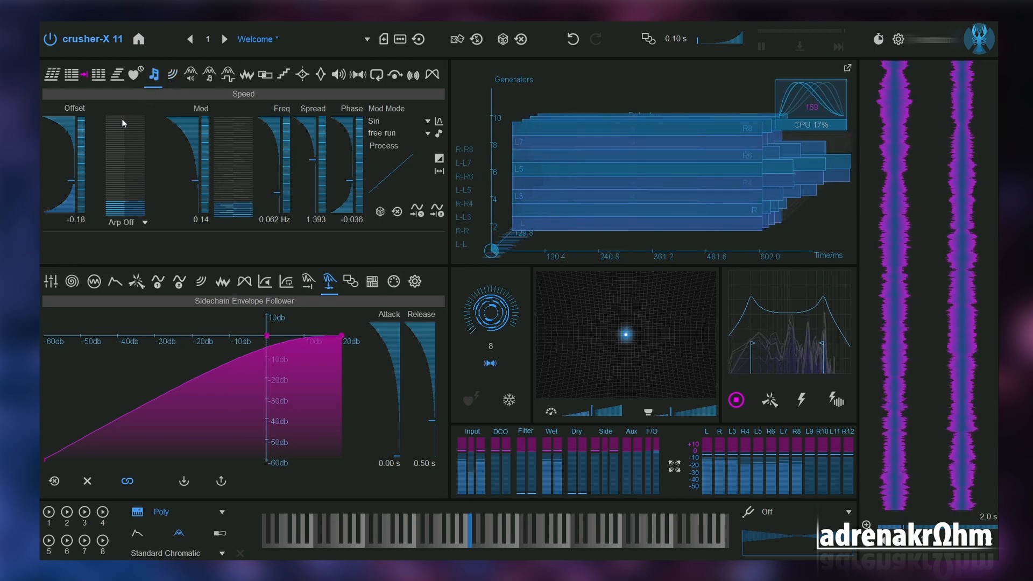
{"action": "left_click_drag", "start_coordinate": [81, 169], "coordinate": [82, 121]}
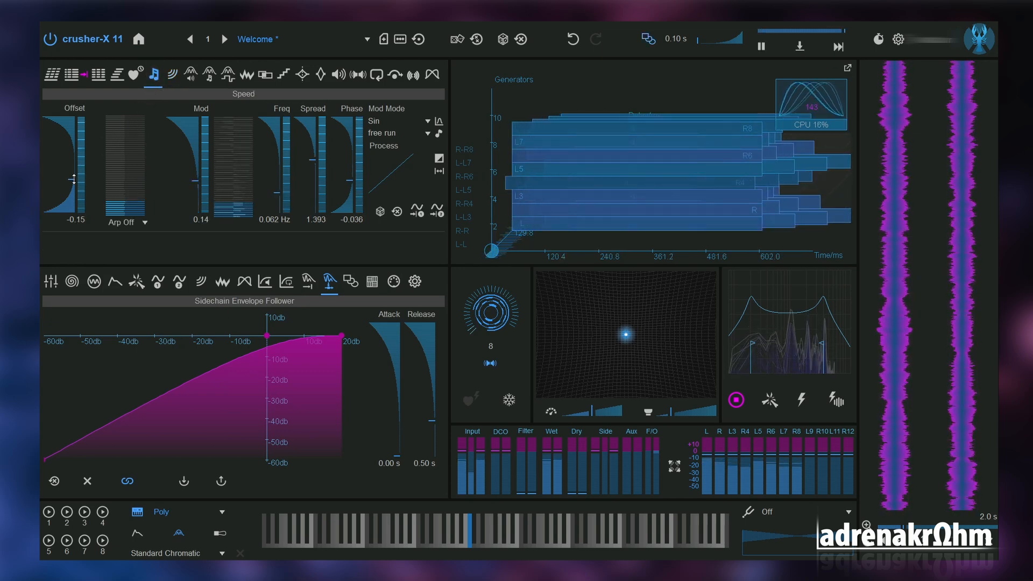
{"action": "left_click", "coordinate": [173, 76]}
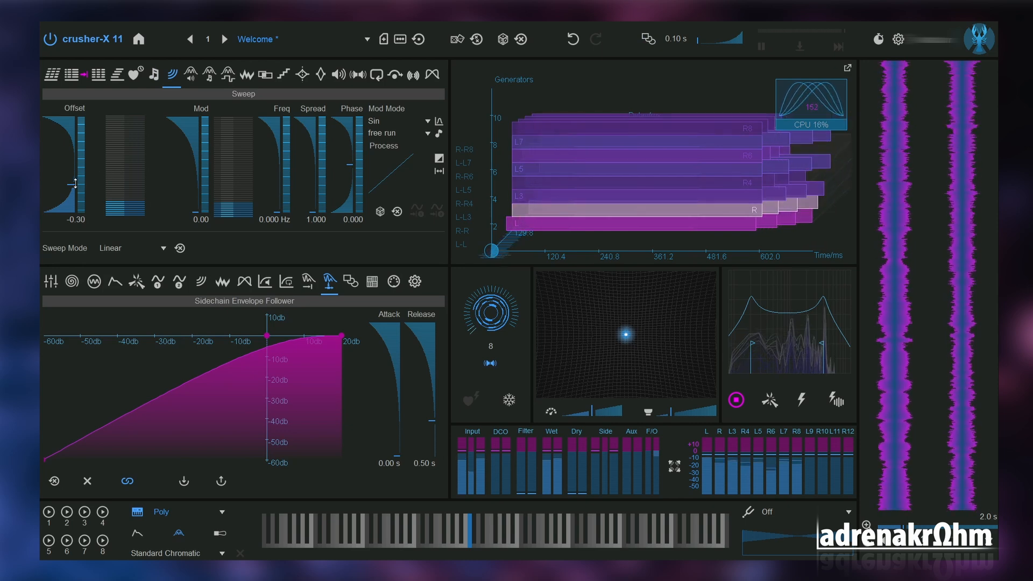
{"action": "mouse_move", "coordinate": [117, 168]}
{"action": "left_mouse_down"}
{"action": "mouse_move", "coordinate": [181, 198]}
{"action": "mouse_move", "coordinate": [194, 173]}
{"action": "left_mouse_up"}
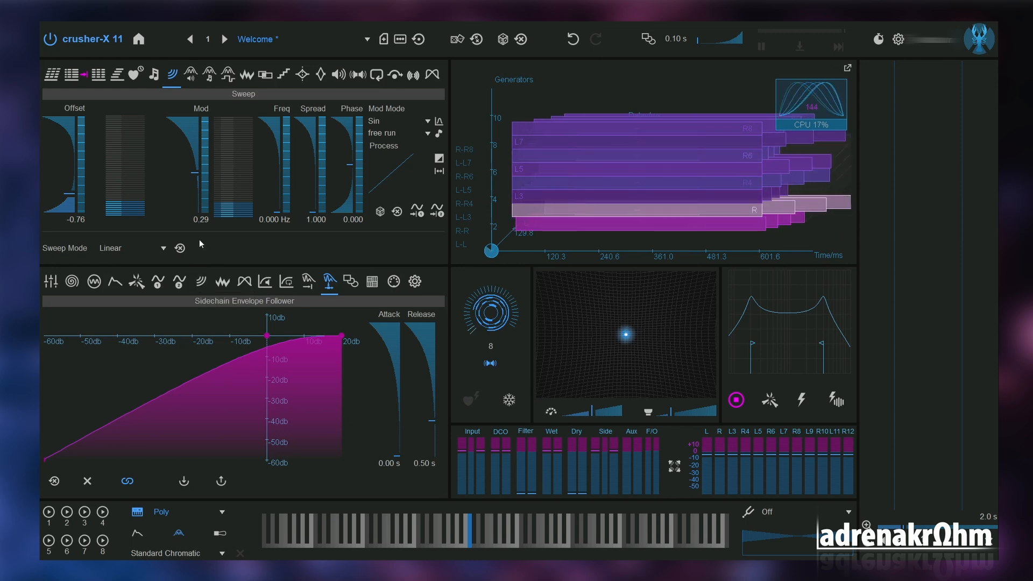
Using the Spline sweep mode, reshape the Sweeping Modulator curve with added points into a rise, dip and second rise, and lower its Mod to 0.2.
{"action": "left_click", "coordinate": [202, 281]}
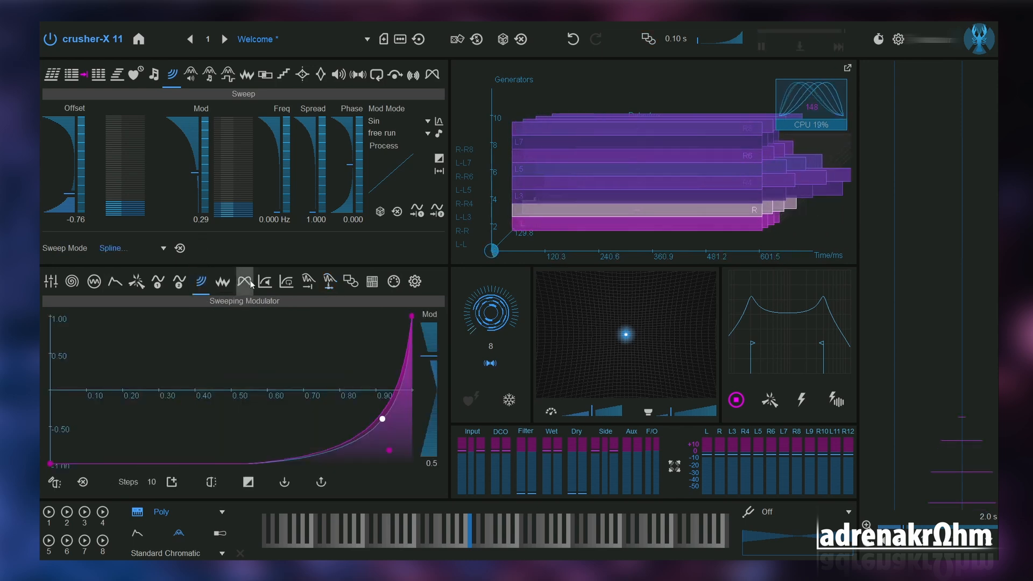
{"action": "left_click", "coordinate": [289, 457]}
{"action": "left_click_drag", "start_coordinate": [289, 457], "coordinate": [288, 440]}
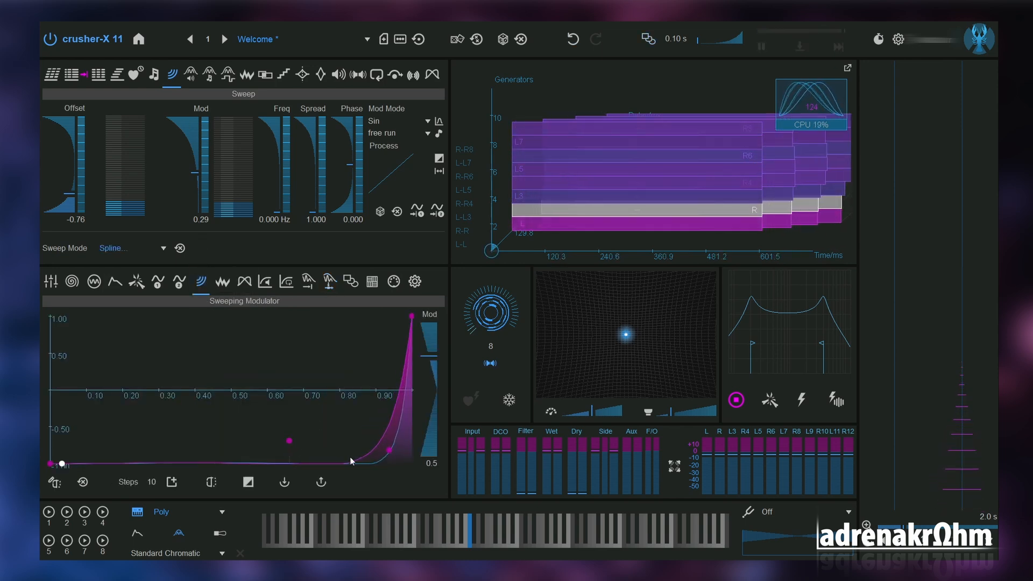
{"action": "left_click_drag", "start_coordinate": [389, 451], "coordinate": [359, 370]}
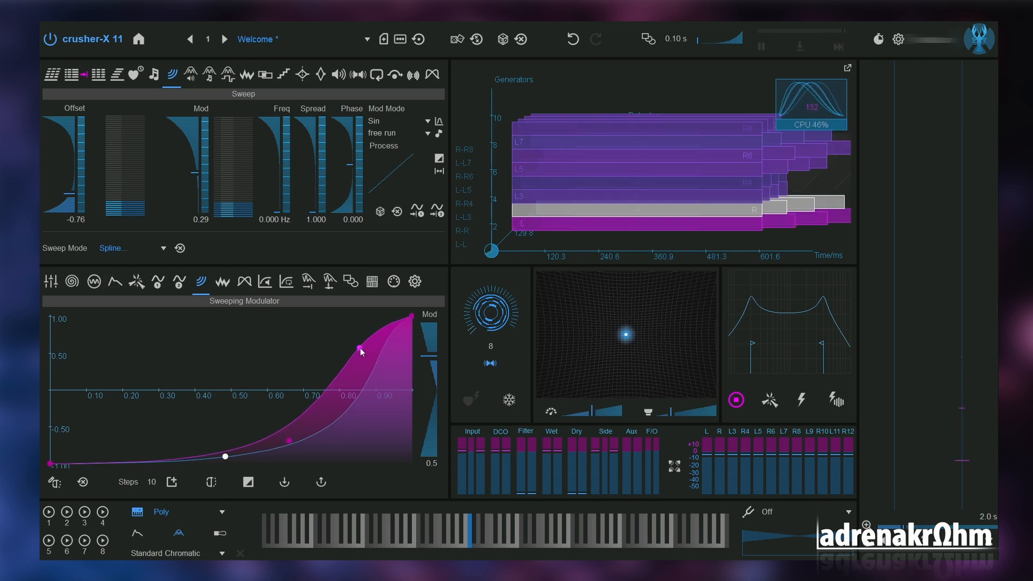
{"action": "left_click_drag", "start_coordinate": [289, 440], "coordinate": [214, 317]}
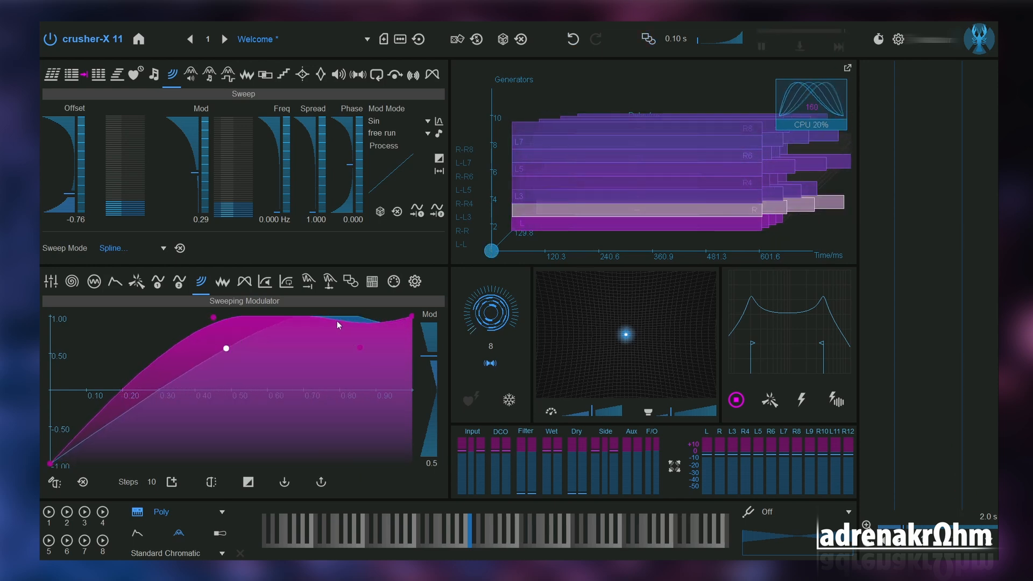
{"action": "left_click_drag", "start_coordinate": [337, 321], "coordinate": [291, 407]}
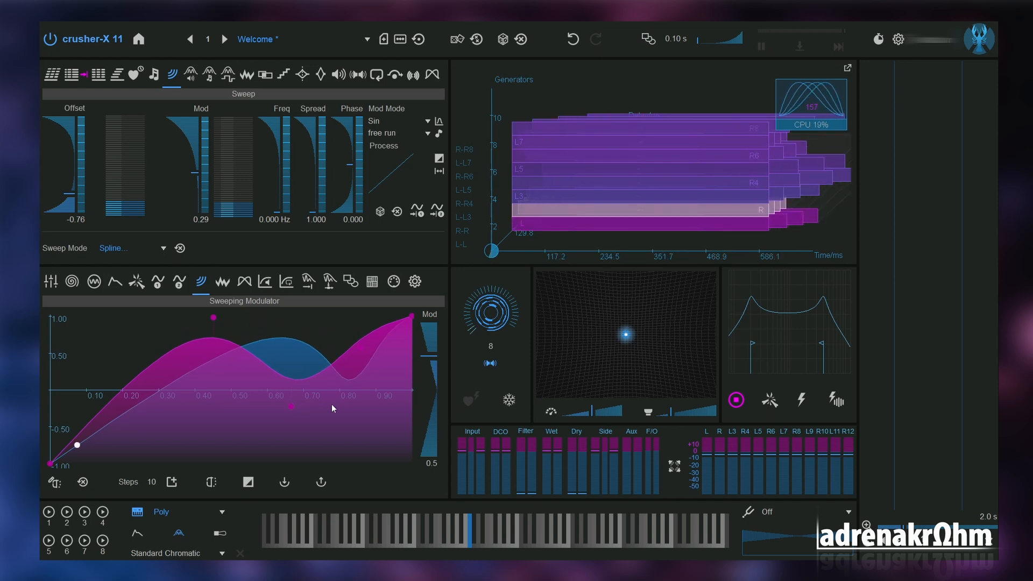
{"action": "left_click_drag", "start_coordinate": [421, 356], "coordinate": [422, 388]}
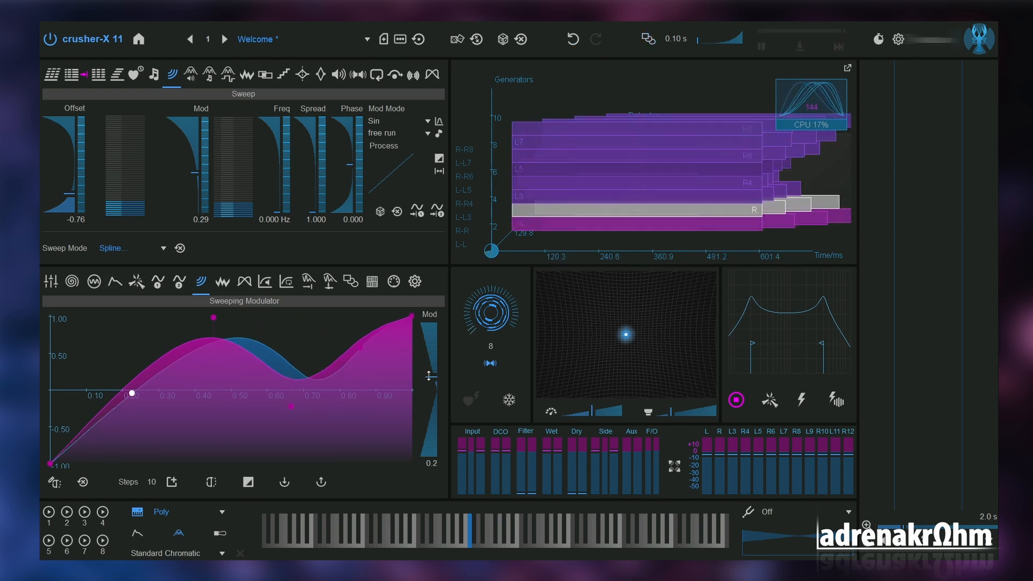
Look through the GCOMix, GCOPitch and GCOWave parameters, return to GCOMix, and start the accSone - Door file in DCO 1.
{"action": "left_click", "coordinate": [193, 74]}
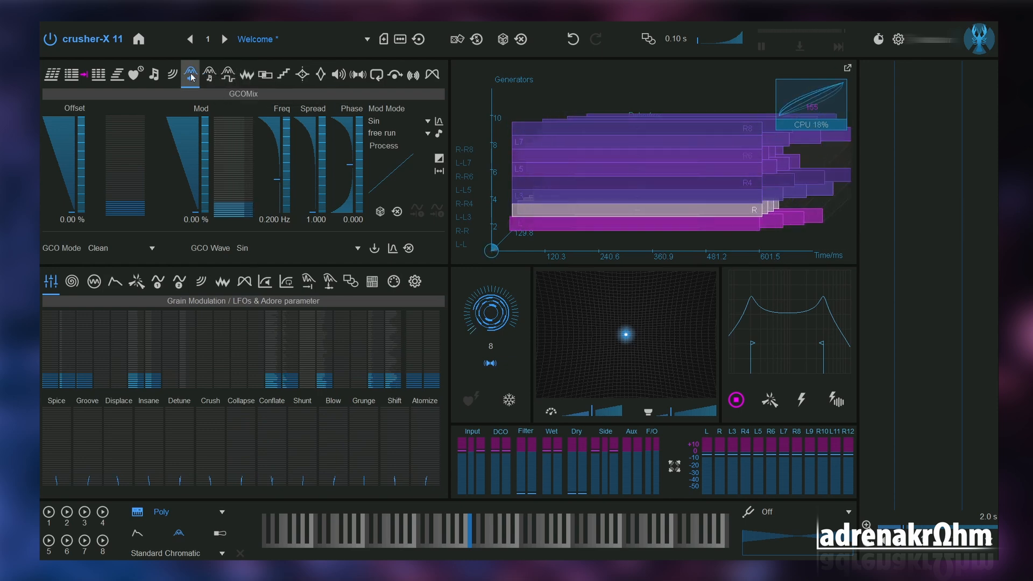
{"action": "left_click", "coordinate": [210, 75]}
{"action": "left_click", "coordinate": [227, 76]}
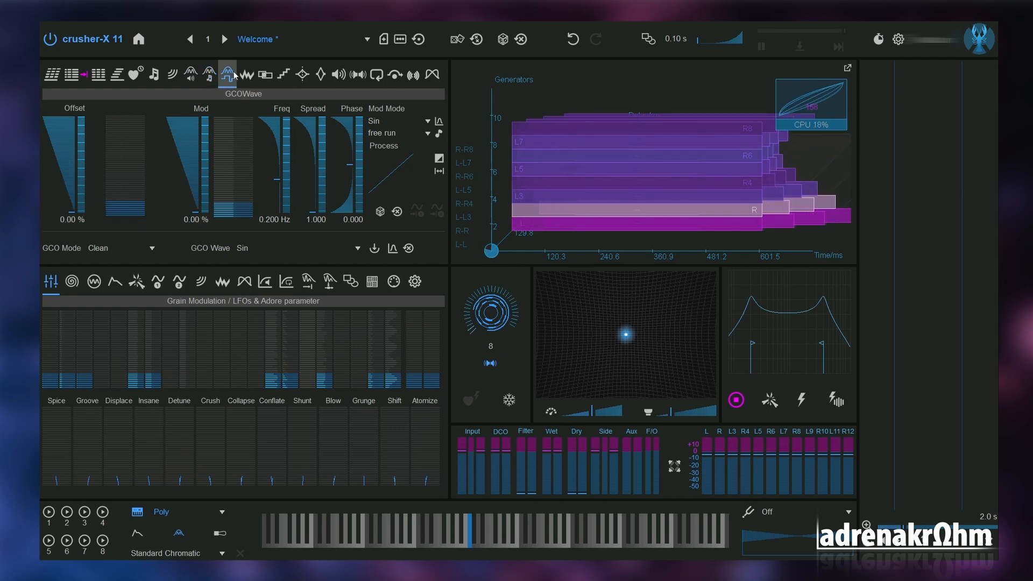
{"action": "left_click", "coordinate": [190, 75]}
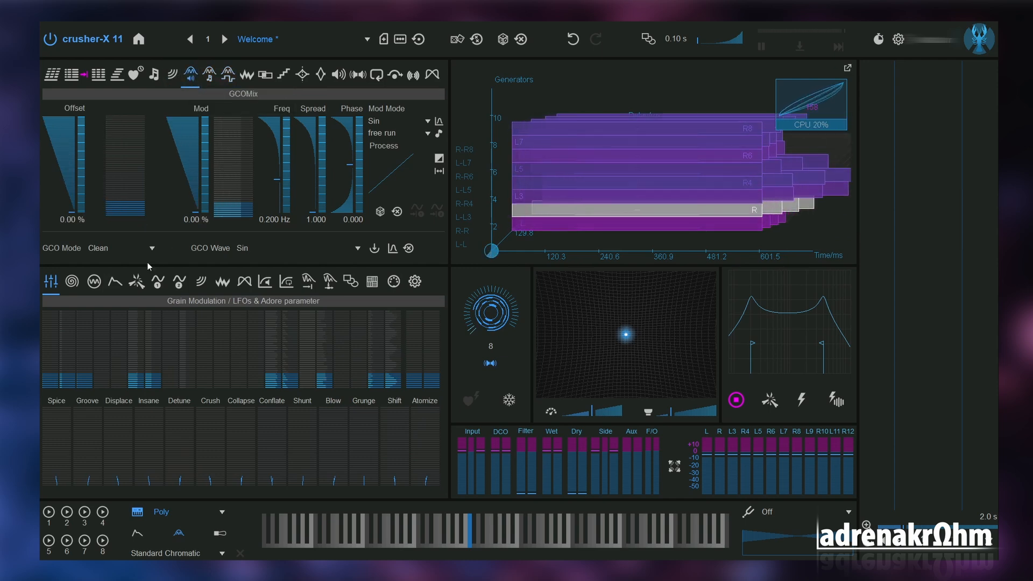
{"action": "left_click", "coordinate": [94, 281]}
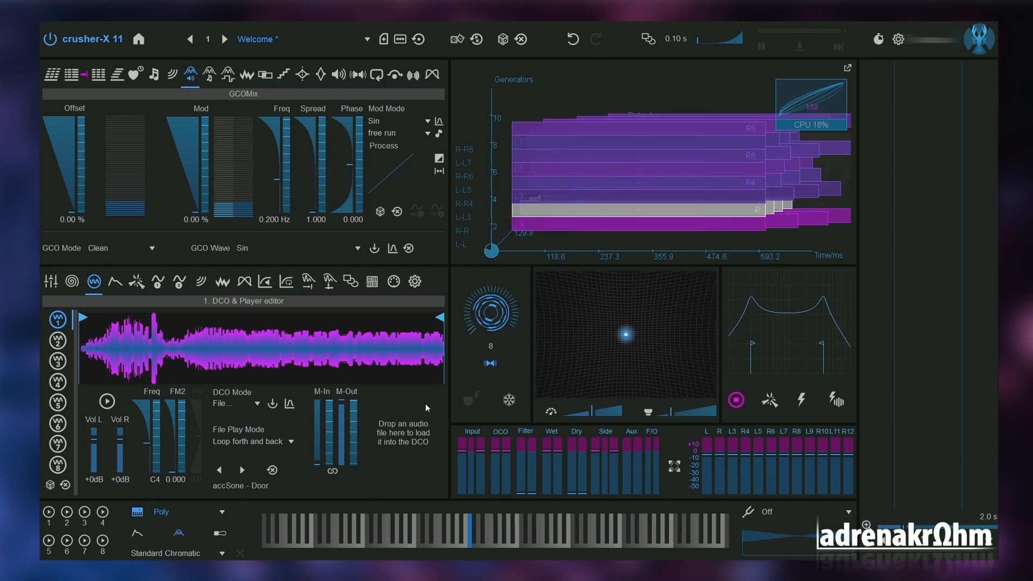
{"action": "left_click", "coordinate": [107, 401]}
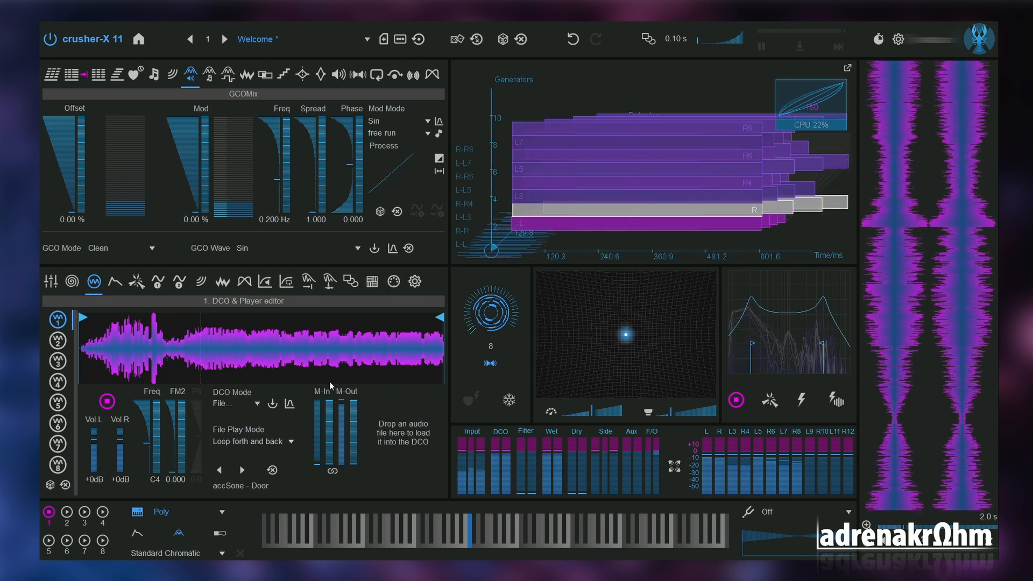
Set the GCOMix offset to 20.4 %, with 23.5 % modulation at 0.068 Hz.
{"action": "left_click_drag", "start_coordinate": [68, 209], "coordinate": [67, 164]}
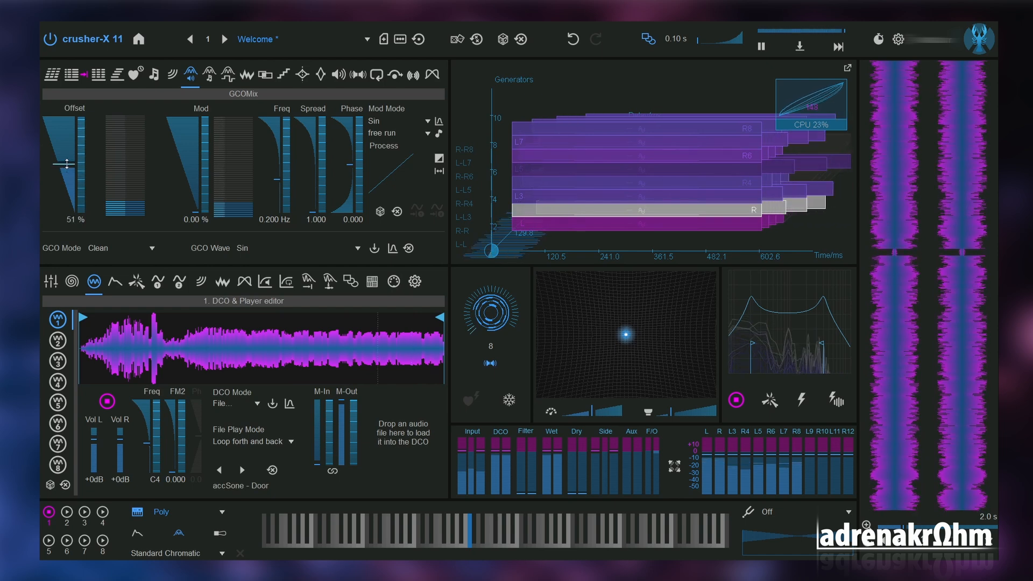
{"action": "left_click_drag", "start_coordinate": [199, 212], "coordinate": [195, 189]}
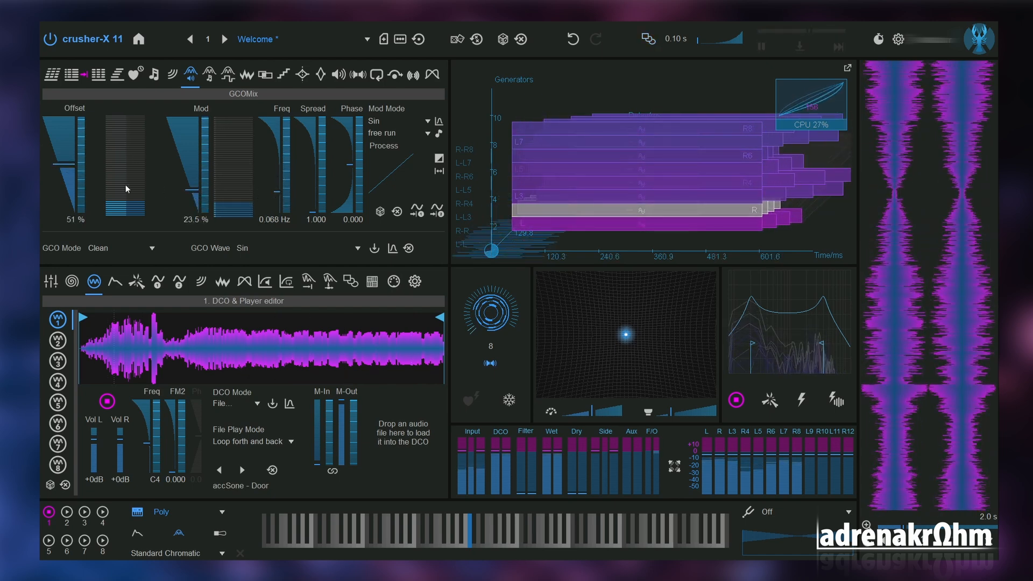
{"action": "left_click_drag", "start_coordinate": [84, 172], "coordinate": [69, 189]}
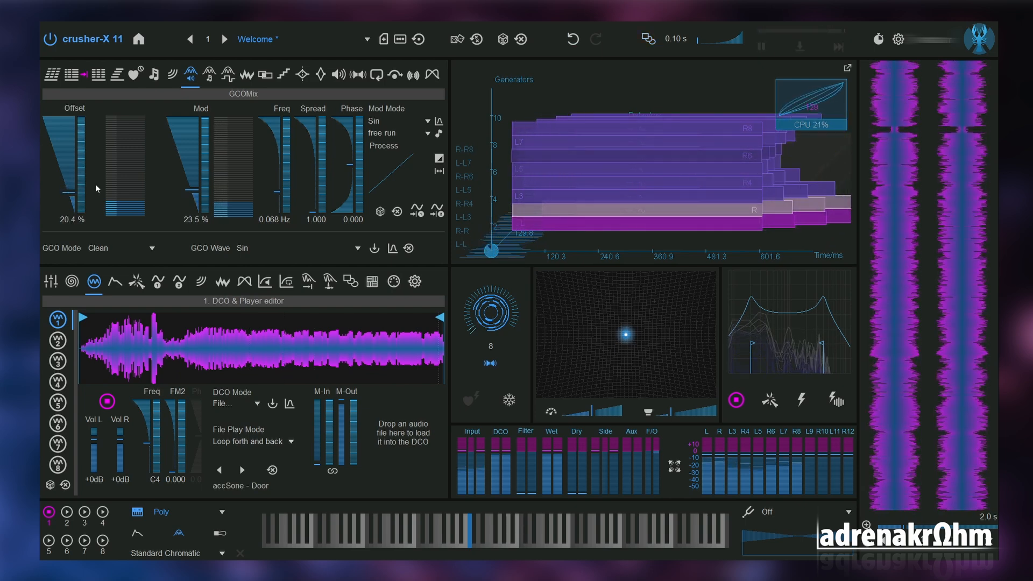
Try different GCOPitch offset and modulation amounts, bringing the offset to 987 Hz and the modulation to 384 Hz.
{"action": "left_click", "coordinate": [209, 73]}
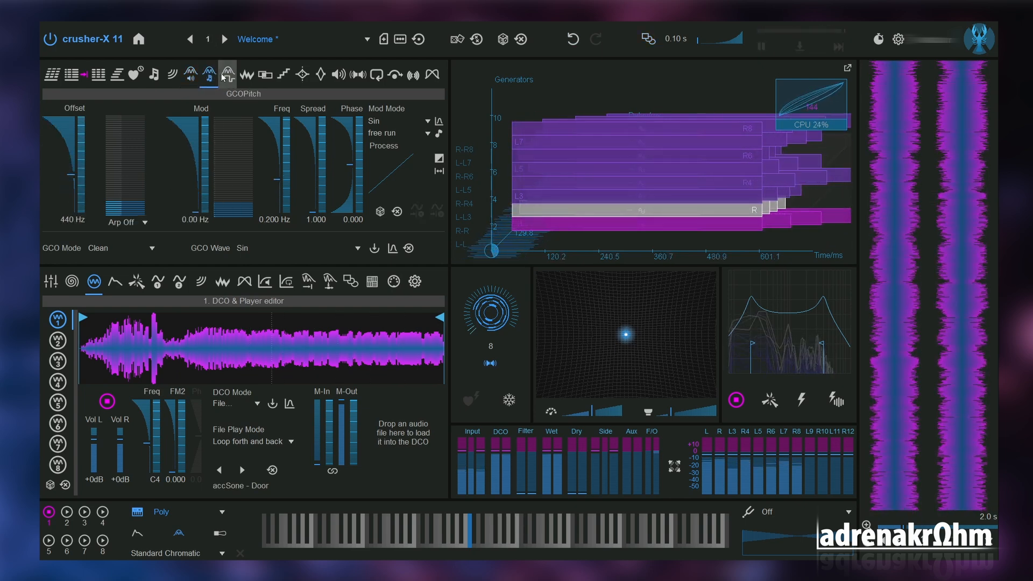
{"action": "left_click_drag", "start_coordinate": [72, 179], "coordinate": [74, 139]}
{"action": "left_click_drag", "start_coordinate": [197, 212], "coordinate": [193, 153]}
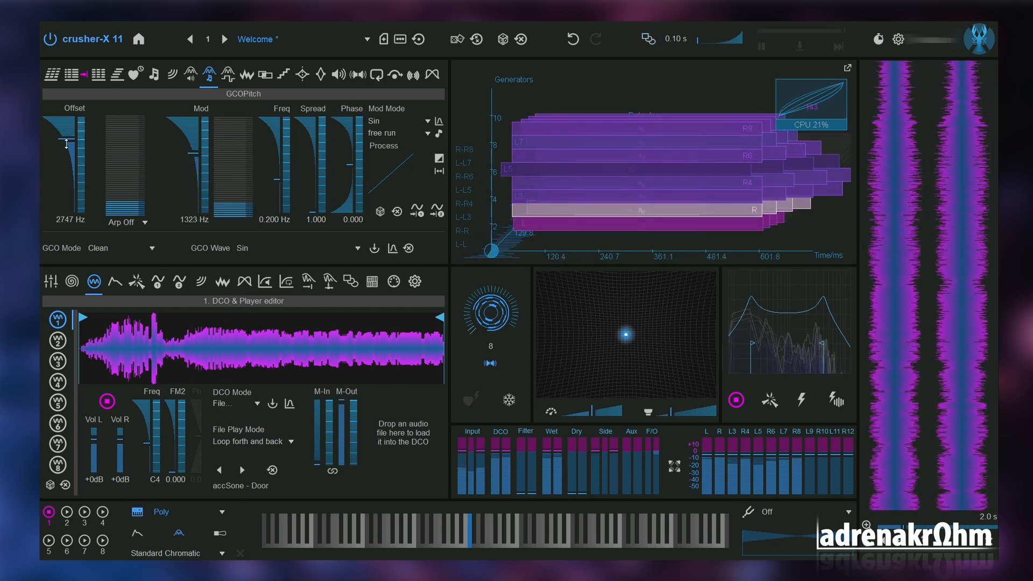
{"action": "mouse_move", "coordinate": [66, 143]}
{"action": "left_mouse_down"}
{"action": "mouse_move", "coordinate": [72, 181]}
{"action": "mouse_move", "coordinate": [74, 147]}
{"action": "left_mouse_up"}
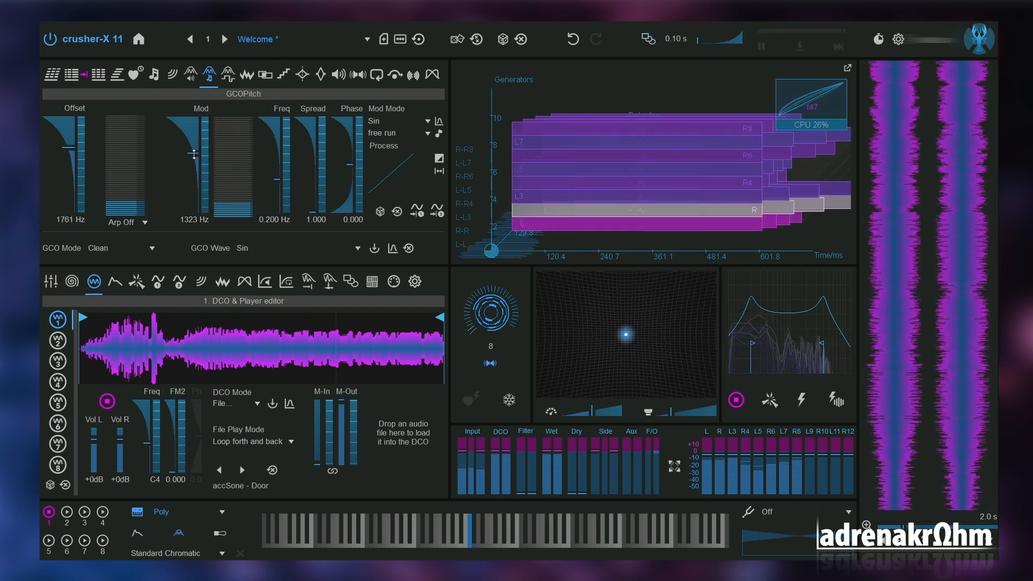
{"action": "left_click_drag", "start_coordinate": [194, 154], "coordinate": [193, 160]}
{"action": "left_click_drag", "start_coordinate": [73, 148], "coordinate": [70, 160]}
{"action": "left_click_drag", "start_coordinate": [194, 162], "coordinate": [195, 177]}
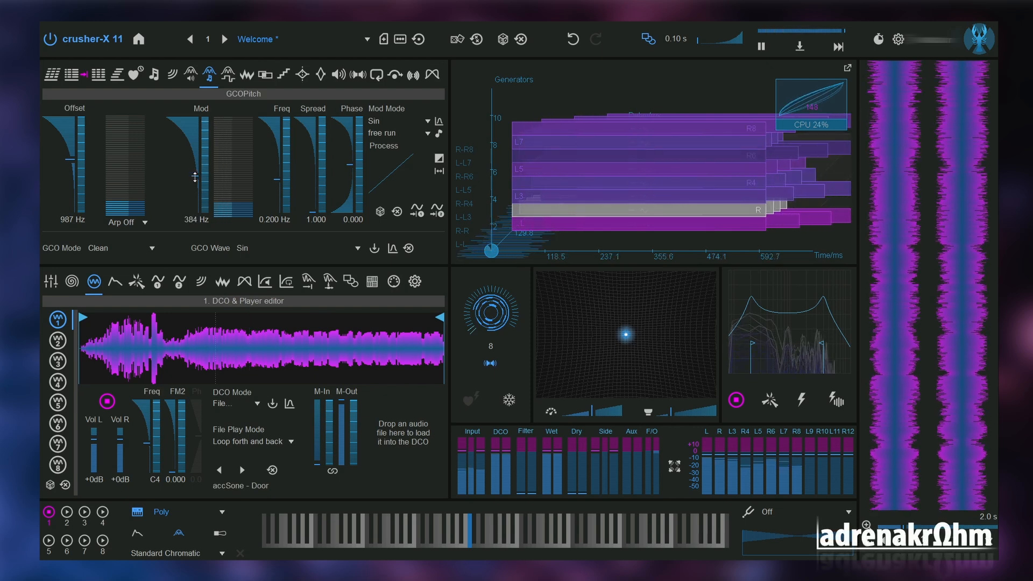
Adjust GCOPitch to an offset of 1490 Hz, a modulation of 491 Hz and a modulation frequency of 0.145 Hz.
{"action": "left_click_drag", "start_coordinate": [69, 162], "coordinate": [70, 172]}
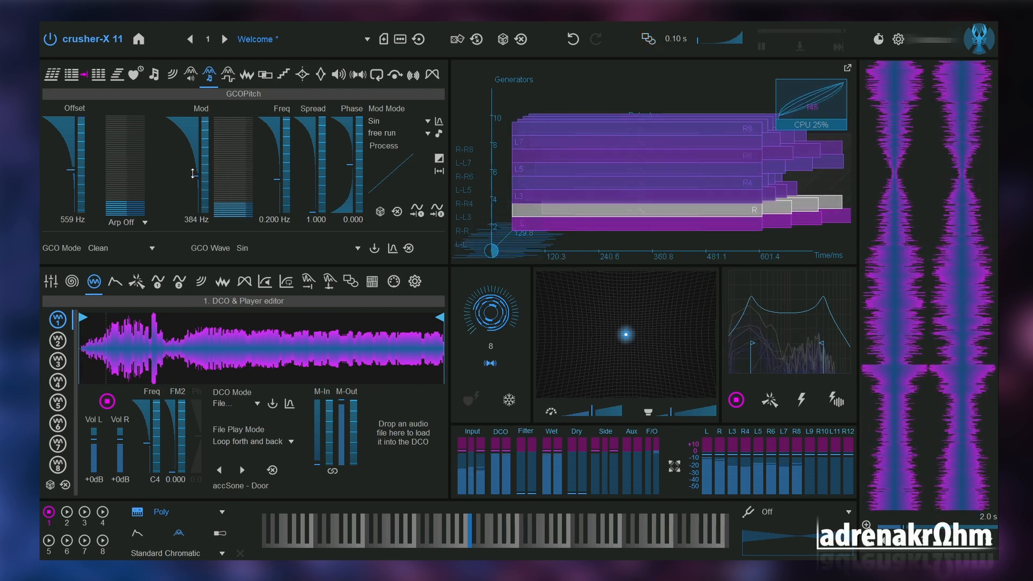
{"action": "left_click_drag", "start_coordinate": [194, 175], "coordinate": [194, 157]}
{"action": "left_click_drag", "start_coordinate": [78, 172], "coordinate": [76, 151]}
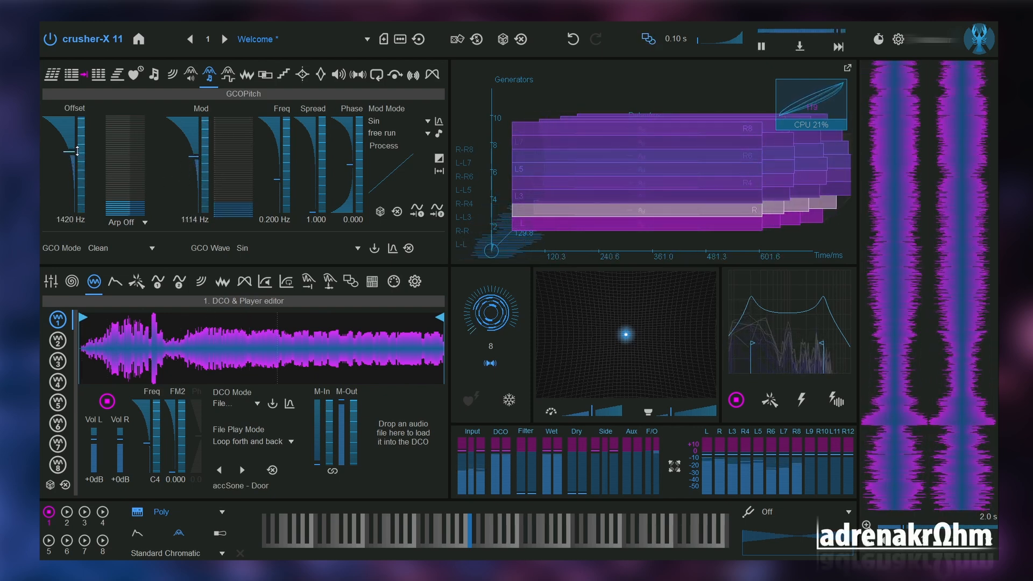
{"action": "left_click_drag", "start_coordinate": [195, 159], "coordinate": [194, 170]}
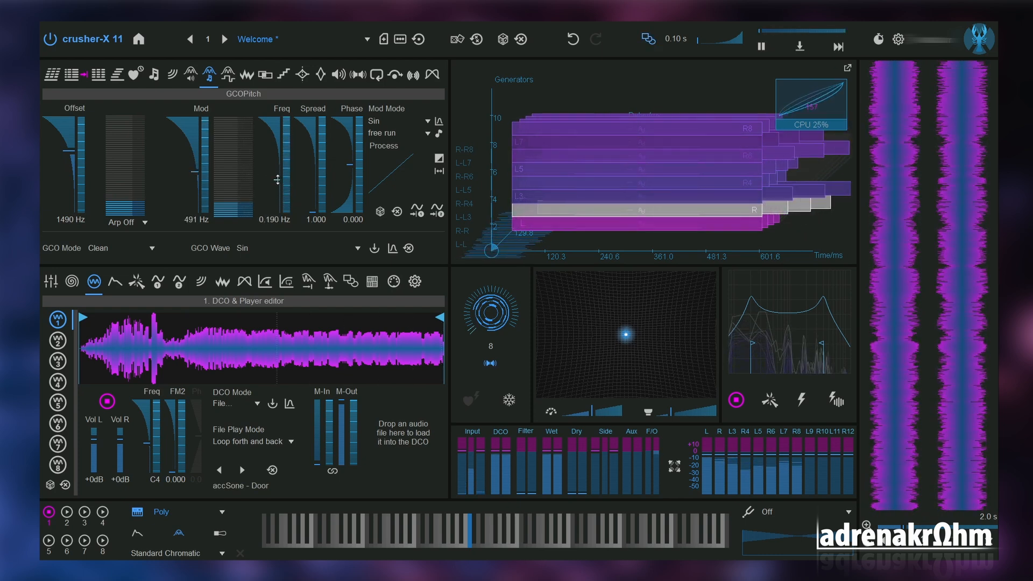
{"action": "mouse_move", "coordinate": [276, 179]}
{"action": "left_mouse_down"}
{"action": "mouse_move", "coordinate": [276, 154]}
{"action": "mouse_move", "coordinate": [277, 182]}
{"action": "left_mouse_up"}
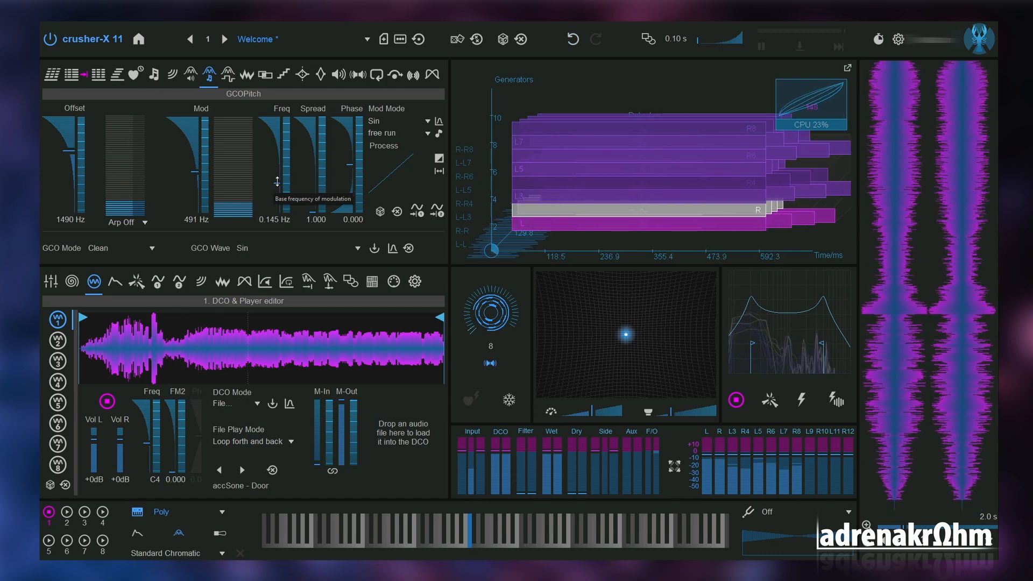
Lower the GCOPitch offset to 443 Hz and raise its modulation frequency to 0.513 Hz.
{"action": "left_click_drag", "start_coordinate": [69, 151], "coordinate": [66, 185]}
{"action": "left_click_drag", "start_coordinate": [276, 183], "coordinate": [276, 167]}
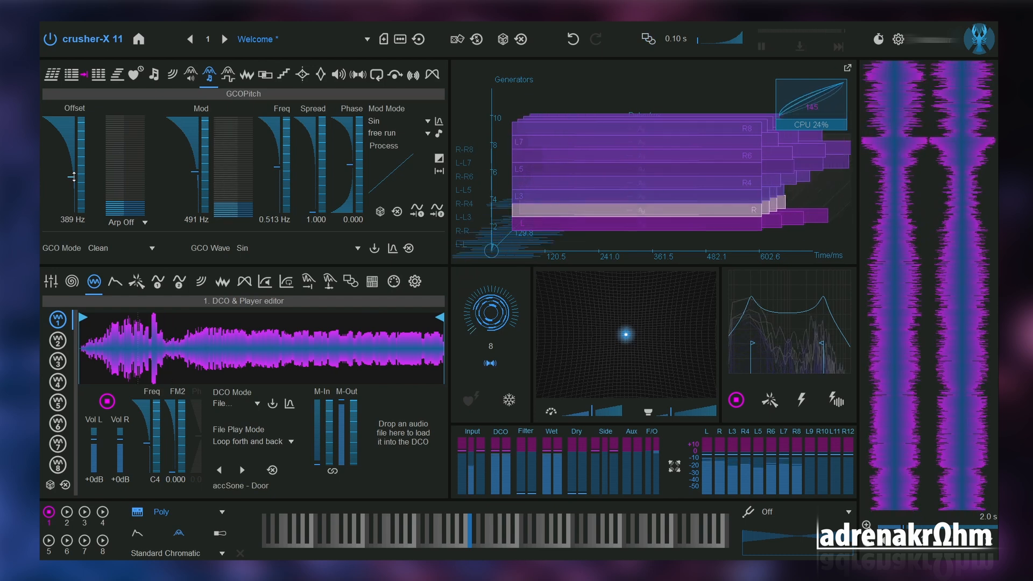
{"action": "left_click_drag", "start_coordinate": [72, 181], "coordinate": [71, 174]}
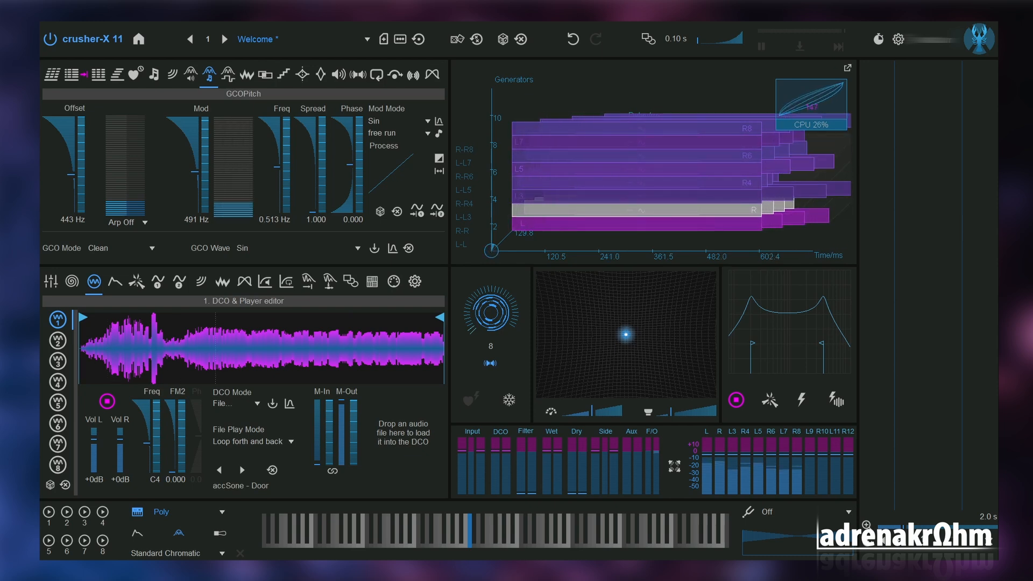
Raise the GCOWave offset to 46 %.
{"action": "left_click", "coordinate": [227, 74]}
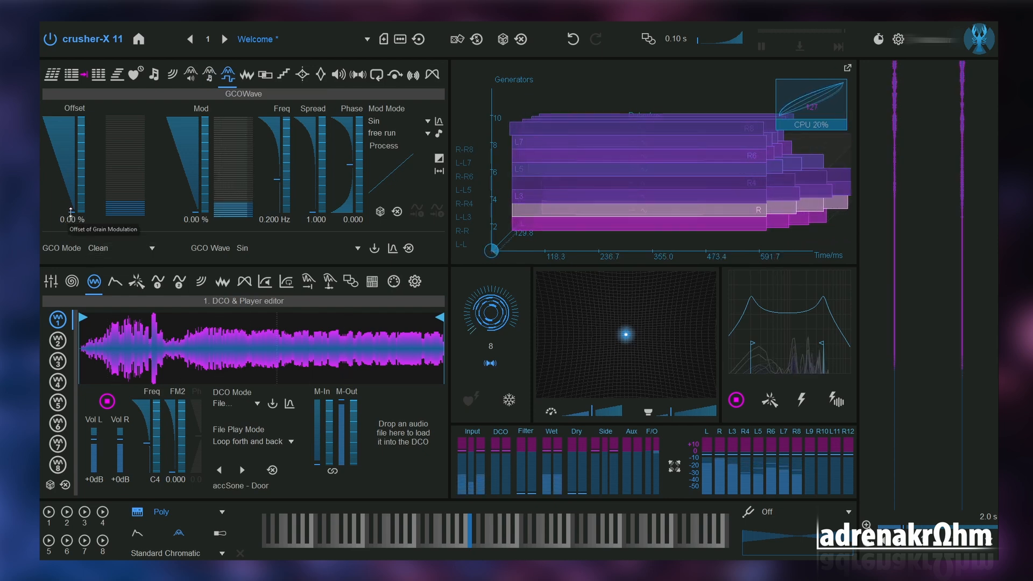
{"action": "left_click_drag", "start_coordinate": [71, 211], "coordinate": [75, 168]}
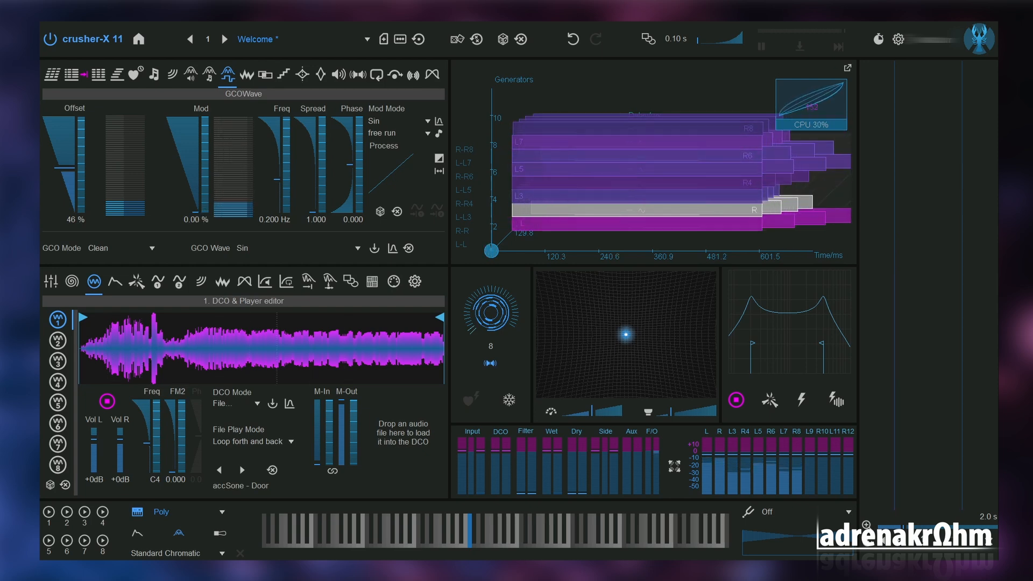
Show the WaveShaping Modulator curve alongside the WaveShape parameter and raise the WaveShape offset to 15.1 %.
{"action": "left_click", "coordinate": [247, 75]}
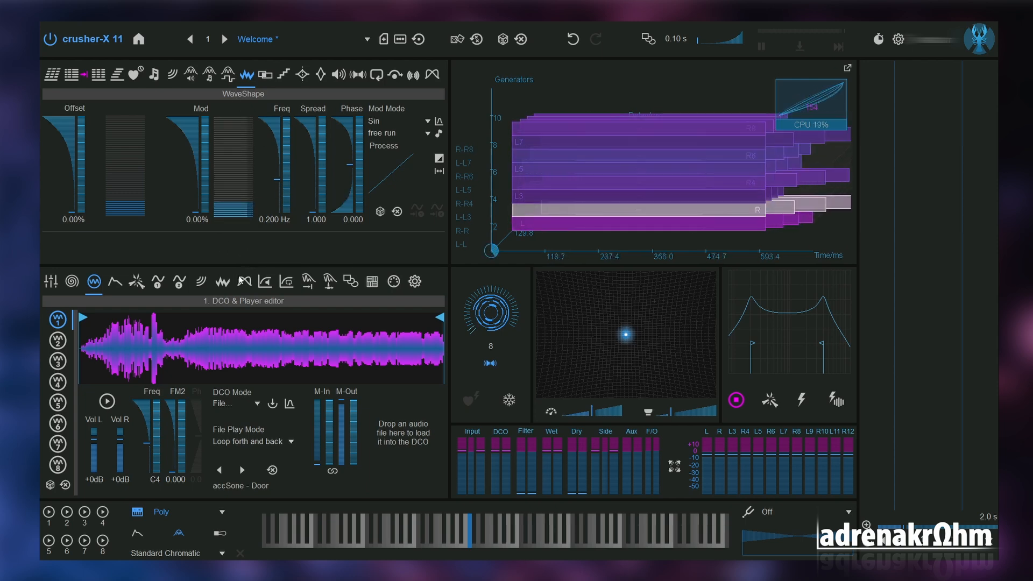
{"action": "left_click", "coordinate": [223, 283]}
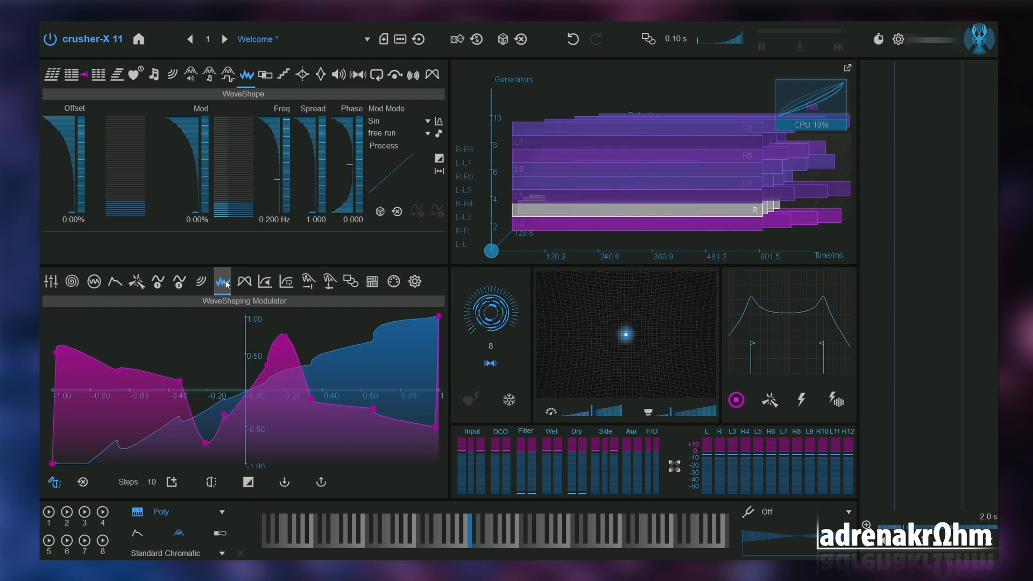
{"action": "left_click_drag", "start_coordinate": [72, 212], "coordinate": [70, 154]}
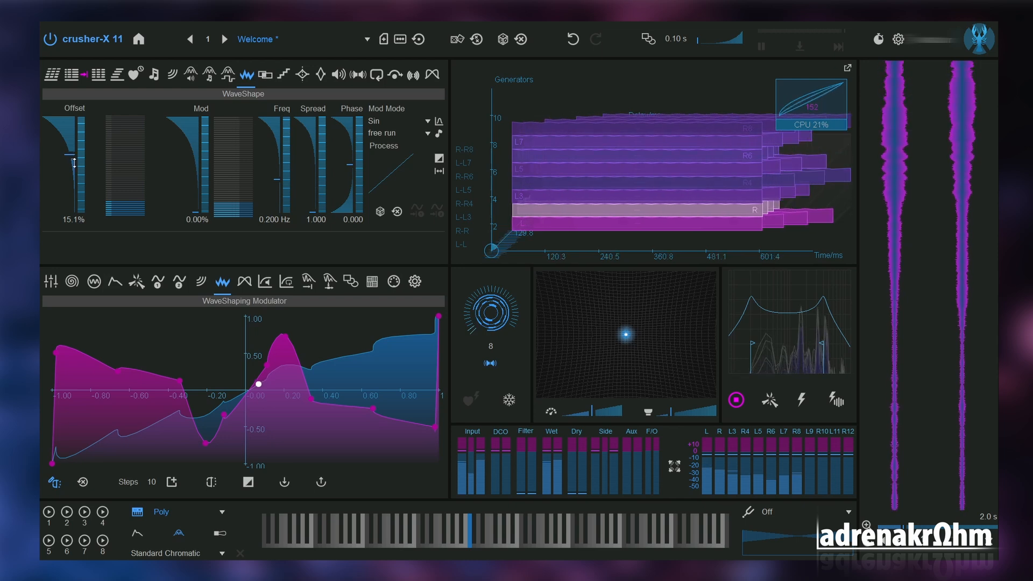
Raise the WaveShape offset to 56 % and bring it back down to 31.1 %.
{"action": "left_click_drag", "start_coordinate": [70, 156], "coordinate": [70, 128]}
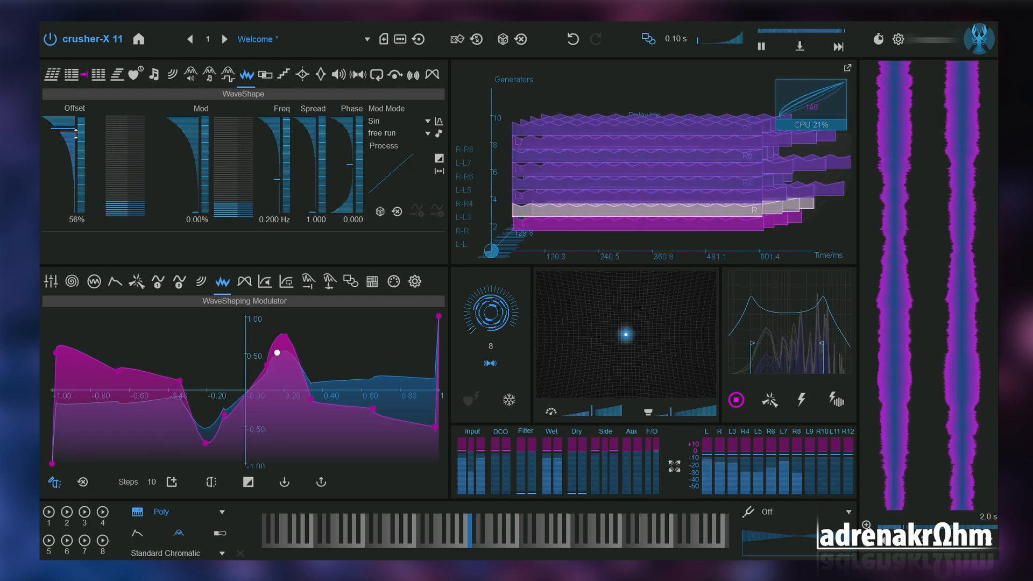
{"action": "left_click", "coordinate": [70, 140]}
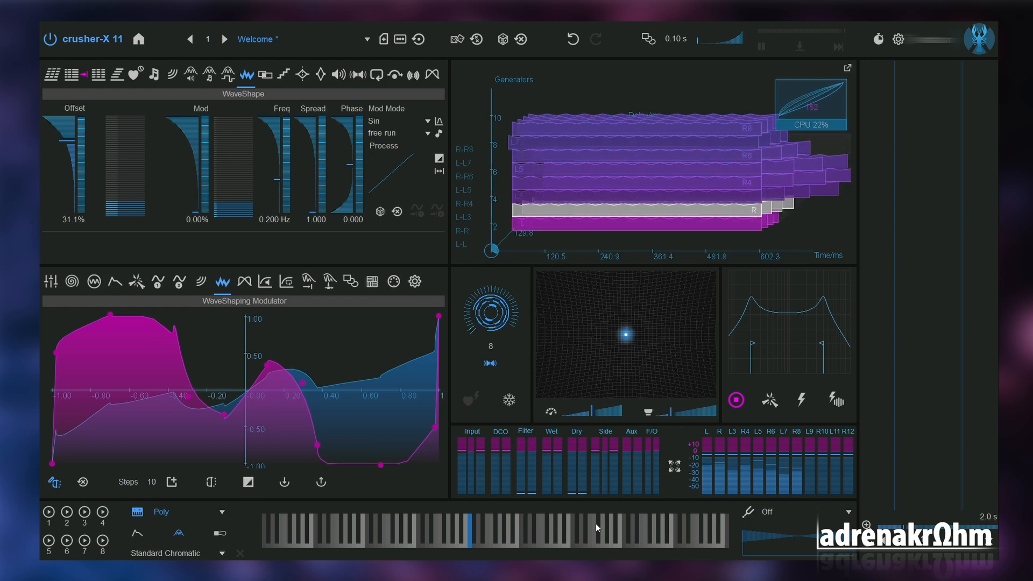
Show the X-Crush parameter and adjust it to an offset of 93 %, a modulation of 32 % and a modulation frequency of 0.592 Hz.
{"action": "left_click", "coordinate": [272, 77]}
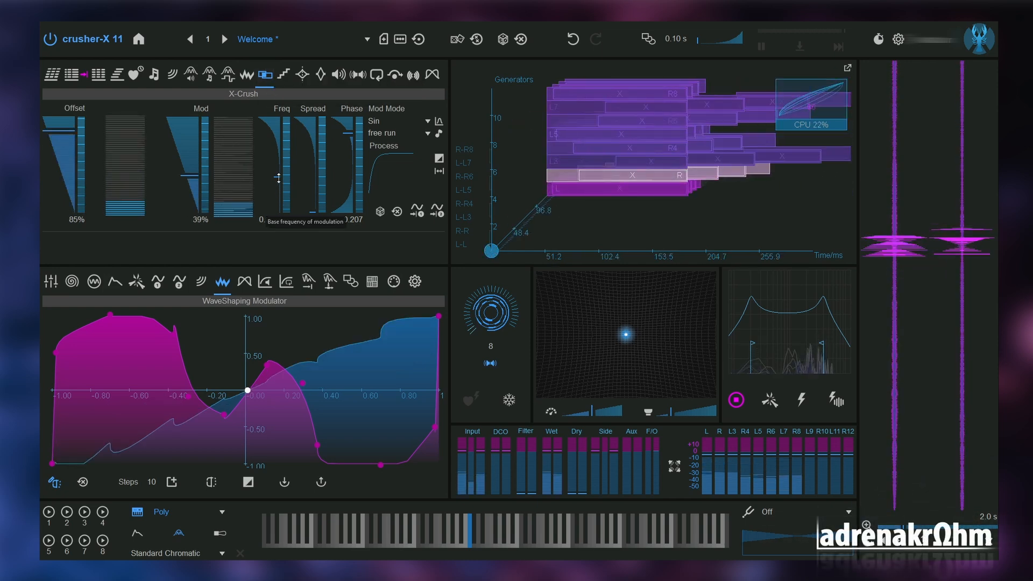
{"action": "left_click_drag", "start_coordinate": [282, 177], "coordinate": [280, 195]}
{"action": "left_click_drag", "start_coordinate": [195, 181], "coordinate": [194, 201]}
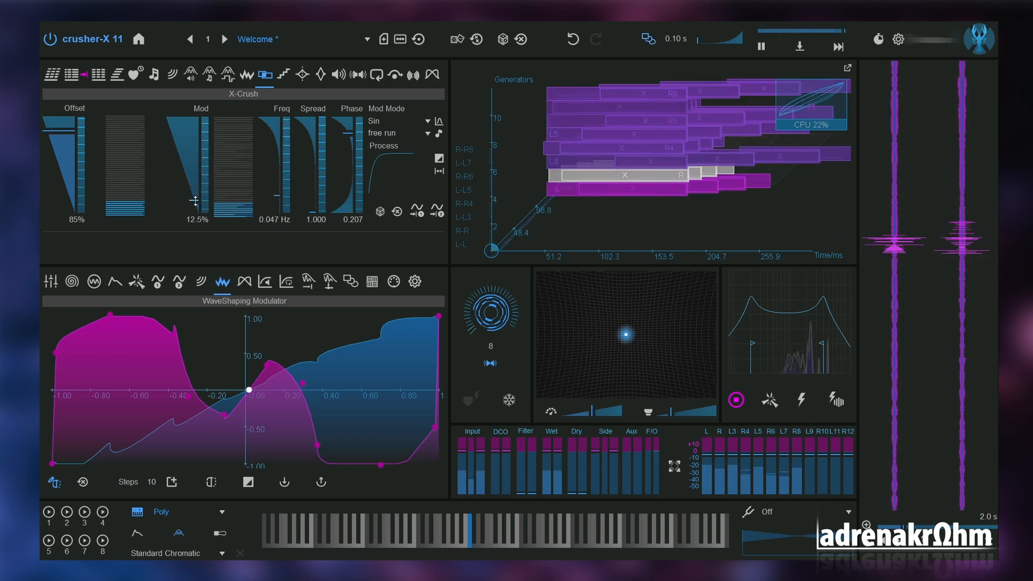
{"action": "mouse_move", "coordinate": [70, 130]}
{"action": "left_mouse_down"}
{"action": "mouse_move", "coordinate": [73, 176]}
{"action": "mouse_move", "coordinate": [73, 123]}
{"action": "left_mouse_up"}
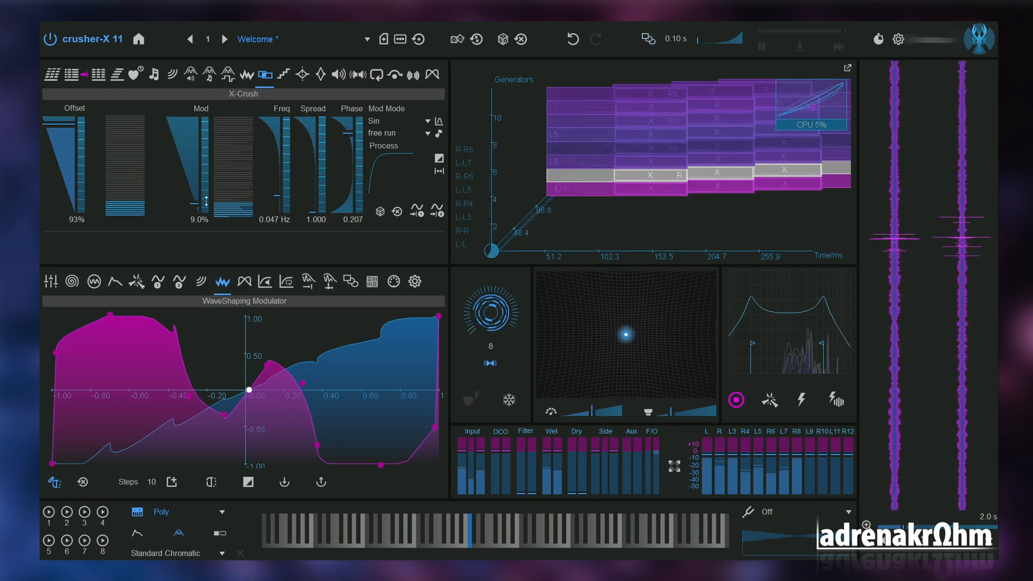
{"action": "left_click_drag", "start_coordinate": [195, 203], "coordinate": [192, 173]}
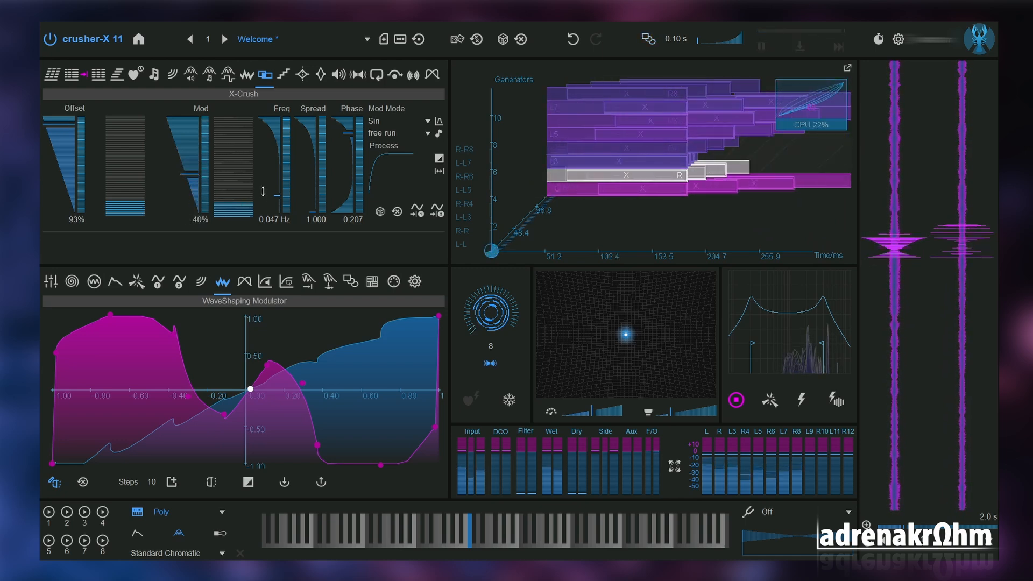
{"action": "left_click_drag", "start_coordinate": [277, 195], "coordinate": [281, 163]}
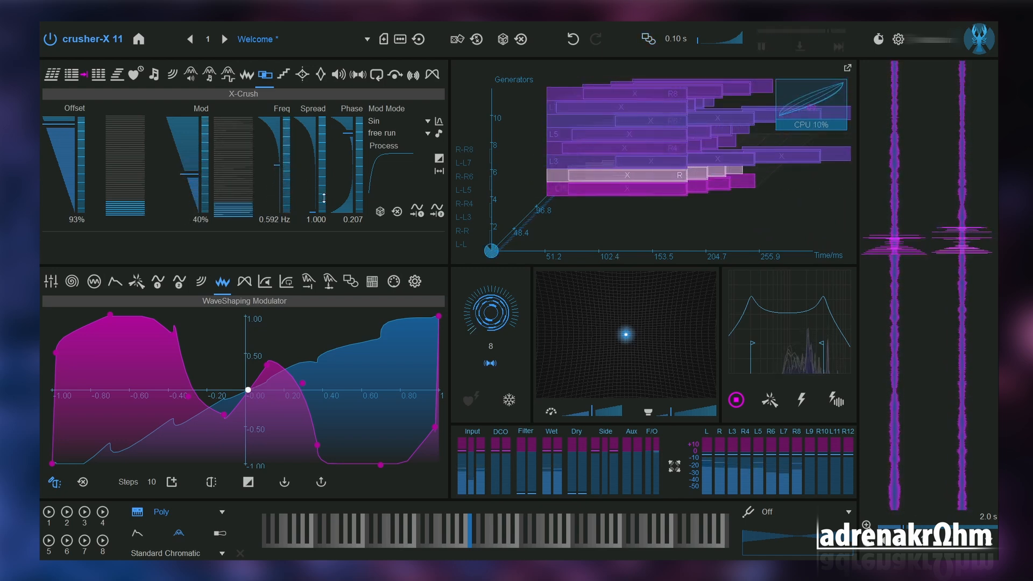
{"action": "left_click_drag", "start_coordinate": [195, 176], "coordinate": [196, 181]}
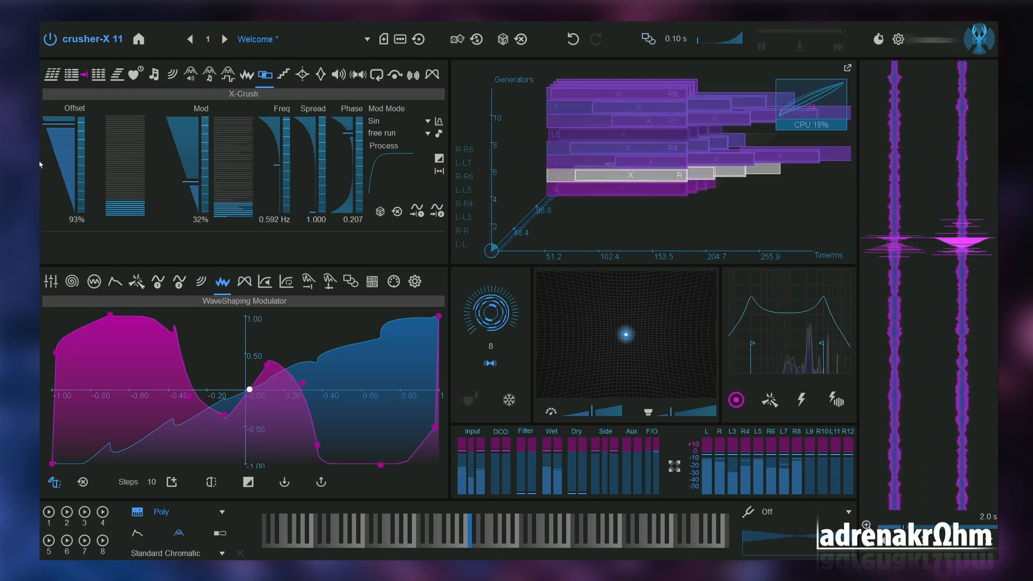
Lower the X-Crush offset to 38 %, its modulation to 13.0 % and its modulation frequency to 0.071 Hz.
{"action": "left_click_drag", "start_coordinate": [57, 124], "coordinate": [58, 129]}
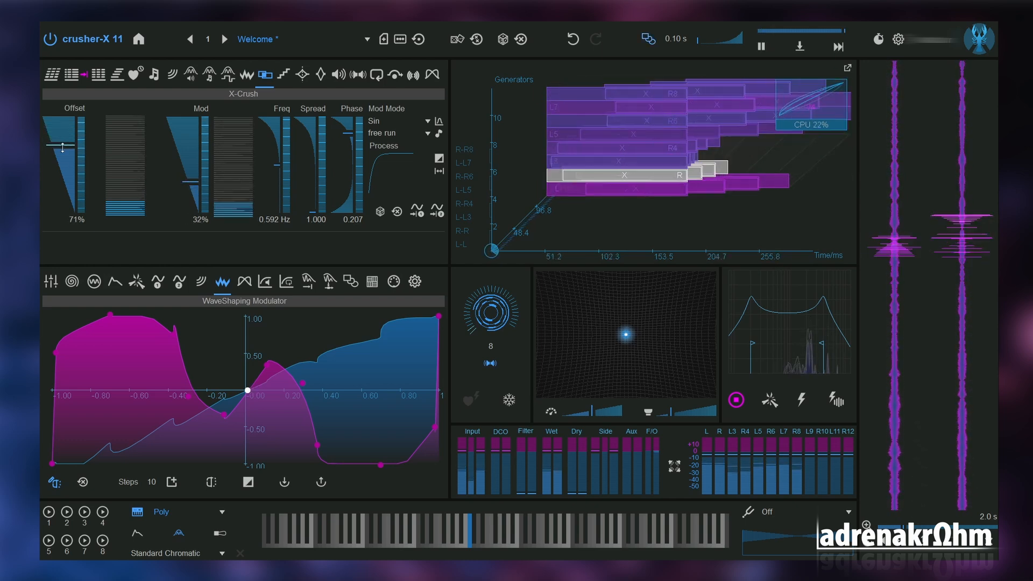
{"action": "left_click_drag", "start_coordinate": [61, 144], "coordinate": [63, 148]}
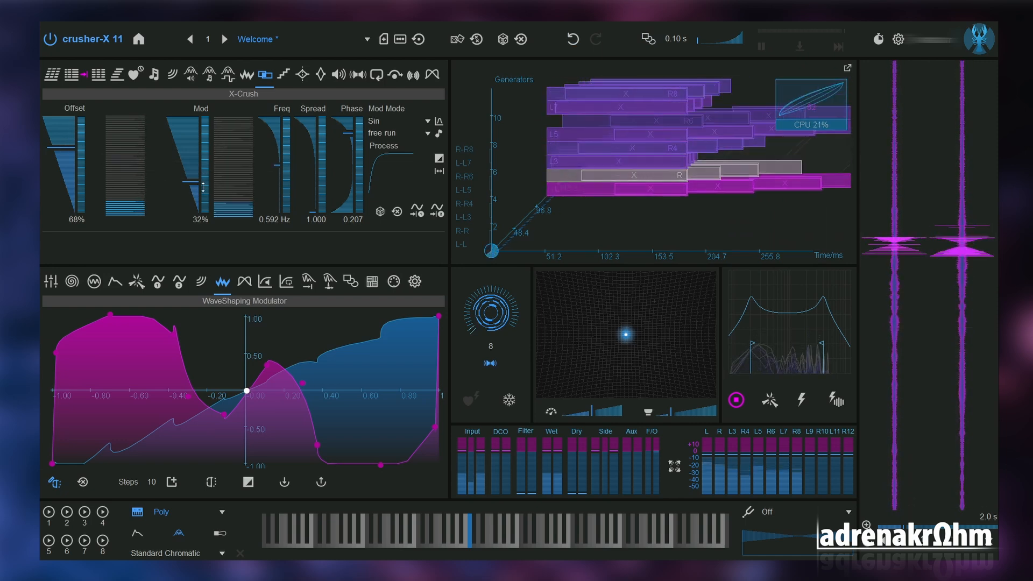
{"action": "mouse_move", "coordinate": [63, 147]}
{"action": "left_mouse_down"}
{"action": "mouse_move", "coordinate": [68, 174]}
{"action": "mouse_move", "coordinate": [67, 135]}
{"action": "left_mouse_up"}
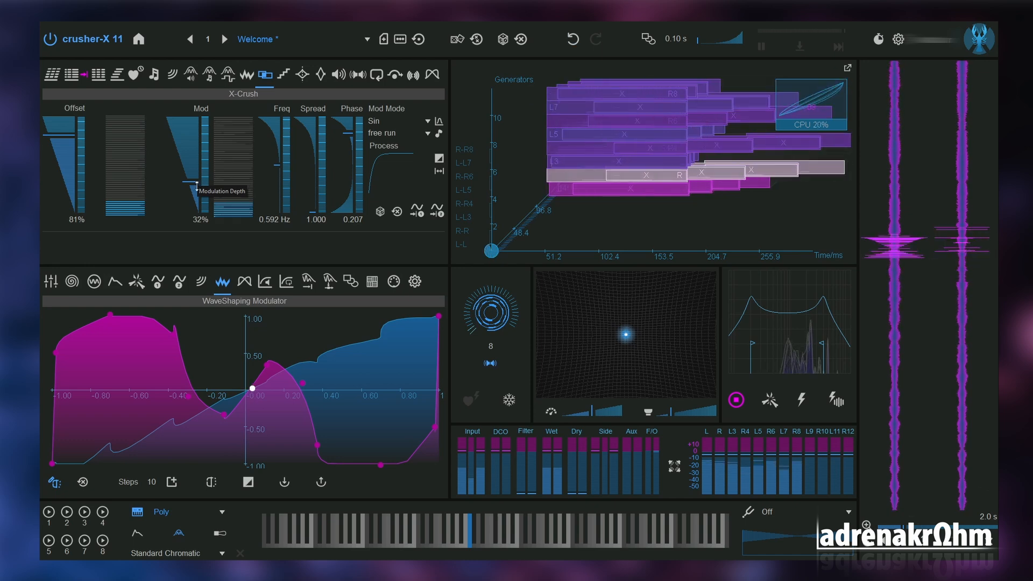
{"action": "left_click_drag", "start_coordinate": [64, 138], "coordinate": [70, 183]}
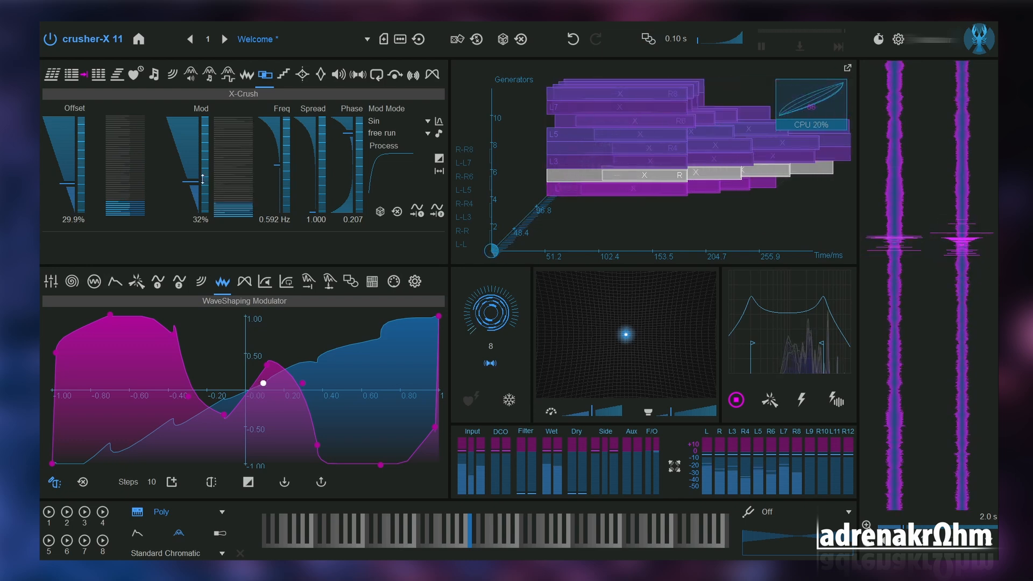
{"action": "left_click_drag", "start_coordinate": [192, 183], "coordinate": [199, 202]}
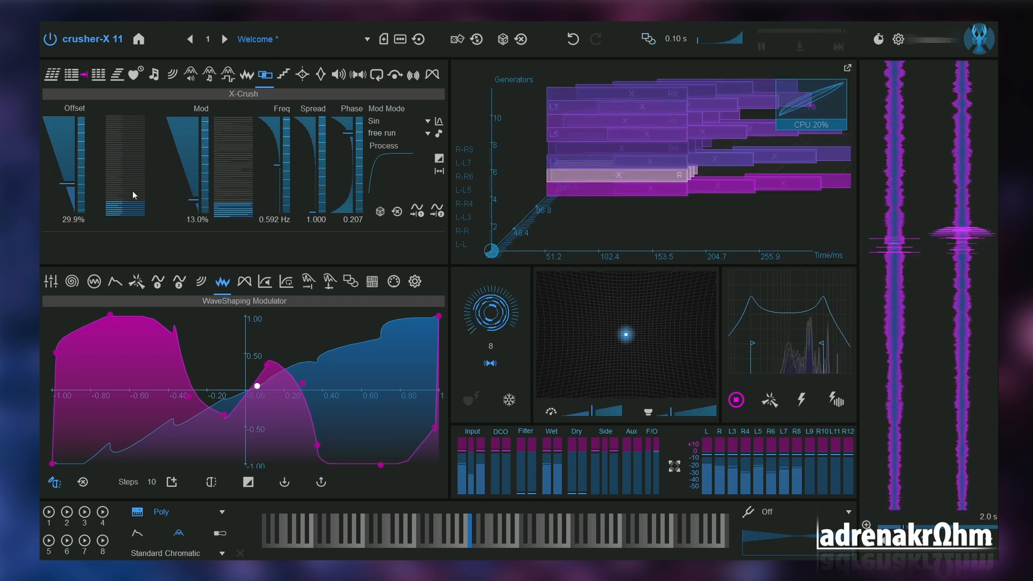
{"action": "left_click_drag", "start_coordinate": [72, 182], "coordinate": [72, 176]}
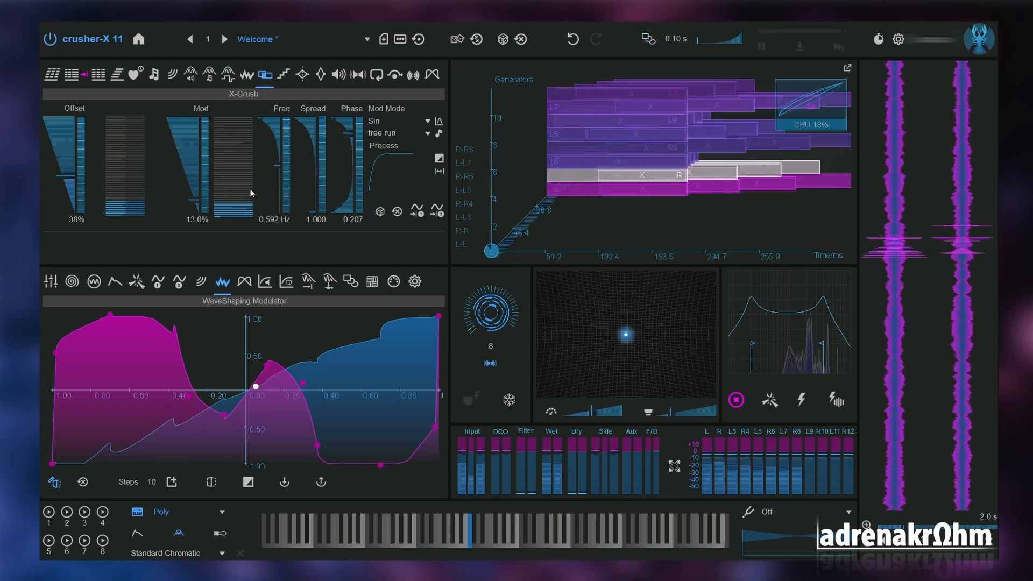
{"action": "left_click_drag", "start_coordinate": [274, 169], "coordinate": [283, 189]}
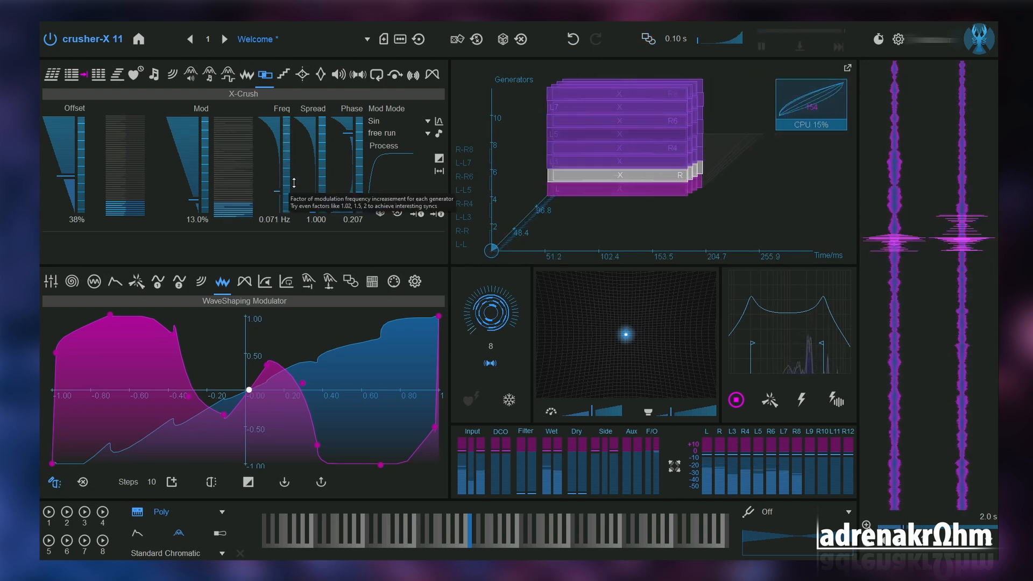
Show the Bit-Crush parameter and raise its offset through 1.00 % and 1.50 % up to 100 %.
{"action": "left_click", "coordinate": [283, 75]}
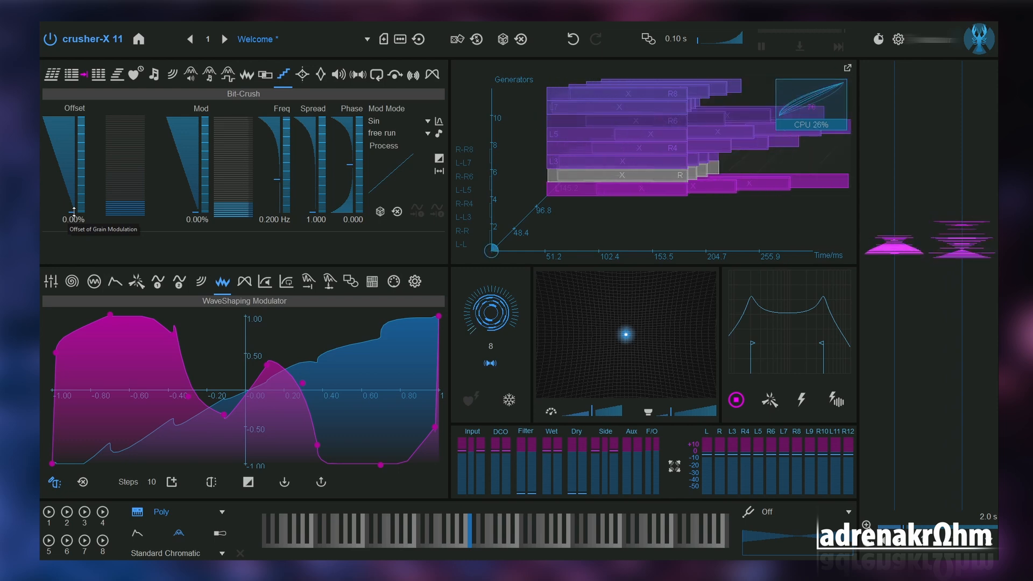
{"action": "scroll", "coordinate": [73, 211], "scroll_direction": "up", "scroll_amount": 1}
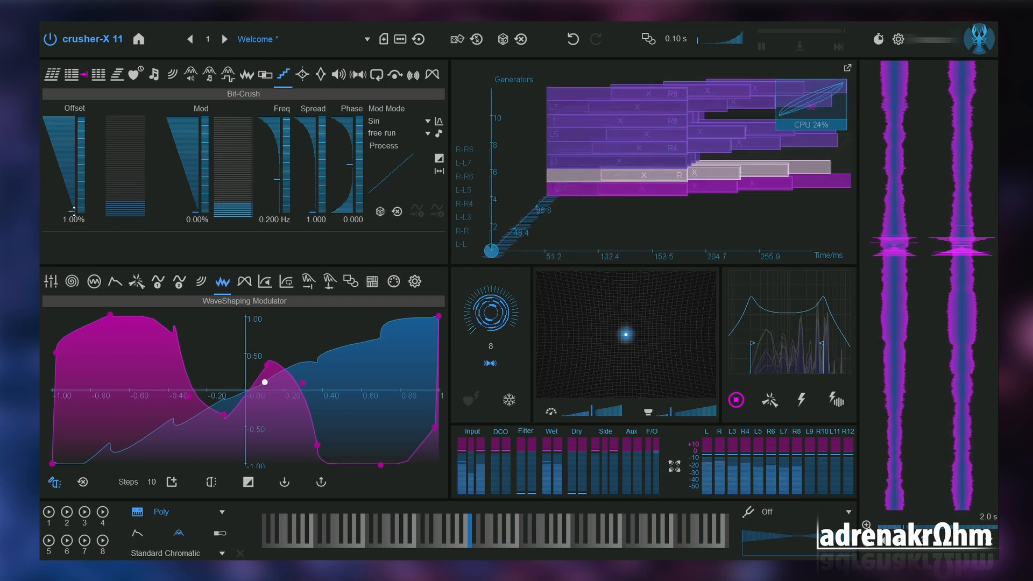
{"action": "scroll", "coordinate": [74, 211], "scroll_direction": "up", "scroll_amount": 1}
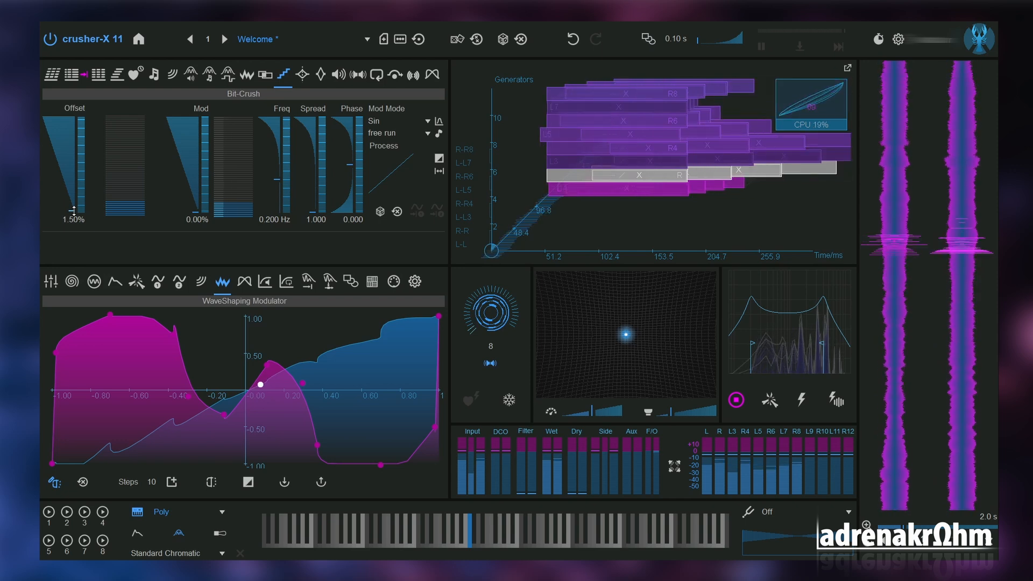
{"action": "left_click_drag", "start_coordinate": [73, 211], "coordinate": [78, 115]}
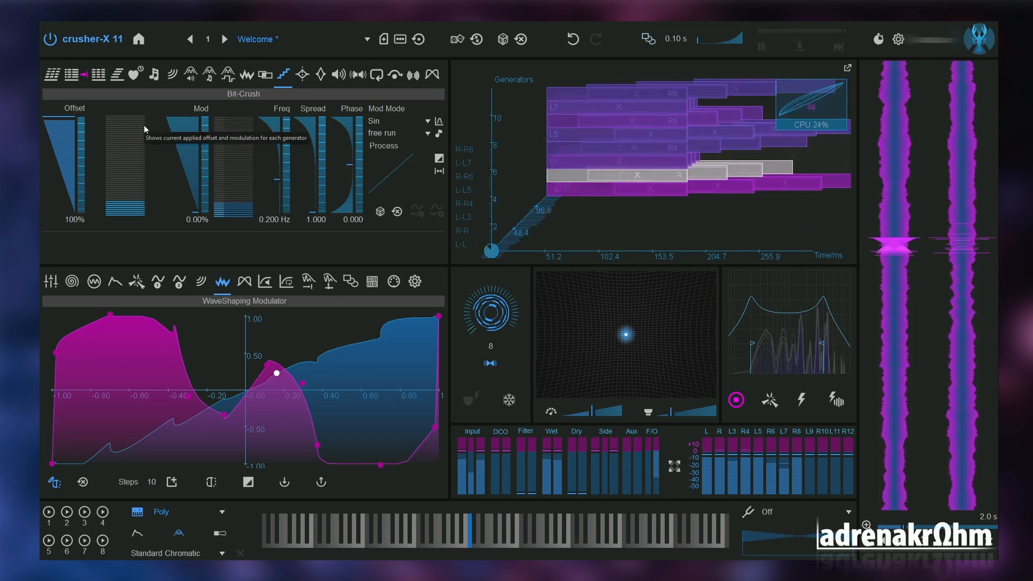
Try Bit-Crush with an offset of 39 % and a modulation of 37 %, and finish at an offset of 0 % with 19.5 % modulation.
{"action": "left_click_drag", "start_coordinate": [62, 119], "coordinate": [196, 173]}
{"action": "left_click_drag", "start_coordinate": [69, 143], "coordinate": [69, 176]}
{"action": "left_click_drag", "start_coordinate": [194, 165], "coordinate": [195, 177]}
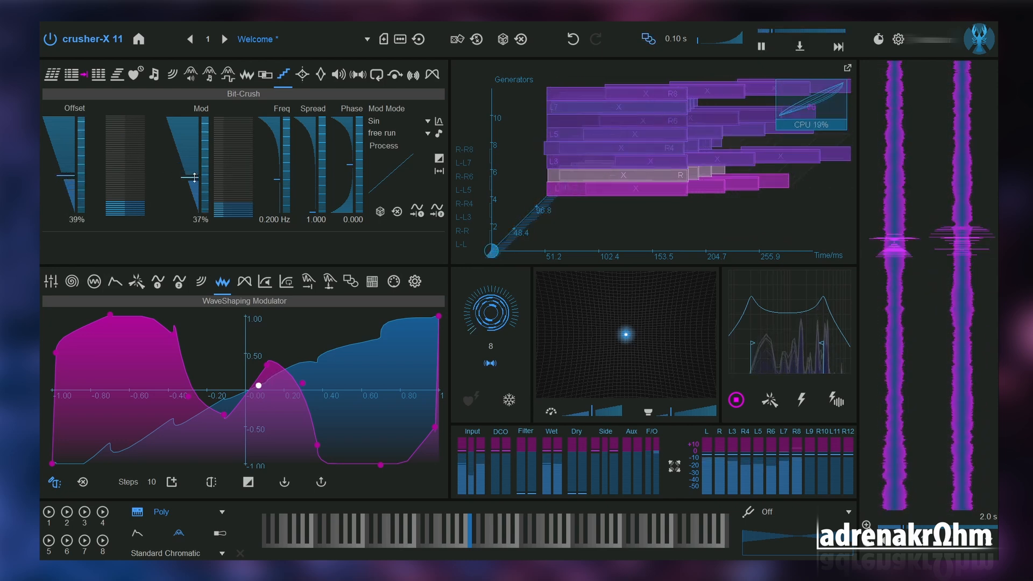
{"action": "left_click_drag", "start_coordinate": [82, 173], "coordinate": [68, 161]}
{"action": "left_click_drag", "start_coordinate": [189, 177], "coordinate": [188, 164]}
{"action": "left_click_drag", "start_coordinate": [67, 163], "coordinate": [68, 179]}
{"action": "left_click_drag", "start_coordinate": [180, 164], "coordinate": [191, 190]}
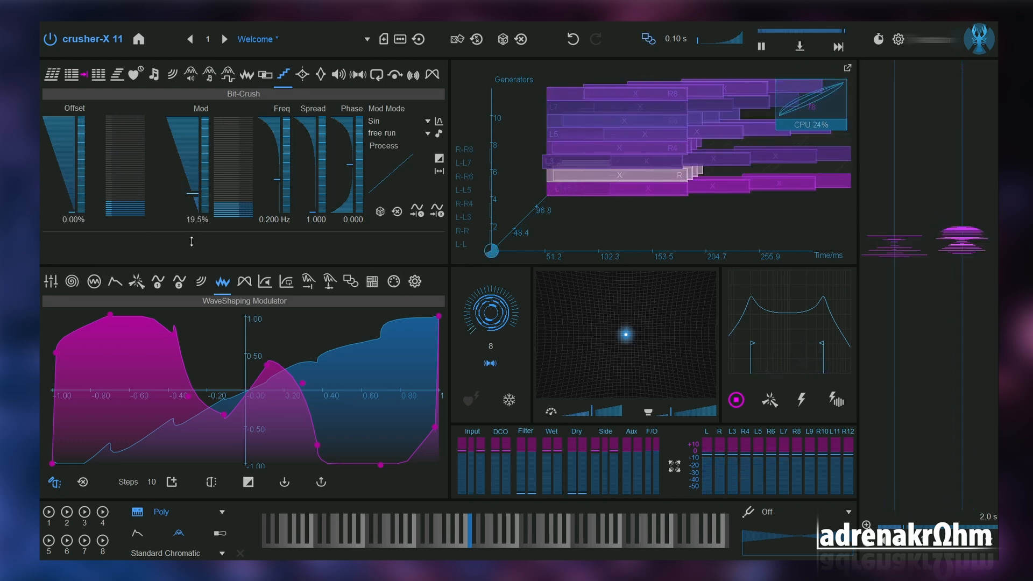
Change the IIRFreq filter mode to Formant and raise its offset to 8712.
{"action": "left_click", "coordinate": [302, 74]}
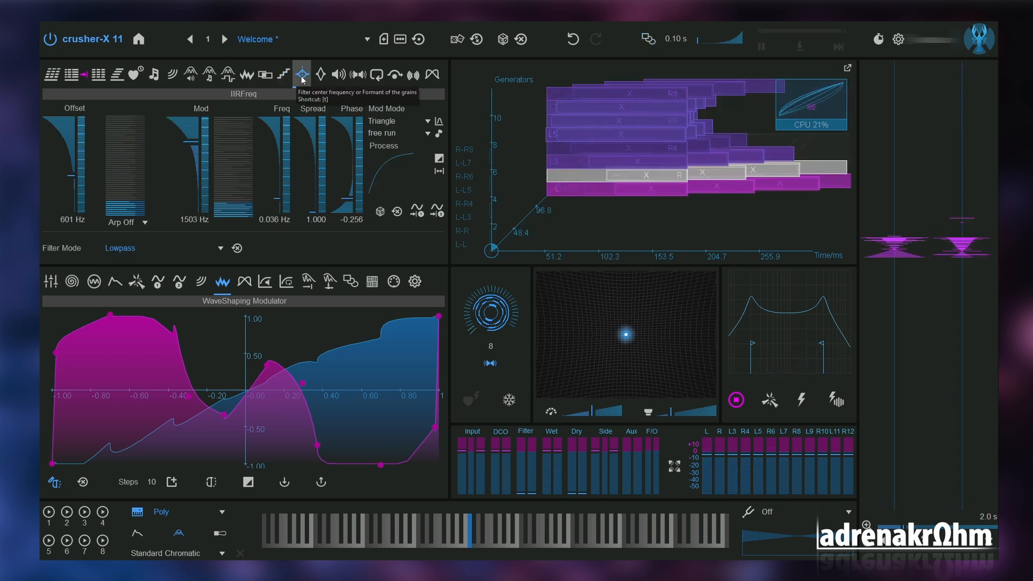
{"action": "left_click", "coordinate": [170, 249]}
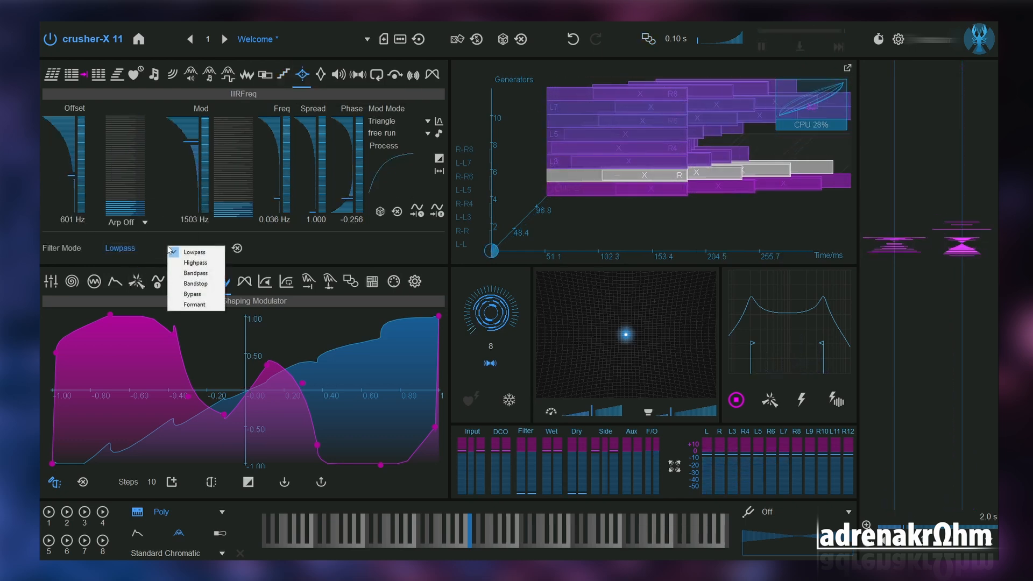
{"action": "left_click", "coordinate": [210, 304]}
{"action": "left_click_drag", "start_coordinate": [73, 208], "coordinate": [67, 143]}
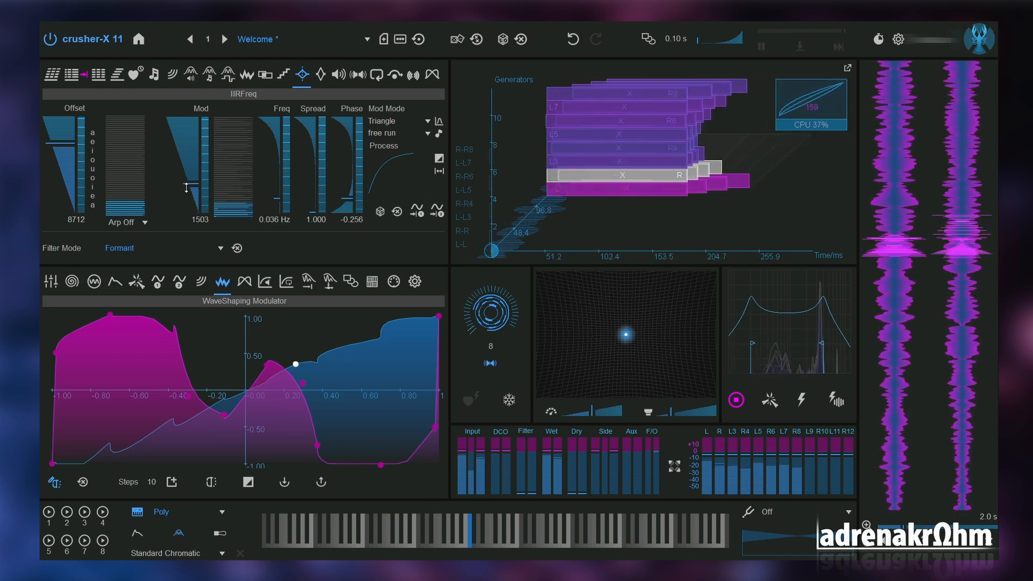
Raise the IIRFreq modulation to 3350, set its offset to 5497 and its modulation frequency to 0.205 Hz.
{"action": "left_click_drag", "start_coordinate": [186, 187], "coordinate": [195, 168]}
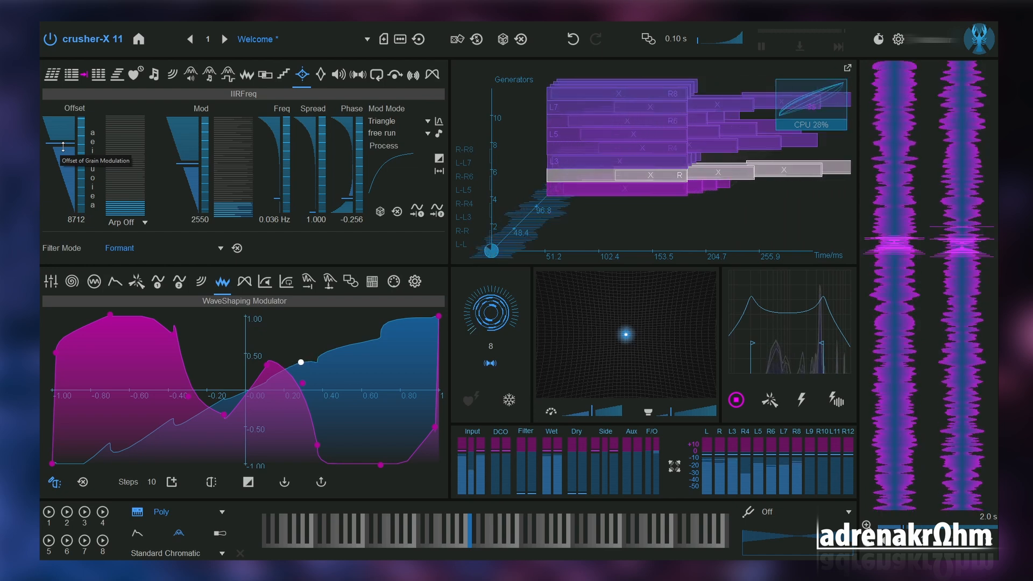
{"action": "mouse_move", "coordinate": [63, 146]}
{"action": "left_mouse_down"}
{"action": "mouse_move", "coordinate": [67, 187]}
{"action": "mouse_move", "coordinate": [69, 135]}
{"action": "left_mouse_up"}
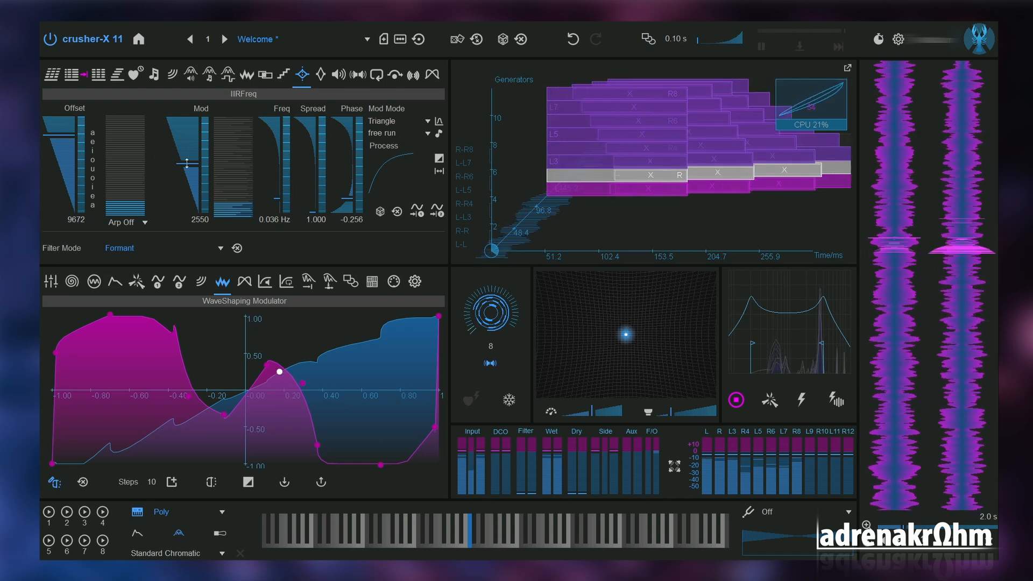
{"action": "left_click_drag", "start_coordinate": [187, 163], "coordinate": [188, 148]}
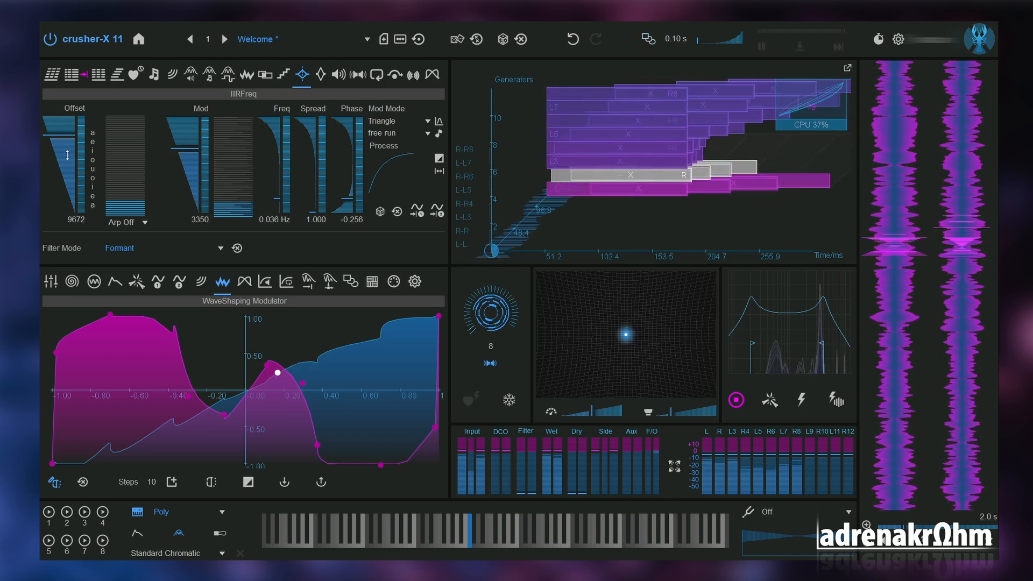
{"action": "mouse_move", "coordinate": [67, 161]}
{"action": "left_mouse_down"}
{"action": "mouse_move", "coordinate": [70, 190]}
{"action": "mouse_move", "coordinate": [70, 169]}
{"action": "left_mouse_up"}
{"action": "left_click_drag", "start_coordinate": [277, 198], "coordinate": [276, 179]}
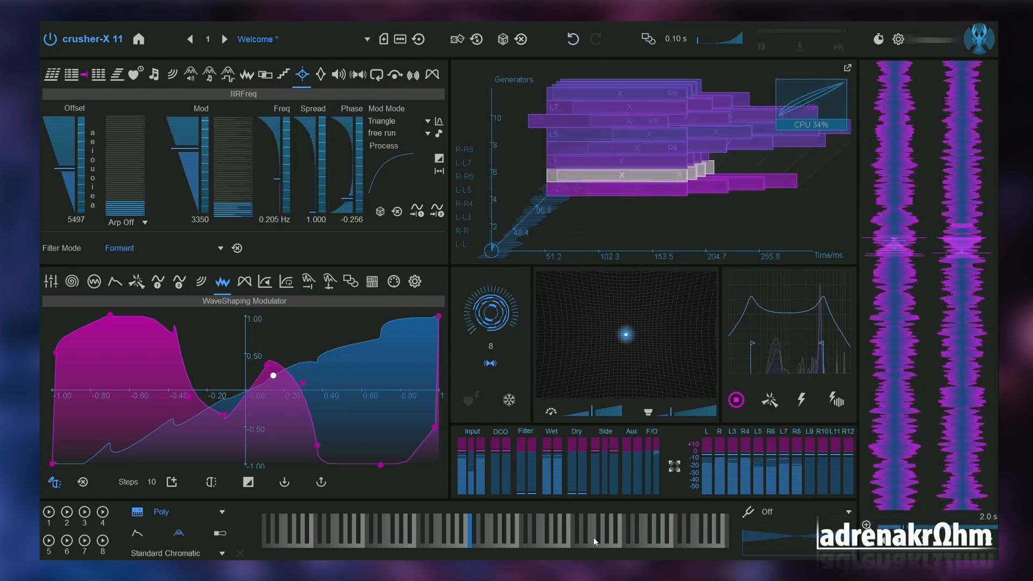
Show the IIRQ parameter and raise its offset to 71 and its modulation to 72.
{"action": "left_click", "coordinate": [321, 78]}
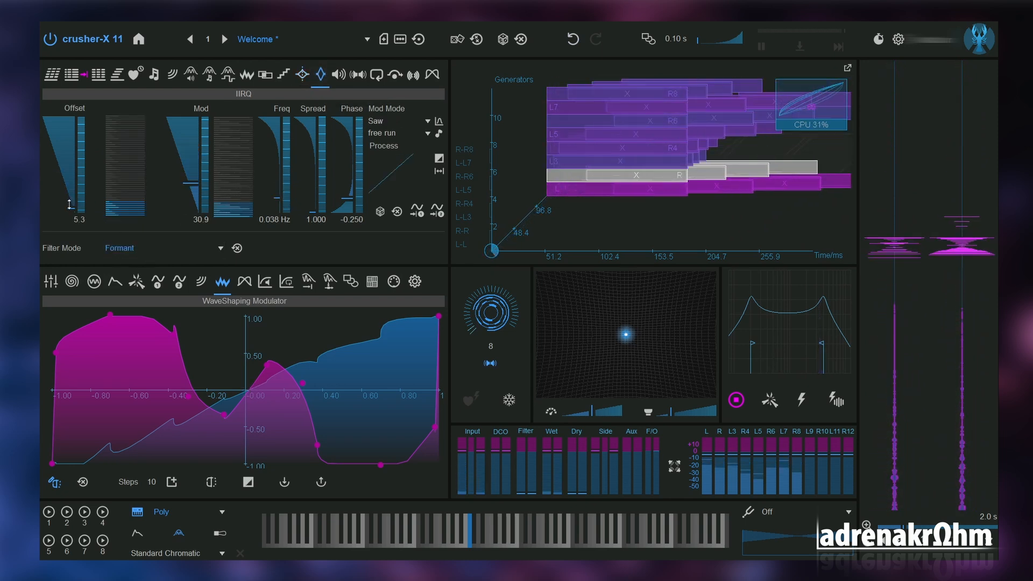
{"action": "left_click_drag", "start_coordinate": [70, 204], "coordinate": [71, 156]}
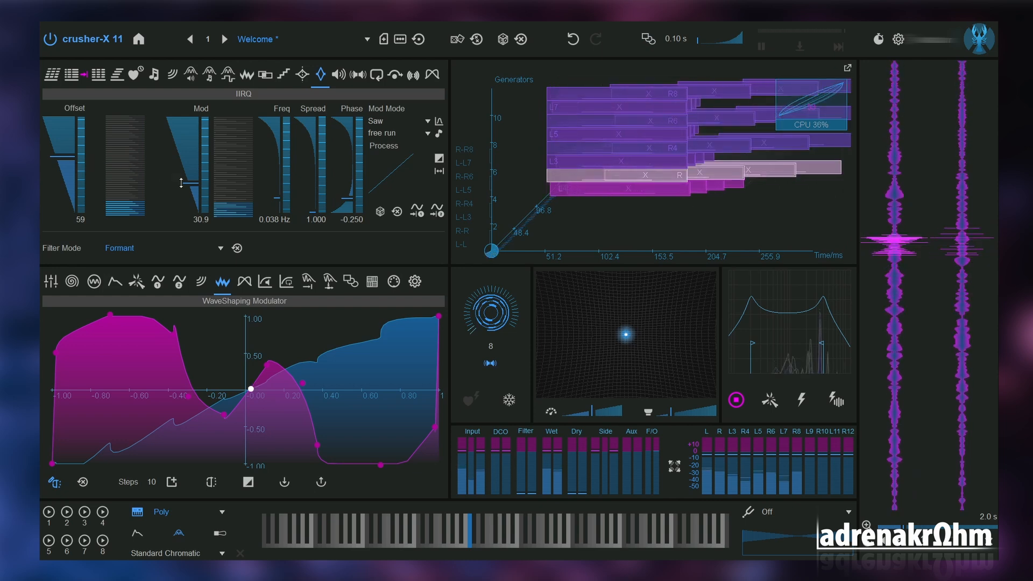
{"action": "left_click_drag", "start_coordinate": [193, 186], "coordinate": [192, 173]}
{"action": "mouse_move", "coordinate": [71, 157]}
{"action": "left_mouse_down"}
{"action": "mouse_move", "coordinate": [67, 190]}
{"action": "mouse_move", "coordinate": [63, 144]}
{"action": "left_mouse_up"}
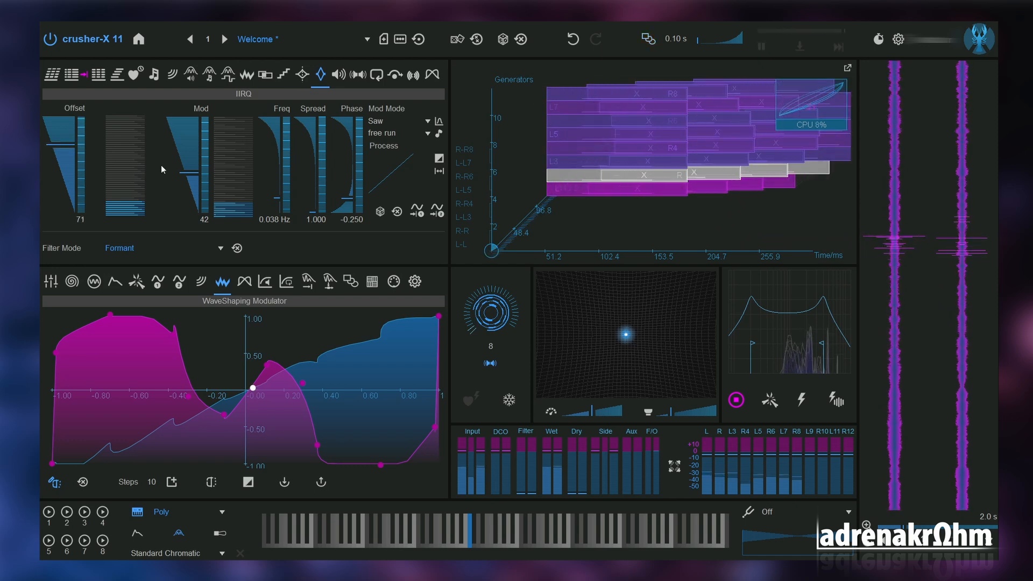
{"action": "left_click_drag", "start_coordinate": [192, 168], "coordinate": [192, 146]}
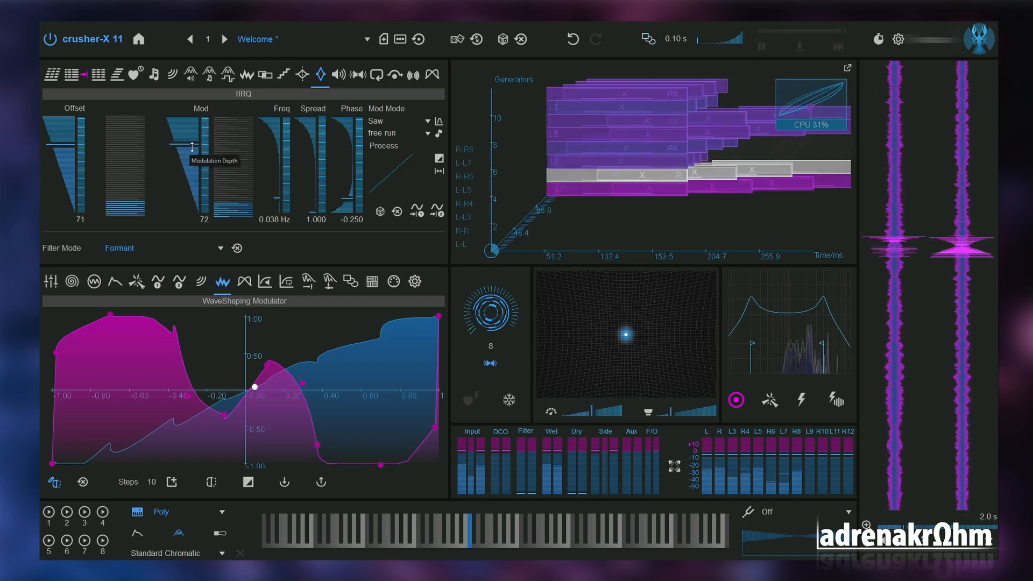
Show the VolumedB, Pan and Feed grain parameters one after another.
{"action": "left_click", "coordinate": [339, 75]}
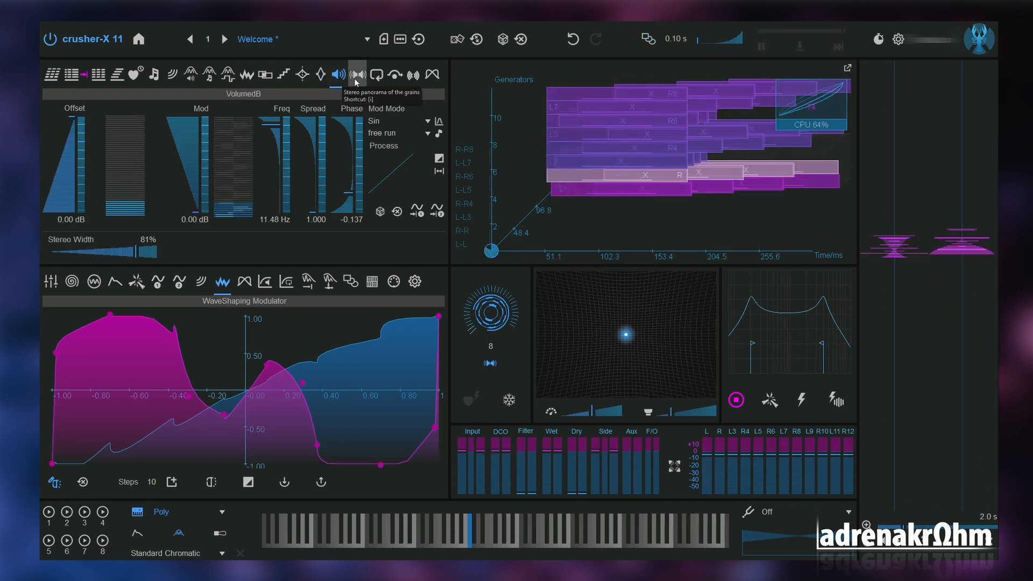
{"action": "left_click", "coordinate": [357, 76]}
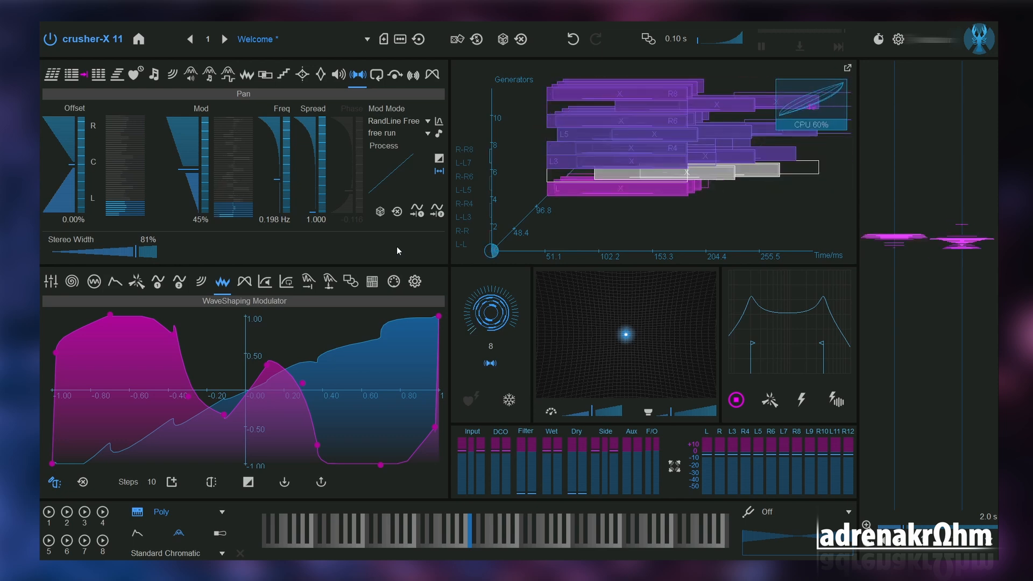
{"action": "left_click", "coordinate": [377, 77]}
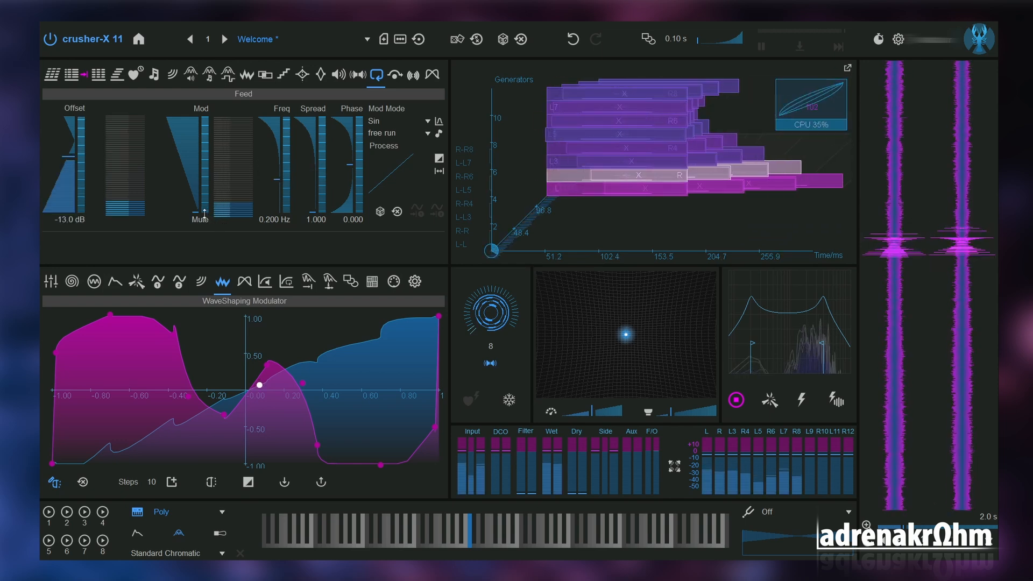
Set the Feed offset to -9.8 dB, its modulation to 31.2 dB and its modulation frequency to 0.732 Hz.
{"action": "left_click_drag", "start_coordinate": [195, 212], "coordinate": [192, 188]}
{"action": "left_click_drag", "start_coordinate": [71, 158], "coordinate": [71, 147]}
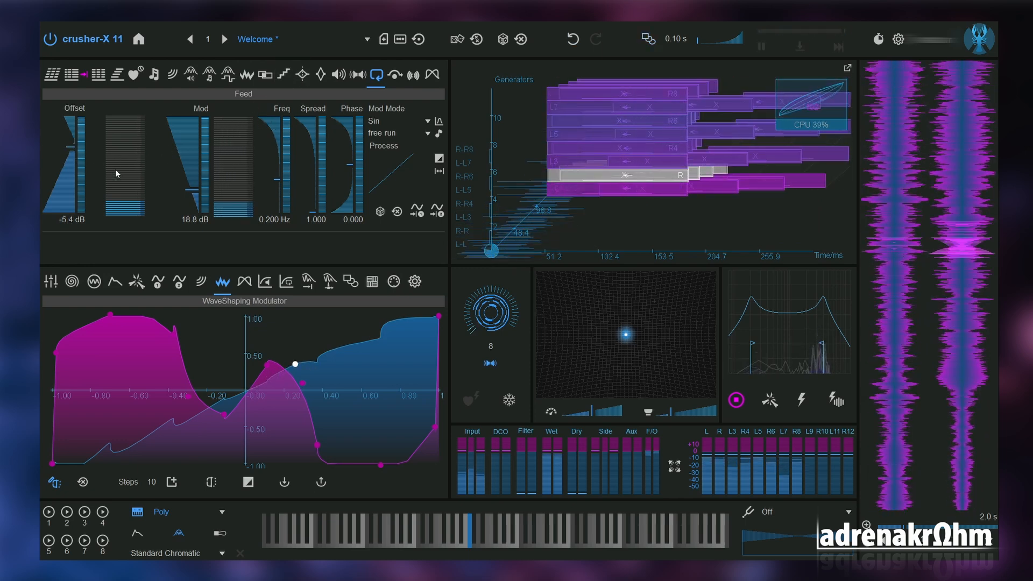
{"action": "mouse_move", "coordinate": [70, 147]}
{"action": "left_mouse_down"}
{"action": "mouse_move", "coordinate": [70, 171]}
{"action": "mouse_move", "coordinate": [69, 152]}
{"action": "left_mouse_up"}
{"action": "left_click_drag", "start_coordinate": [192, 189], "coordinate": [192, 175]}
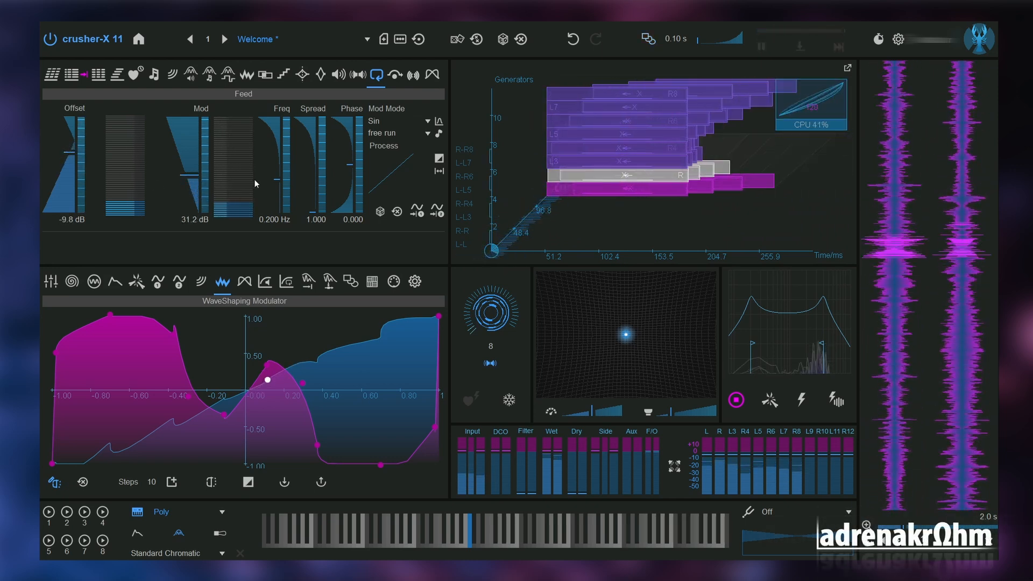
{"action": "left_click_drag", "start_coordinate": [277, 179], "coordinate": [276, 162]}
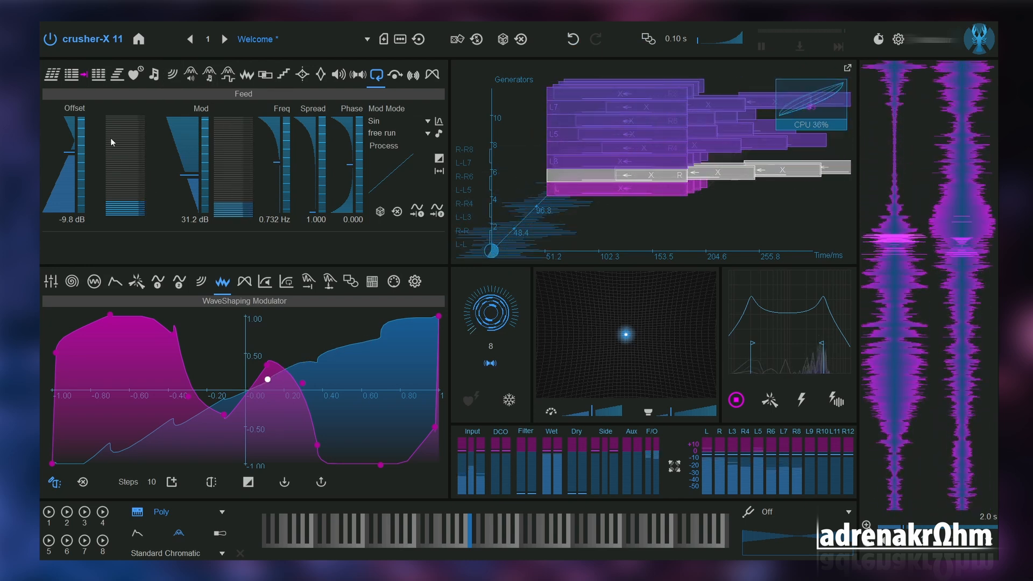
Raise the Feed modulation to 52 dB and lower its offset to -39.7 dB.
{"action": "left_click_drag", "start_coordinate": [70, 150], "coordinate": [70, 169]}
{"action": "left_click_drag", "start_coordinate": [200, 175], "coordinate": [201, 150]}
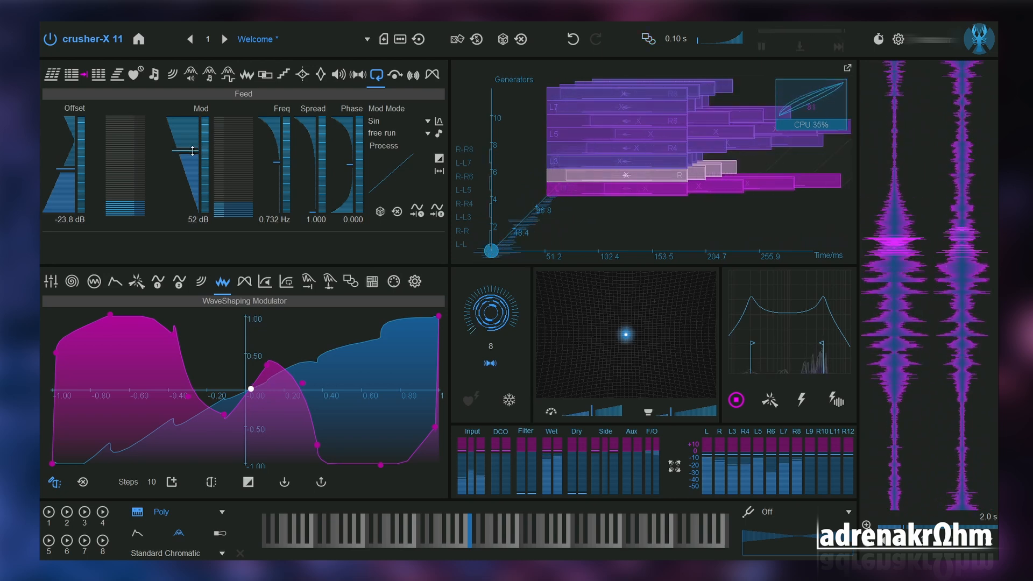
{"action": "left_click_drag", "start_coordinate": [57, 167], "coordinate": [58, 188]}
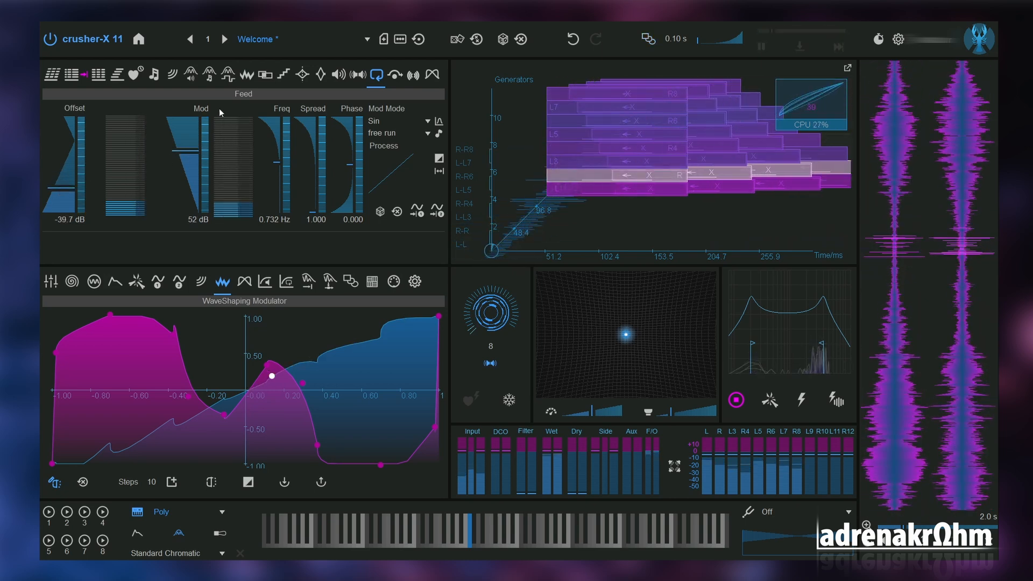
Show the Bit-Crush parameter and reduce the X-Crush offset to 0%.
{"action": "left_click", "coordinate": [284, 76]}
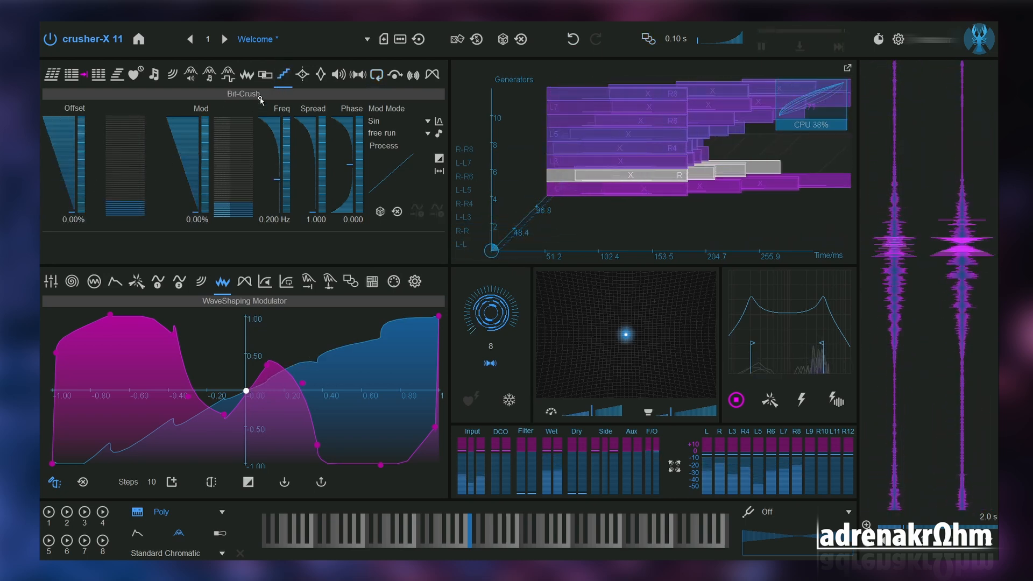
{"action": "left_click", "coordinate": [265, 76]}
{"action": "left_click_drag", "start_coordinate": [74, 177], "coordinate": [69, 232]}
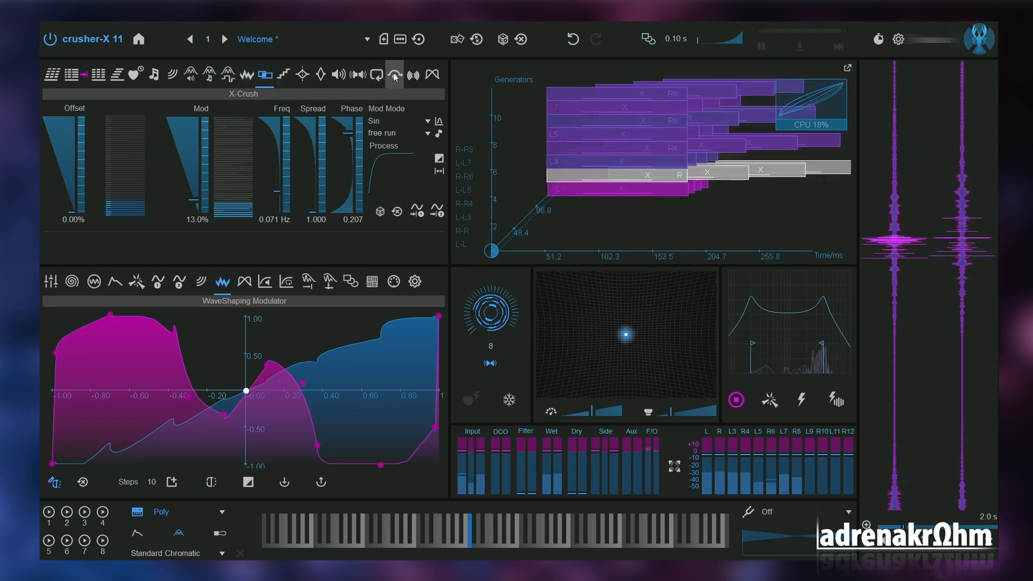
Return to the Feed parameter, set its modulation to 35 dB and raise its offset to -6.6 dB.
{"action": "left_click", "coordinate": [376, 75]}
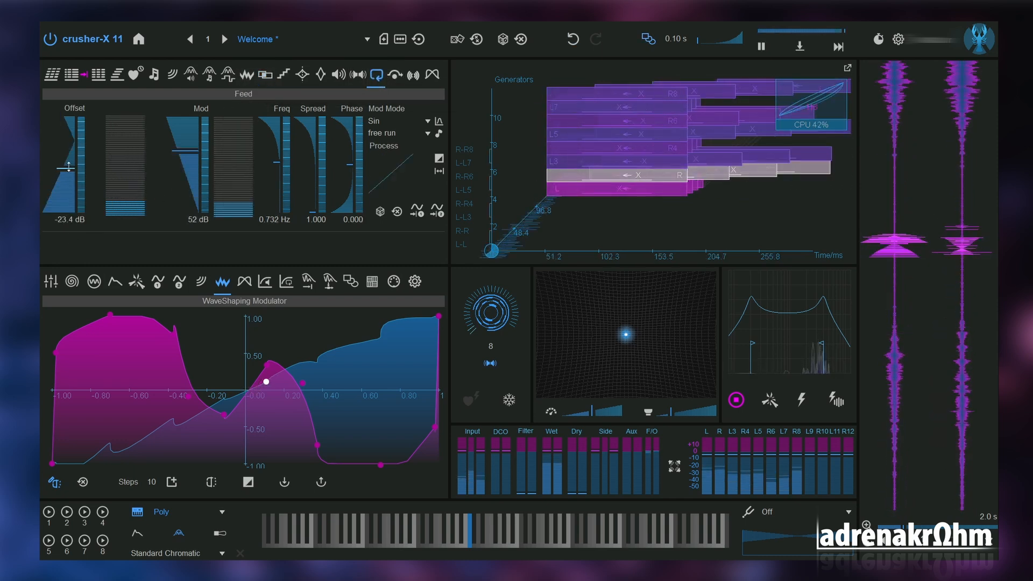
{"action": "left_click_drag", "start_coordinate": [185, 155], "coordinate": [197, 175]}
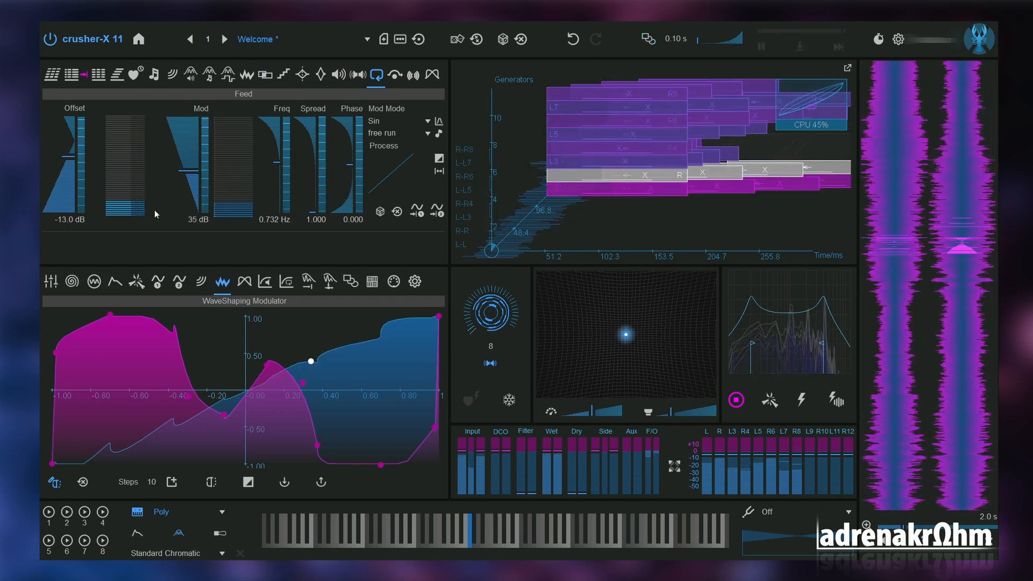
{"action": "mouse_move", "coordinate": [69, 163]}
{"action": "left_mouse_down"}
{"action": "mouse_move", "coordinate": [73, 186]}
{"action": "mouse_move", "coordinate": [64, 148]}
{"action": "left_mouse_up"}
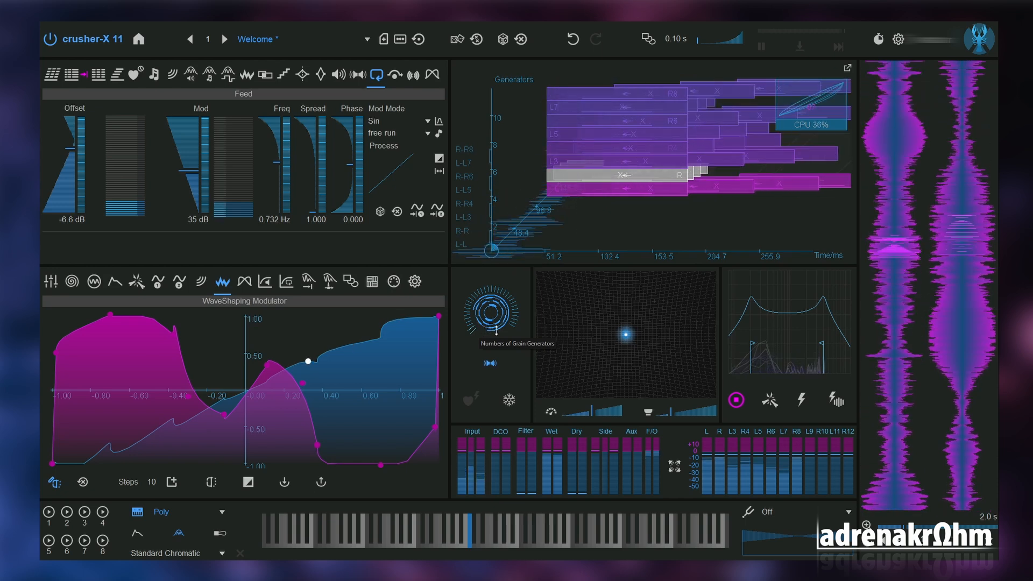
Reduce the number of grain generators to 1 and lower the Feed offset to -15.4 dB.
{"action": "left_click_drag", "start_coordinate": [487, 347], "coordinate": [482, 353]}
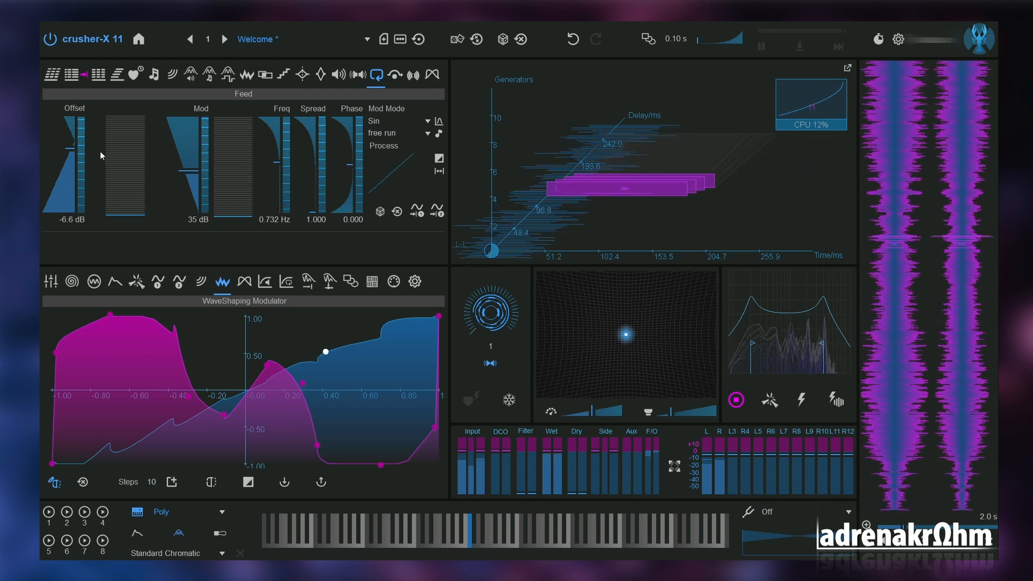
{"action": "mouse_move", "coordinate": [71, 148]}
{"action": "left_mouse_down"}
{"action": "mouse_move", "coordinate": [69, 184]}
{"action": "mouse_move", "coordinate": [68, 159]}
{"action": "left_mouse_up"}
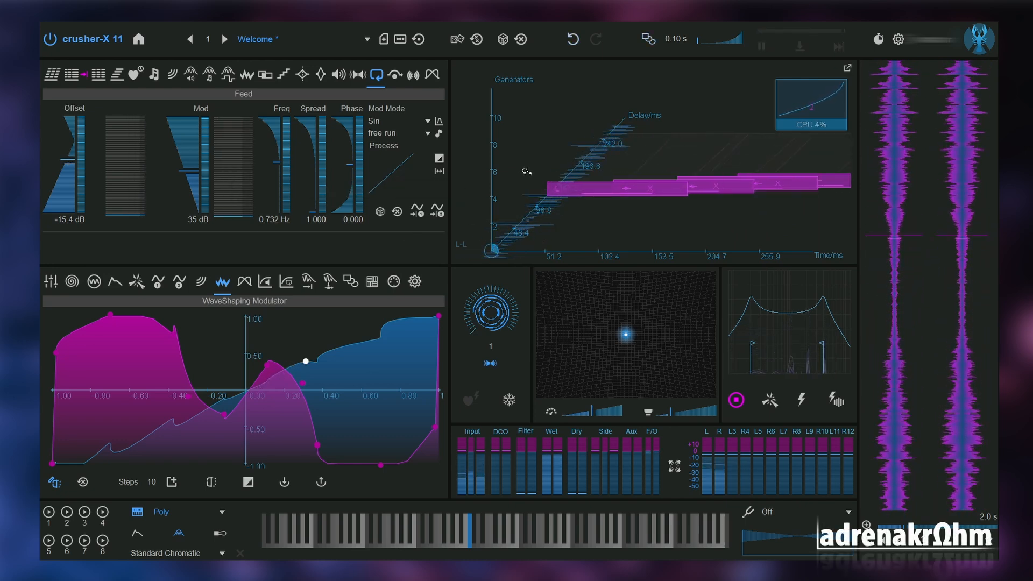
Show the Diffuse parameter and raise its offset to 74% and its modulation to 29.5%.
{"action": "left_click", "coordinate": [394, 76]}
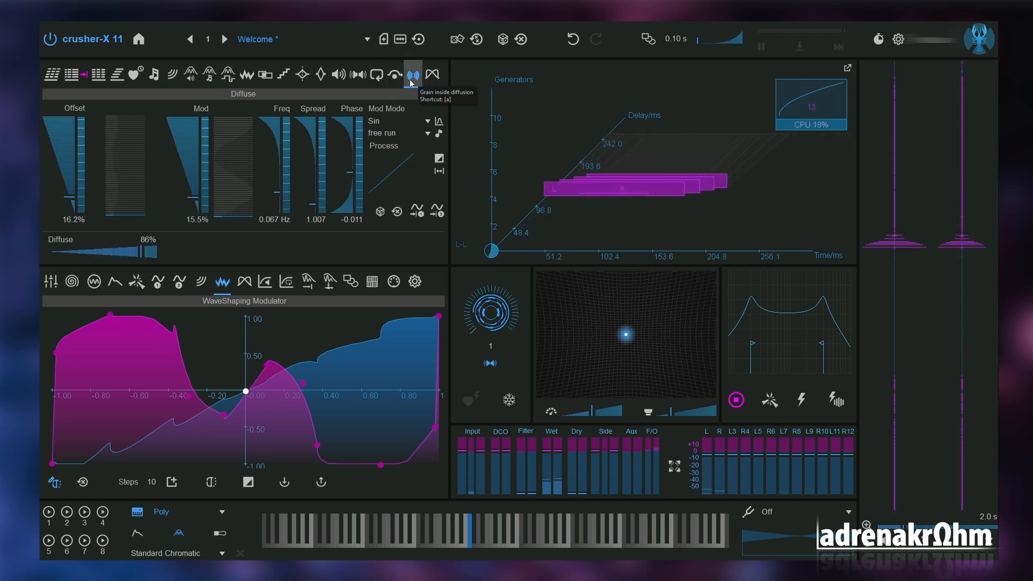
{"action": "left_click_drag", "start_coordinate": [72, 196], "coordinate": [66, 142]}
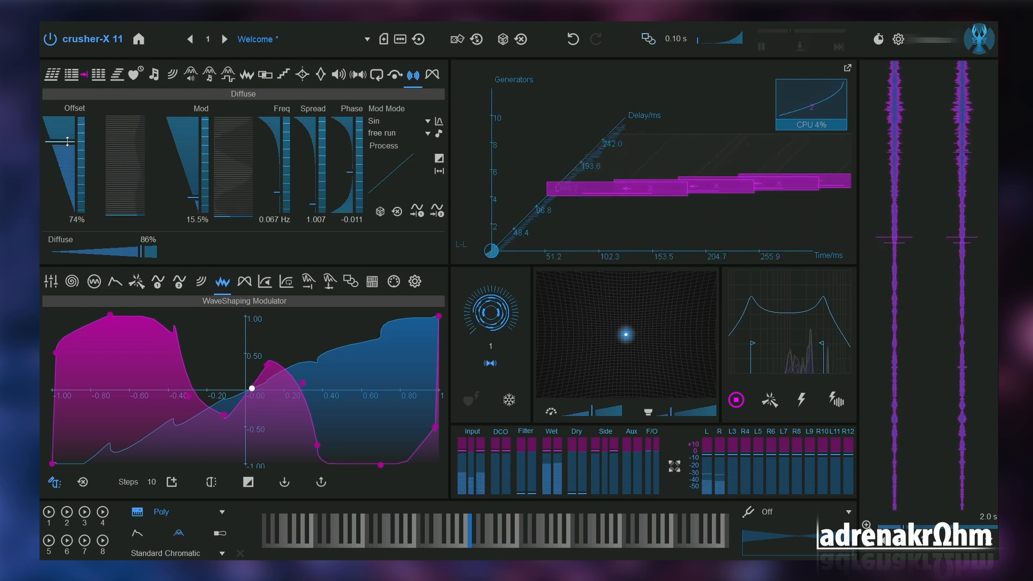
{"action": "left_click_drag", "start_coordinate": [194, 199], "coordinate": [194, 181]}
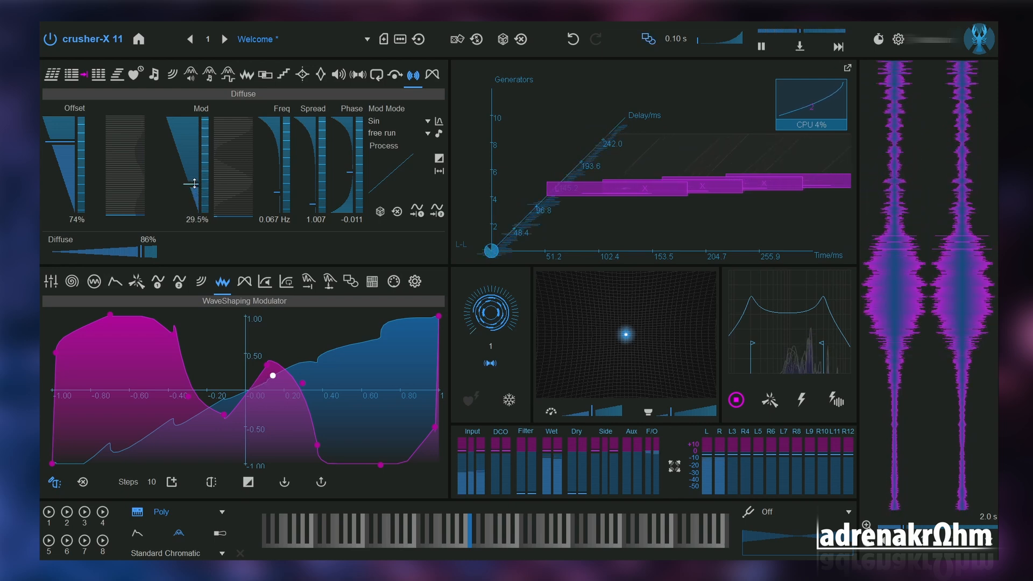
Check the Pan and VolumedB parameters and lower the Feed offset to -60.0 dB.
{"action": "left_click", "coordinate": [358, 75]}
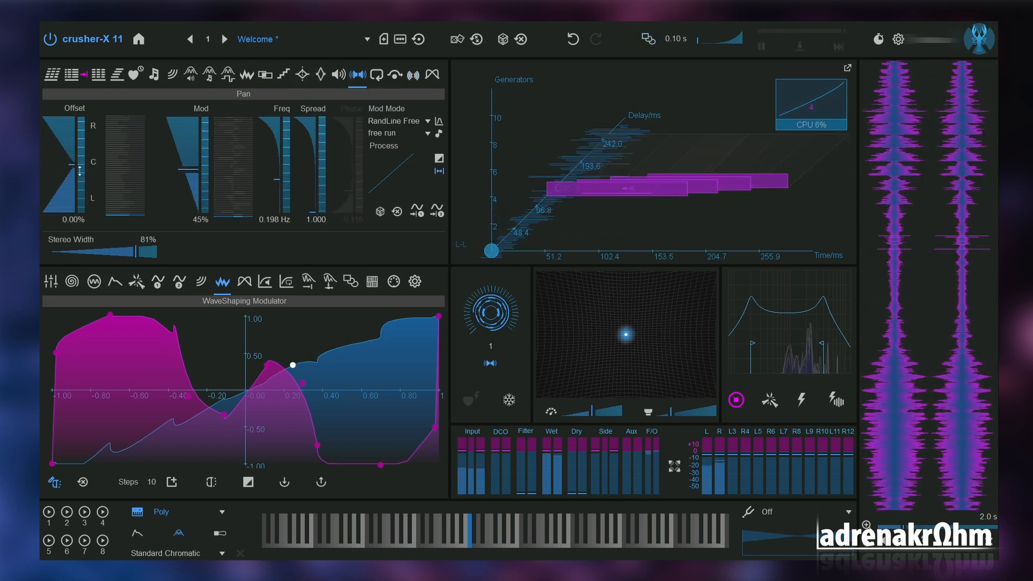
{"action": "left_click", "coordinate": [378, 80]}
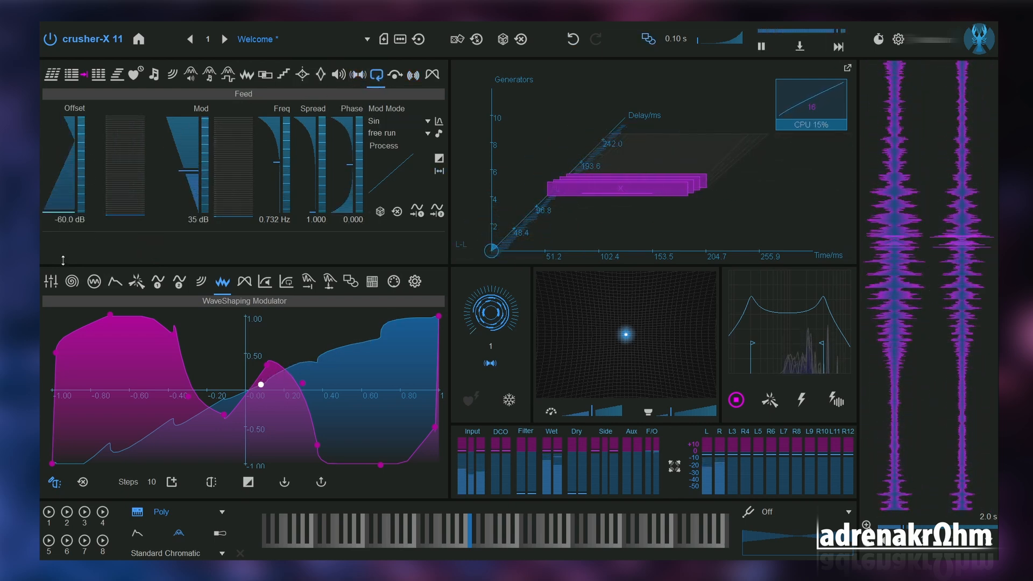
{"action": "left_click", "coordinate": [339, 75]}
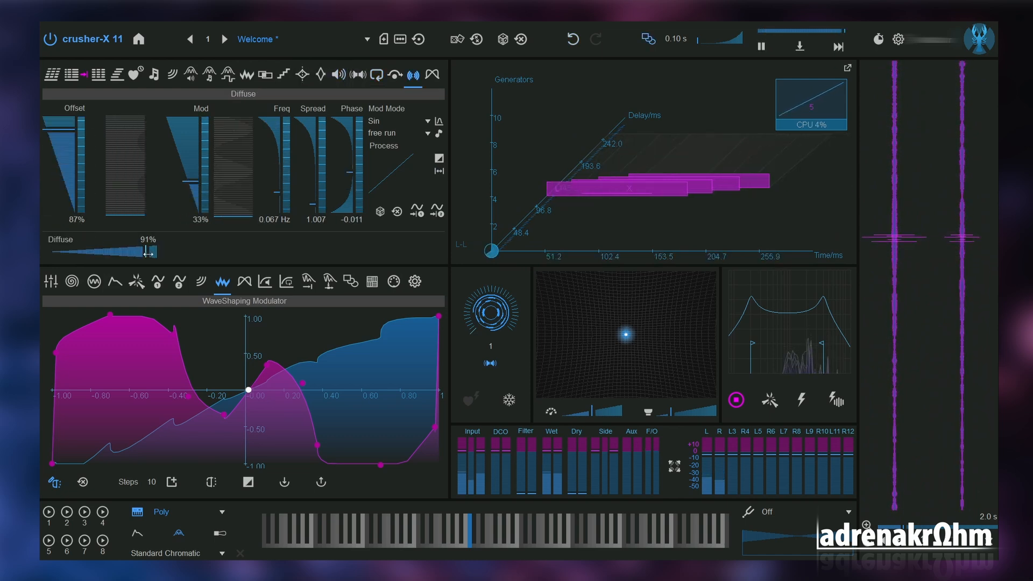
Set the Diffuse amount to 95%, its offset to 53%, and its modulation to 66% and back down to 32%.
{"action": "left_click_drag", "start_coordinate": [149, 251], "coordinate": [160, 256]}
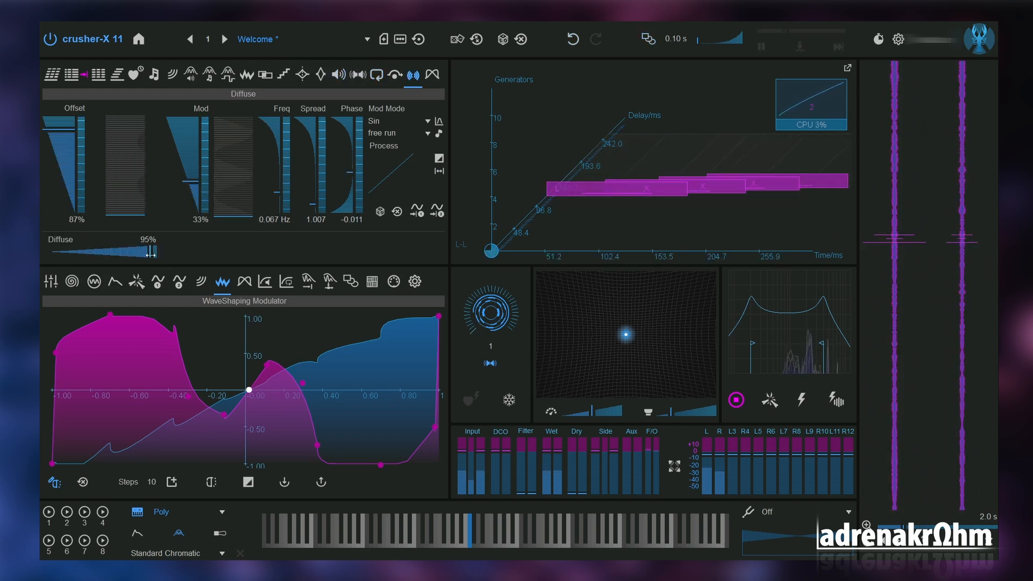
{"action": "left_click_drag", "start_coordinate": [193, 187], "coordinate": [191, 150]}
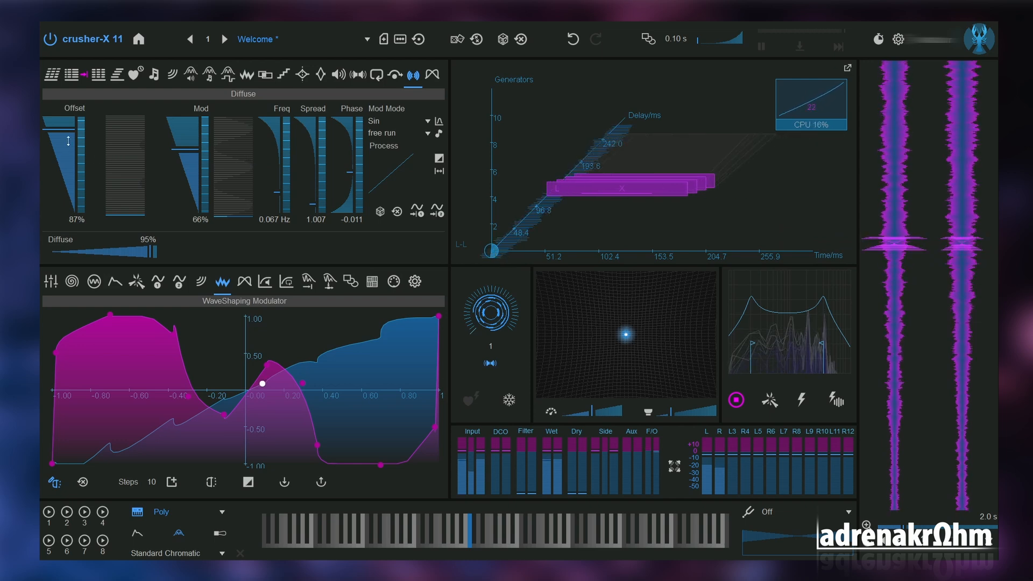
{"action": "left_click_drag", "start_coordinate": [68, 134], "coordinate": [72, 161]}
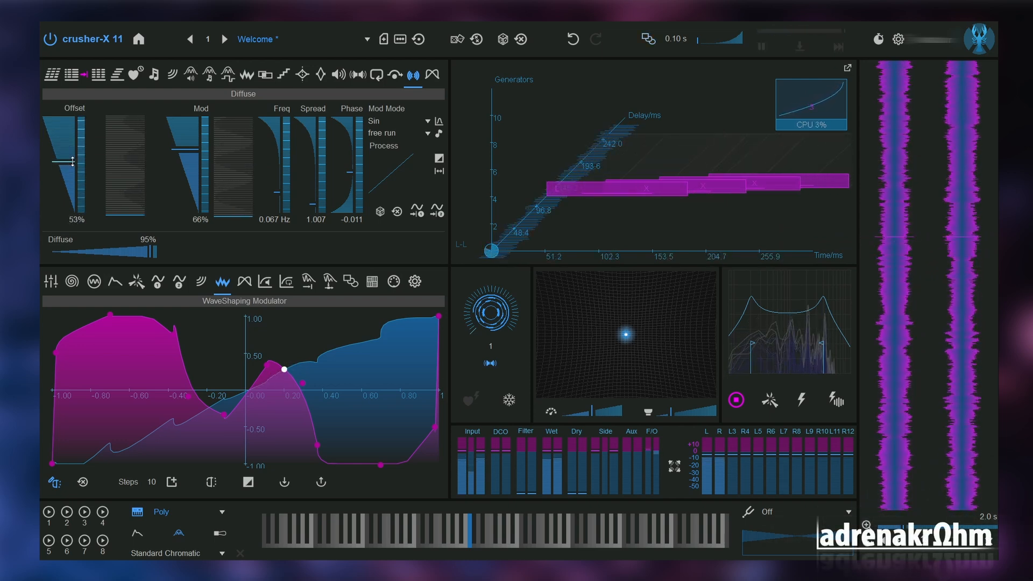
{"action": "left_click_drag", "start_coordinate": [186, 159], "coordinate": [188, 188]}
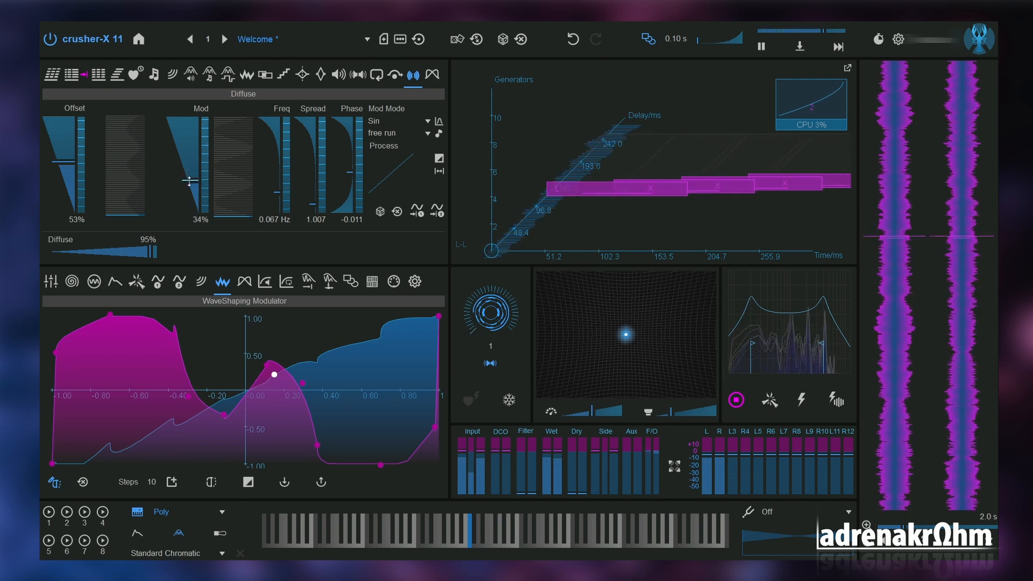
Raise the number of grain generators to 5 and set the Diffuse modulation to 17.0% and offset to 51%.
{"action": "left_click_drag", "start_coordinate": [495, 311], "coordinate": [490, 283]}
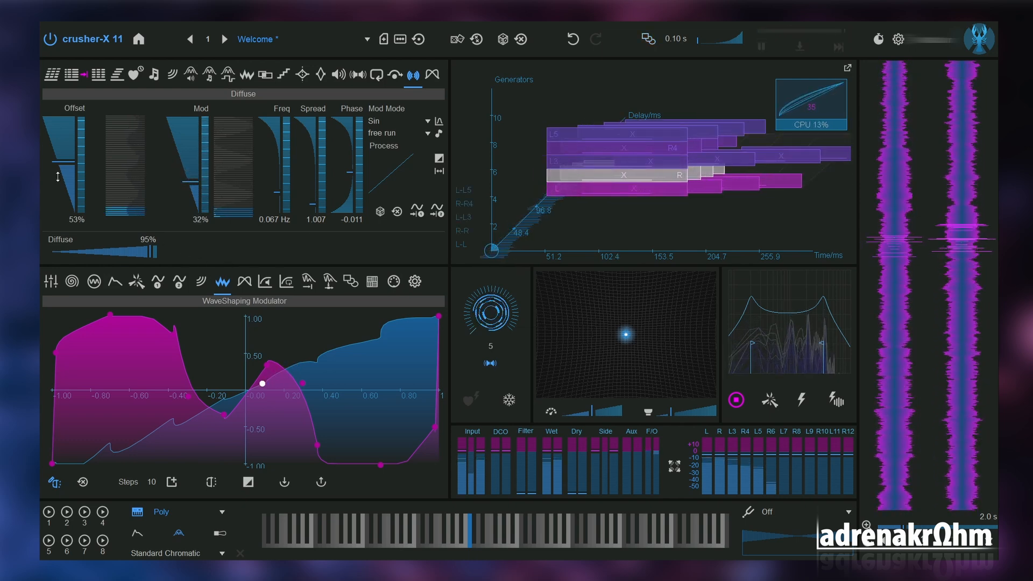
{"action": "left_click_drag", "start_coordinate": [67, 166], "coordinate": [64, 187]}
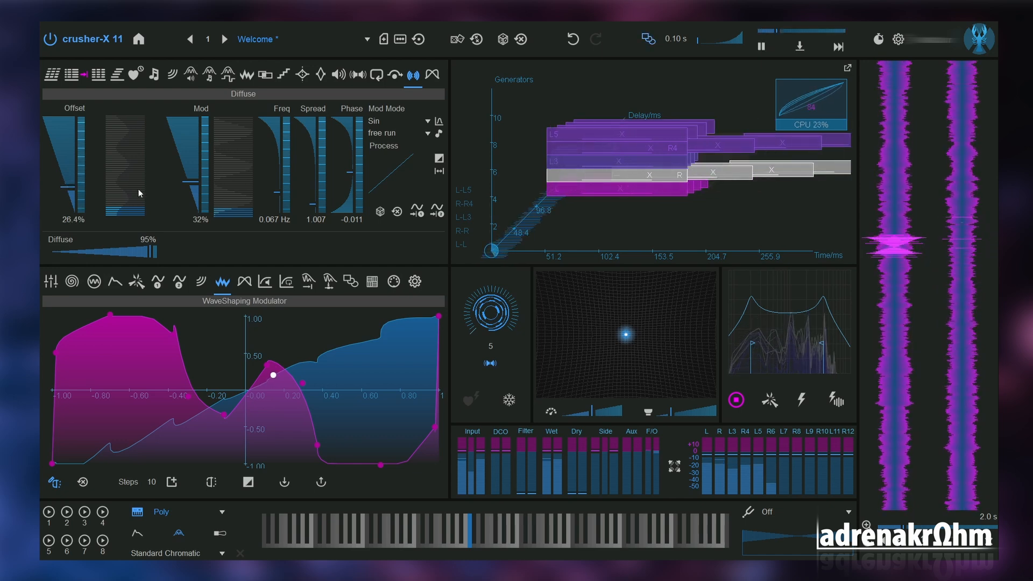
{"action": "left_click_drag", "start_coordinate": [194, 184], "coordinate": [191, 196]}
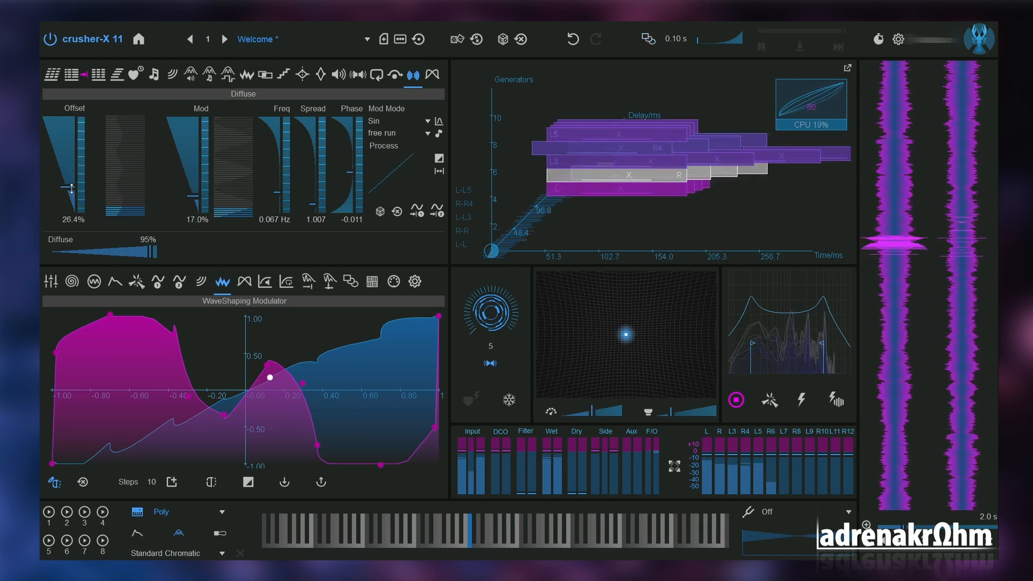
{"action": "left_click_drag", "start_coordinate": [68, 187], "coordinate": [64, 163]}
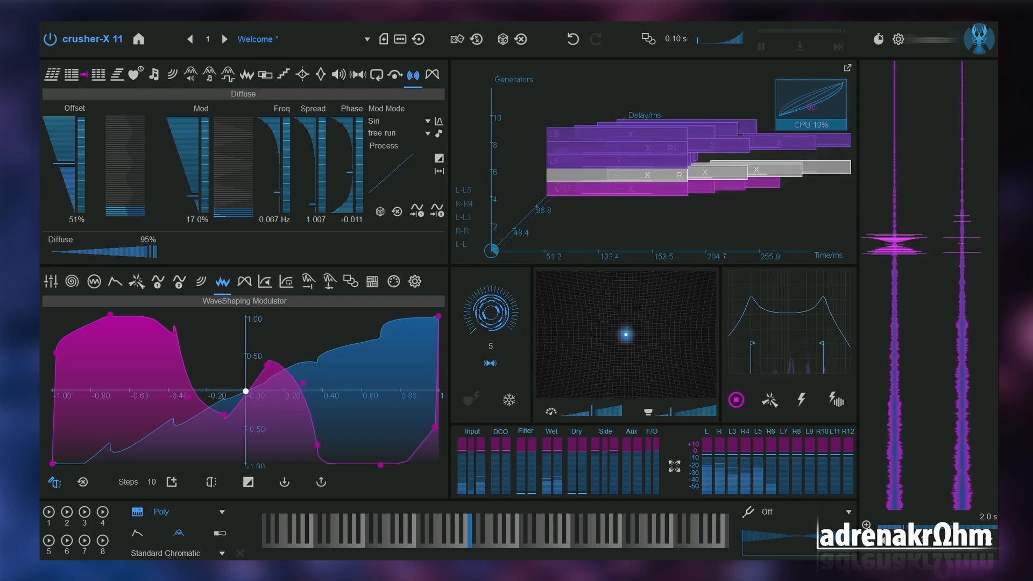
Show the Tilt parameter and lower its offset to -60.2%.
{"action": "left_click", "coordinate": [432, 74]}
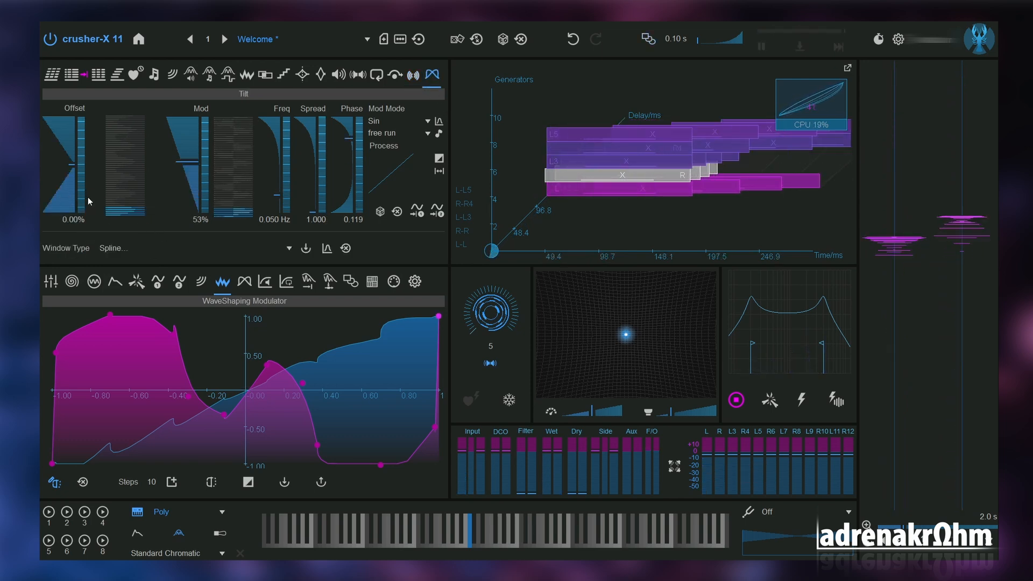
{"action": "left_click_drag", "start_coordinate": [83, 173], "coordinate": [73, 193]}
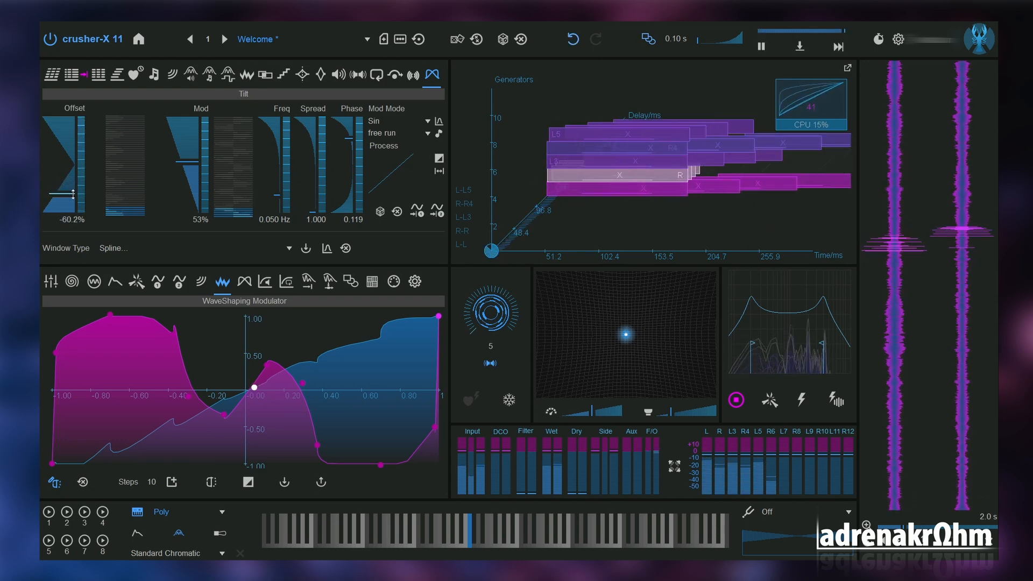
Reduce the Diffuse offset and modulation to 0% and set the Diffuse amount to 71%.
{"action": "left_click", "coordinate": [413, 74]}
{"action": "left_click_drag", "start_coordinate": [74, 161], "coordinate": [72, 197]}
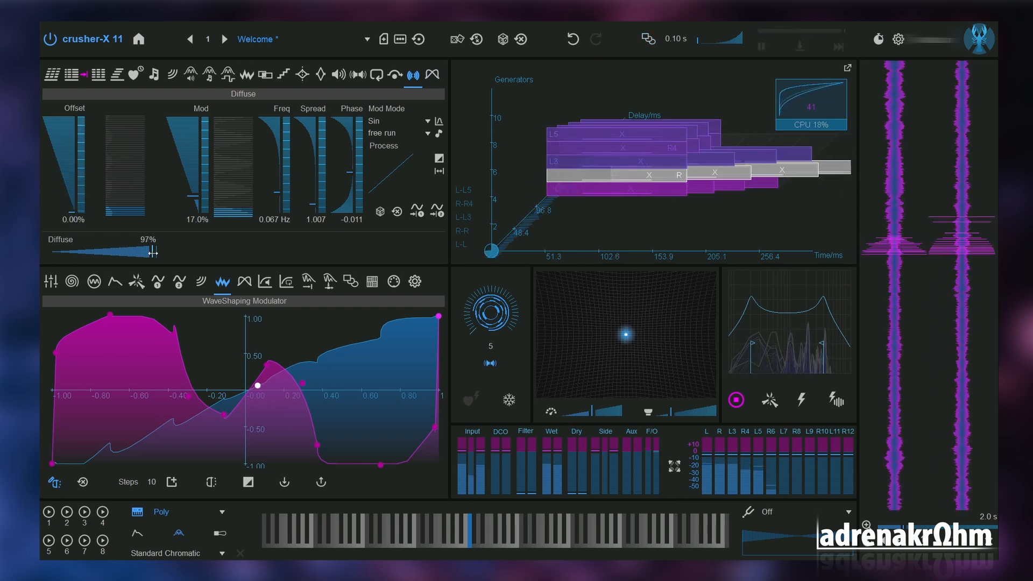
{"action": "left_click_drag", "start_coordinate": [153, 252], "coordinate": [124, 252]}
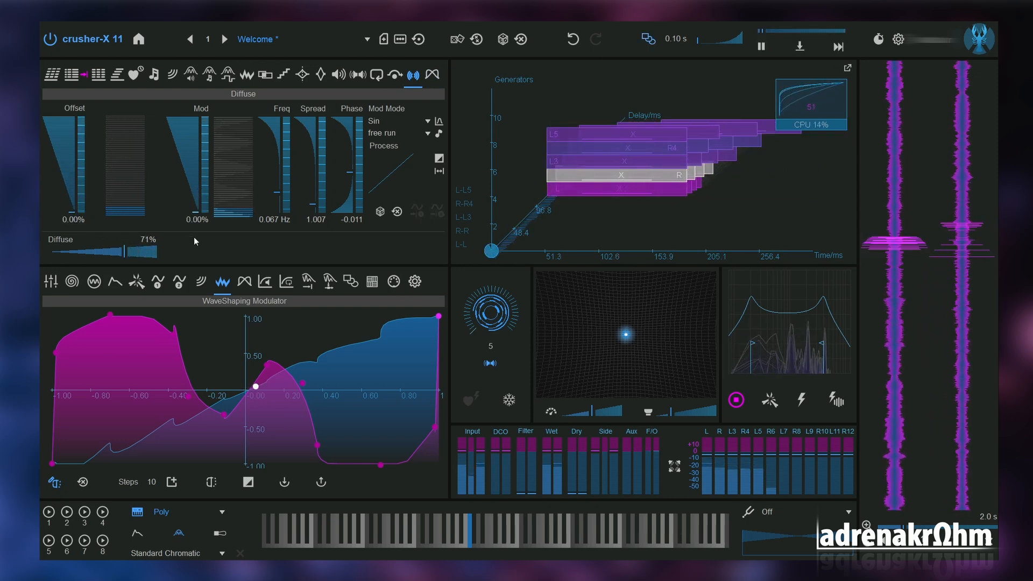
Raise the Tilt modulation to 78% and sweep its offset from 74% down to -67.2%.
{"action": "left_click", "coordinate": [432, 74]}
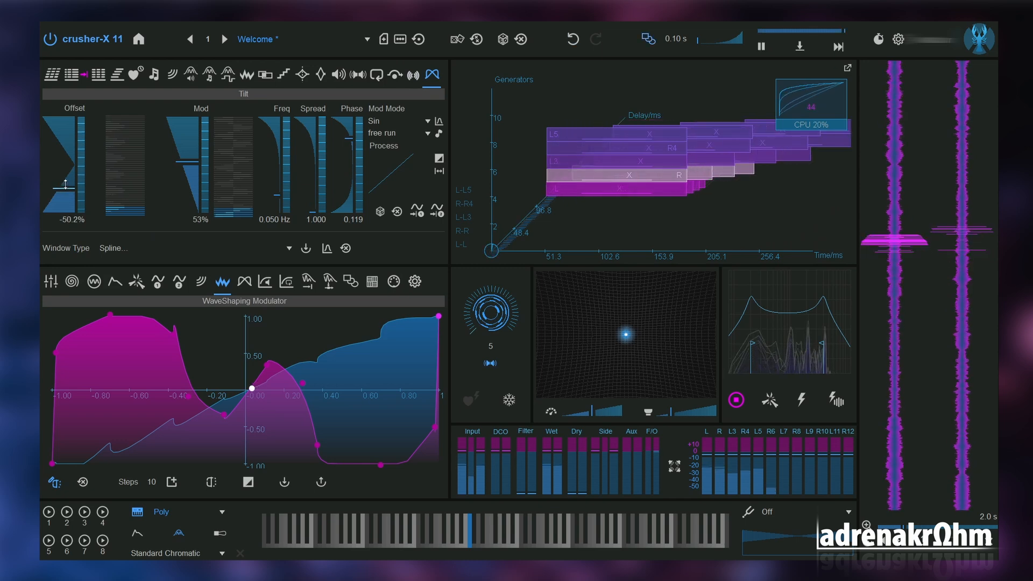
{"action": "left_click_drag", "start_coordinate": [66, 163], "coordinate": [66, 131]}
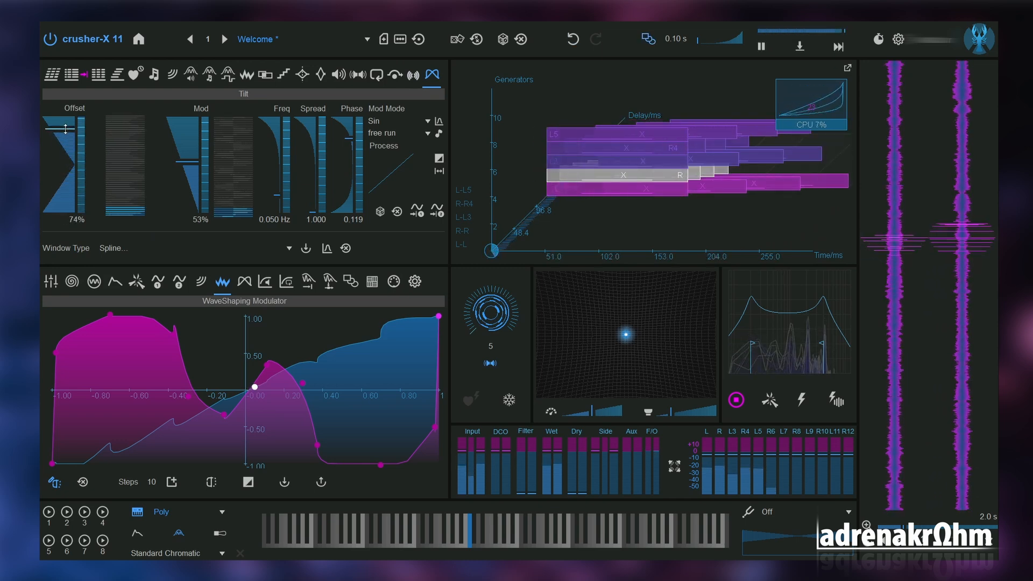
{"action": "left_click_drag", "start_coordinate": [191, 161], "coordinate": [197, 138]}
{"action": "left_click_drag", "start_coordinate": [66, 129], "coordinate": [65, 157]}
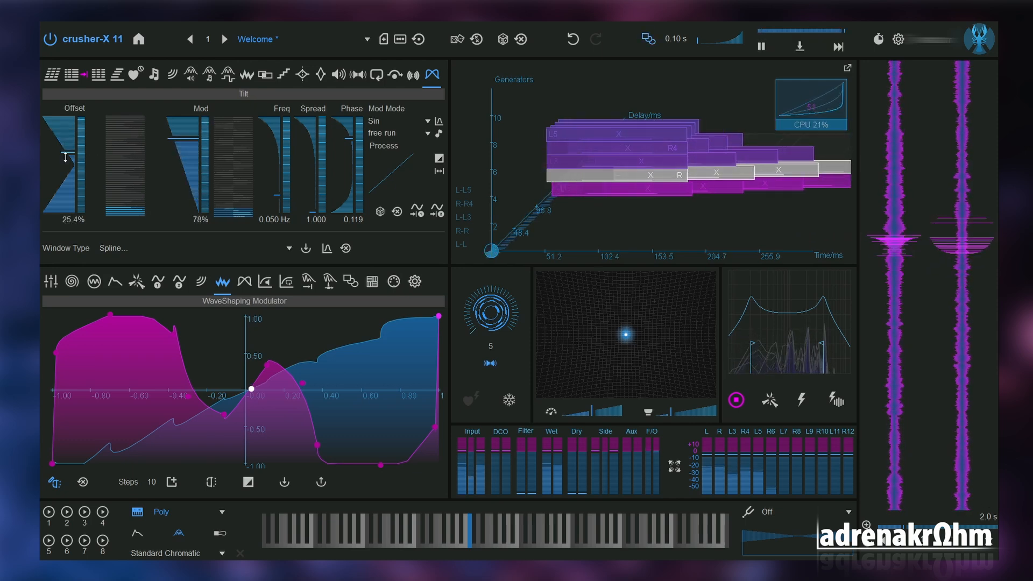
{"action": "left_click_drag", "start_coordinate": [66, 200], "coordinate": [67, 201]}
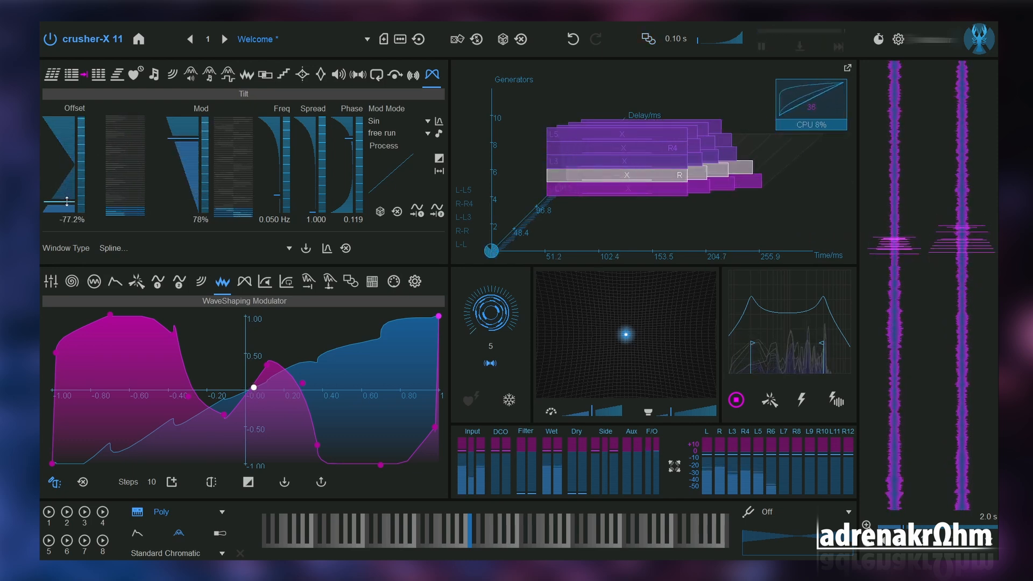
Change the grain window type to Blackman, then Dirac 1, and finally SoftRect4.
{"action": "left_click", "coordinate": [119, 248]}
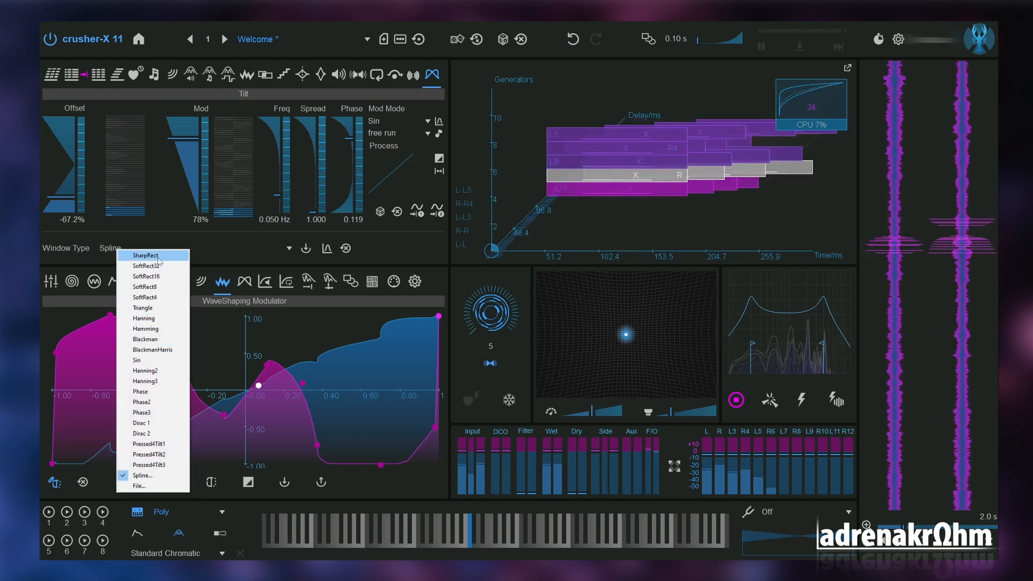
{"action": "left_click", "coordinate": [156, 339]}
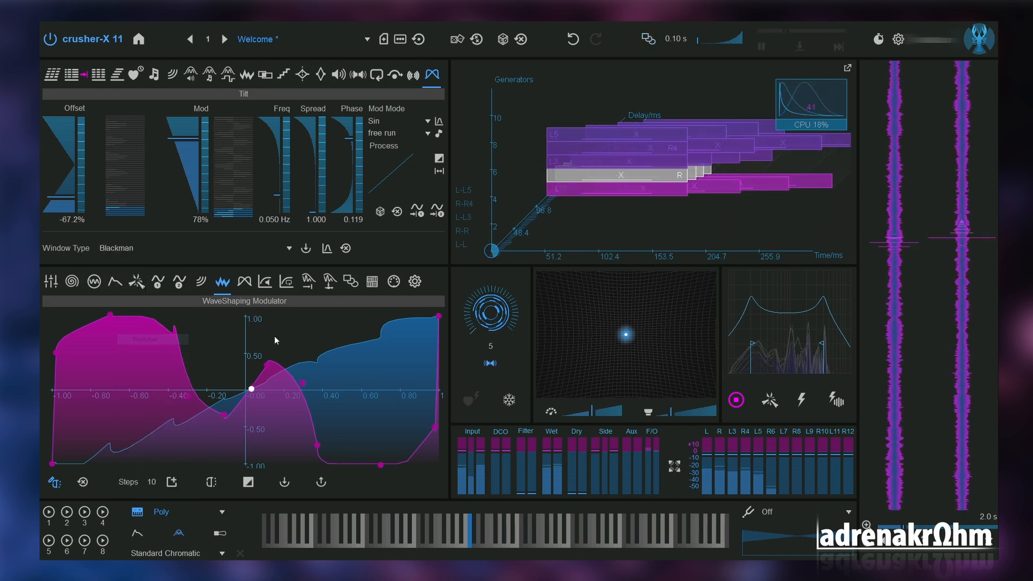
{"action": "left_click", "coordinate": [121, 249]}
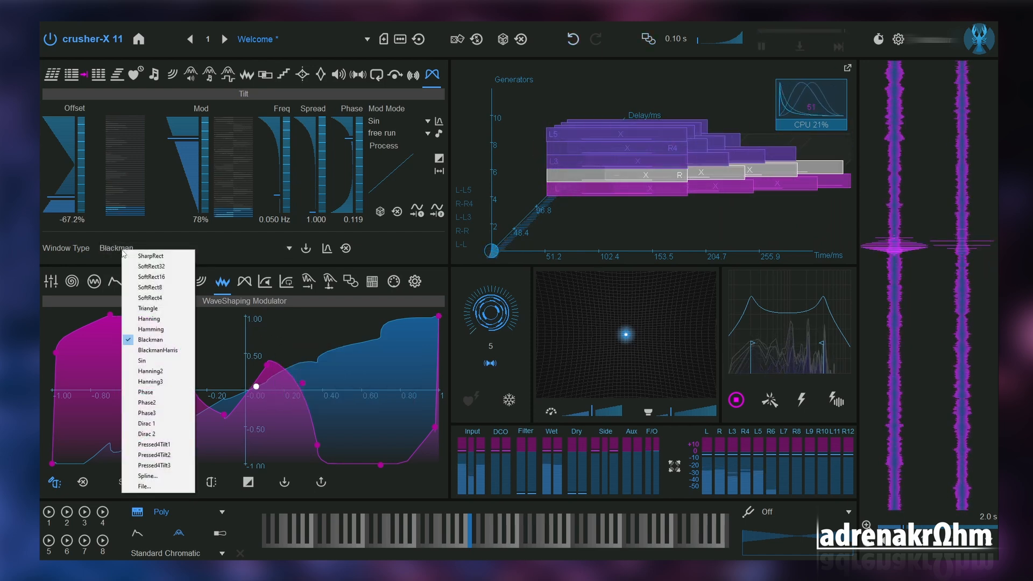
{"action": "left_click", "coordinate": [166, 424]}
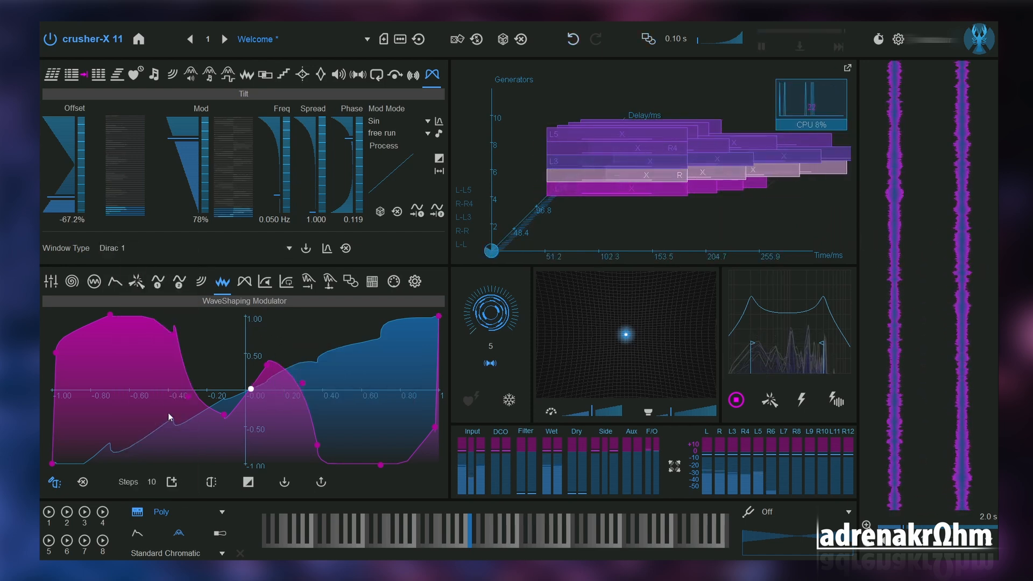
{"action": "left_click", "coordinate": [126, 248]}
{"action": "left_click", "coordinate": [189, 291]}
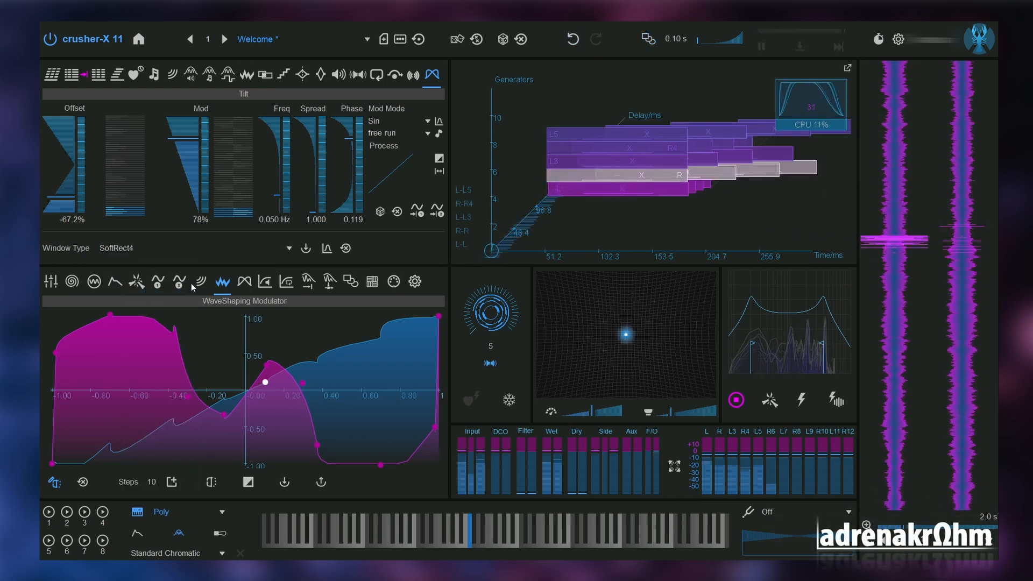
Sweep the Tilt offset between 51% and -80.0%, set its modulation frequency to 1.959 Hz, and end with the offset at 32%.
{"action": "left_click_drag", "start_coordinate": [70, 202], "coordinate": [72, 143]}
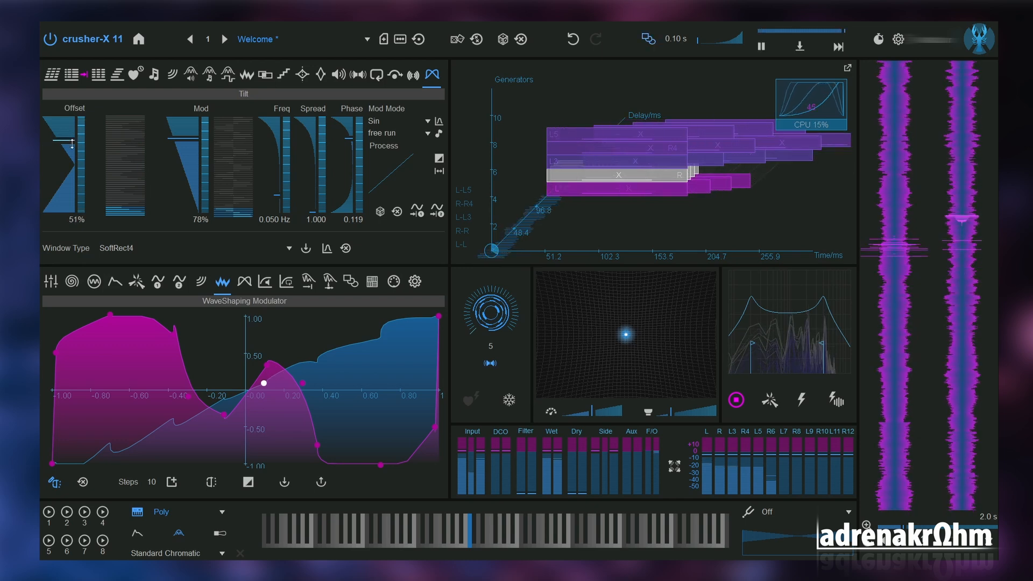
{"action": "mouse_move", "coordinate": [58, 195]}
{"action": "left_mouse_down"}
{"action": "mouse_move", "coordinate": [60, 203]}
{"action": "mouse_move", "coordinate": [71, 125]}
{"action": "mouse_move", "coordinate": [68, 202]}
{"action": "left_mouse_up"}
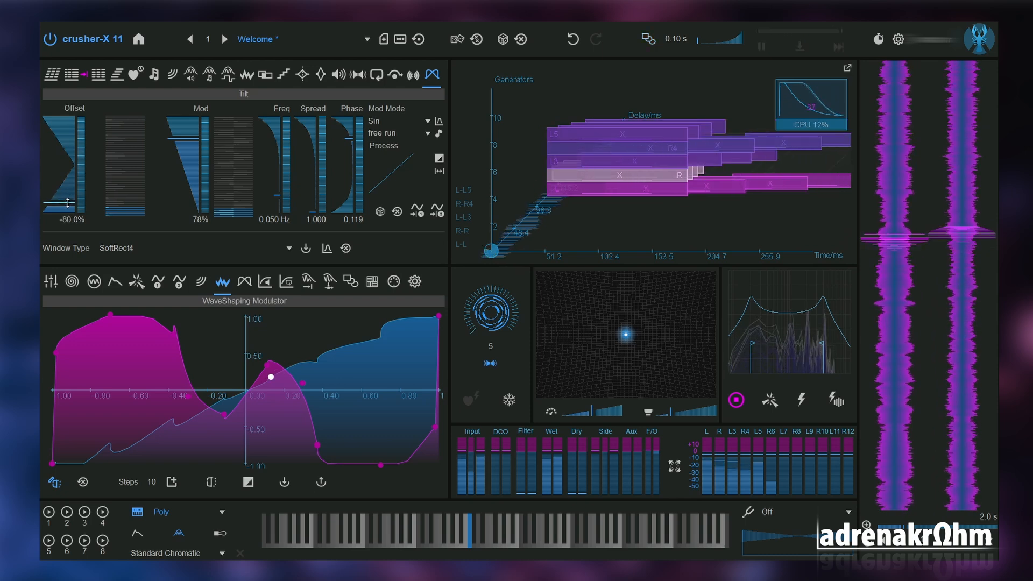
{"action": "left_click_drag", "start_coordinate": [275, 193], "coordinate": [276, 149]}
{"action": "left_click_drag", "start_coordinate": [66, 203], "coordinate": [65, 148]}
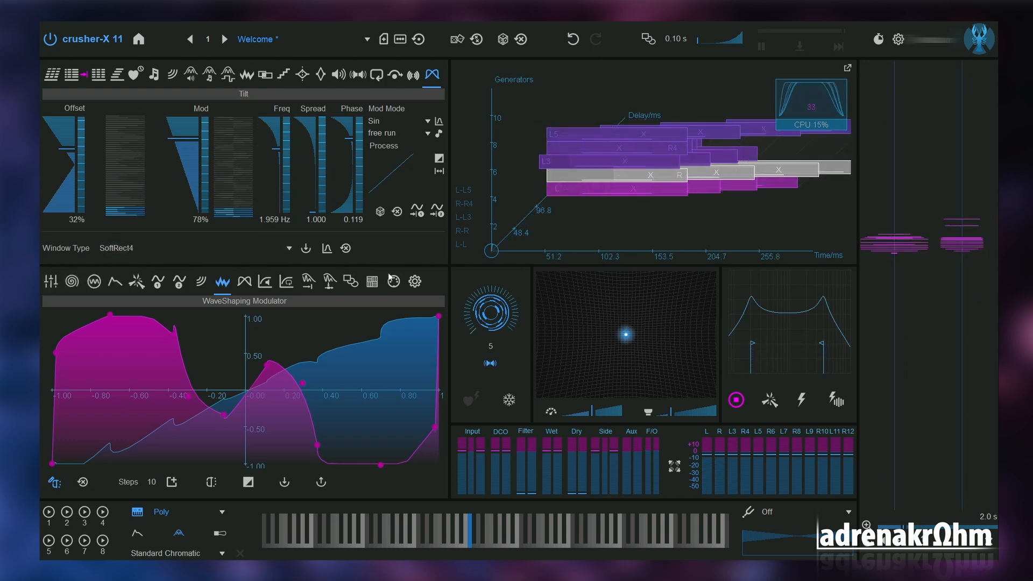
Raise the number of grain generators to 36 and set the Delay modulation to 22774 ms, with the grain modulation overview open.
{"action": "left_click", "coordinate": [51, 281]}
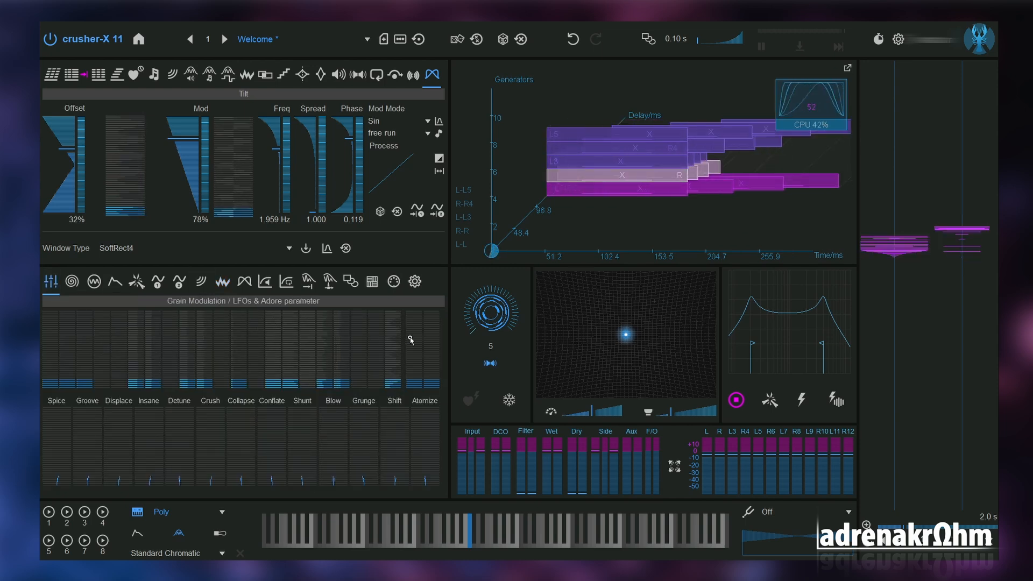
{"action": "left_click", "coordinate": [53, 75]}
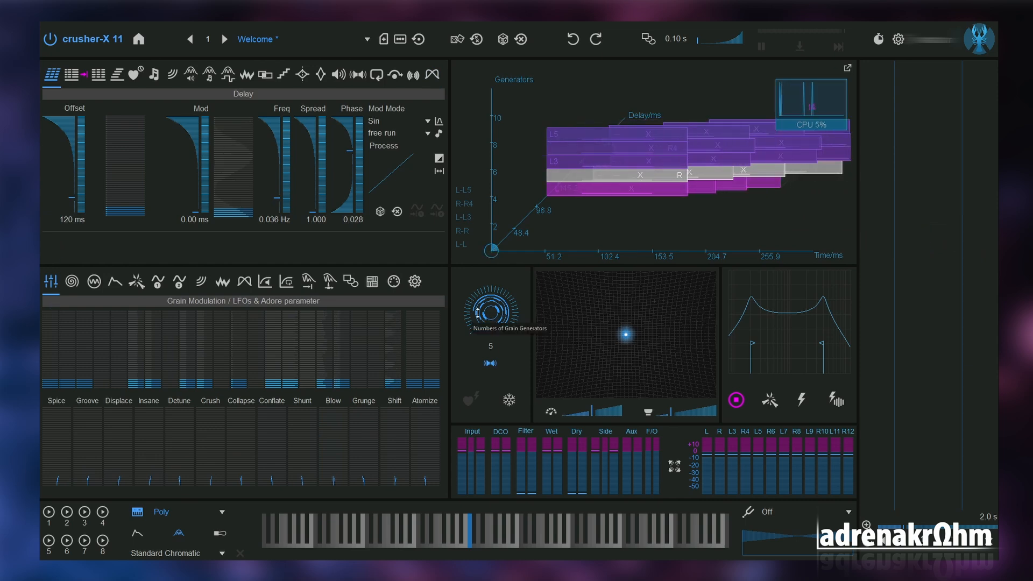
{"action": "left_click_drag", "start_coordinate": [479, 312], "coordinate": [478, 286]}
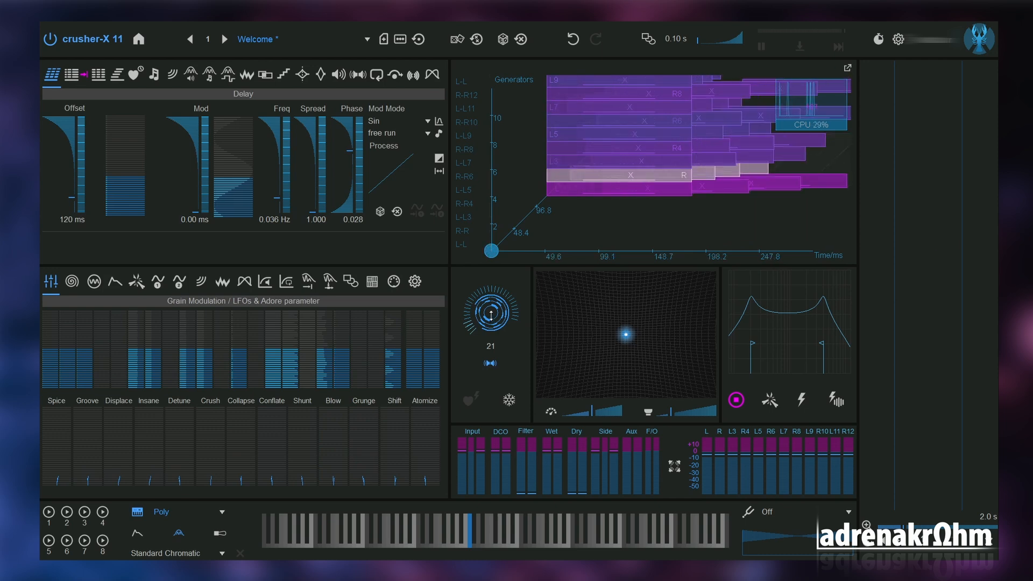
{"action": "left_click_drag", "start_coordinate": [491, 315], "coordinate": [491, 306]}
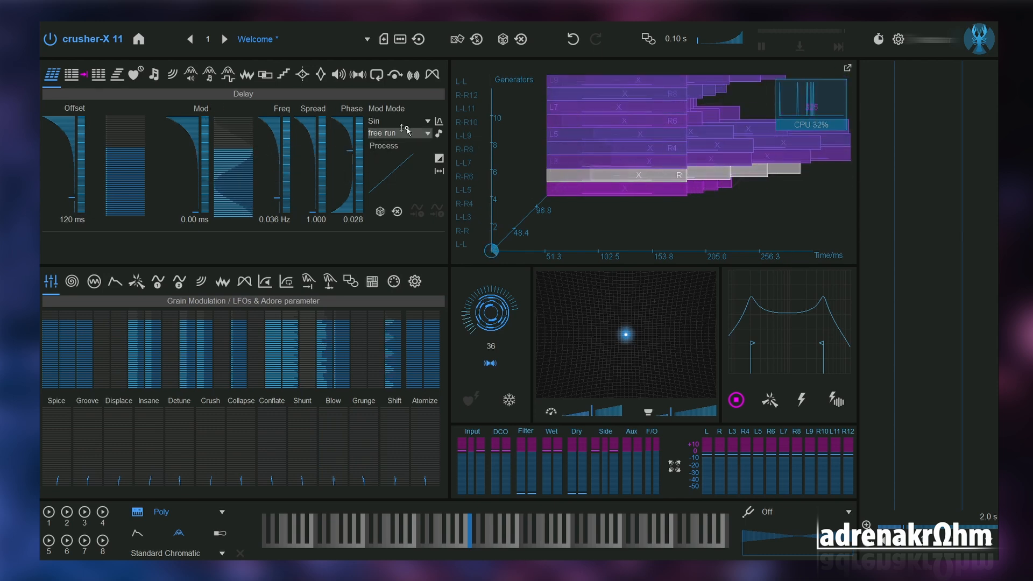
{"action": "left_click_drag", "start_coordinate": [198, 211], "coordinate": [197, 129]}
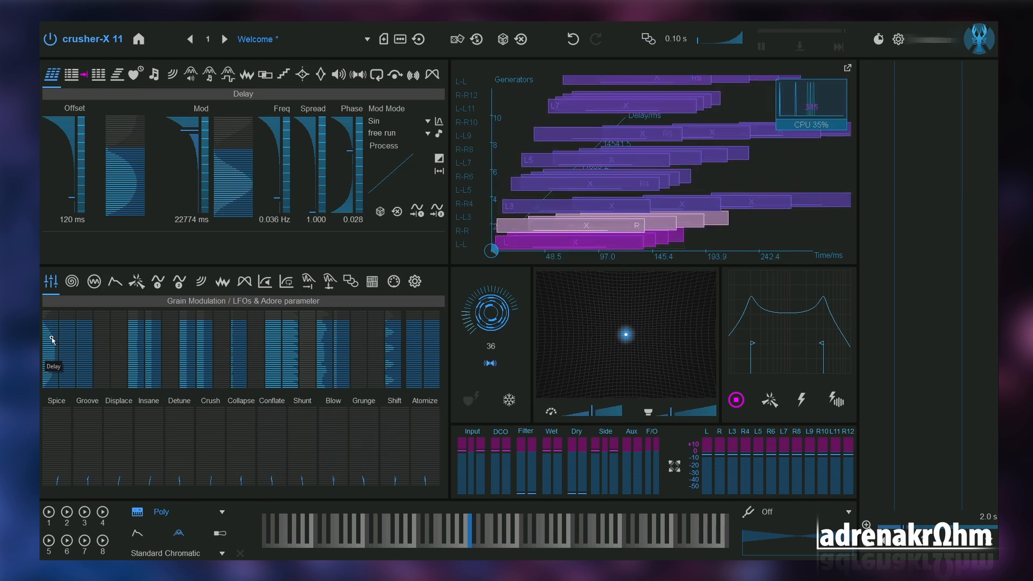
Change the Length modulation mode to Random each Grain and raise the Length modulation to 4291 ms.
{"action": "left_click", "coordinate": [72, 75]}
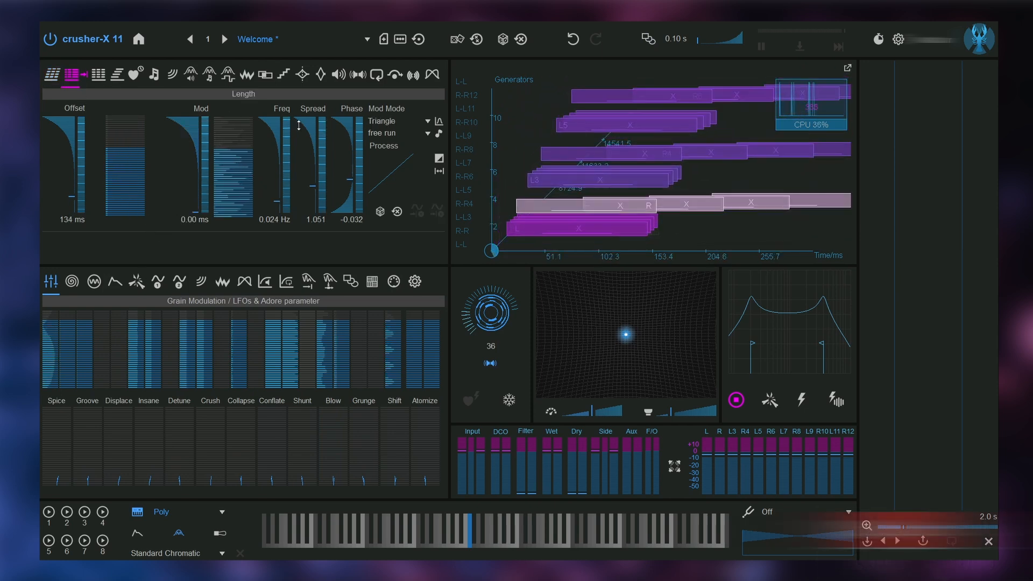
{"action": "left_click", "coordinate": [423, 122]}
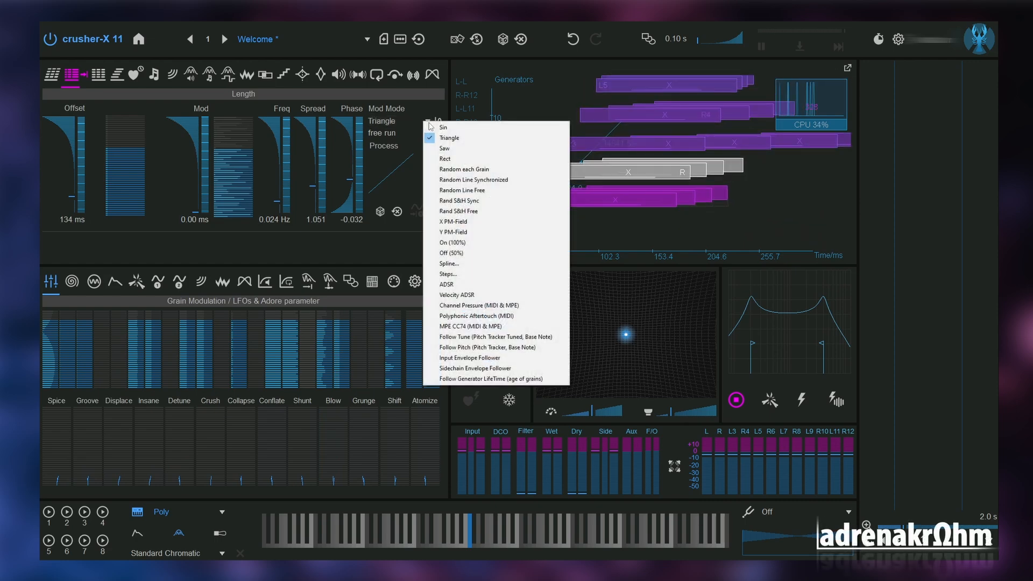
{"action": "left_click", "coordinate": [511, 171]}
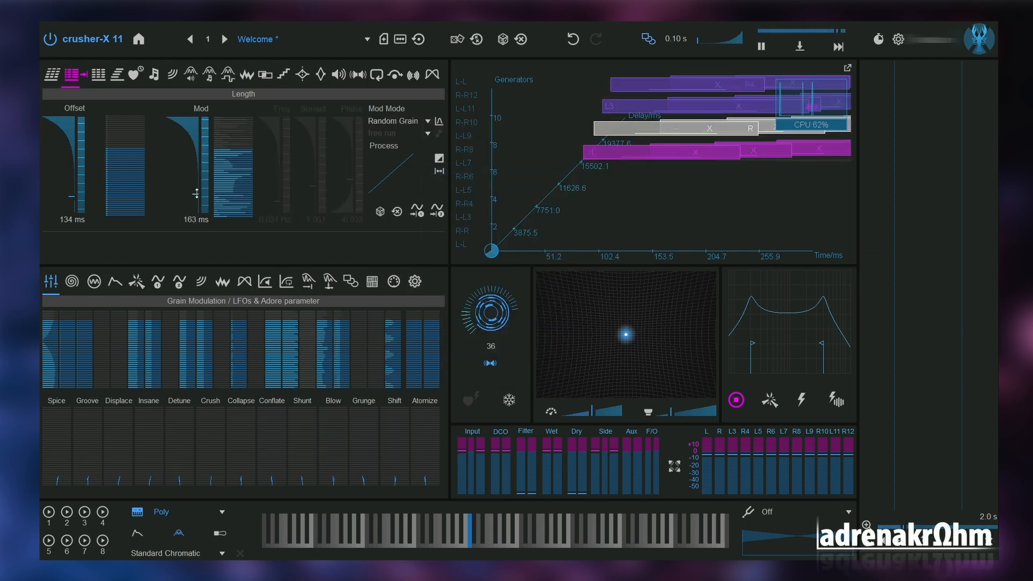
{"action": "left_click_drag", "start_coordinate": [196, 178], "coordinate": [195, 154]}
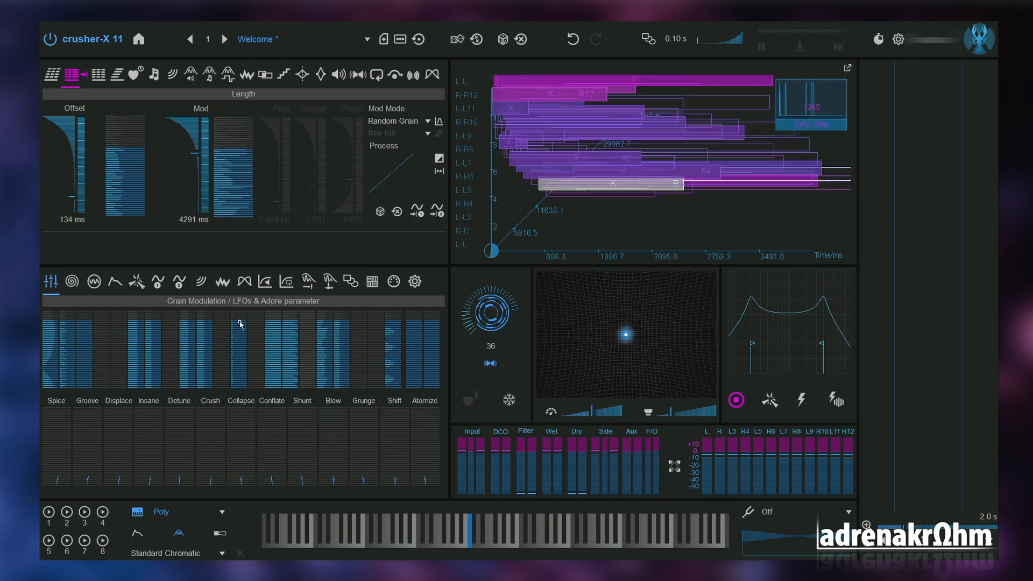
Show the modulation settings of the Speed parameter and the X-Crush parameter.
{"action": "left_click", "coordinate": [153, 75]}
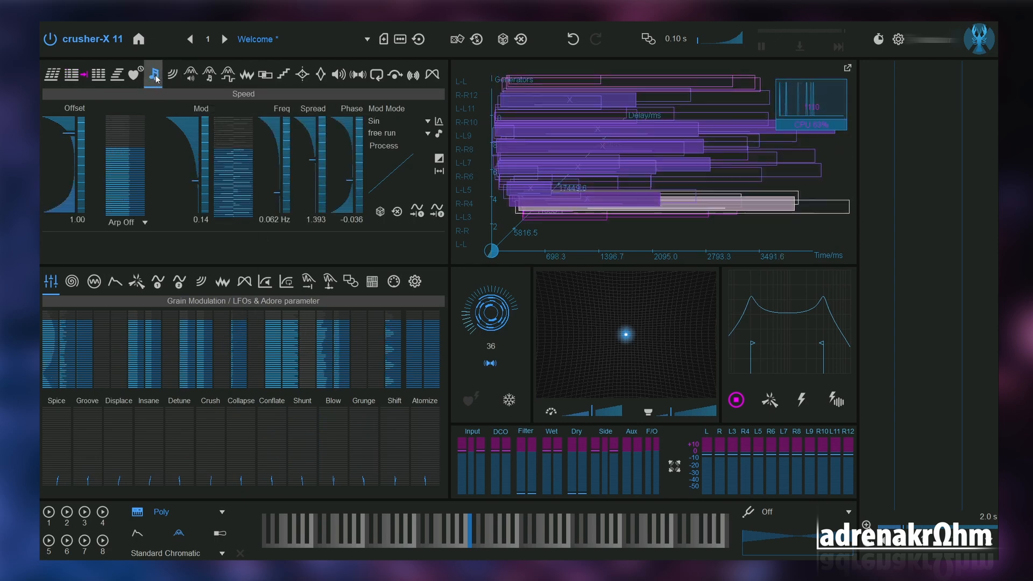
{"action": "left_click", "coordinate": [265, 75]}
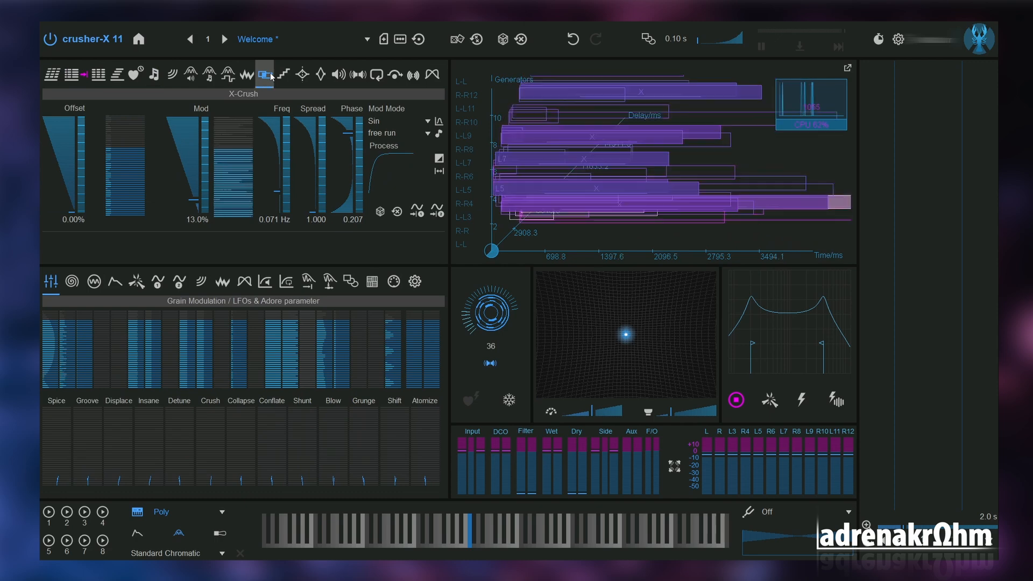
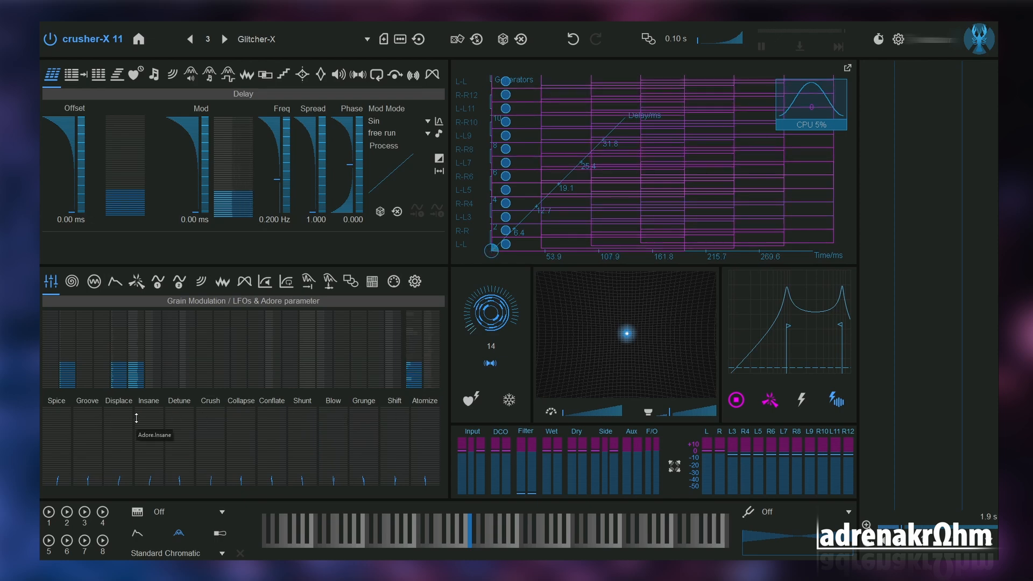
Start playback with the Glitcher-X preset, raise the Adore parameters from Spice through Atomize, and vary their amounts.
{"action": "key", "text": "space"}
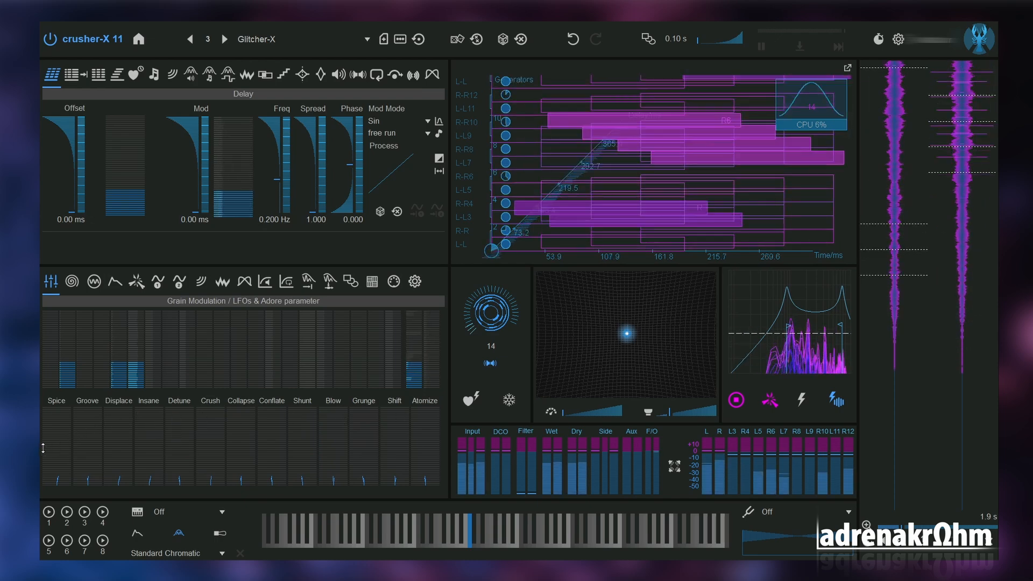
{"action": "left_click_drag", "start_coordinate": [54, 451], "coordinate": [64, 428]}
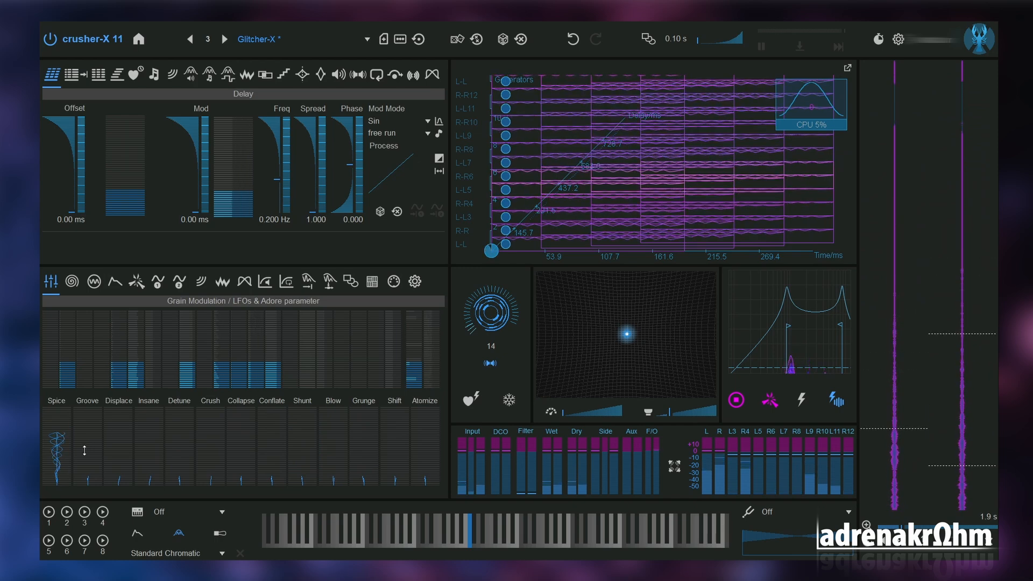
{"action": "mouse_move", "coordinate": [85, 467]}
{"action": "left_mouse_down"}
{"action": "mouse_move", "coordinate": [88, 431]}
{"action": "mouse_move", "coordinate": [63, 452]}
{"action": "mouse_move", "coordinate": [122, 438]}
{"action": "mouse_move", "coordinate": [126, 428]}
{"action": "mouse_move", "coordinate": [183, 437]}
{"action": "mouse_move", "coordinate": [187, 427]}
{"action": "mouse_move", "coordinate": [212, 427]}
{"action": "mouse_move", "coordinate": [303, 463]}
{"action": "mouse_move", "coordinate": [424, 457]}
{"action": "left_mouse_up"}
{"action": "left_click", "coordinate": [264, 75]}
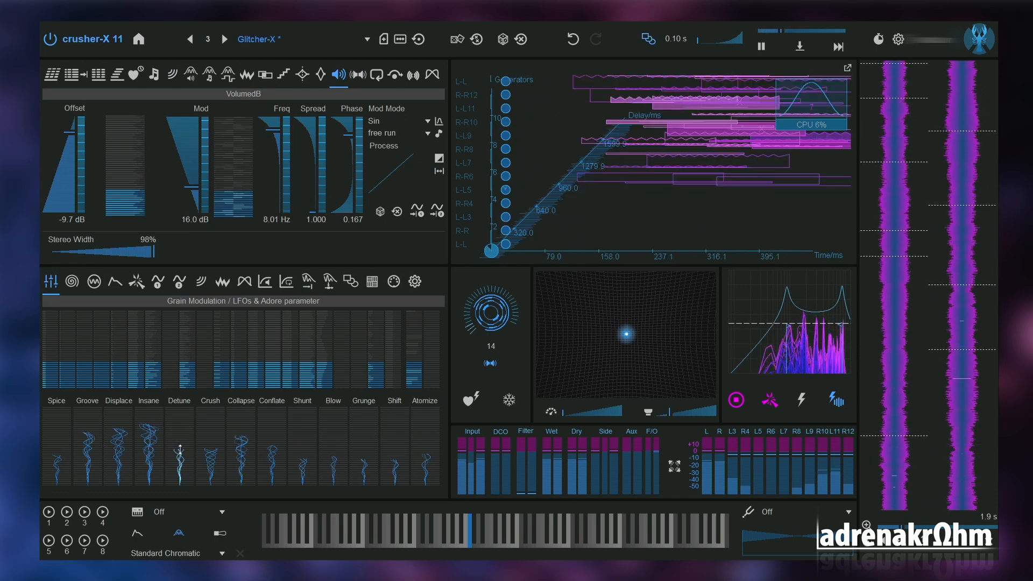
{"action": "mouse_move", "coordinate": [118, 446]}
{"action": "left_mouse_down"}
{"action": "mouse_move", "coordinate": [115, 455]}
{"action": "mouse_move", "coordinate": [83, 445]}
{"action": "left_mouse_up"}
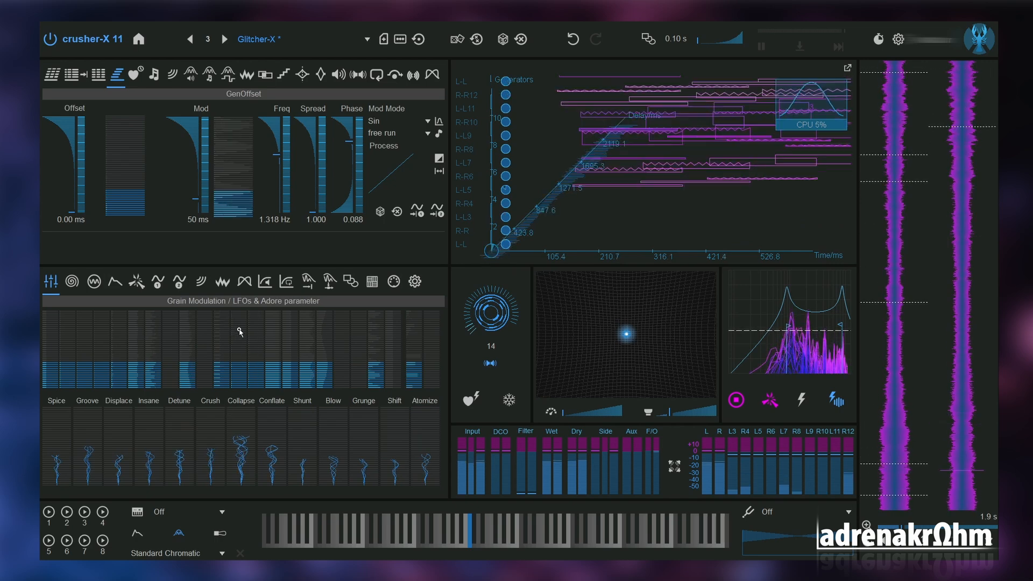
Set the Speed parameter's offset to -0.08 and its modulation to 0.16.
{"action": "left_click", "coordinate": [142, 77]}
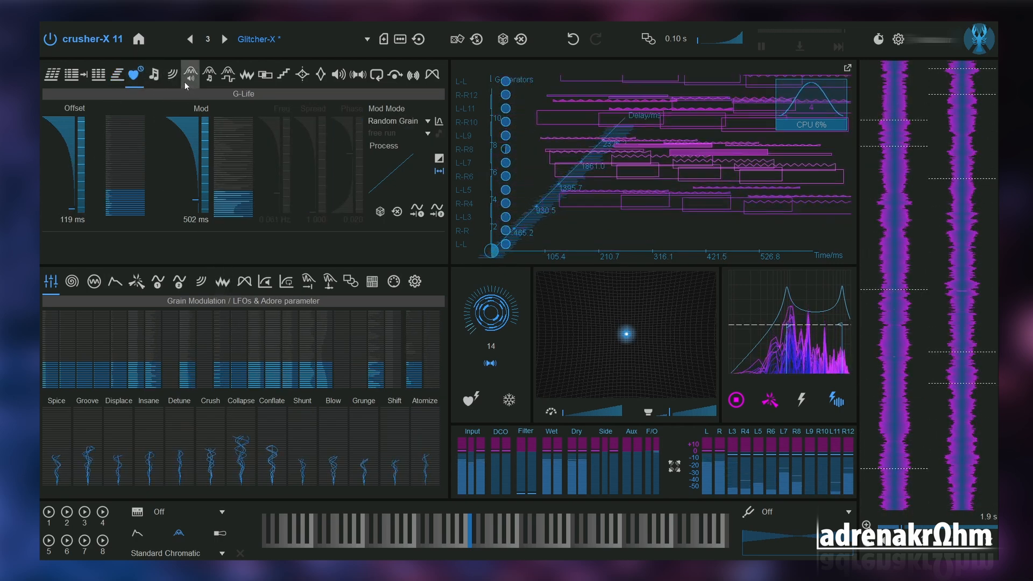
{"action": "left_click", "coordinate": [154, 75]}
{"action": "left_click_drag", "start_coordinate": [74, 136], "coordinate": [76, 175]}
{"action": "left_click_drag", "start_coordinate": [197, 205], "coordinate": [197, 197]}
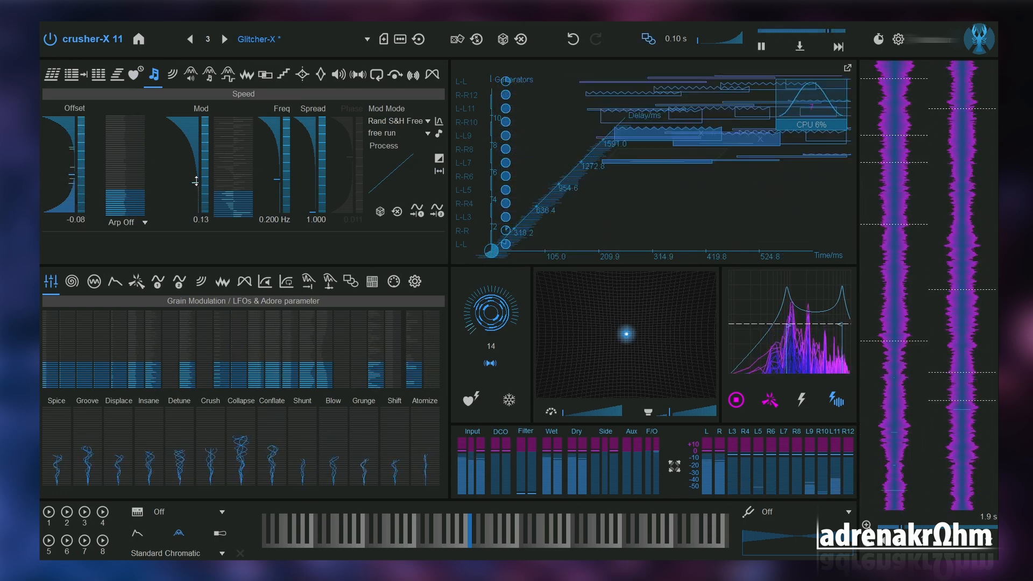
Try Saw as the Speed modulation mode, switch it to Sin at 0.682 Hz, and reduce the modulation to 0.08.
{"action": "left_click", "coordinate": [428, 121]}
{"action": "left_click", "coordinate": [474, 150]}
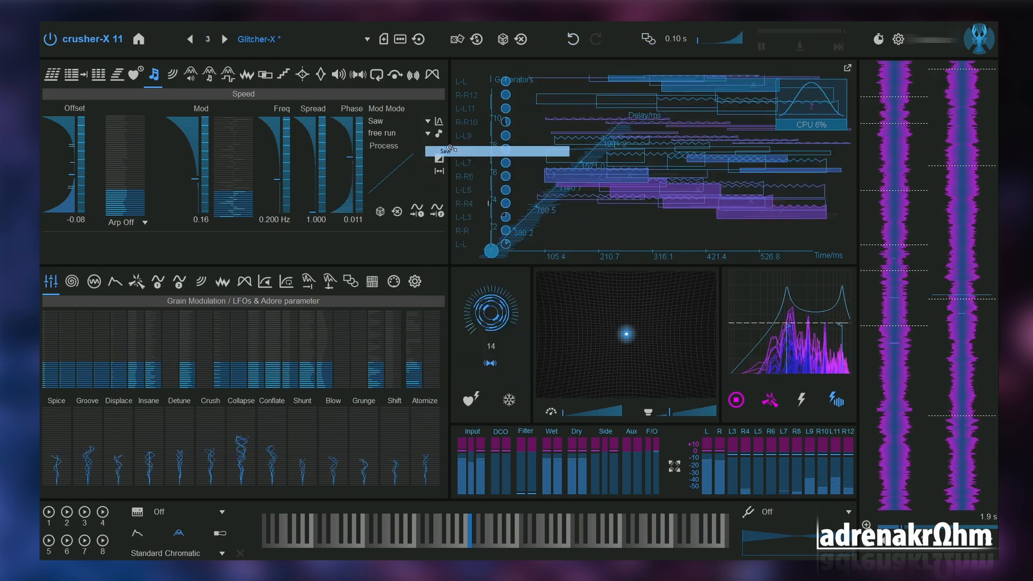
{"action": "left_click", "coordinate": [427, 121]}
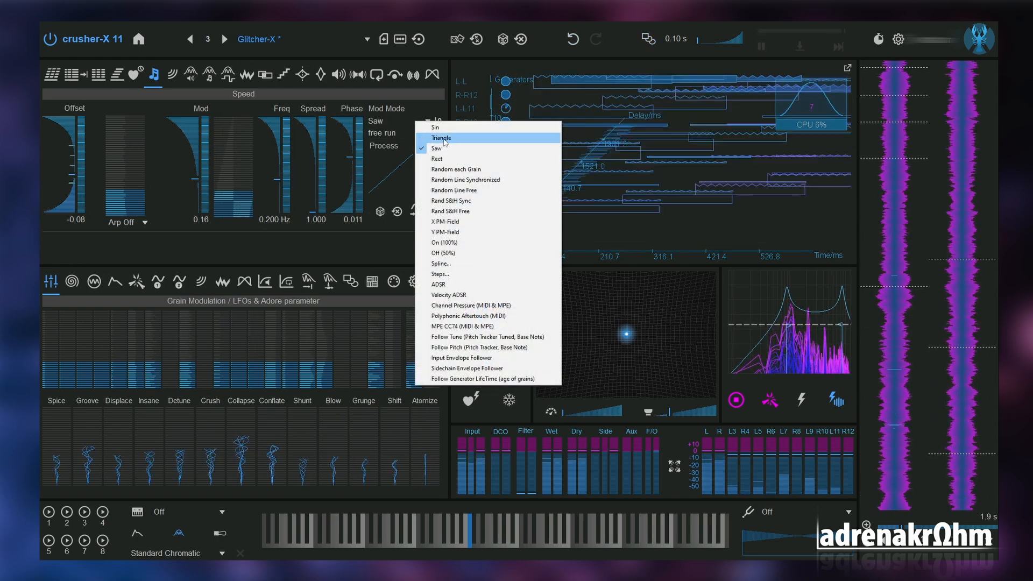
{"action": "left_click", "coordinate": [436, 128]}
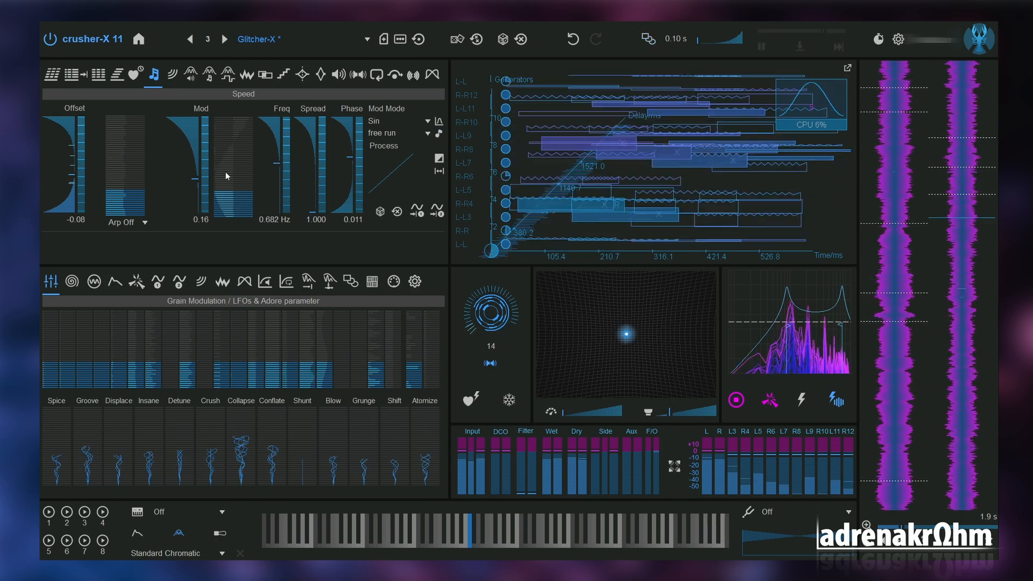
{"action": "left_click_drag", "start_coordinate": [196, 179], "coordinate": [195, 185]}
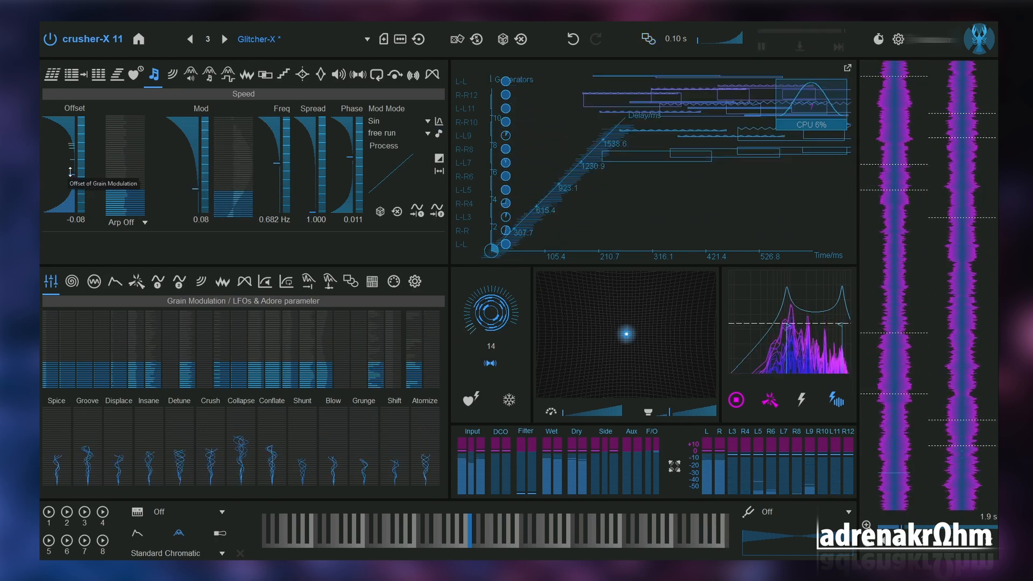
{"action": "left_click", "coordinate": [315, 187]}
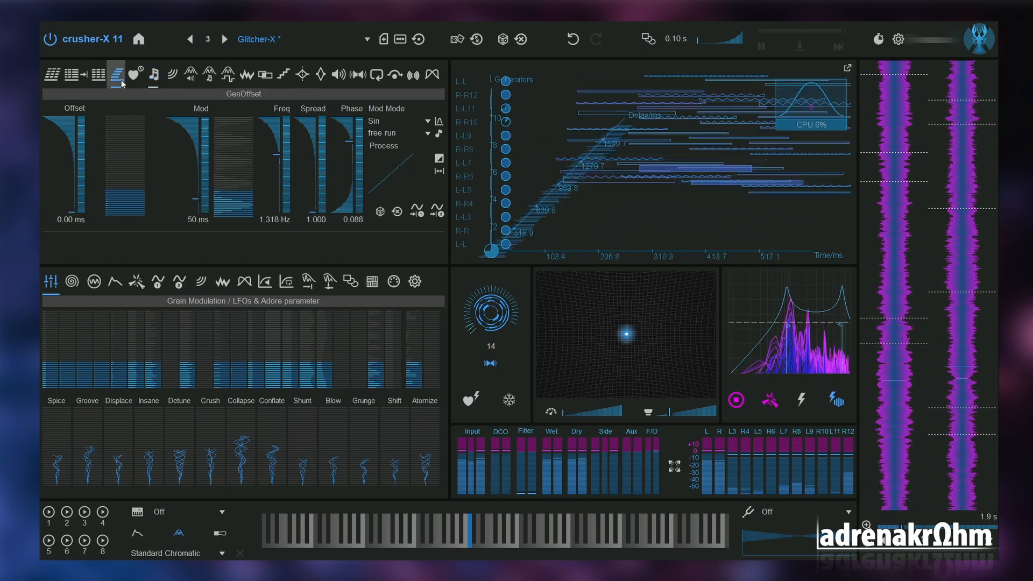
Raise the Length offset to 704 ms and reduce the number of grain generators to 9.
{"action": "left_click", "coordinate": [73, 76]}
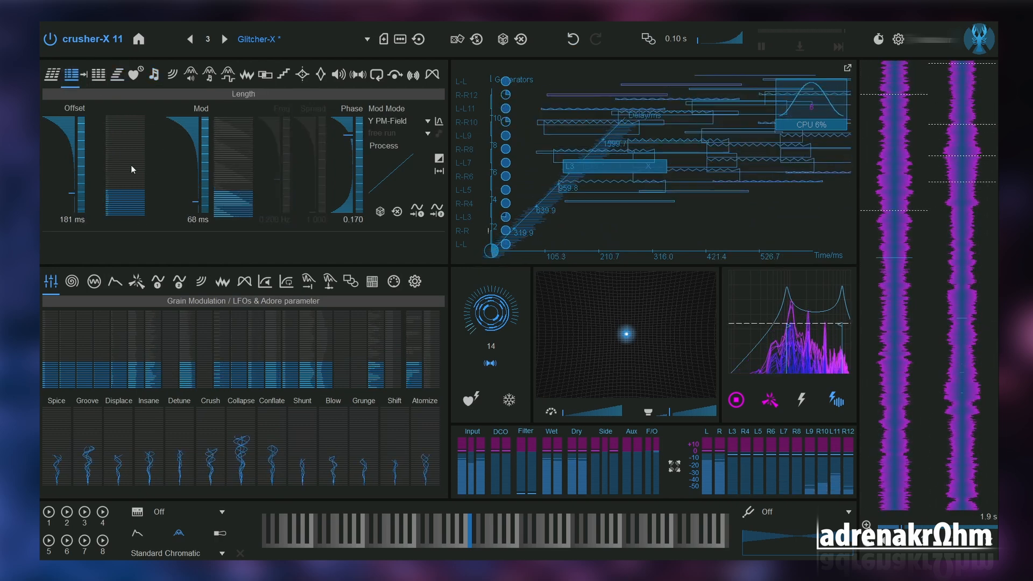
{"action": "mouse_move", "coordinate": [73, 190]}
{"action": "left_mouse_down"}
{"action": "mouse_move", "coordinate": [71, 140]}
{"action": "mouse_move", "coordinate": [69, 192]}
{"action": "left_mouse_up"}
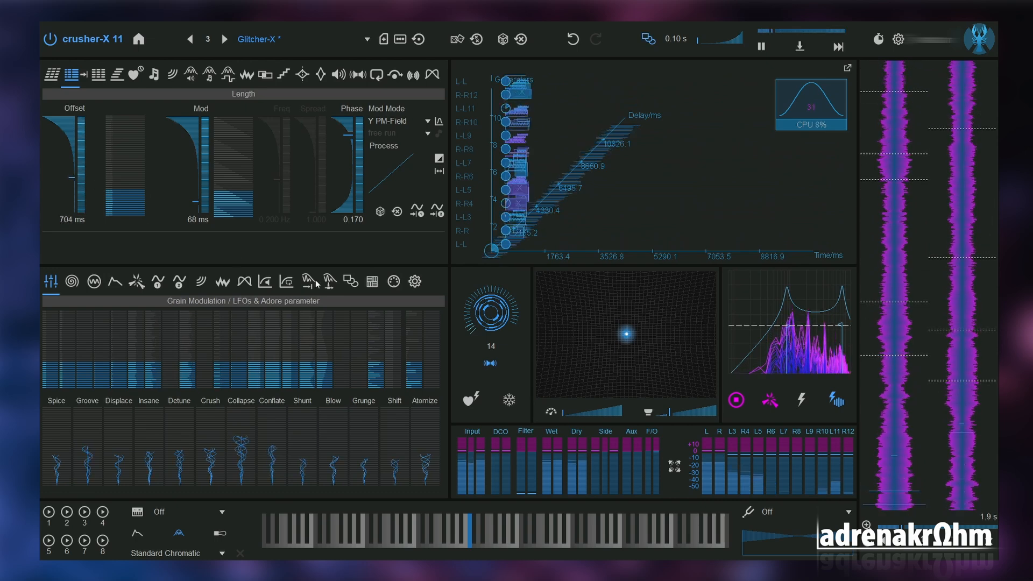
{"action": "left_click_drag", "start_coordinate": [471, 311], "coordinate": [471, 313]}
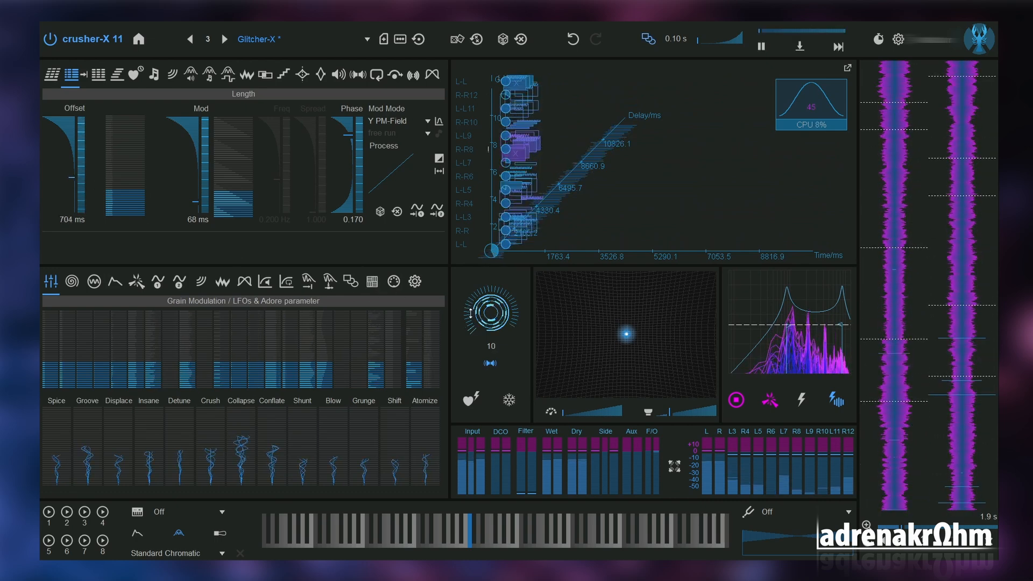
Set the Delay parameter's modulation to 614 ms, and raise the Adore amounts of Insane, Displace and Detune.
{"action": "left_click", "coordinate": [52, 75]}
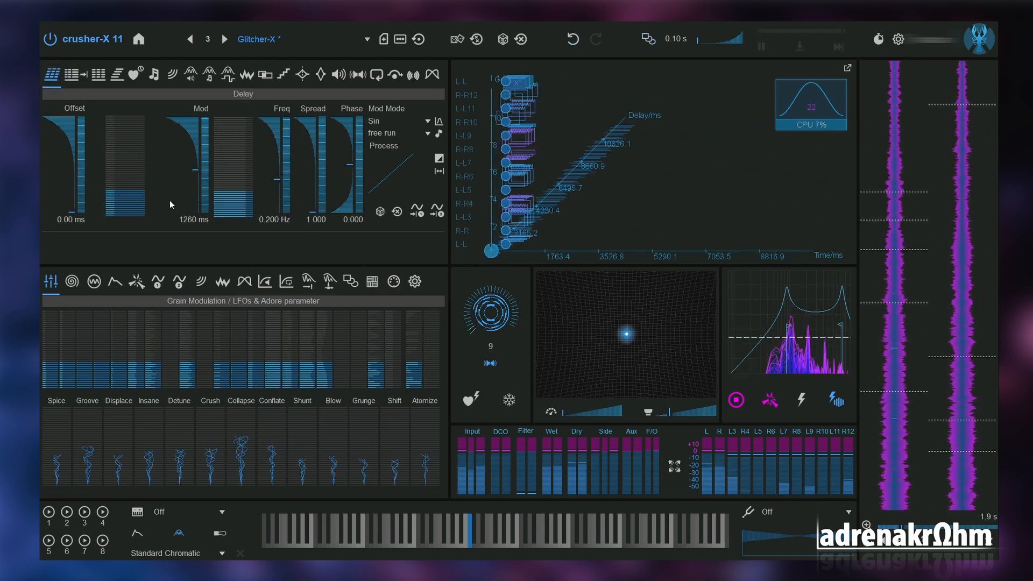
{"action": "mouse_move", "coordinate": [198, 177]}
{"action": "left_mouse_down"}
{"action": "mouse_move", "coordinate": [197, 190]}
{"action": "mouse_move", "coordinate": [197, 179]}
{"action": "left_mouse_up"}
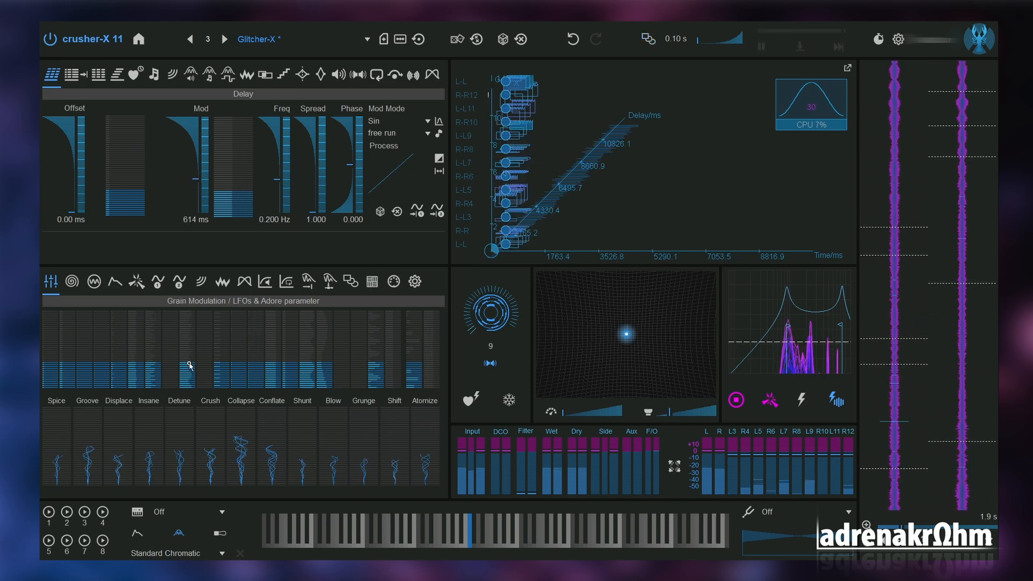
{"action": "left_click", "coordinate": [153, 431]}
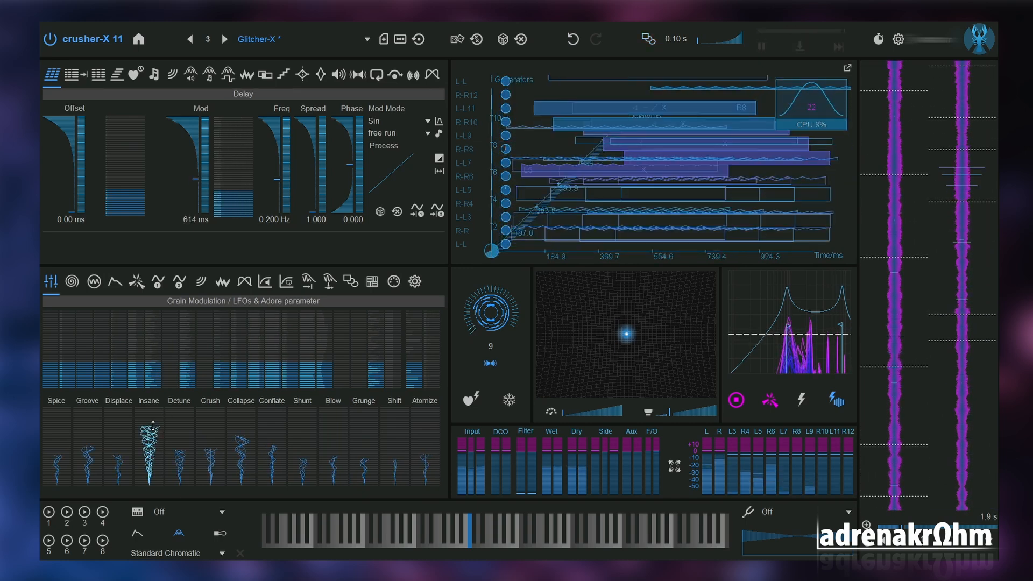
{"action": "left_click_drag", "start_coordinate": [114, 447], "coordinate": [118, 427]}
{"action": "left_click_drag", "start_coordinate": [180, 440], "coordinate": [181, 422]}
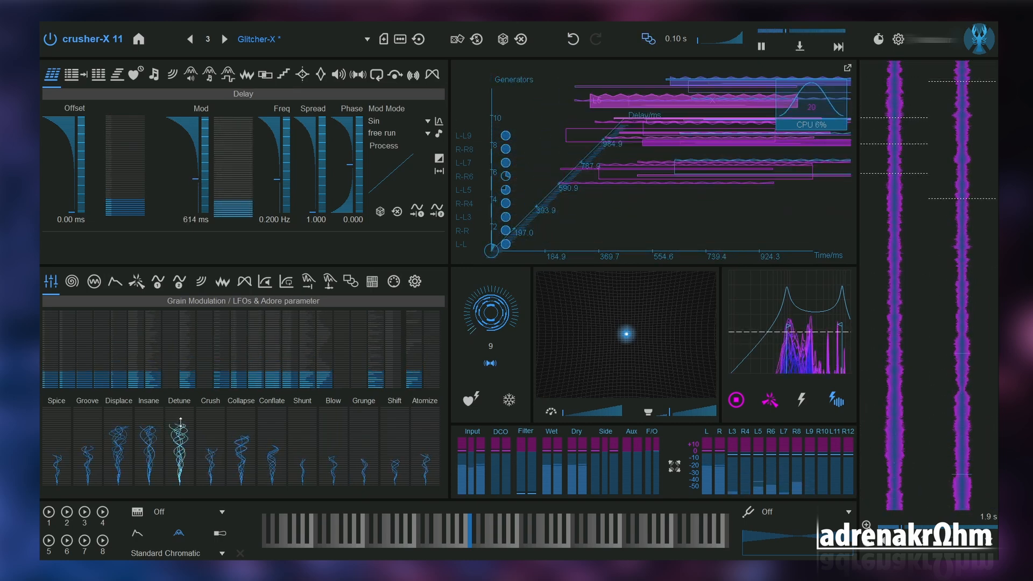
Reduce the number of grain generators to 3 and vary the Adore amounts, including Shift, Detune and Displace.
{"action": "mouse_move", "coordinate": [492, 316]}
{"action": "left_mouse_down"}
{"action": "mouse_move", "coordinate": [494, 294]}
{"action": "mouse_move", "coordinate": [489, 316]}
{"action": "left_mouse_up"}
{"action": "left_click_drag", "start_coordinate": [407, 440], "coordinate": [406, 424]}
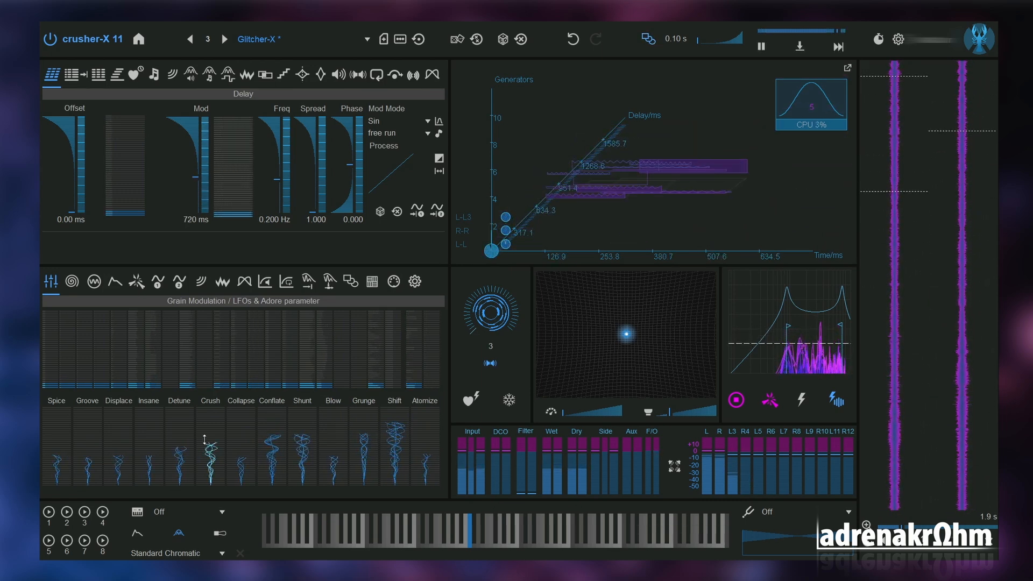
{"action": "mouse_move", "coordinate": [183, 455]}
{"action": "left_mouse_down"}
{"action": "mouse_move", "coordinate": [181, 433]}
{"action": "mouse_move", "coordinate": [124, 443]}
{"action": "left_mouse_up"}
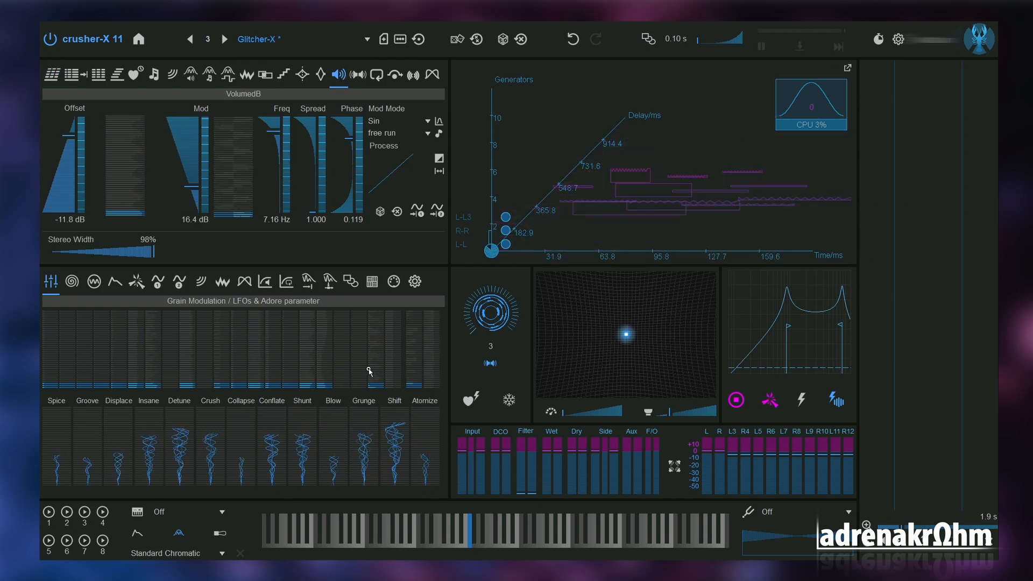
Open the mapping editor's globally stored Adore mappings and go to the first Spice entry.
{"action": "left_click", "coordinate": [394, 281]}
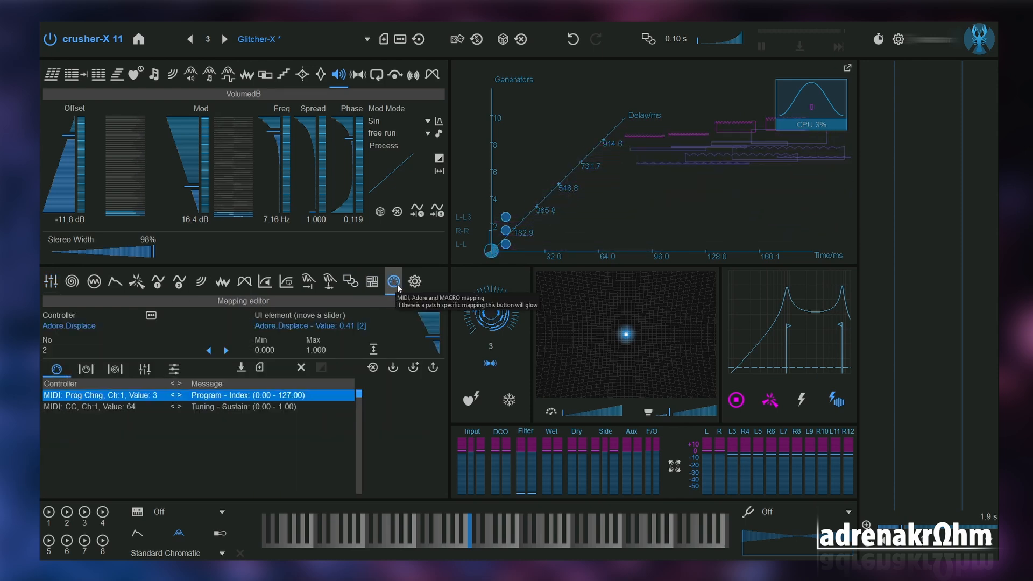
{"action": "left_click", "coordinate": [143, 371]}
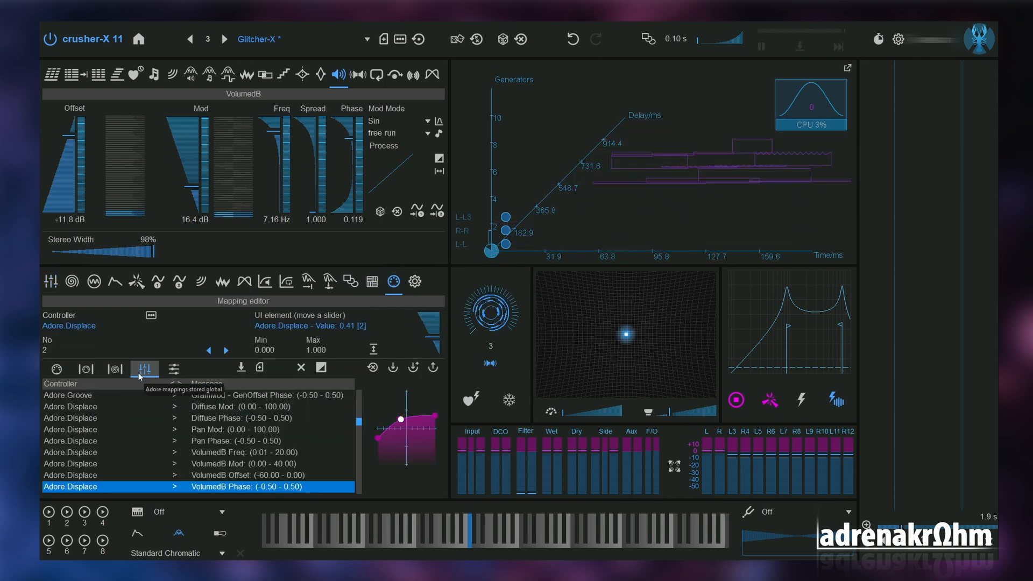
{"action": "scroll", "coordinate": [188, 434], "scroll_direction": "up", "scroll_amount": 10}
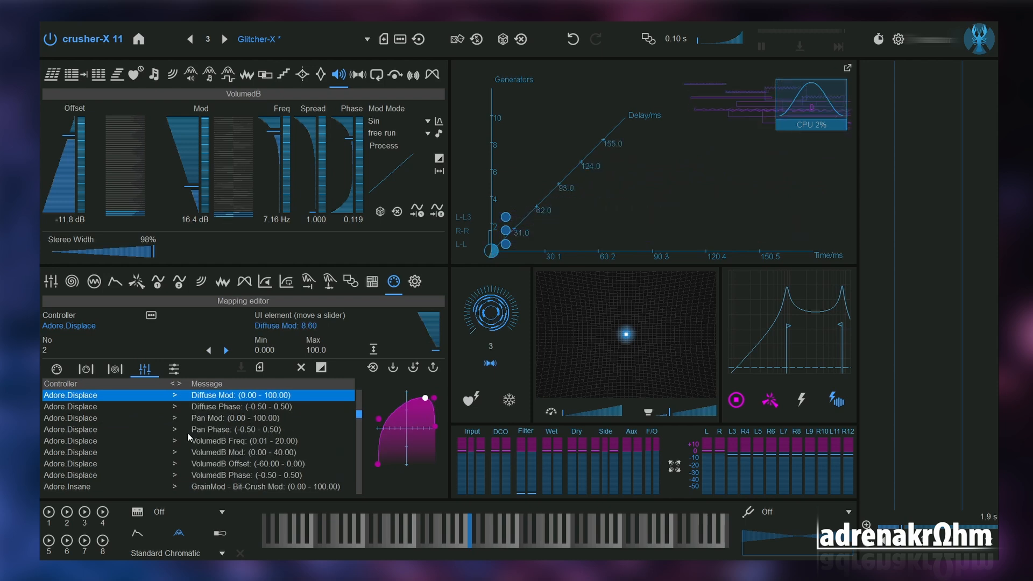
{"action": "scroll", "coordinate": [189, 434], "scroll_direction": "up", "scroll_amount": 4}
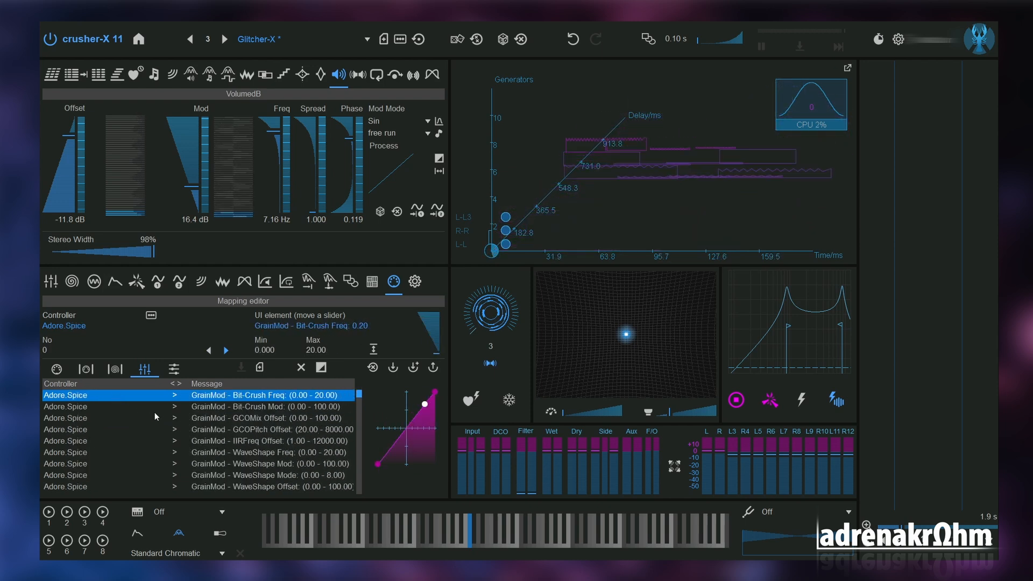
Examine the individual Spice mappings and their curves as far as Groove, returning to the Bit-Crush Freq entry.
{"action": "key", "text": "Down"}
{"action": "key", "text": "Down"}
{"action": "key", "text": "Down"}
{"action": "key", "text": "Down"}
{"action": "key", "text": "Down"}
{"action": "key", "text": "Down"}
{"action": "key", "text": "Down"}
{"action": "key", "text": "Down"}
{"action": "key", "text": "Down"}
{"action": "key", "text": "Down"}
{"action": "key", "text": "Down"}
{"action": "key", "text": "Down"}
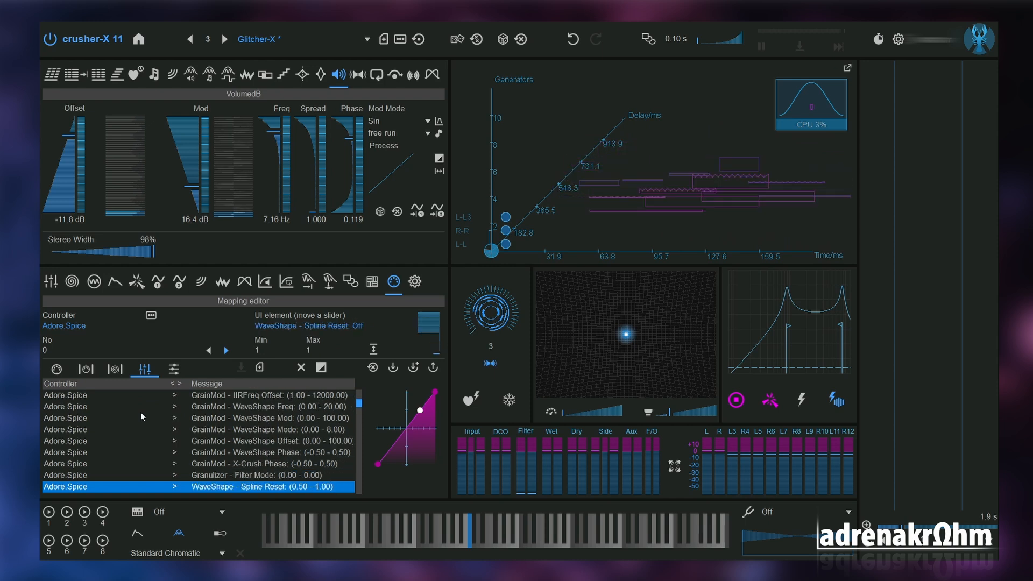
{"action": "key", "text": "Down"}
{"action": "key", "text": "Down"}
{"action": "key", "text": "Down"}
{"action": "key", "text": "Down"}
{"action": "key", "text": "Up"}
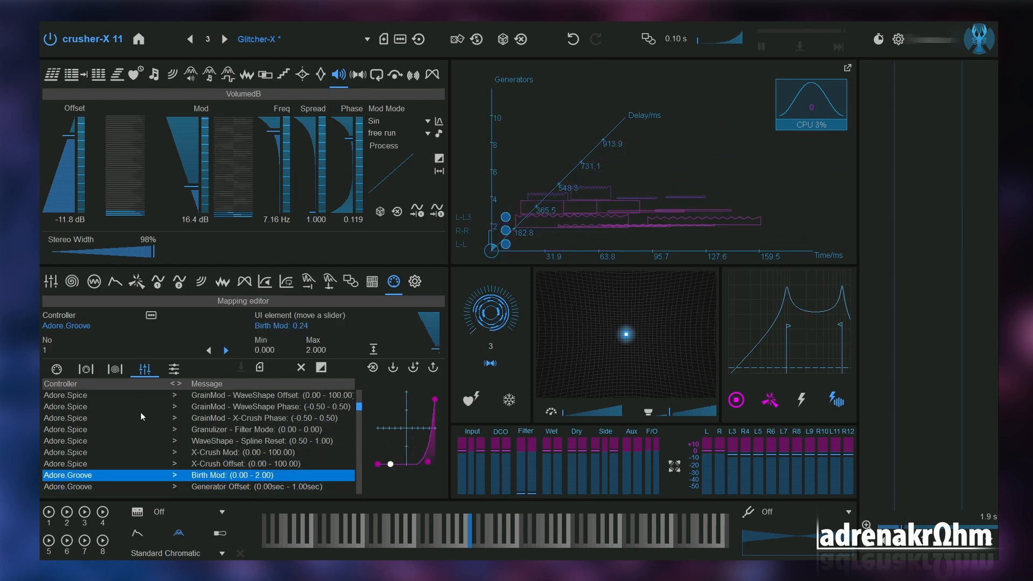
{"action": "key", "text": "Up"}
{"action": "key", "text": "Up"}
{"action": "key", "text": "Up"}
{"action": "key", "text": "Up"}
{"action": "key", "text": "Up"}
{"action": "key", "text": "Up"}
{"action": "key", "text": "Up"}
{"action": "key", "text": "Up"}
{"action": "key", "text": "Up"}
{"action": "key", "text": "Up"}
{"action": "key", "text": "Up"}
{"action": "key", "text": "Up"}
{"action": "key", "text": "Up"}
{"action": "key", "text": "Up"}
{"action": "key", "text": "Up"}
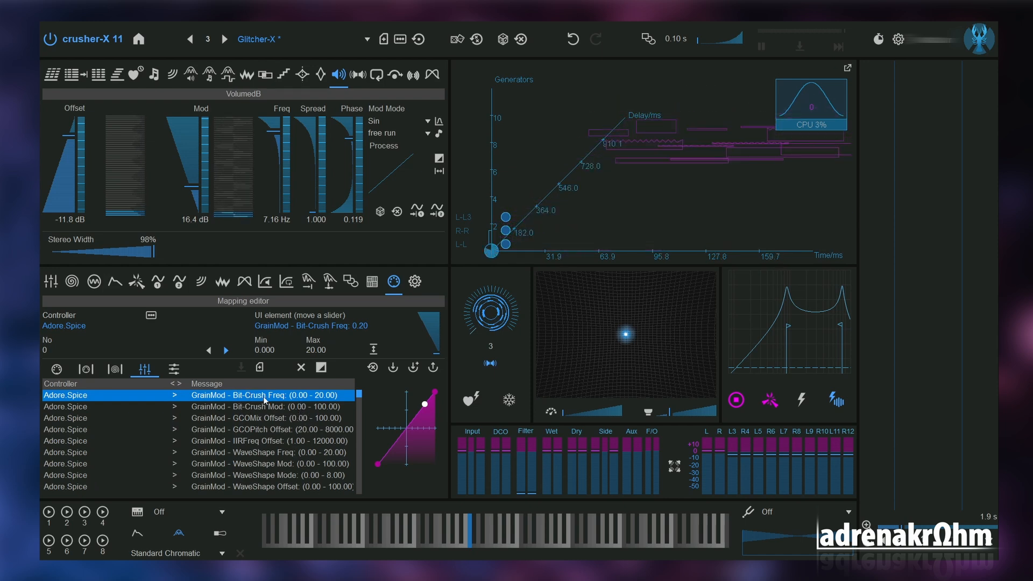
Assign the number of grain generators to MACRO 1 and turn the macro down to 1 generator.
{"action": "left_click", "coordinate": [72, 281]}
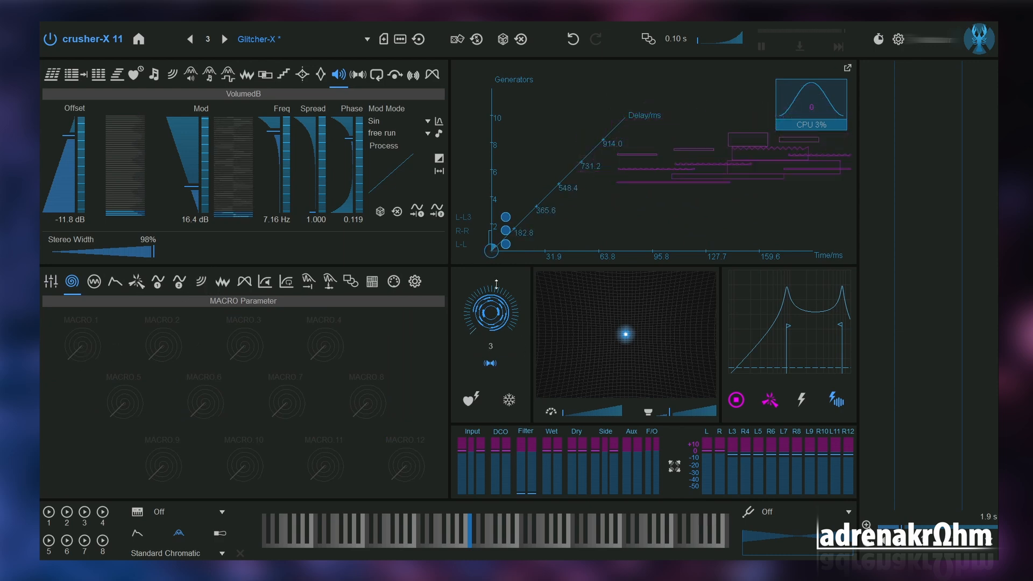
{"action": "right_click", "coordinate": [491, 317]}
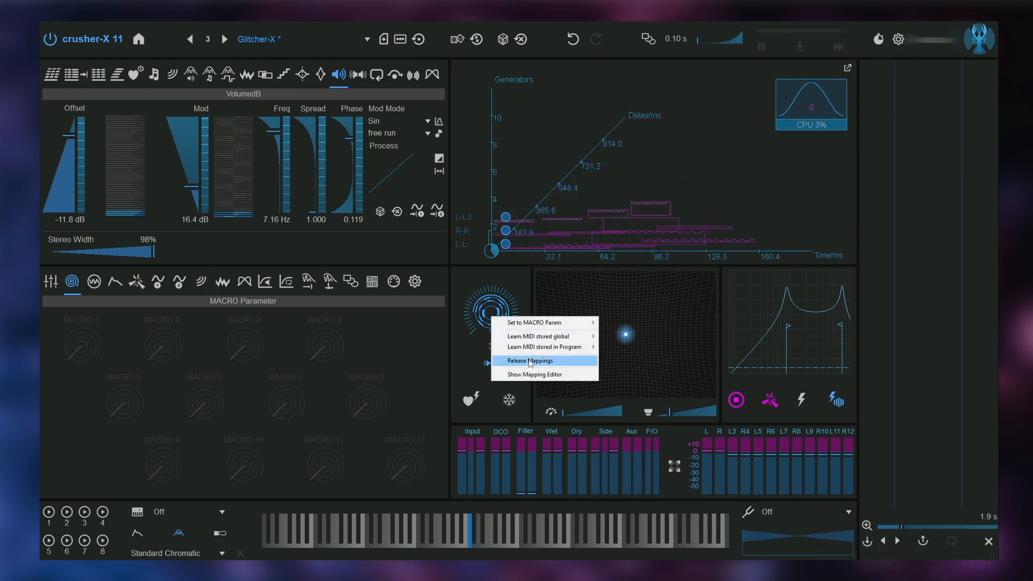
{"action": "mouse_move", "coordinate": [555, 324]}
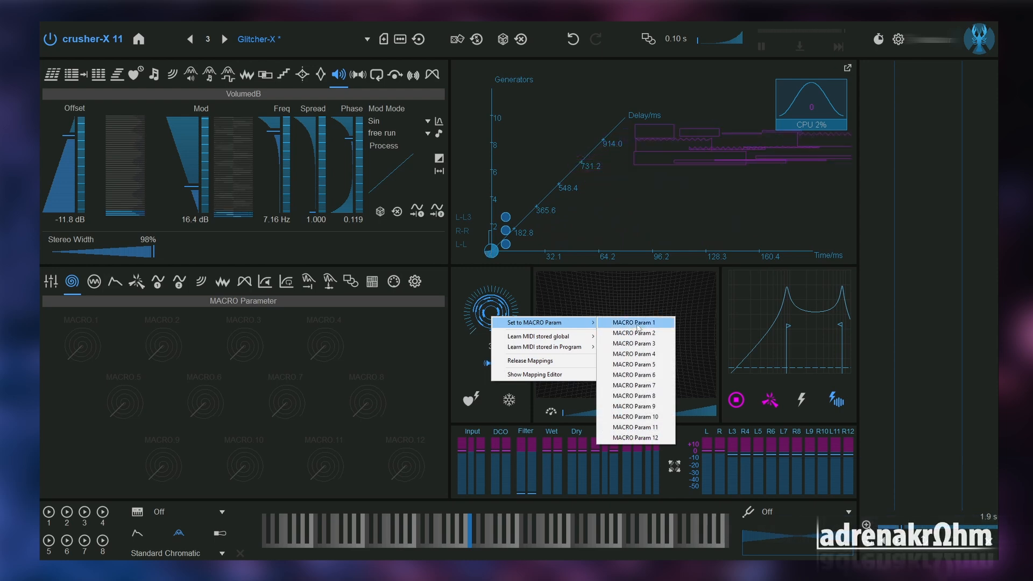
{"action": "left_click", "coordinate": [633, 323]}
{"action": "left_click_drag", "start_coordinate": [83, 345], "coordinate": [70, 389]}
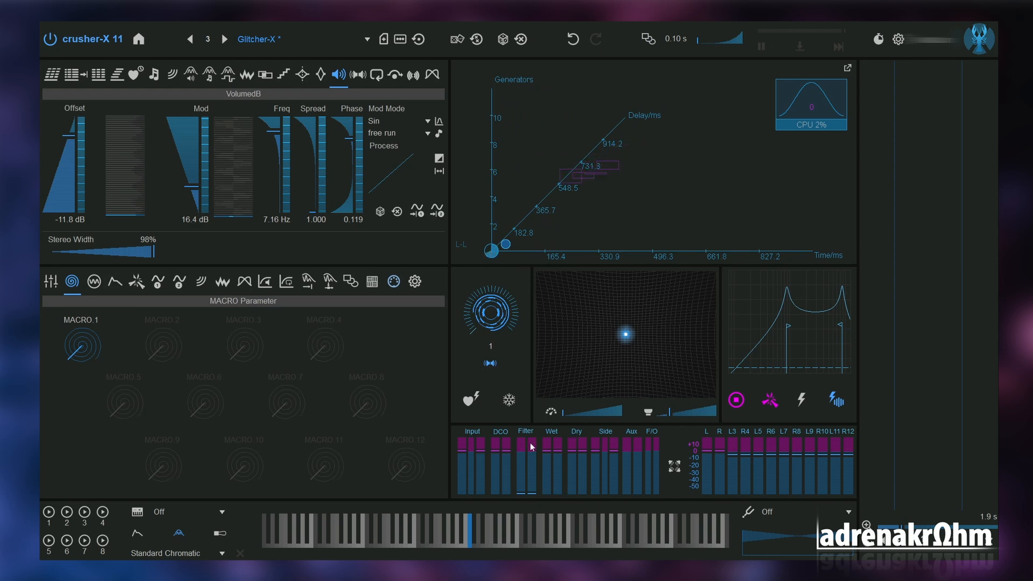
Also assign the VolumedB modulation frequency to MACRO 1 and raise the macro to 50 generators and 4.94 Hz.
{"action": "right_click", "coordinate": [278, 136]}
{"action": "mouse_move", "coordinate": [323, 141]}
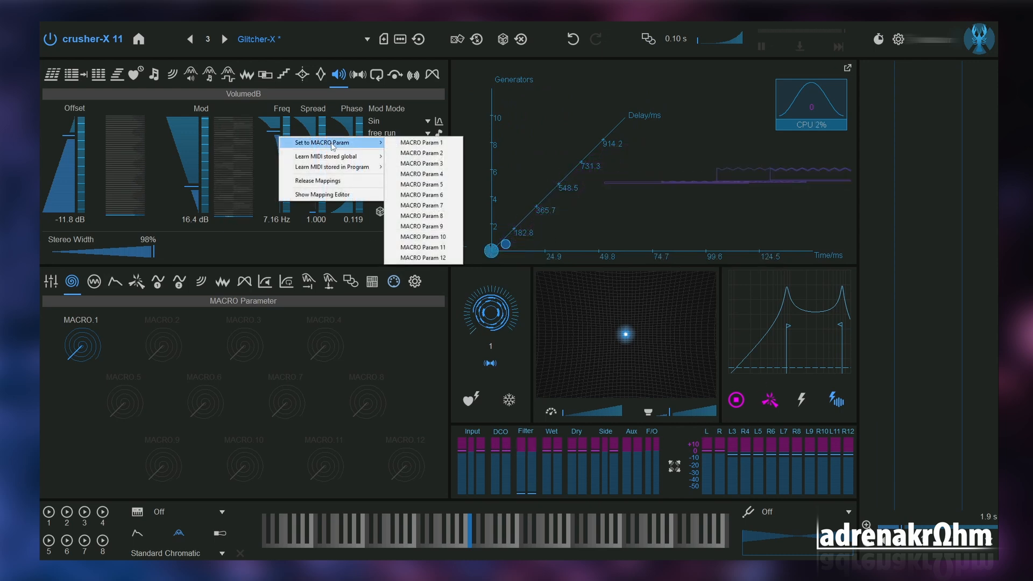
{"action": "left_click", "coordinate": [422, 143]}
{"action": "left_click_drag", "start_coordinate": [82, 346], "coordinate": [85, 320]}
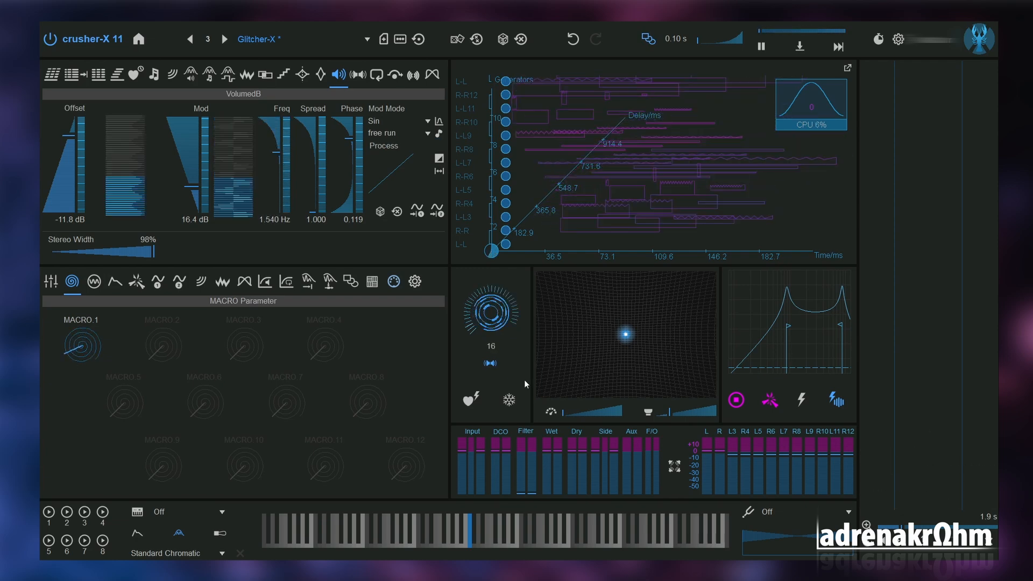
{"action": "left_click_drag", "start_coordinate": [172, 152], "coordinate": [174, 124]}
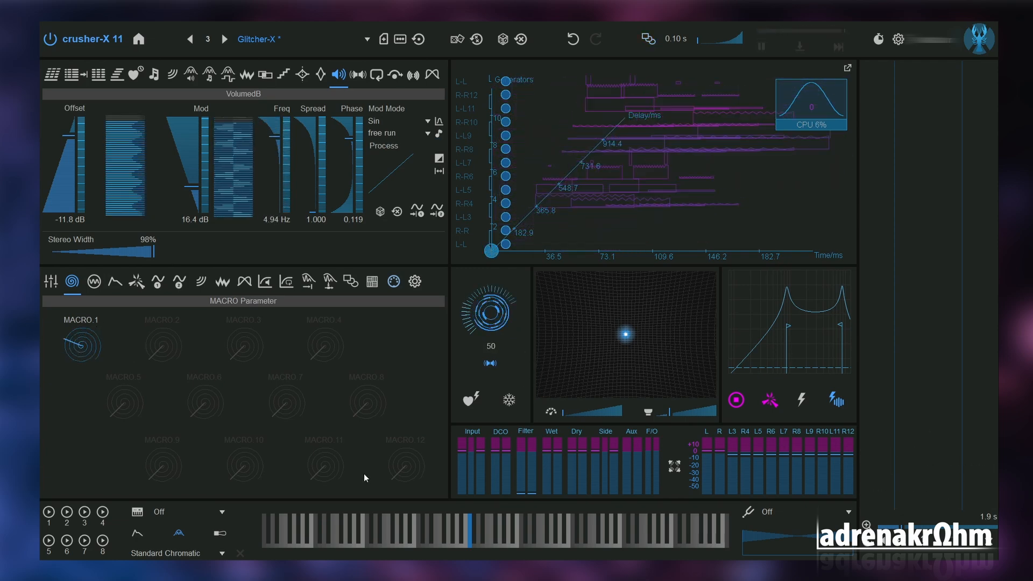
Examine the DCO & Player editor and its available DCO modes, keeping File as the mode.
{"action": "left_click", "coordinate": [94, 282]}
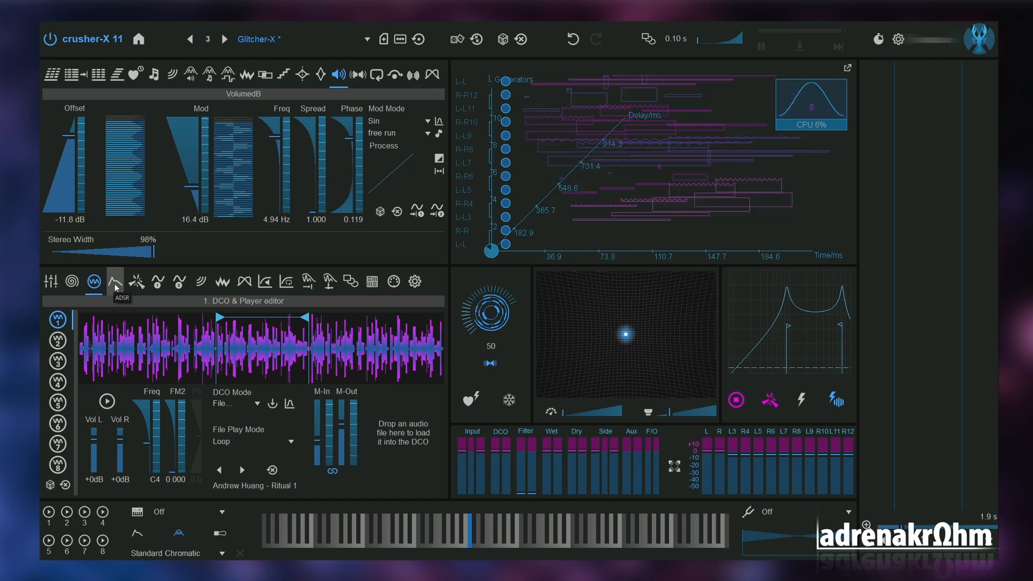
{"action": "left_click", "coordinate": [257, 404]}
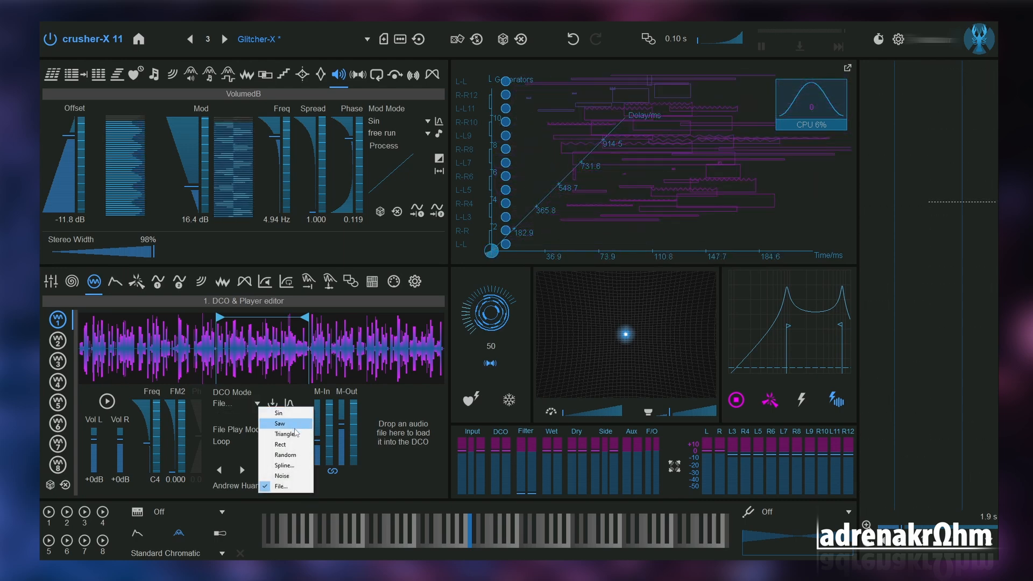
{"action": "left_click", "coordinate": [381, 392]}
Enable the ADSR envelope and bend its decay and release curves inward in the ADSR editor.
{"action": "left_click", "coordinate": [120, 287]}
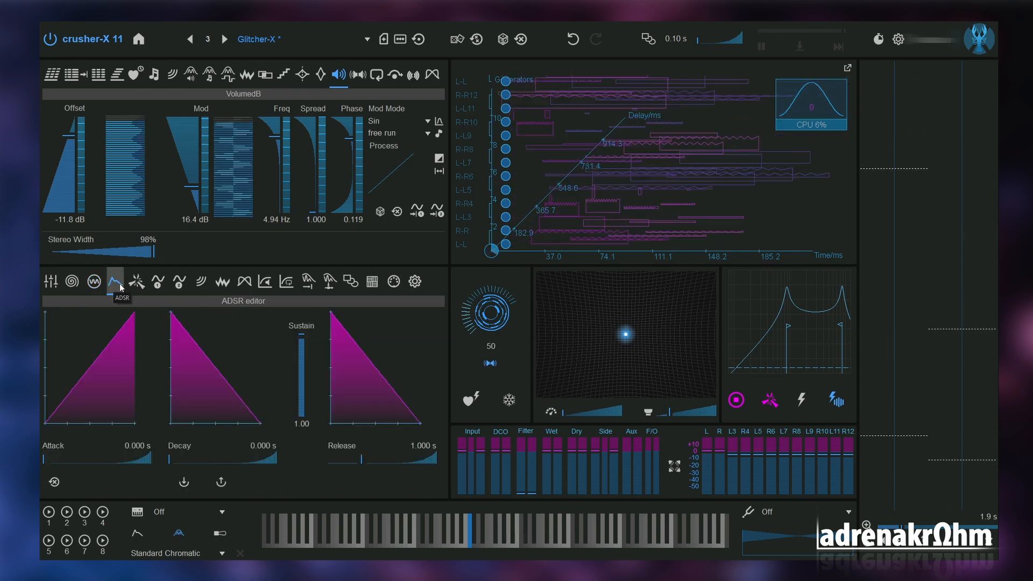
{"action": "left_click", "coordinate": [138, 539]}
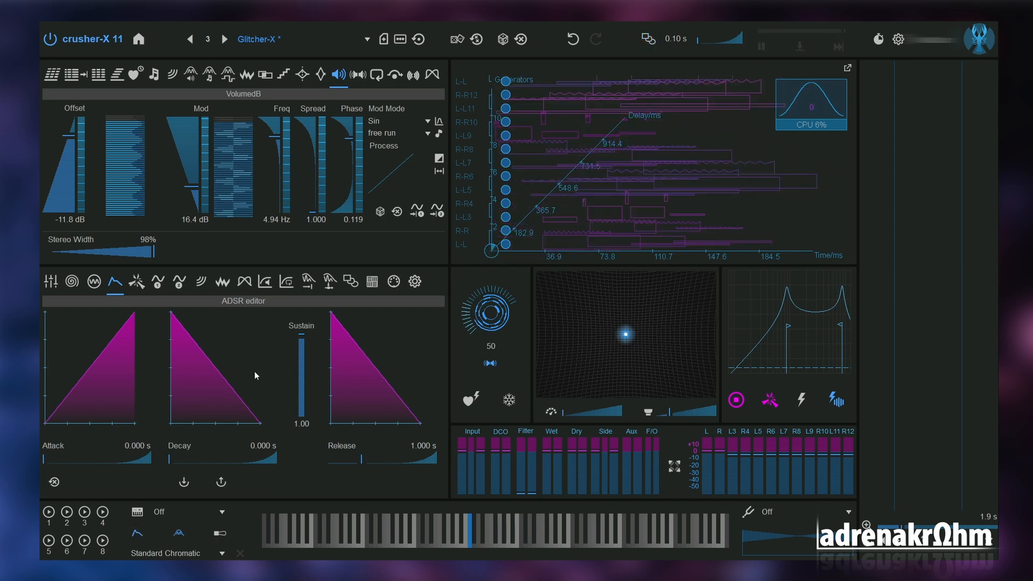
{"action": "left_click_drag", "start_coordinate": [379, 387], "coordinate": [371, 398]}
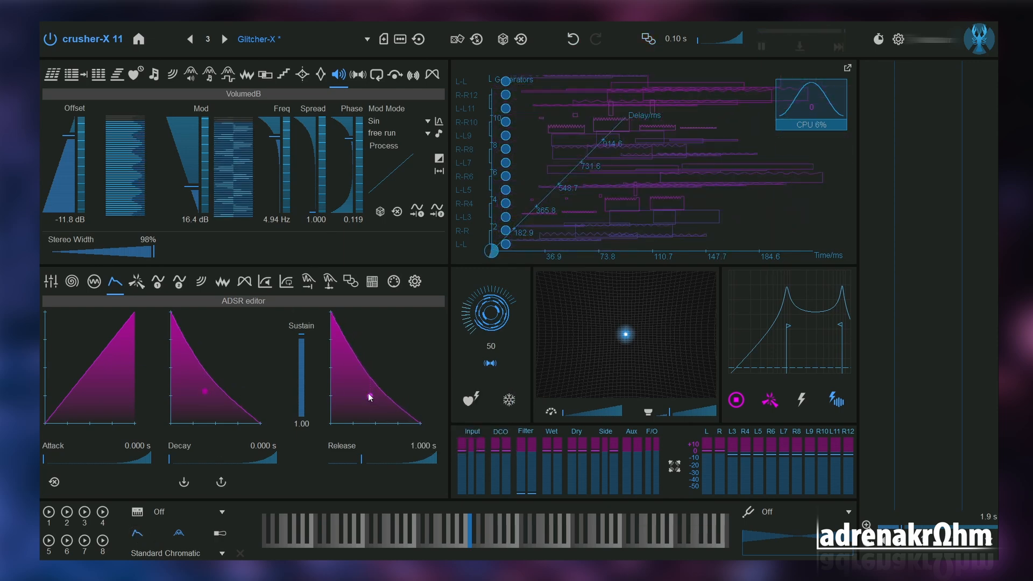
In Trigger & Glitcher, shift the trigger filter's lower and upper frequency limits and adjust the trigger level.
{"action": "left_click", "coordinate": [136, 281]}
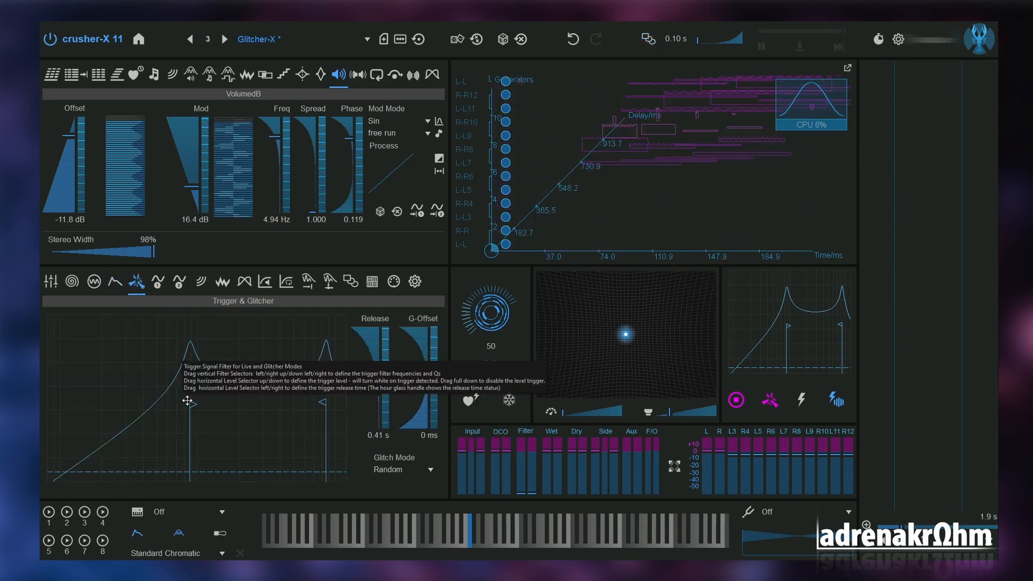
{"action": "left_click_drag", "start_coordinate": [191, 403], "coordinate": [122, 404]}
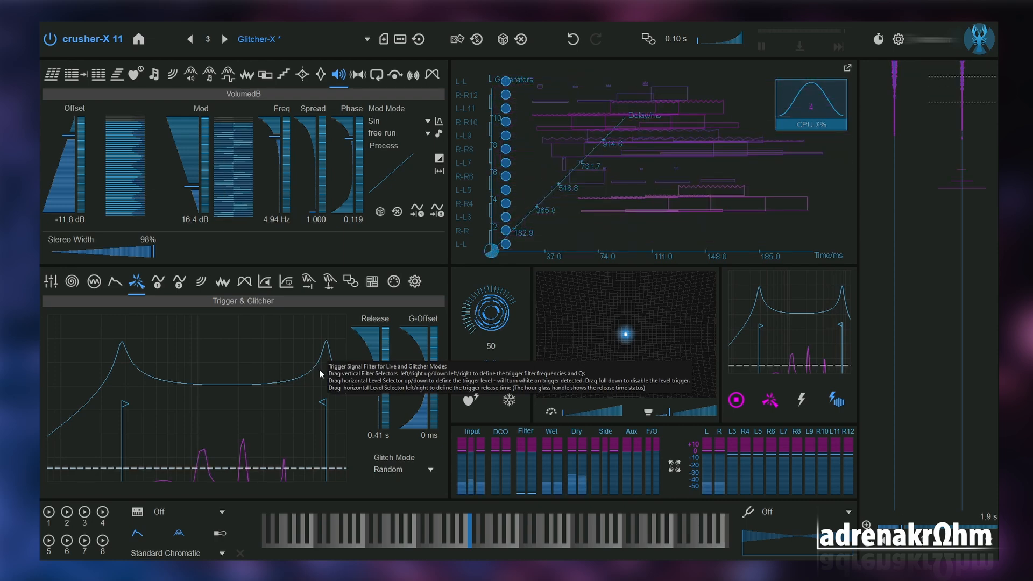
{"action": "left_click_drag", "start_coordinate": [125, 402], "coordinate": [243, 411]}
{"action": "left_click_drag", "start_coordinate": [323, 402], "coordinate": [205, 408]}
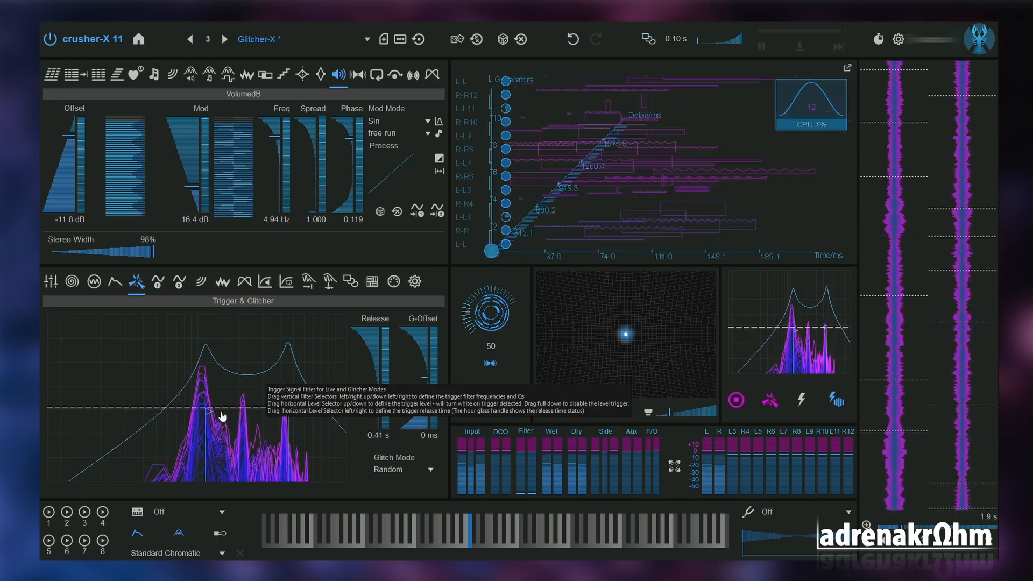
{"action": "left_click_drag", "start_coordinate": [136, 412], "coordinate": [138, 405]}
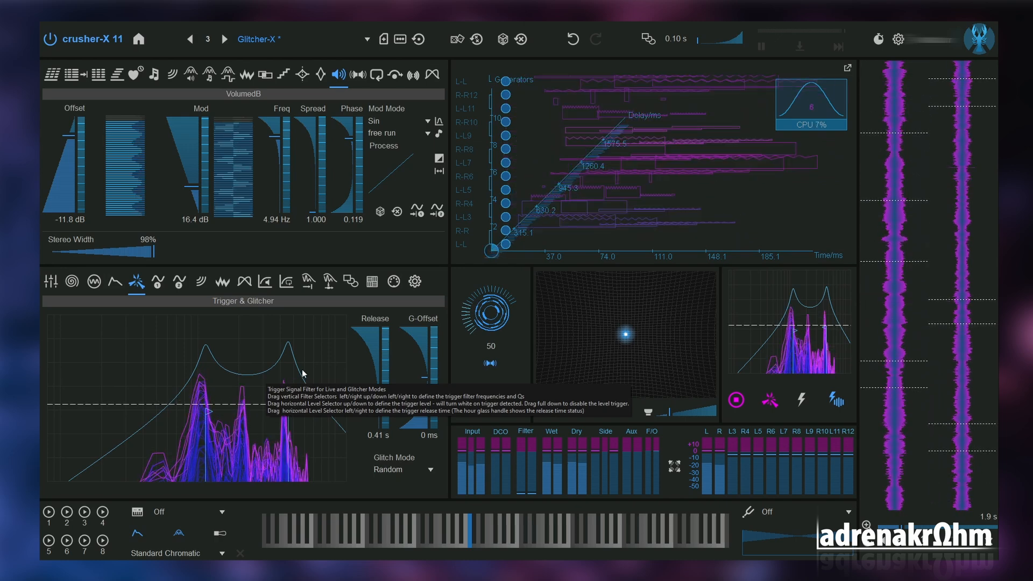
In global modulator Glob-1, review Mod 1's target list and route Mod 3 to the X-Crush modulation at +4%.
{"action": "left_click", "coordinate": [159, 283]}
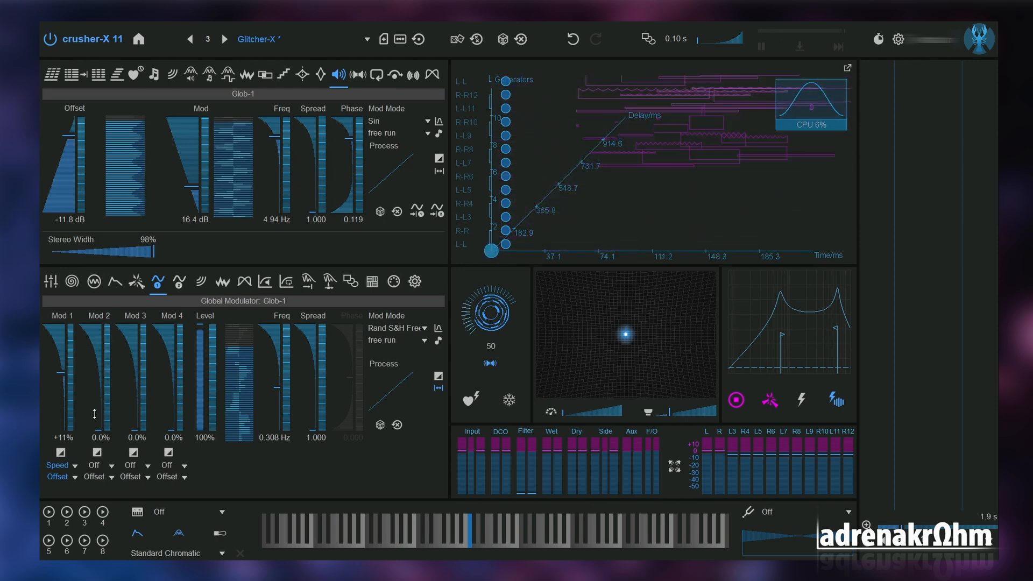
{"action": "left_click", "coordinate": [75, 465]}
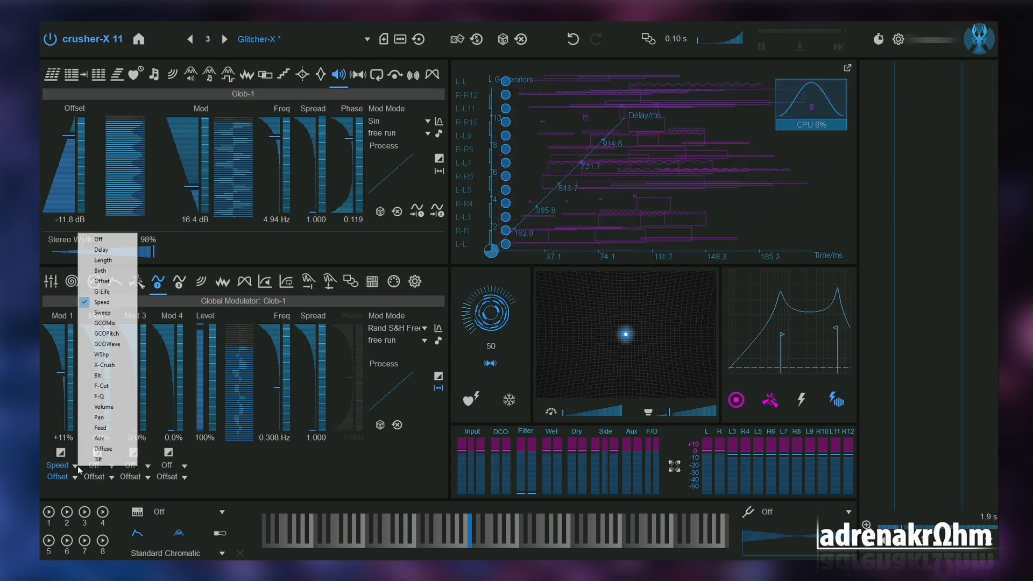
{"action": "left_click", "coordinate": [85, 490]}
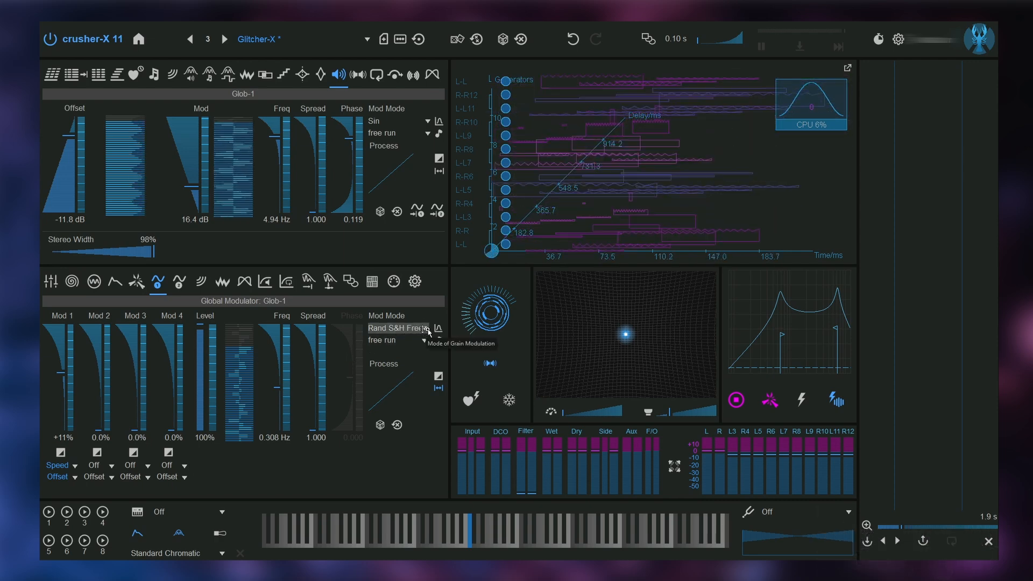
{"action": "left_click_drag", "start_coordinate": [140, 422], "coordinate": [137, 404]}
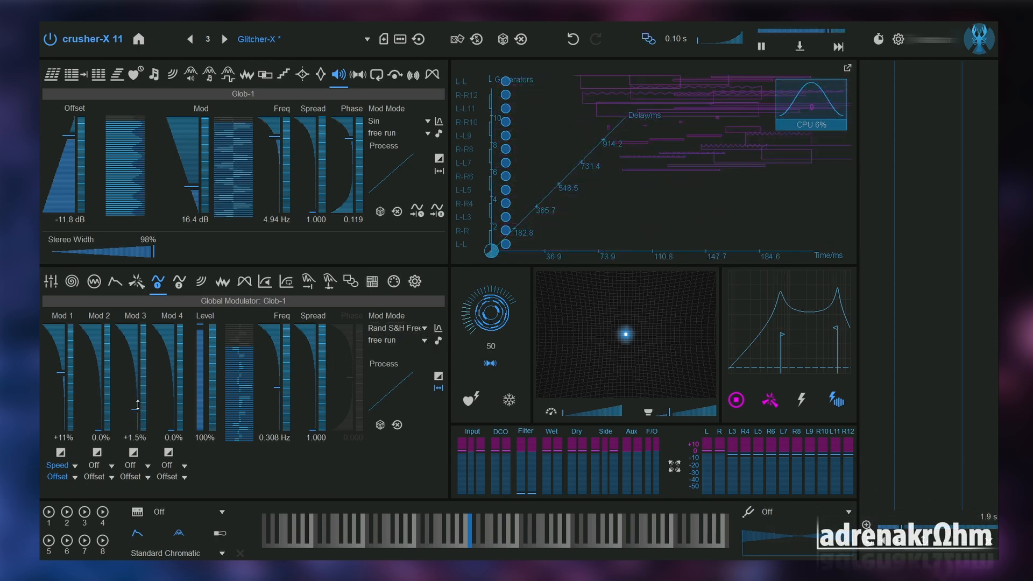
{"action": "left_click", "coordinate": [147, 466]}
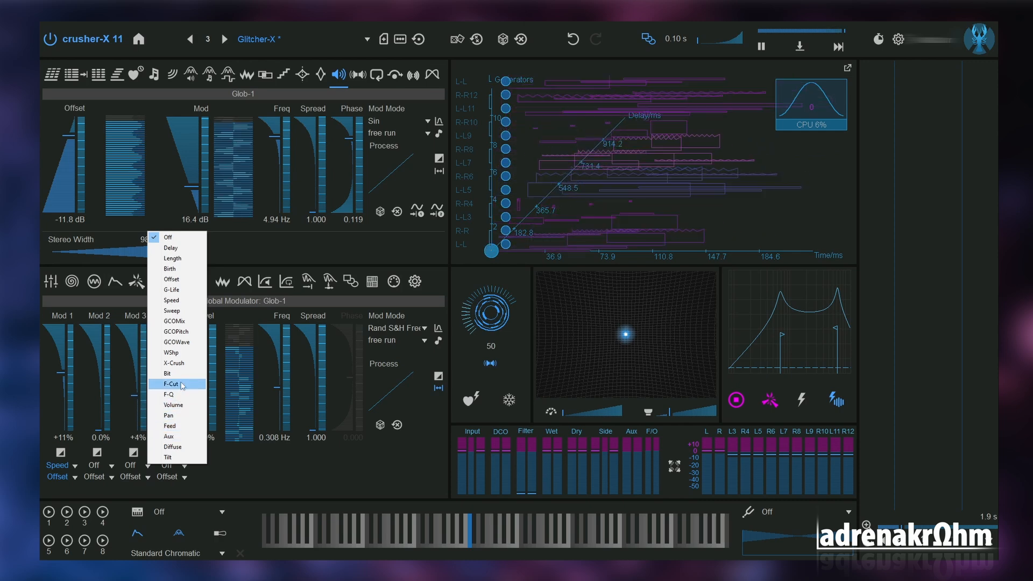
{"action": "left_click", "coordinate": [167, 384]}
{"action": "left_click", "coordinate": [149, 476]}
{"action": "left_click", "coordinate": [168, 494]}
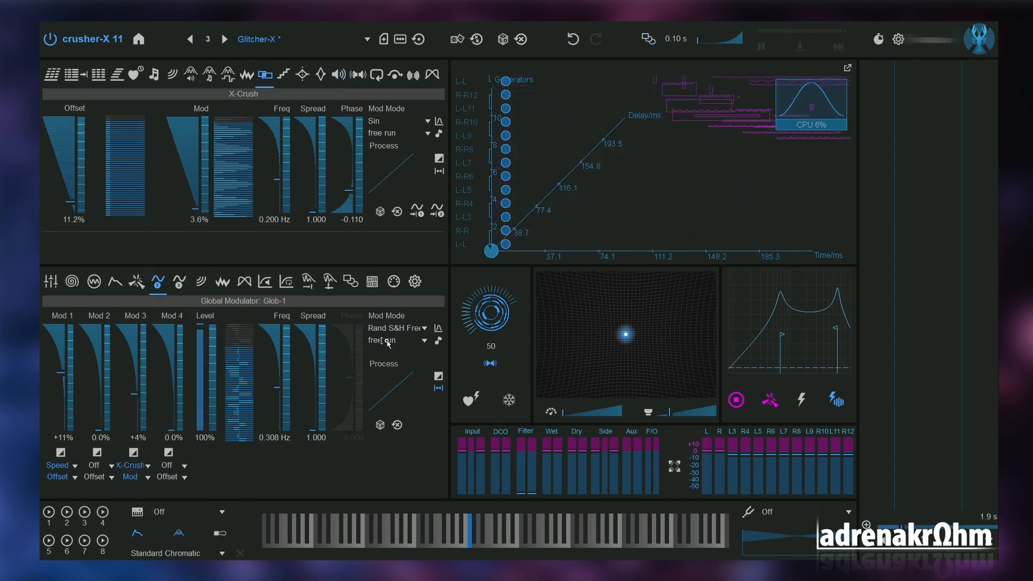
Set the Glob-1 modulator's Mod Mode to Steps and close its 16-step editor.
{"action": "left_click", "coordinate": [425, 329]}
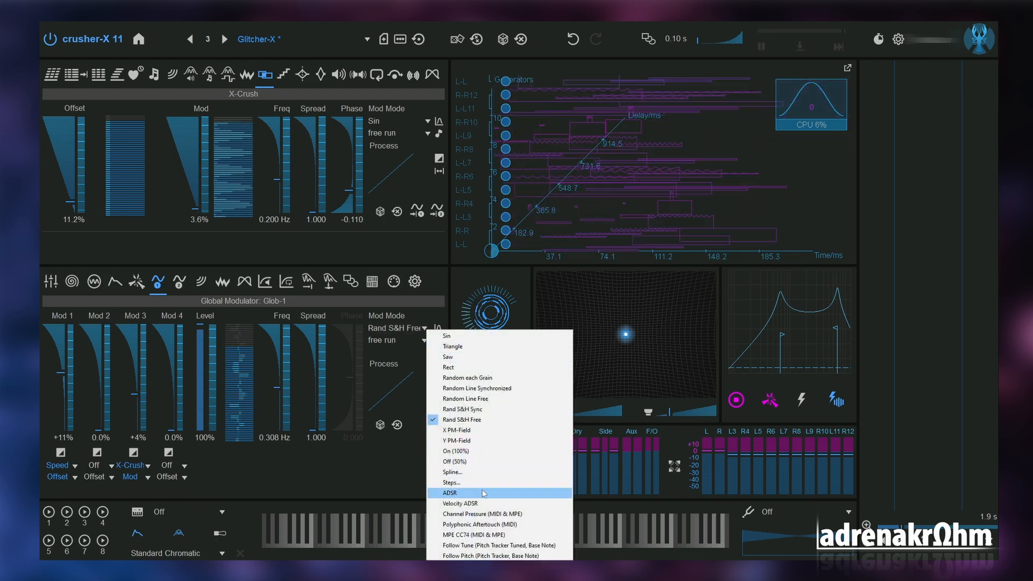
{"action": "left_click", "coordinate": [479, 483]}
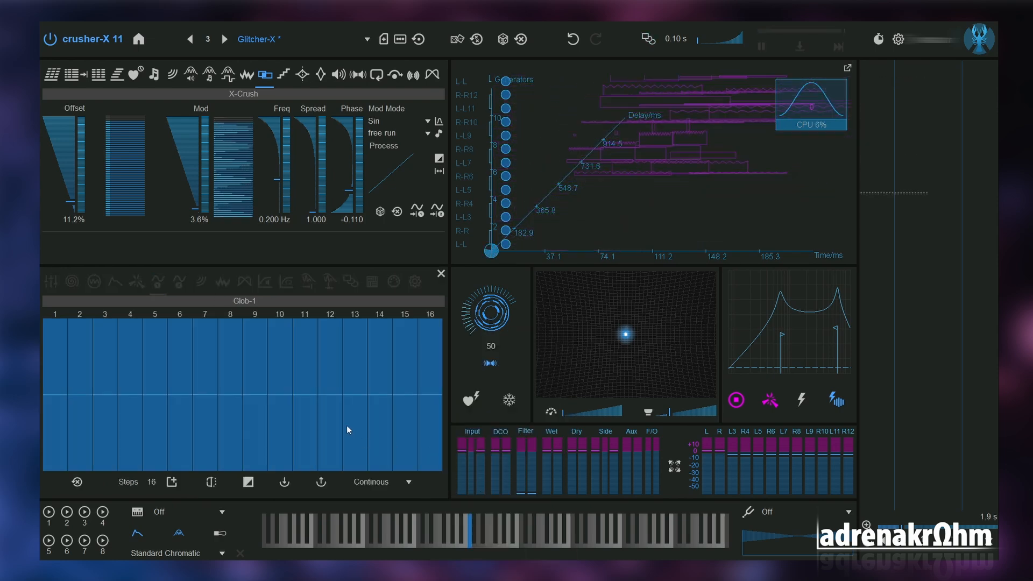
{"action": "left_click", "coordinate": [439, 273]}
Examine the Glob-2 global modulator, the Sweeping Modulator curve and the WaveShaping Modulator curve.
{"action": "left_click", "coordinate": [181, 281]}
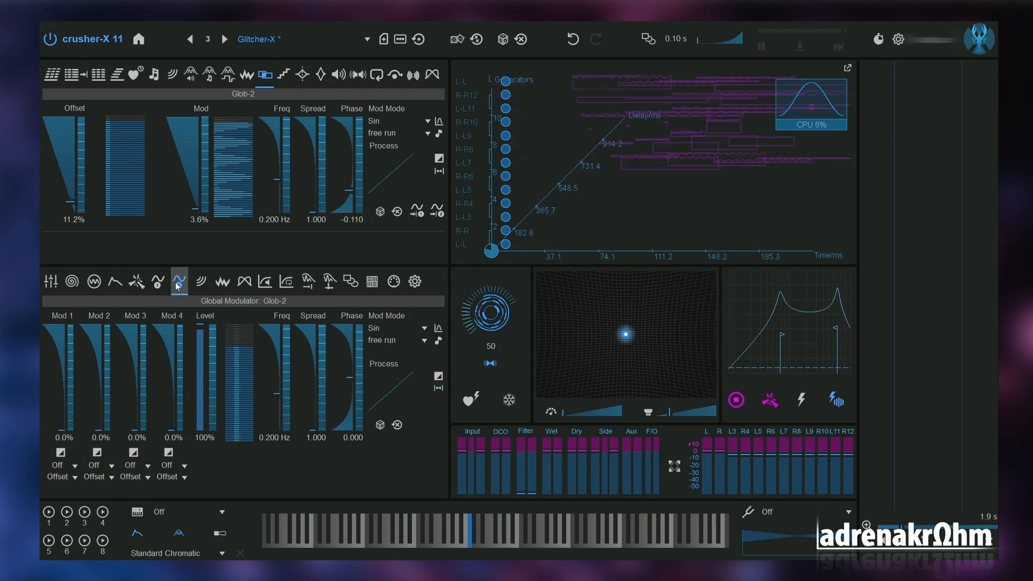
{"action": "left_click", "coordinate": [201, 281]}
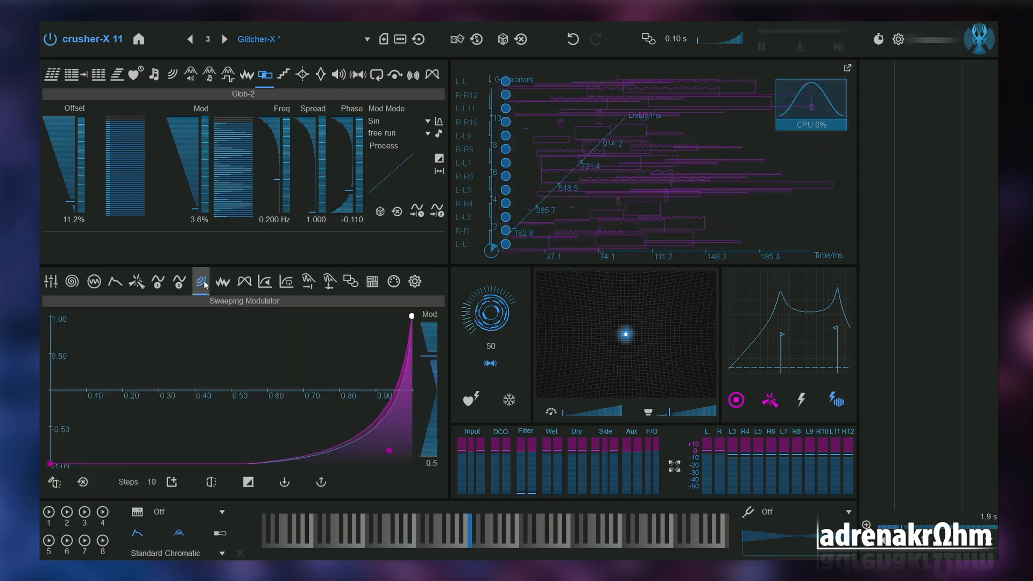
{"action": "left_click", "coordinate": [204, 285]}
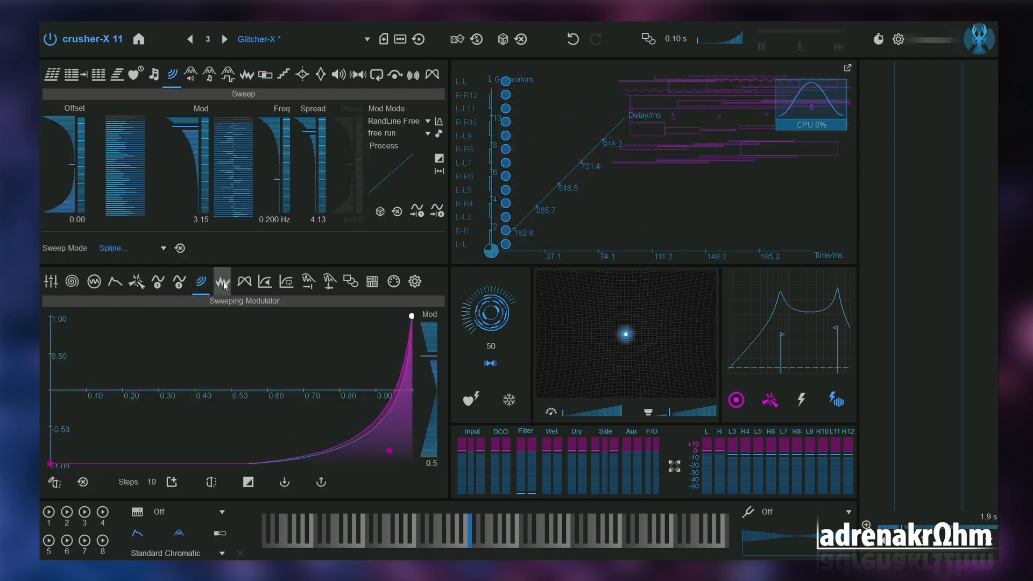
{"action": "left_click", "coordinate": [222, 283]}
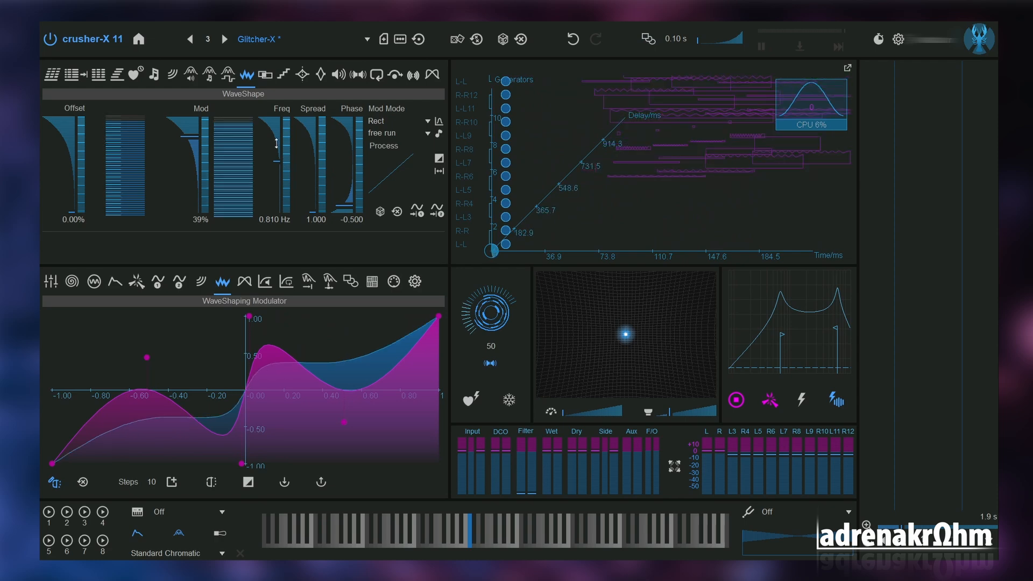
Bend the grain Window spline downward, and review the Output and Feedback Compressor/Expander curves.
{"action": "left_click", "coordinate": [244, 281]}
{"action": "left_click_drag", "start_coordinate": [284, 369], "coordinate": [276, 418]}
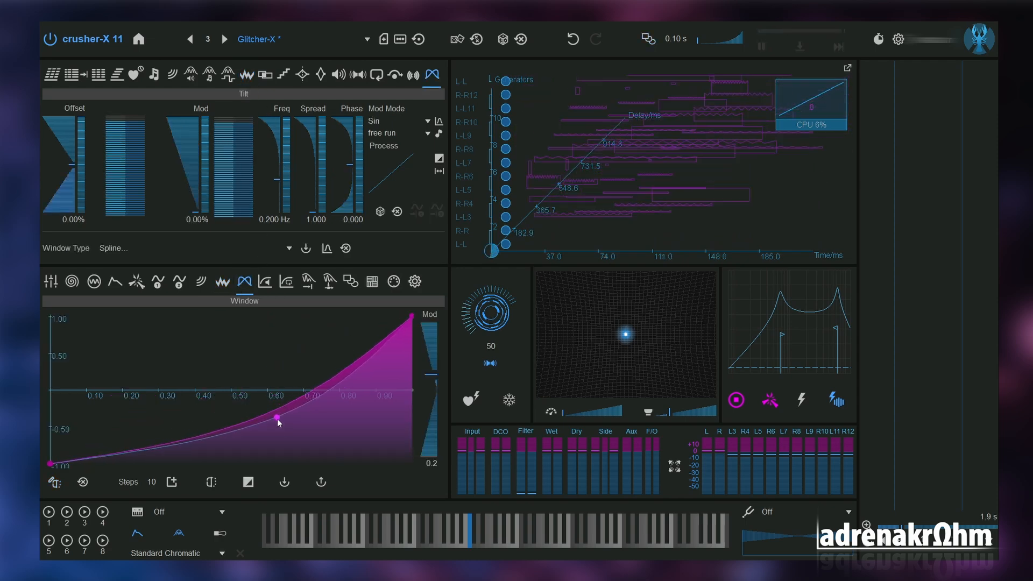
{"action": "left_click", "coordinate": [265, 281]}
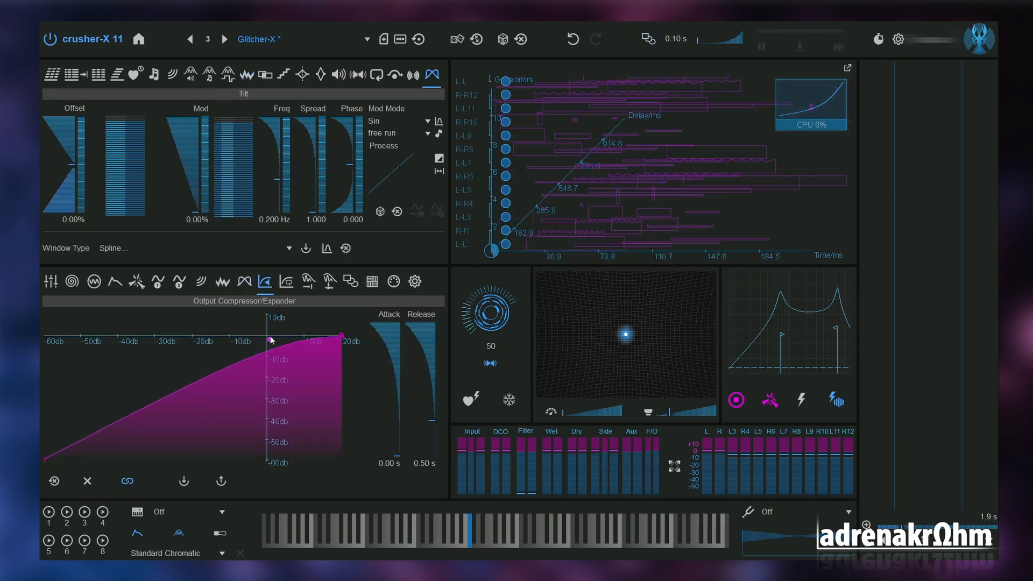
{"action": "left_click", "coordinate": [286, 282]}
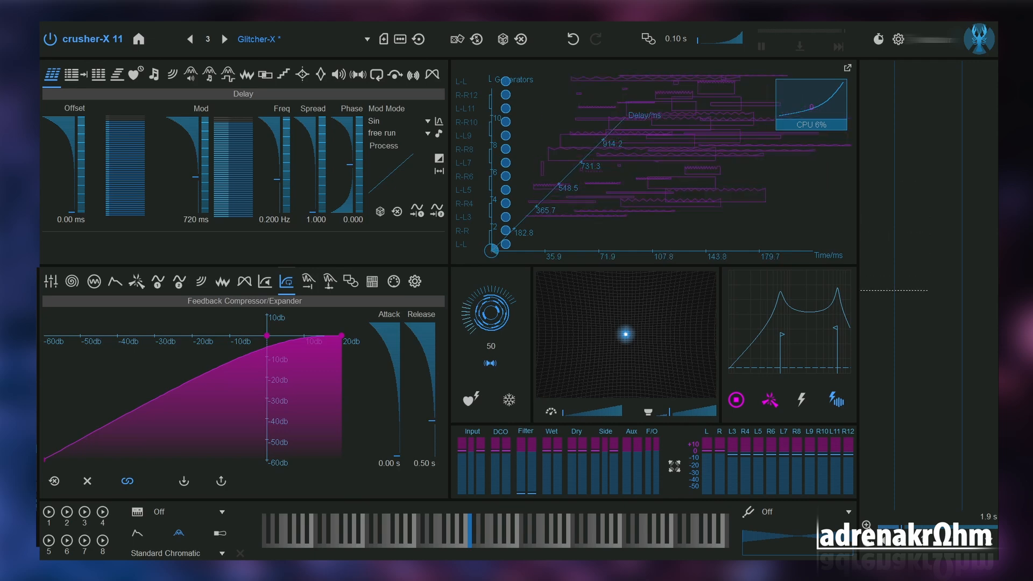
From the Envelope Follower editor, set Delay's Mod Mode to Input Envelope Follower and review the Sidechain Envelope Follower.
{"action": "left_click", "coordinate": [308, 282]}
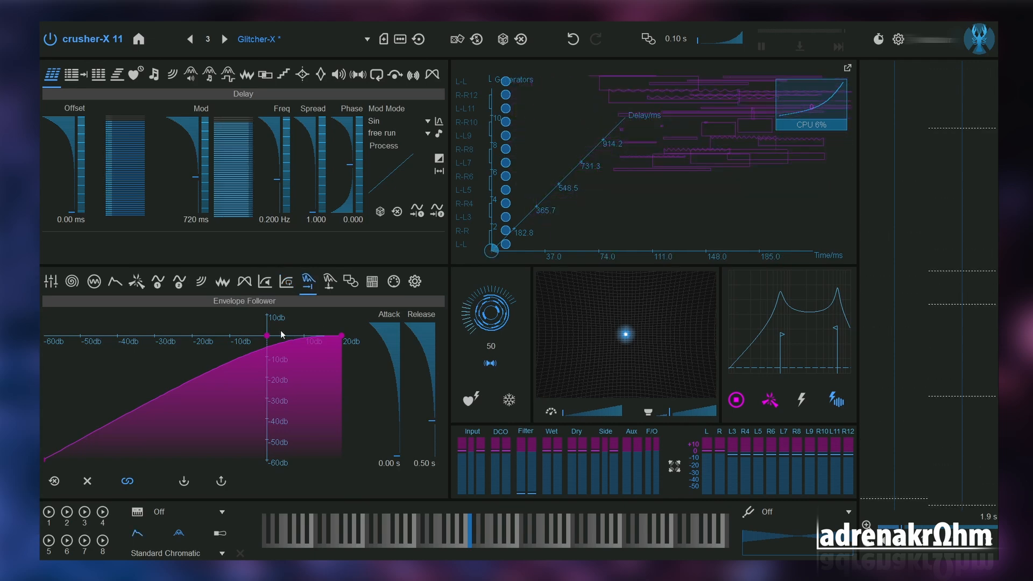
{"action": "left_click", "coordinate": [423, 125]}
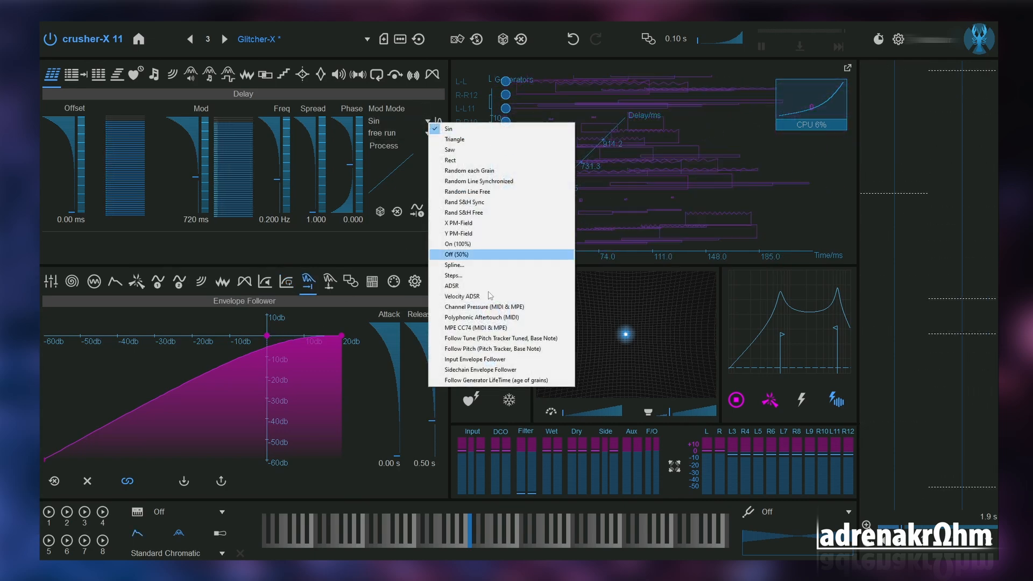
{"action": "left_click", "coordinate": [489, 360]}
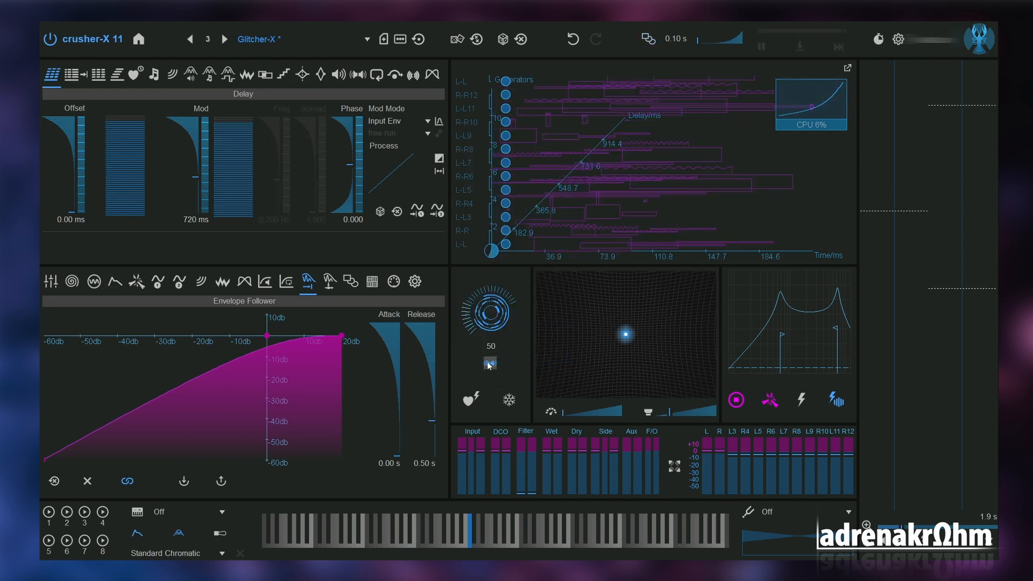
{"action": "left_click", "coordinate": [329, 281]}
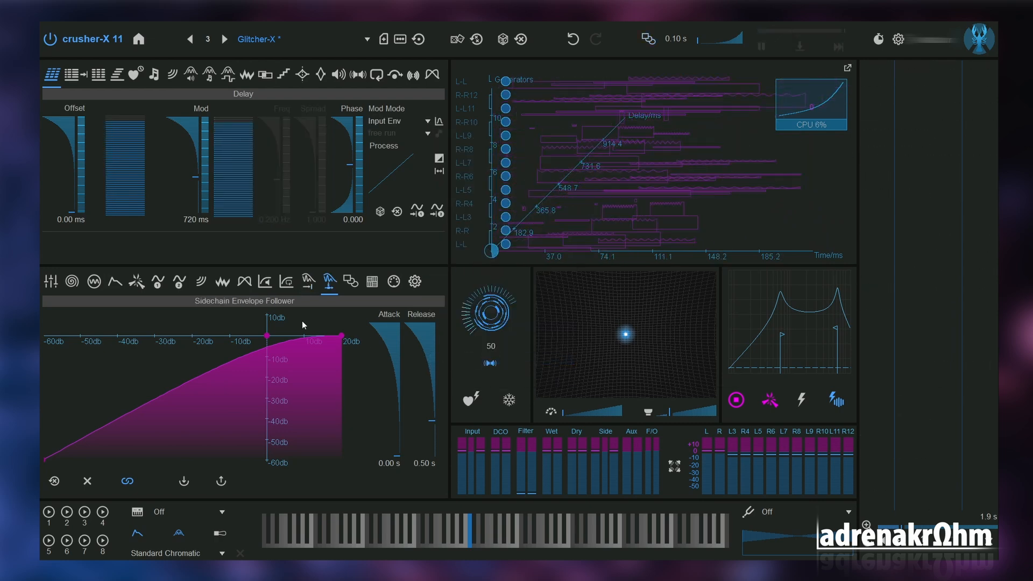
Bend the Morphing curve downward and morph to the next program, Alien: Crank, with a 22.3 s morph time.
{"action": "left_click", "coordinate": [351, 281]}
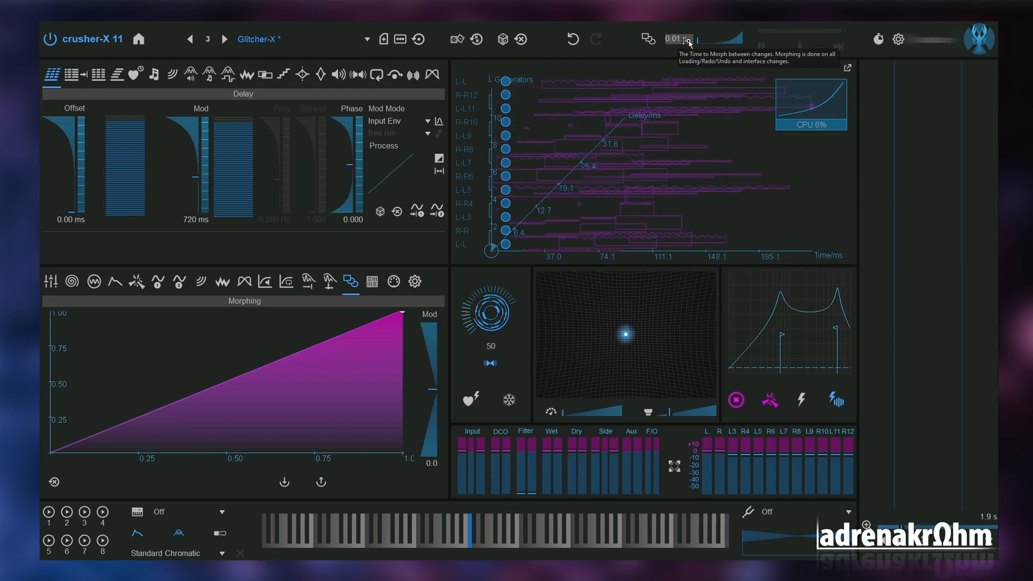
{"action": "left_click_drag", "start_coordinate": [243, 378], "coordinate": [271, 456]}
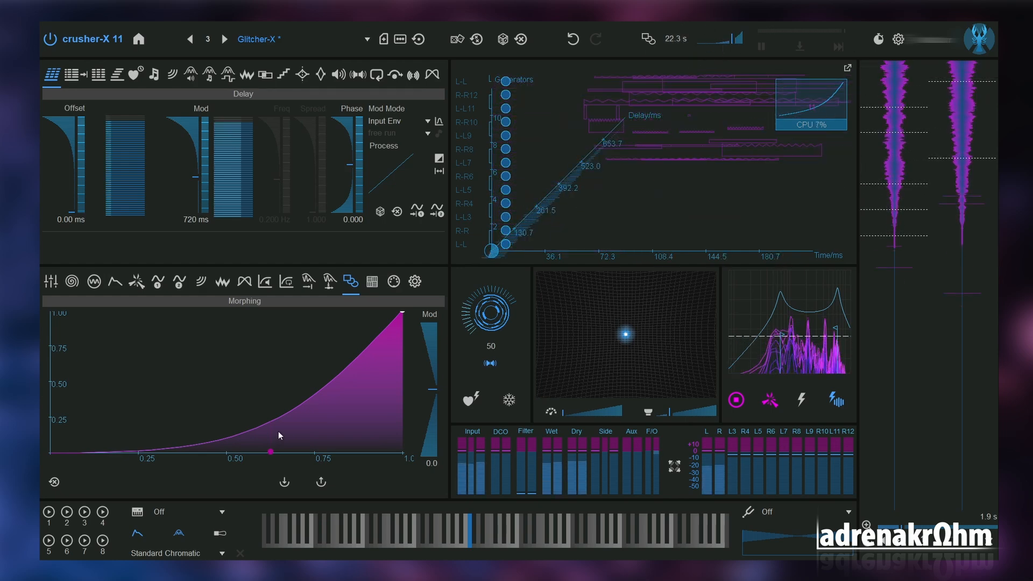
{"action": "left_click", "coordinate": [225, 39]}
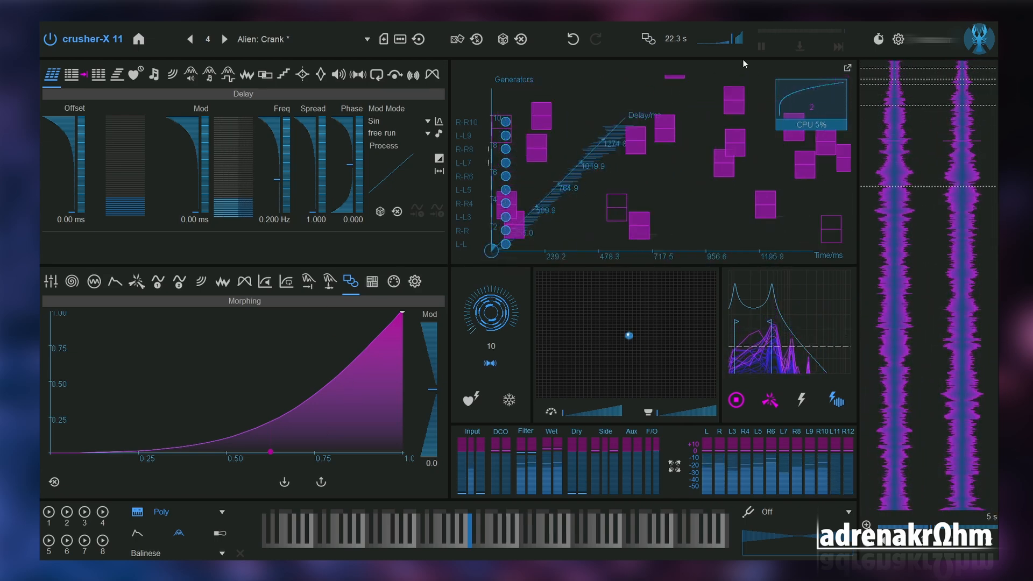
Shorten the morph time to 8.1 s and morph to the next program, Alien: Flamer.
{"action": "left_click_drag", "start_coordinate": [736, 41], "coordinate": [722, 41]}
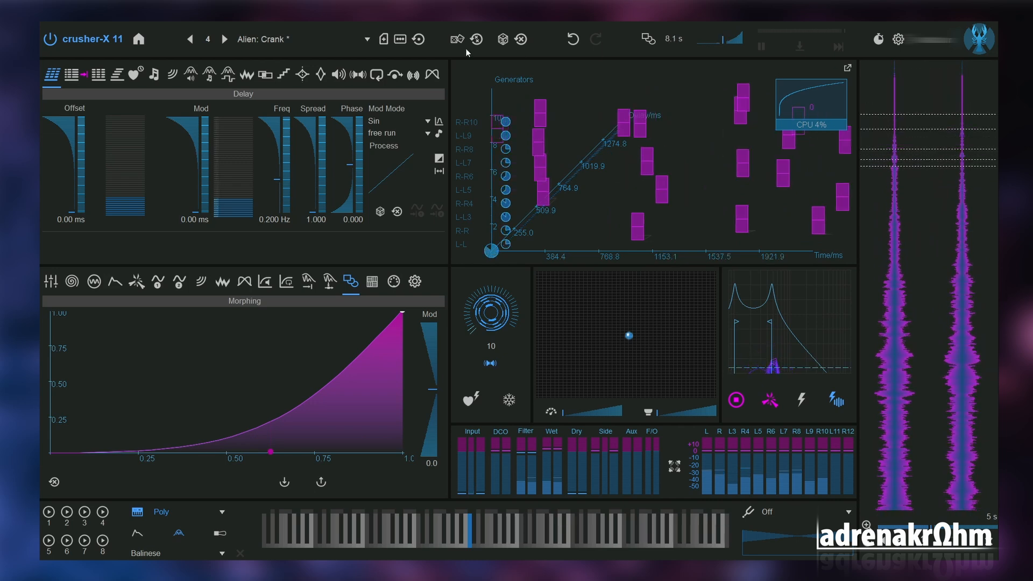
{"action": "left_click", "coordinate": [224, 39]}
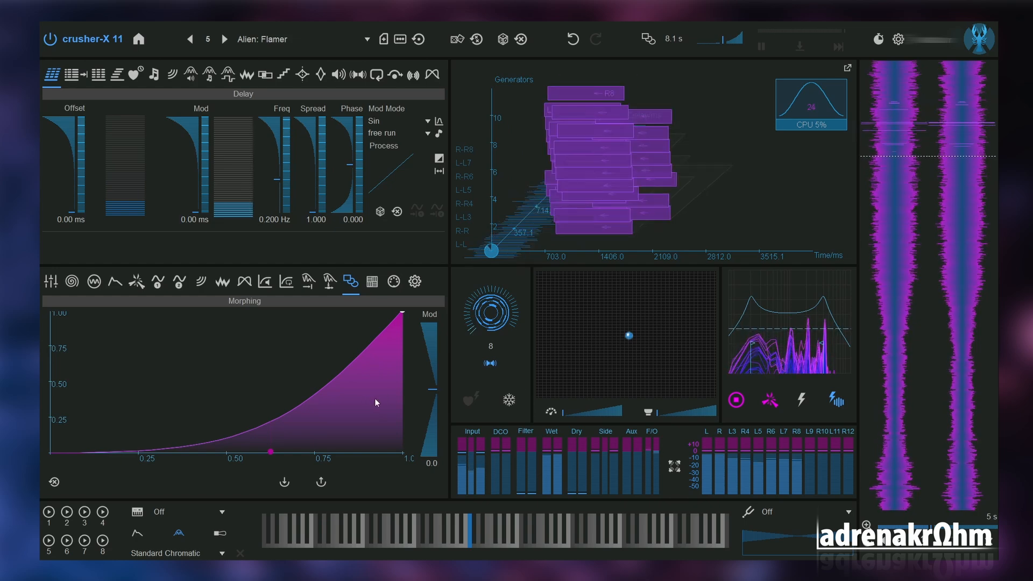
Examine the Quantization Modes, the Mapping editor's controller lists including the Adore mappings, and the crusher-X global settings.
{"action": "left_click", "coordinate": [414, 283]}
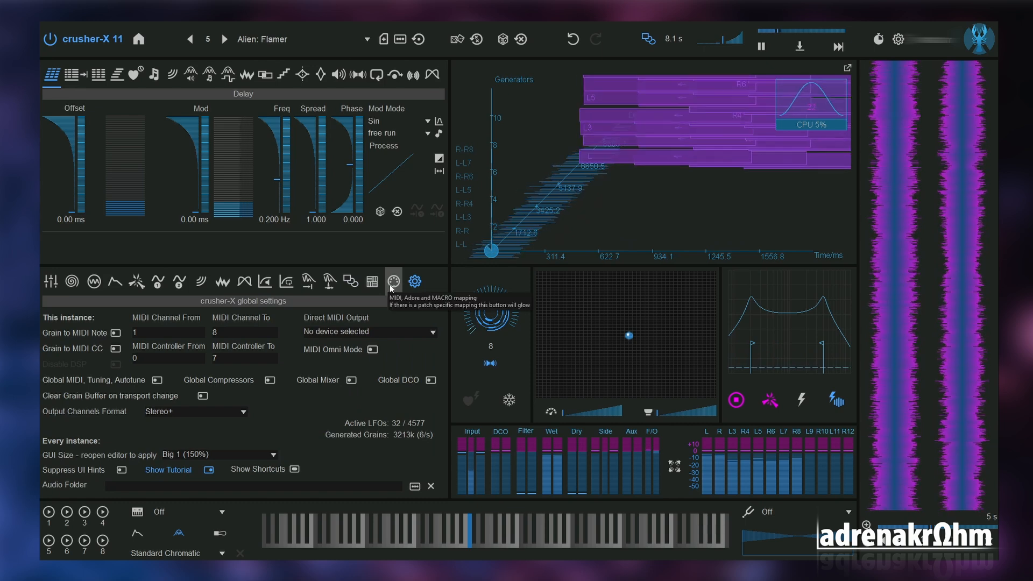
{"action": "left_click", "coordinate": [391, 284]}
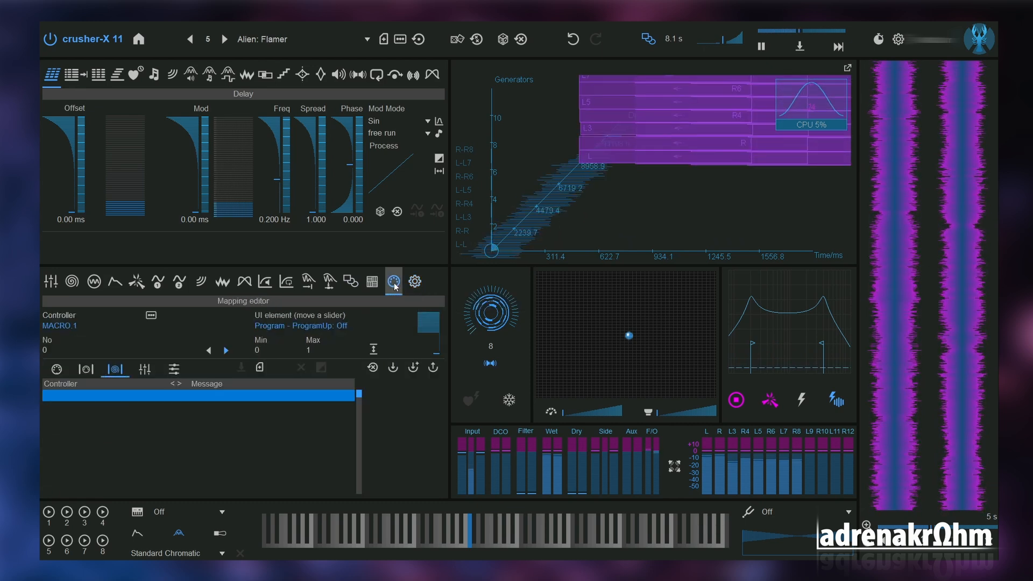
{"action": "left_click", "coordinate": [351, 282]}
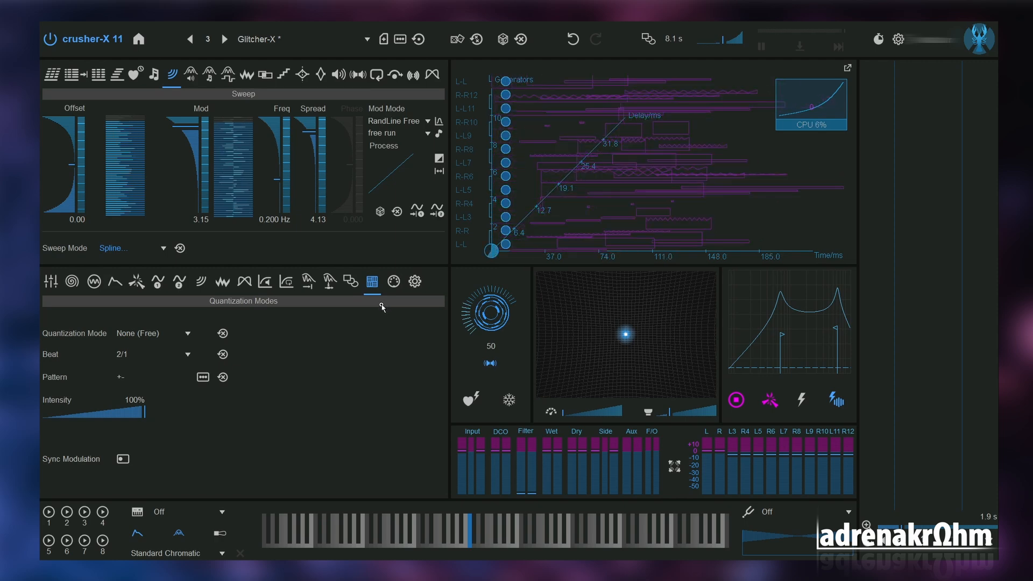
{"action": "left_click", "coordinate": [394, 281]}
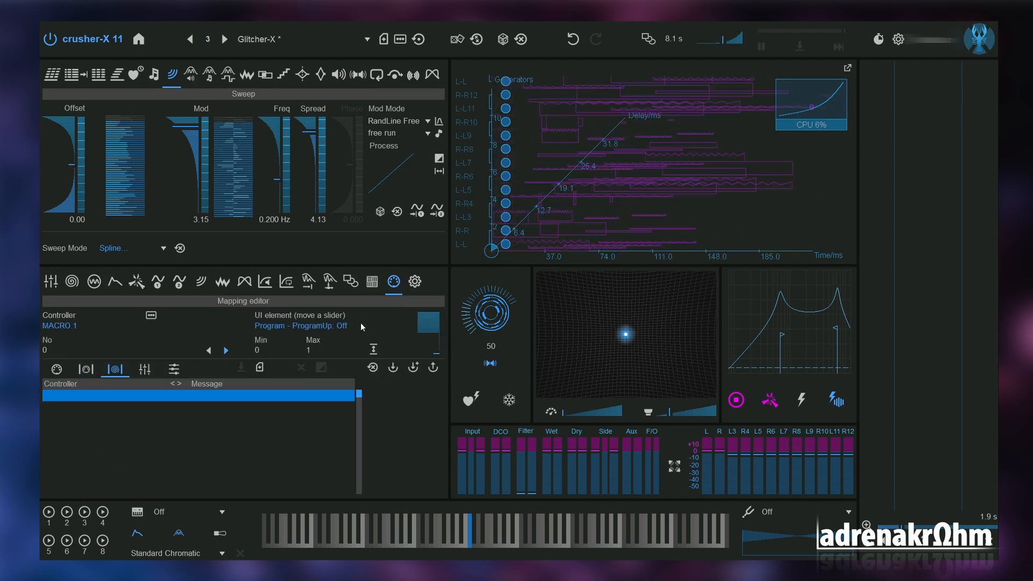
{"action": "left_click", "coordinate": [86, 369]}
{"action": "left_click", "coordinate": [147, 370]}
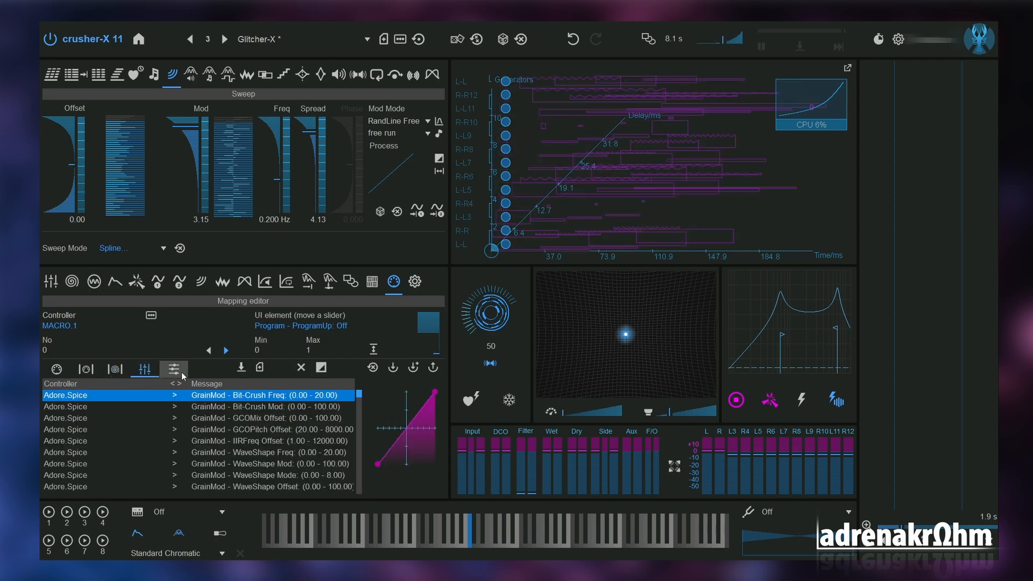
{"action": "left_click", "coordinate": [415, 281]}
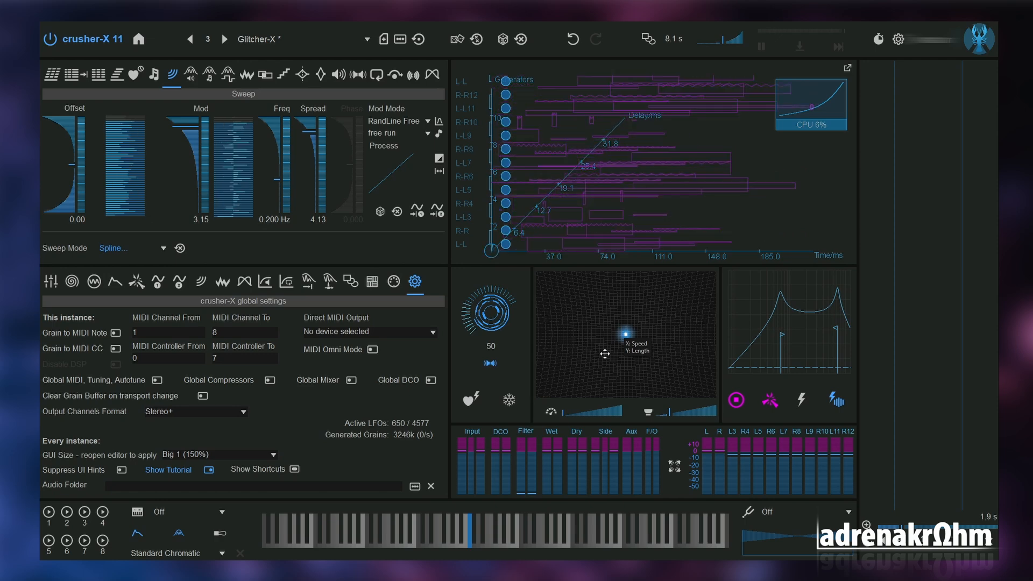
Raise the PM field's curvature to maximum, increase its speed setting slightly, and pull the ball away from the centre.
{"action": "left_click_drag", "start_coordinate": [669, 412], "coordinate": [739, 412]}
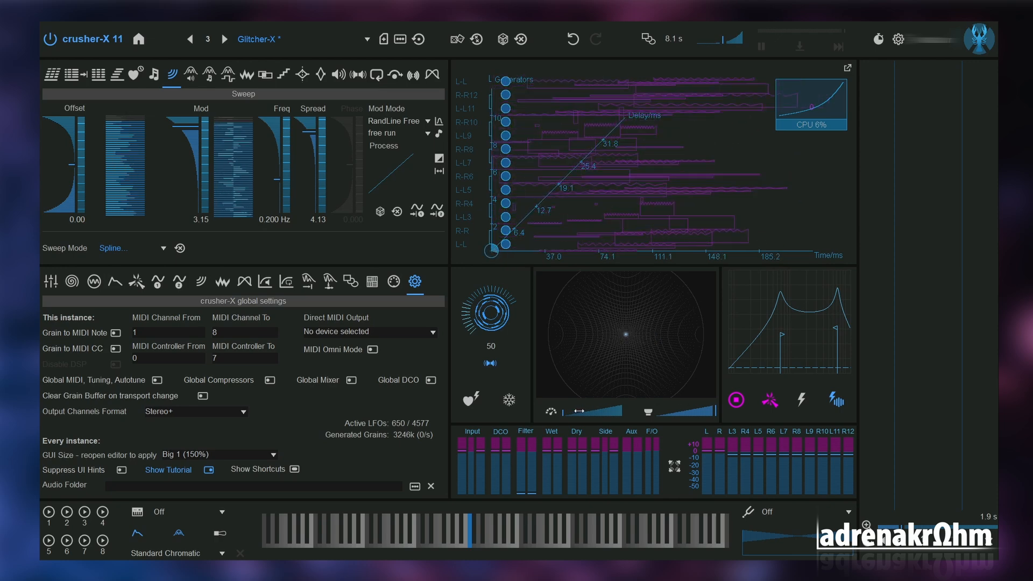
{"action": "left_click_drag", "start_coordinate": [569, 414], "coordinate": [580, 415]}
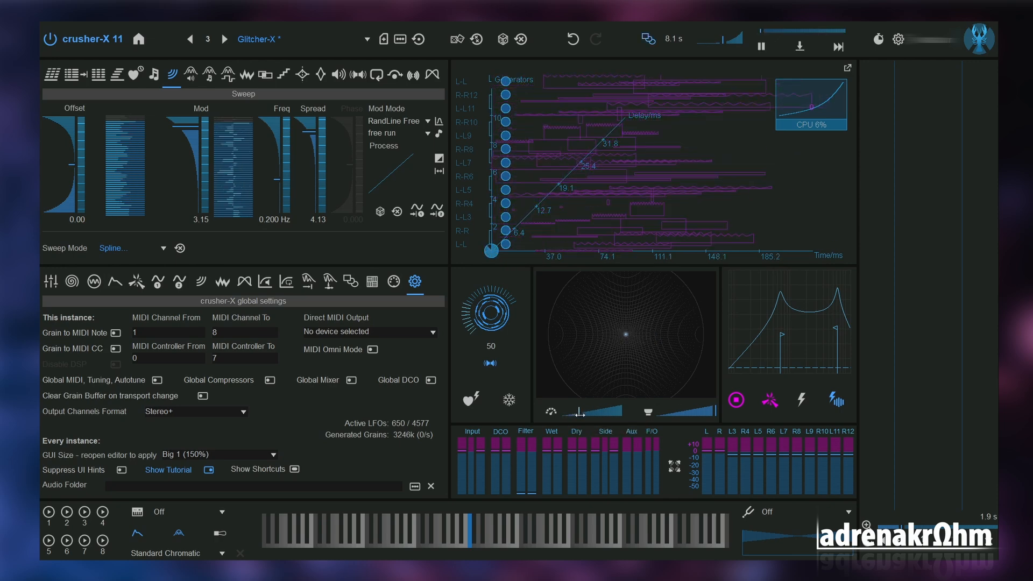
{"action": "left_click_drag", "start_coordinate": [631, 343], "coordinate": [622, 355]}
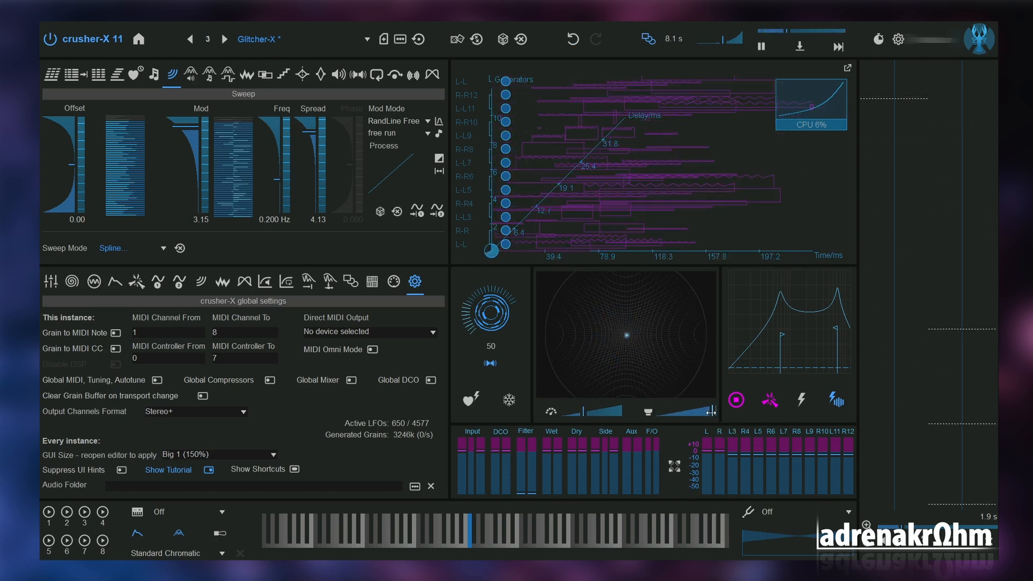
Flatten the PM field and fling the ball across it, readjusting the field's curvature and speed settings between throws.
{"action": "left_click_drag", "start_coordinate": [698, 412], "coordinate": [657, 413]}
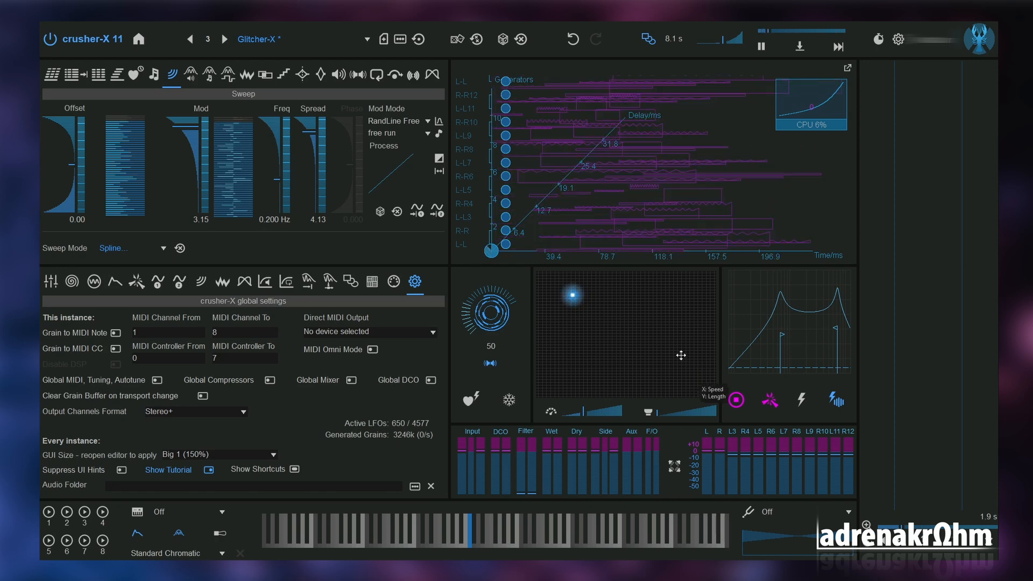
{"action": "left_click_drag", "start_coordinate": [583, 294], "coordinate": [697, 361]}
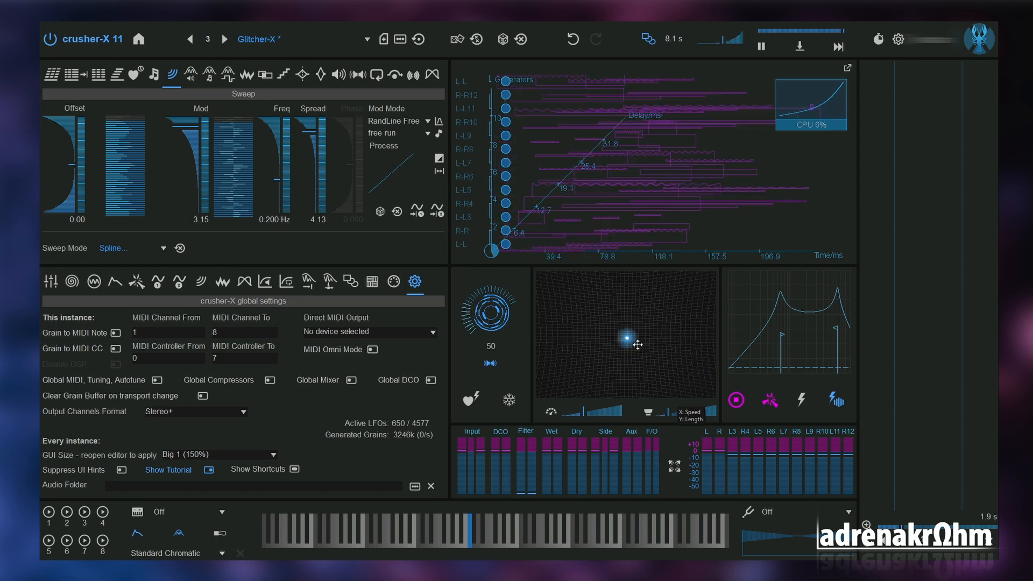
{"action": "left_click_drag", "start_coordinate": [644, 352], "coordinate": [686, 385]}
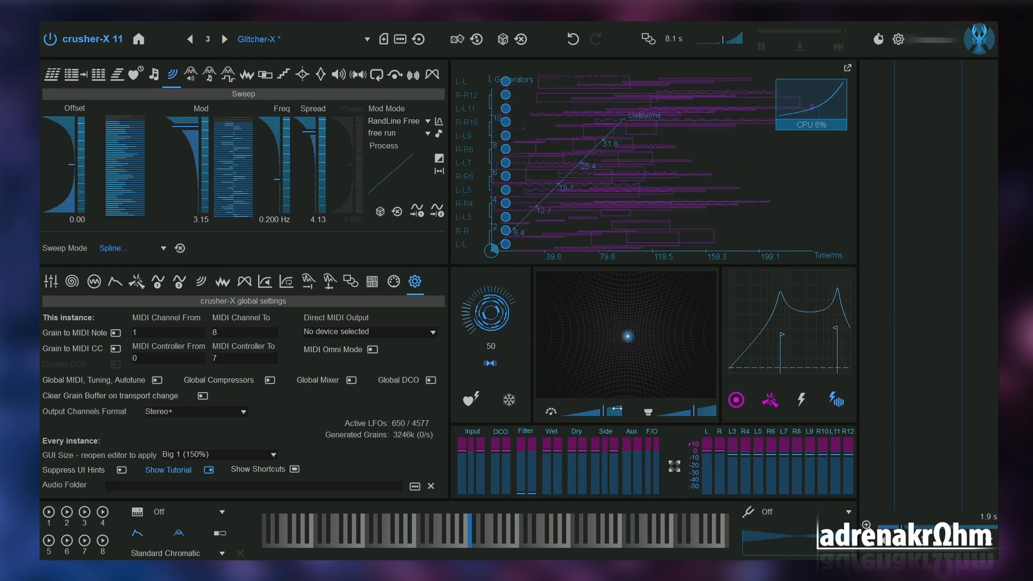
{"action": "left_click_drag", "start_coordinate": [603, 412], "coordinate": [617, 413]}
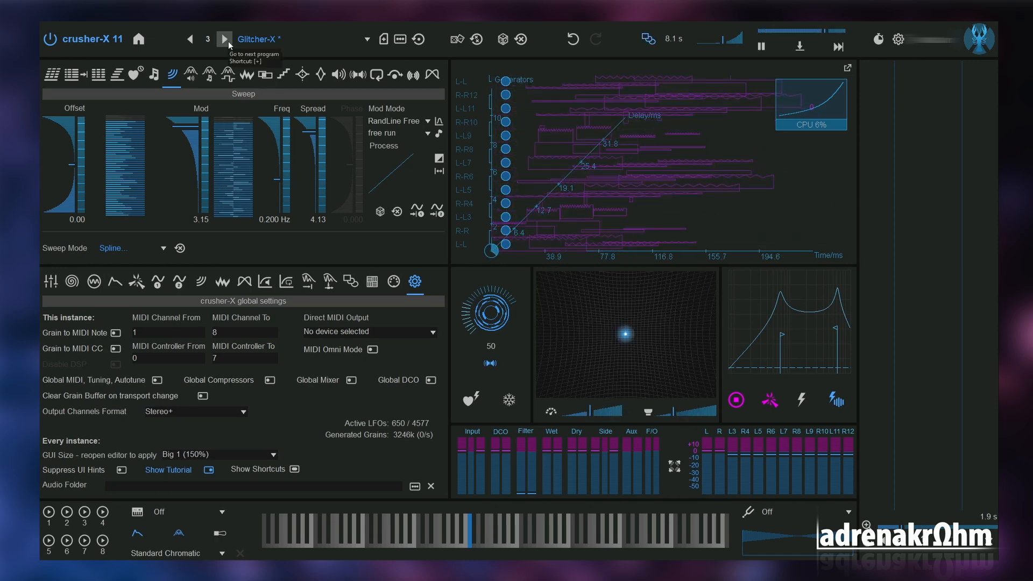
Advance through programs Alien: Flamer and Alien: Grinder to Alien: Stone, showing the grain modulation overview and the Feed parameter.
{"action": "double_click", "coordinate": [225, 39]}
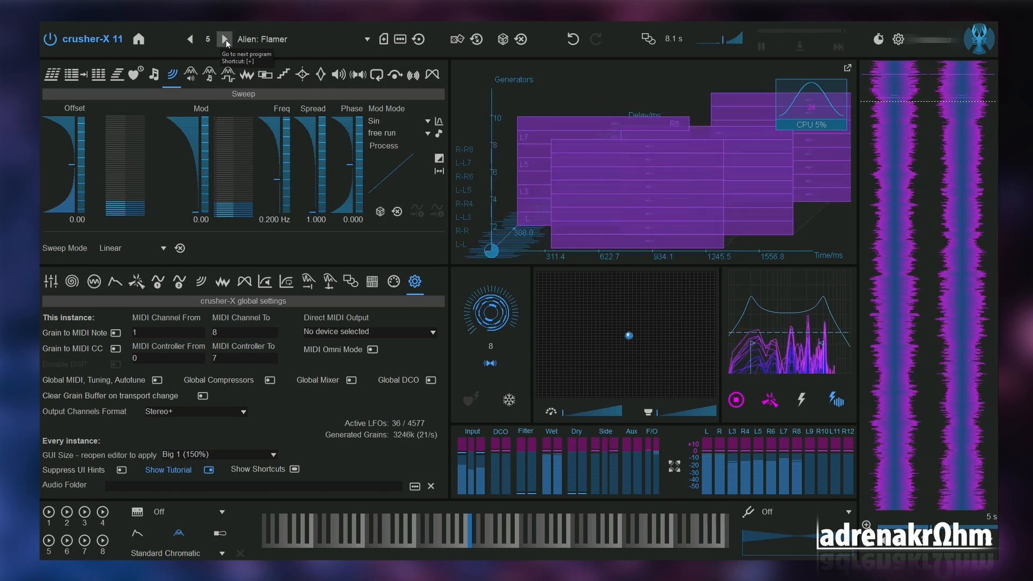
{"action": "left_click", "coordinate": [51, 281]}
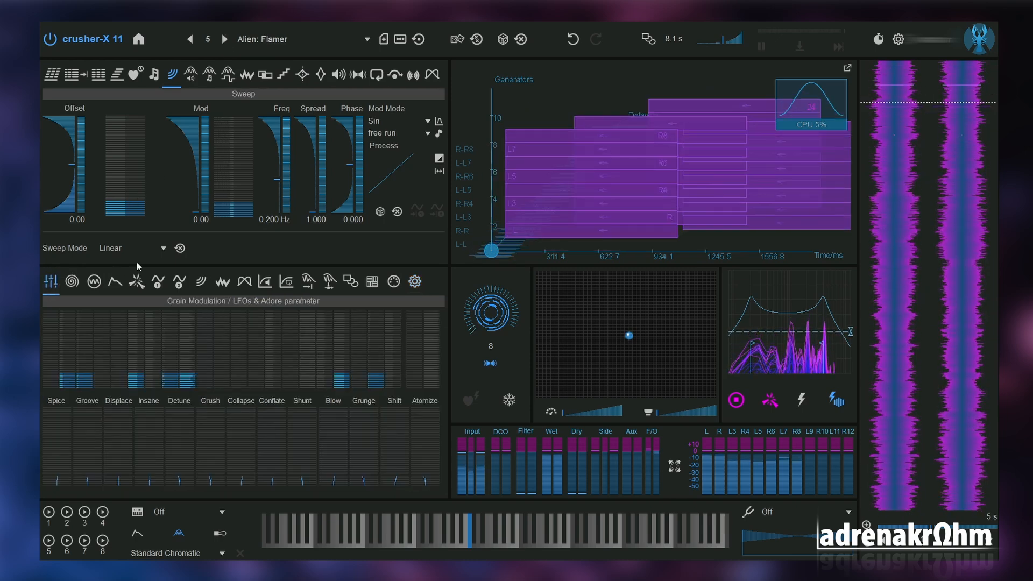
{"action": "left_click", "coordinate": [225, 40]}
{"action": "left_click", "coordinate": [376, 75]}
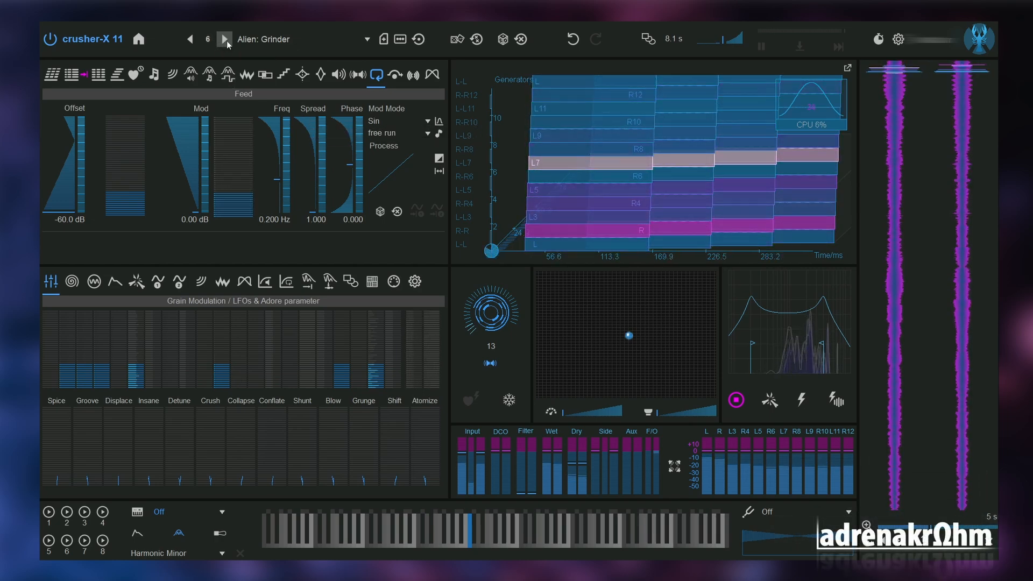
{"action": "left_click", "coordinate": [225, 39]}
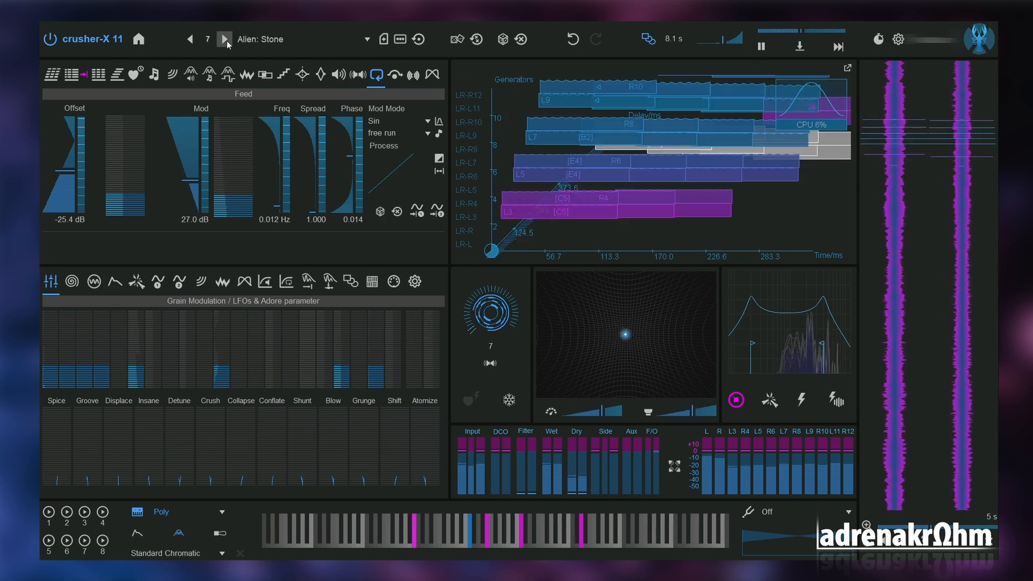
Load the Ambient: Amblience program and raise its Conflate, Groove, Displace, Shift and Atomize Adore parameters.
{"action": "left_click", "coordinate": [253, 43]}
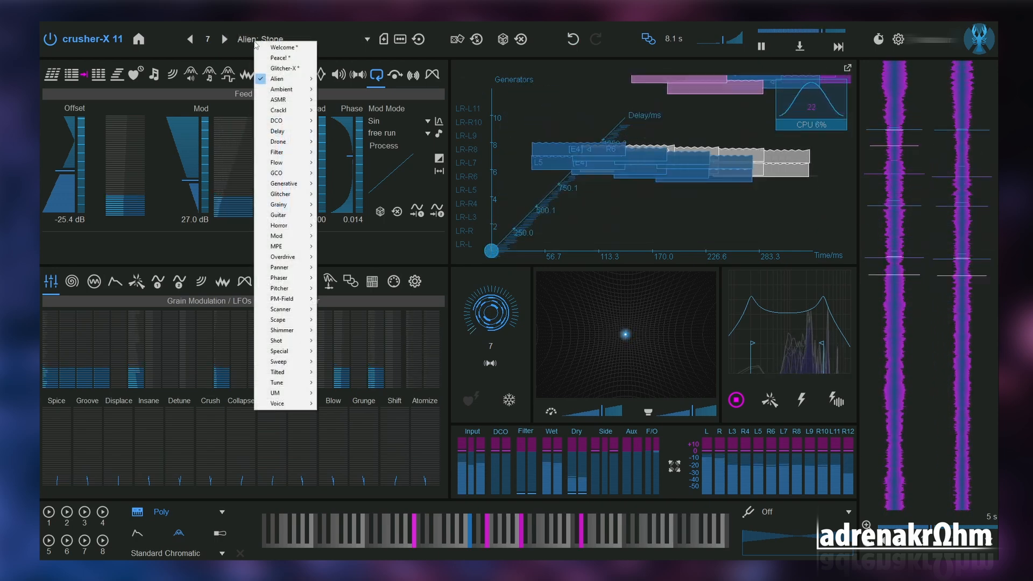
{"action": "mouse_move", "coordinate": [285, 89]}
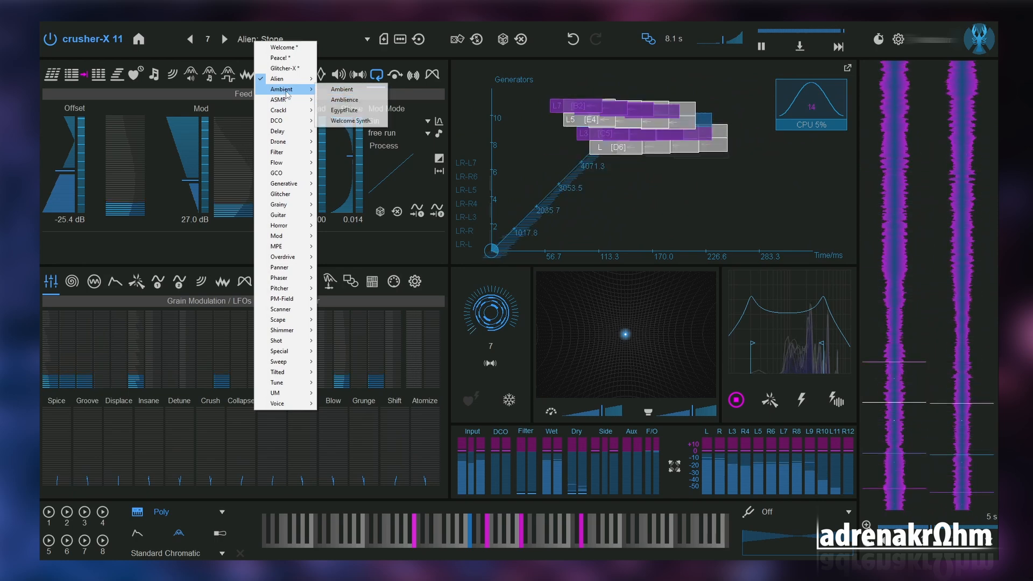
{"action": "left_click", "coordinate": [344, 100]}
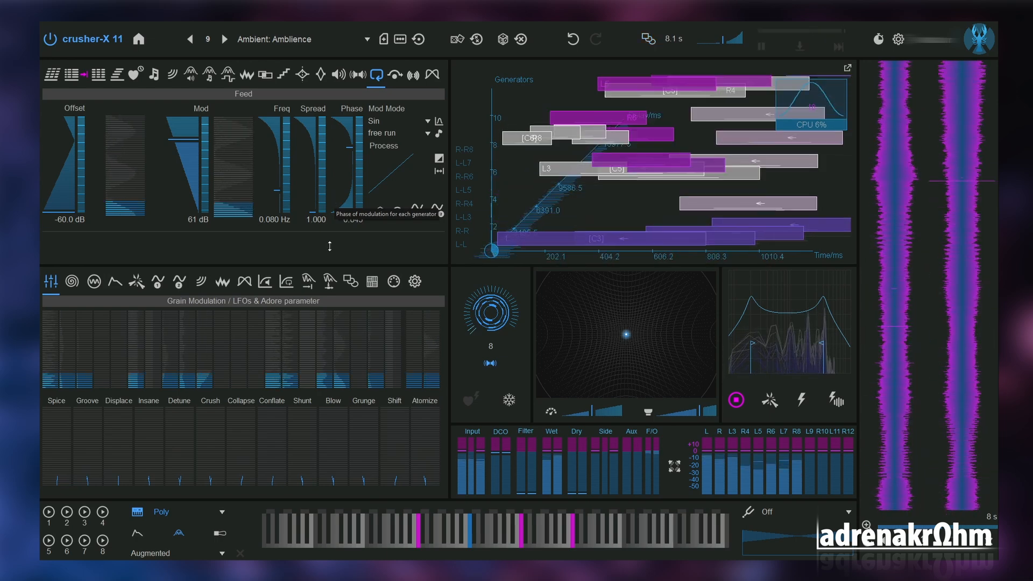
{"action": "left_click_drag", "start_coordinate": [276, 450], "coordinate": [279, 429]}
{"action": "mouse_move", "coordinate": [131, 448]}
{"action": "left_mouse_down"}
{"action": "mouse_move", "coordinate": [131, 427]}
{"action": "mouse_move", "coordinate": [83, 424]}
{"action": "left_mouse_up"}
{"action": "mouse_move", "coordinate": [394, 451]}
{"action": "left_mouse_down"}
{"action": "mouse_move", "coordinate": [394, 428]}
{"action": "mouse_move", "coordinate": [422, 424]}
{"action": "left_mouse_up"}
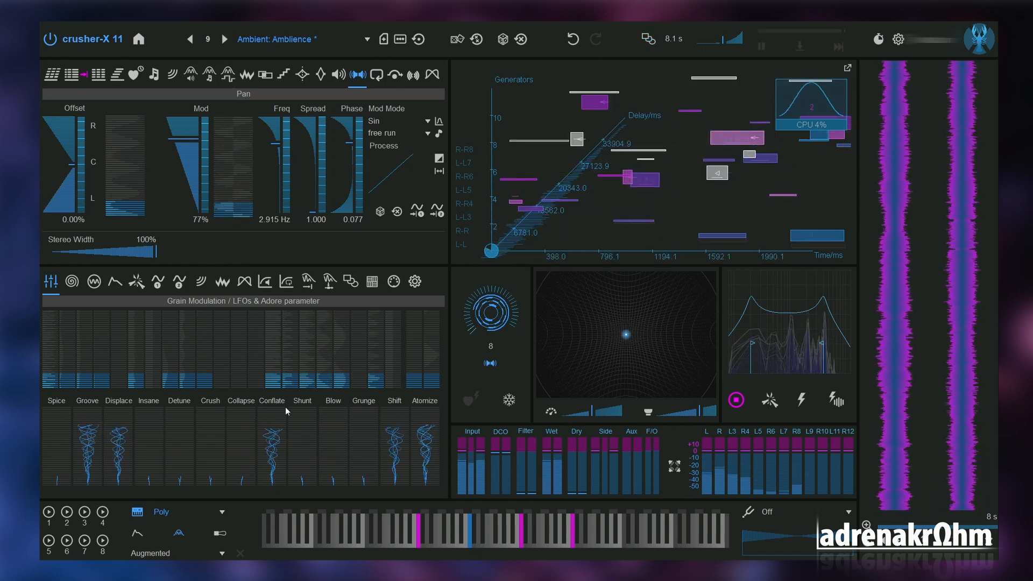
Lower Conflate, Groove, Displace, Shift and Atomize in Amblience, and raise Conflate again.
{"action": "left_click_drag", "start_coordinate": [281, 428], "coordinate": [281, 453]}
{"action": "mouse_move", "coordinate": [119, 448]}
{"action": "left_mouse_down"}
{"action": "mouse_move", "coordinate": [114, 469]}
{"action": "mouse_move", "coordinate": [98, 474]}
{"action": "left_mouse_up"}
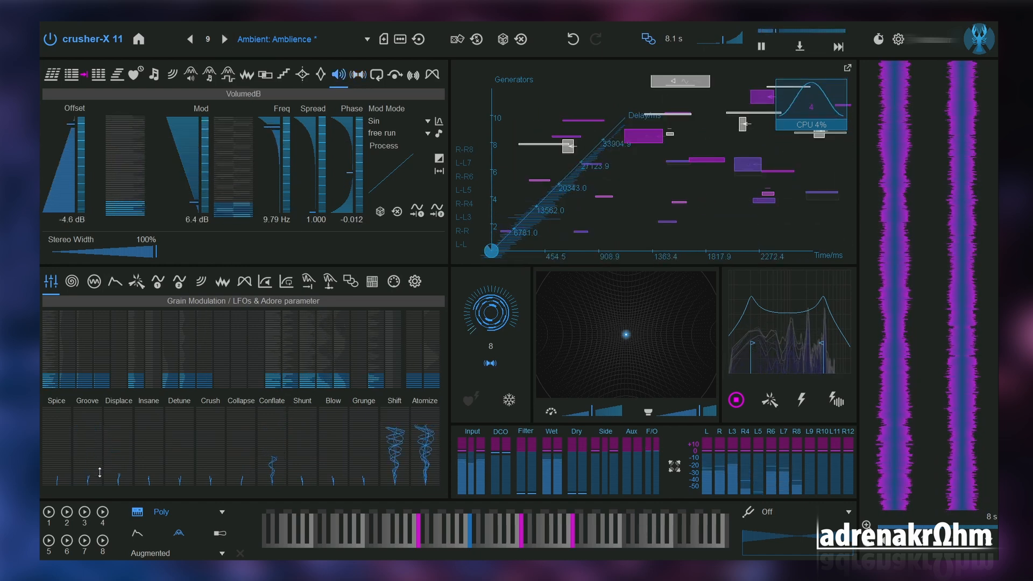
{"action": "mouse_move", "coordinate": [398, 452]}
{"action": "left_mouse_down"}
{"action": "mouse_move", "coordinate": [397, 474]}
{"action": "mouse_move", "coordinate": [423, 476]}
{"action": "left_mouse_up"}
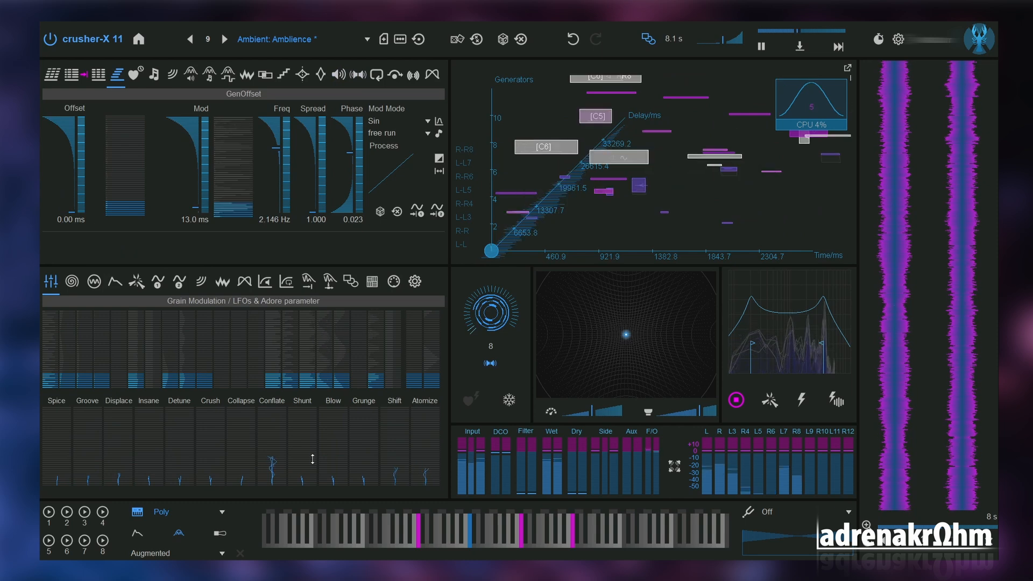
{"action": "left_click_drag", "start_coordinate": [274, 460], "coordinate": [272, 426]}
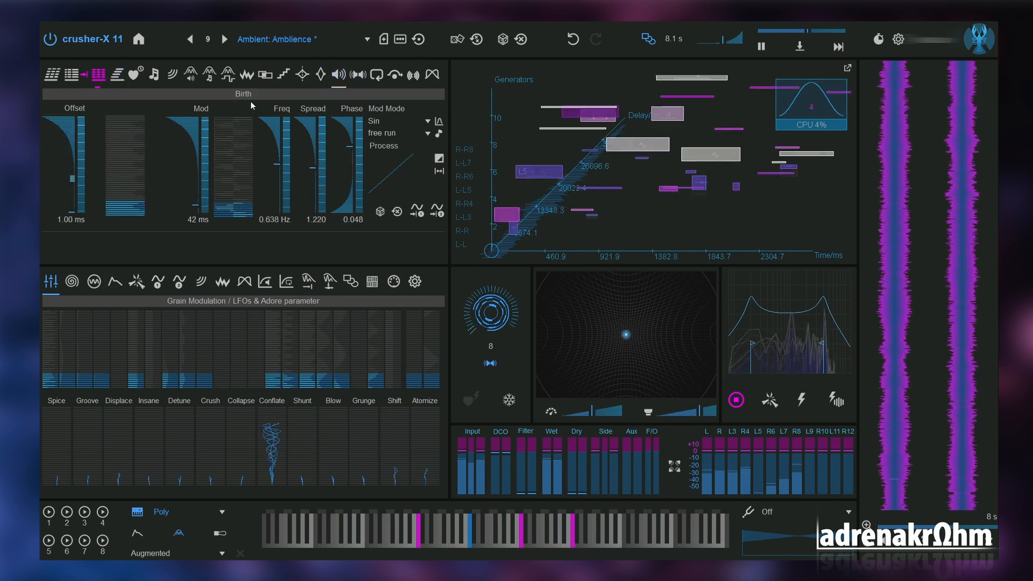
Advance to Ambient: EgyptFlute and raise its Crush, Insane, Displace, Shunt and Shift Adore parameters.
{"action": "left_click", "coordinate": [225, 40]}
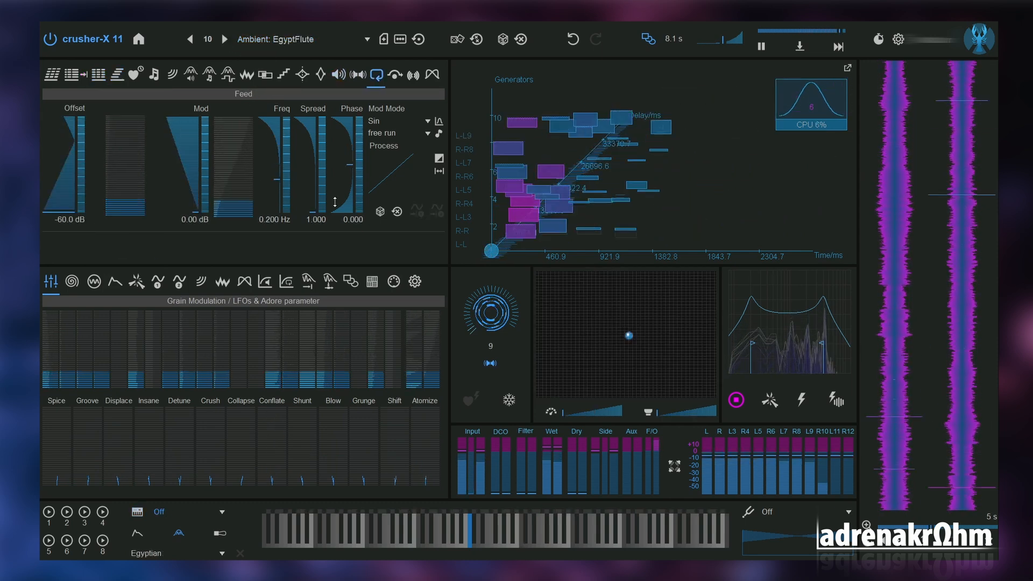
{"action": "left_click_drag", "start_coordinate": [218, 454], "coordinate": [215, 430]}
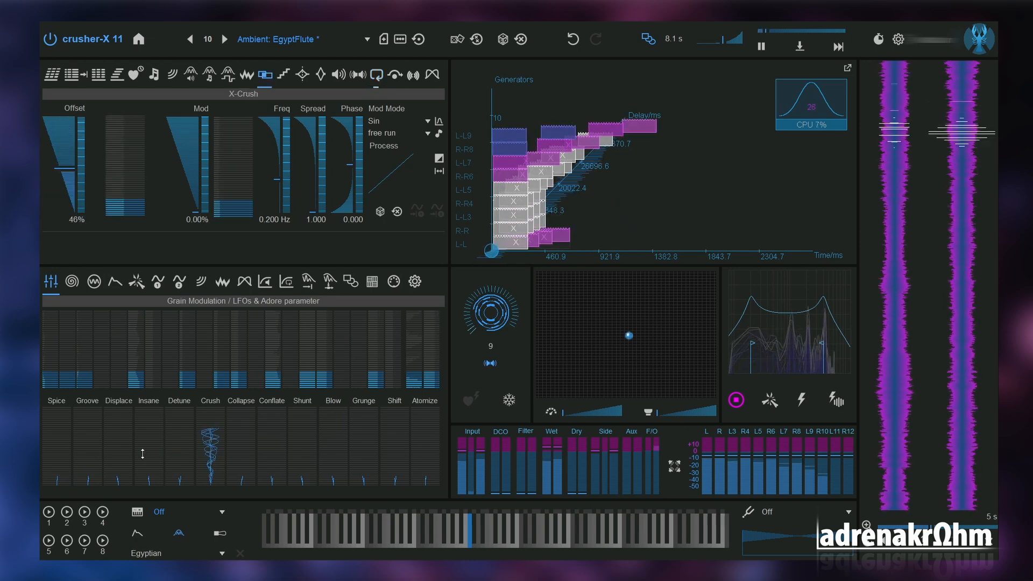
{"action": "mouse_move", "coordinate": [143, 452]}
{"action": "left_mouse_down"}
{"action": "mouse_move", "coordinate": [143, 436]}
{"action": "mouse_move", "coordinate": [121, 428]}
{"action": "left_mouse_up"}
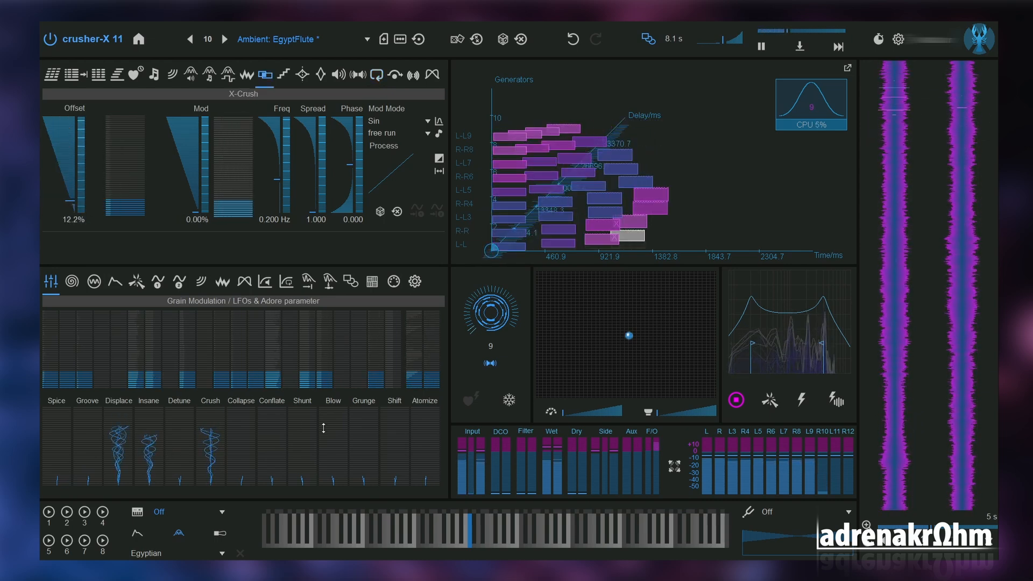
{"action": "left_click_drag", "start_coordinate": [305, 449], "coordinate": [302, 432]}
{"action": "left_click_drag", "start_coordinate": [393, 453], "coordinate": [395, 439]}
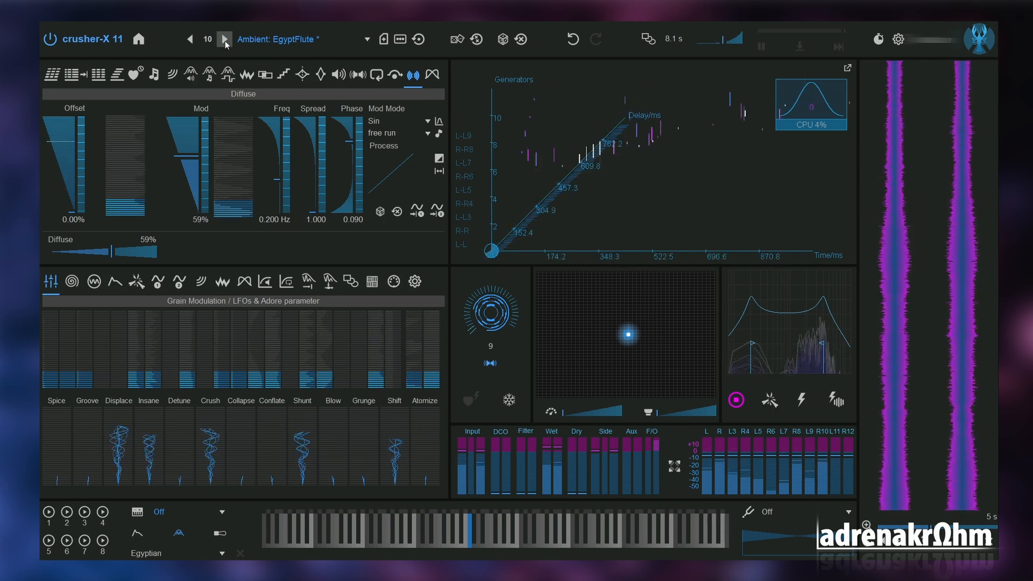
Step through the Drone: Bork Attack and Drone: Drive programs, and load Grainy: Round.
{"action": "left_click", "coordinate": [225, 41]}
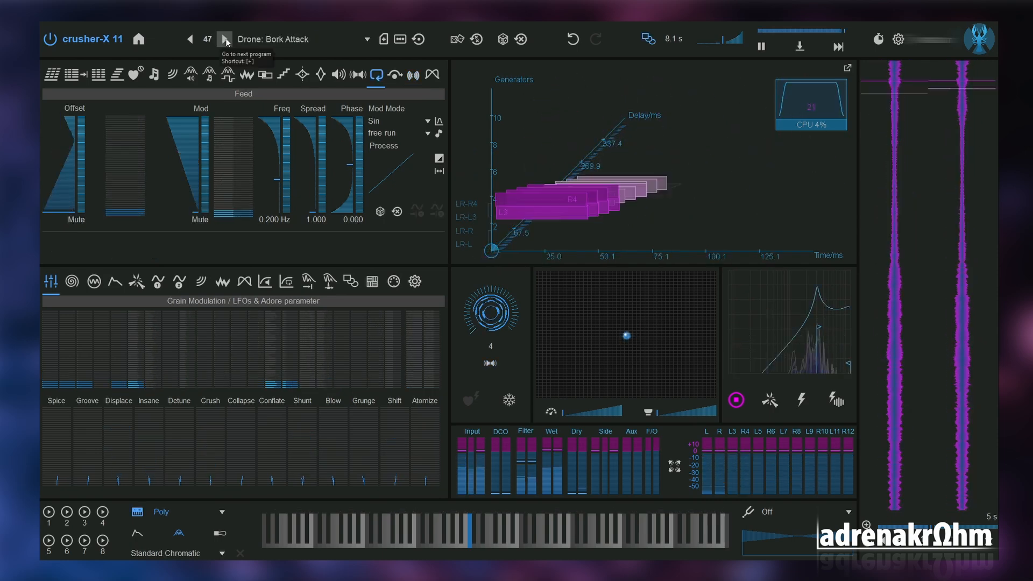
{"action": "left_click", "coordinate": [225, 38]}
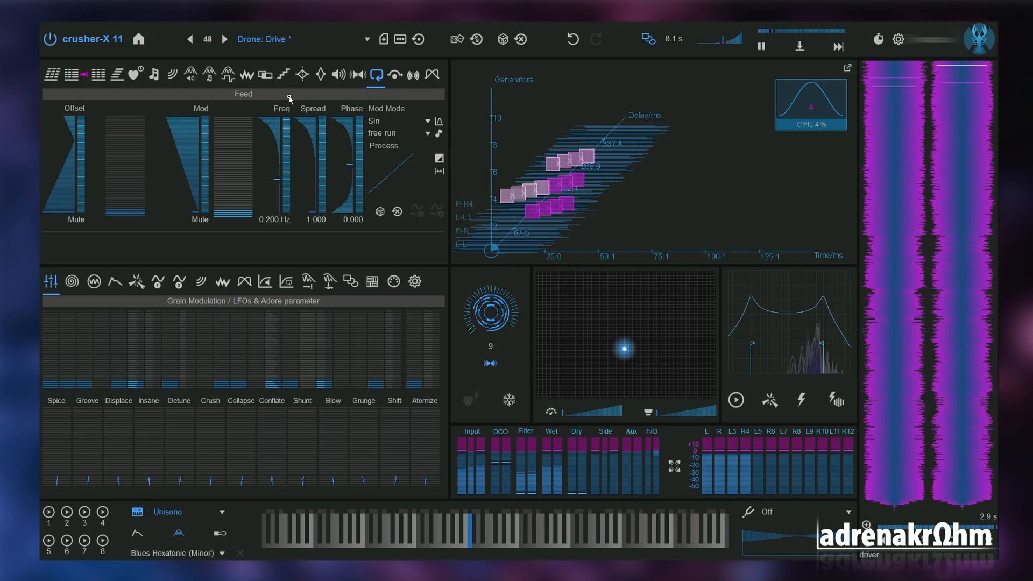
{"action": "left_click", "coordinate": [339, 42]}
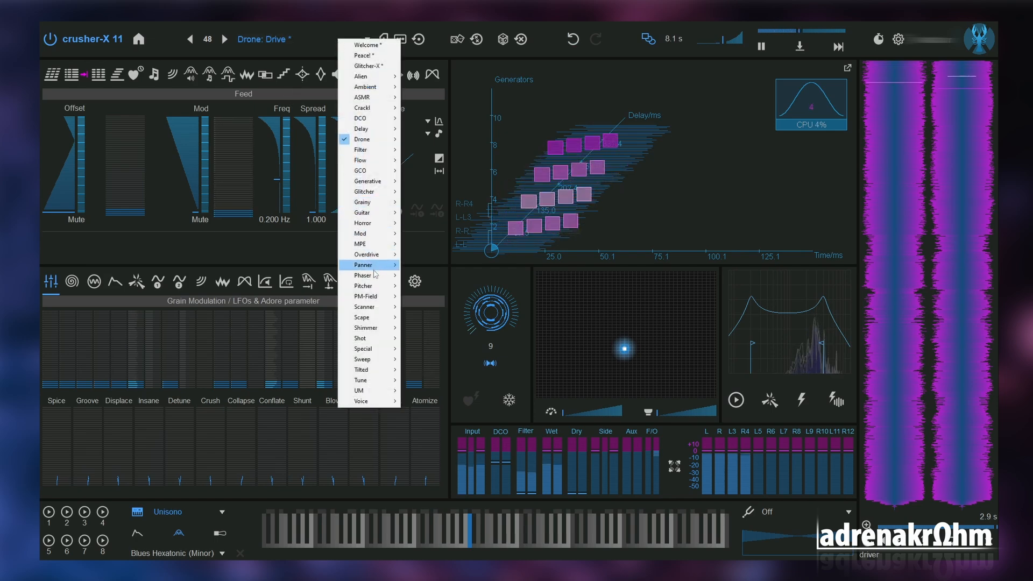
{"action": "mouse_move", "coordinate": [375, 276]}
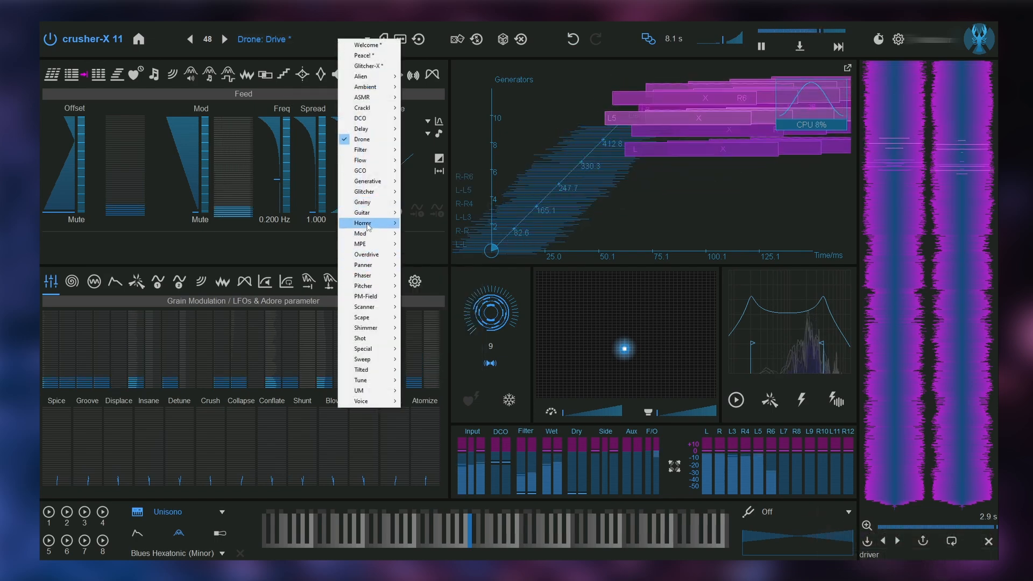
{"action": "mouse_move", "coordinate": [378, 208]}
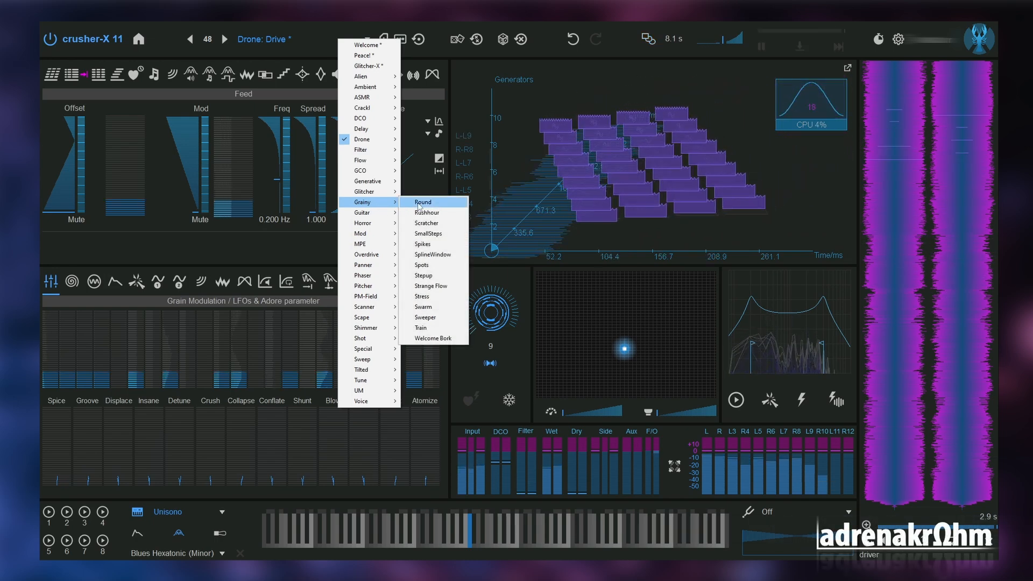
{"action": "left_click", "coordinate": [421, 203]}
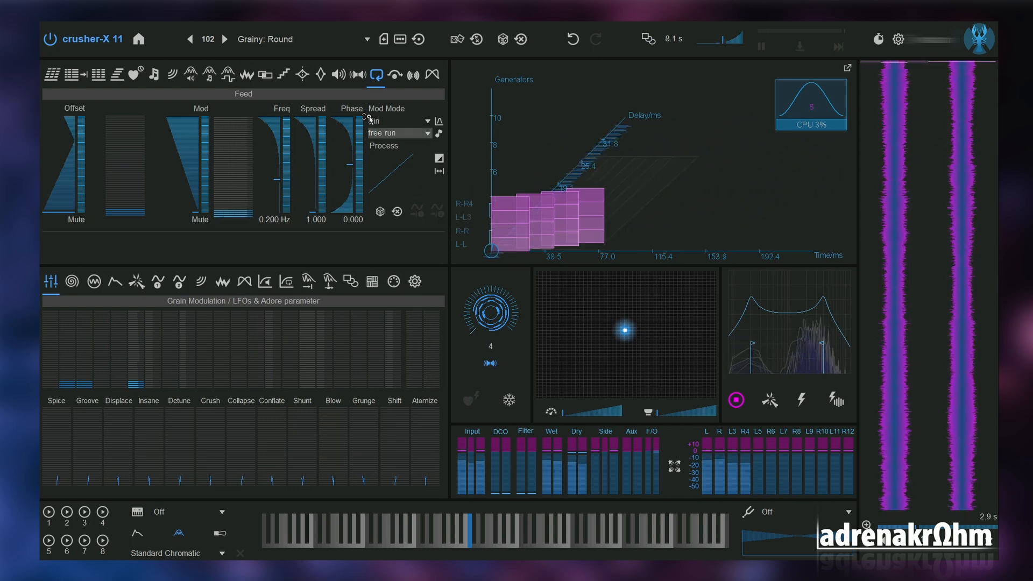
Advance to Grainy: Rushhour and raise Crush, Shunt, Shift, Groove, Blow, Atomize, Insane, Detune and Displace.
{"action": "left_click", "coordinate": [228, 40]}
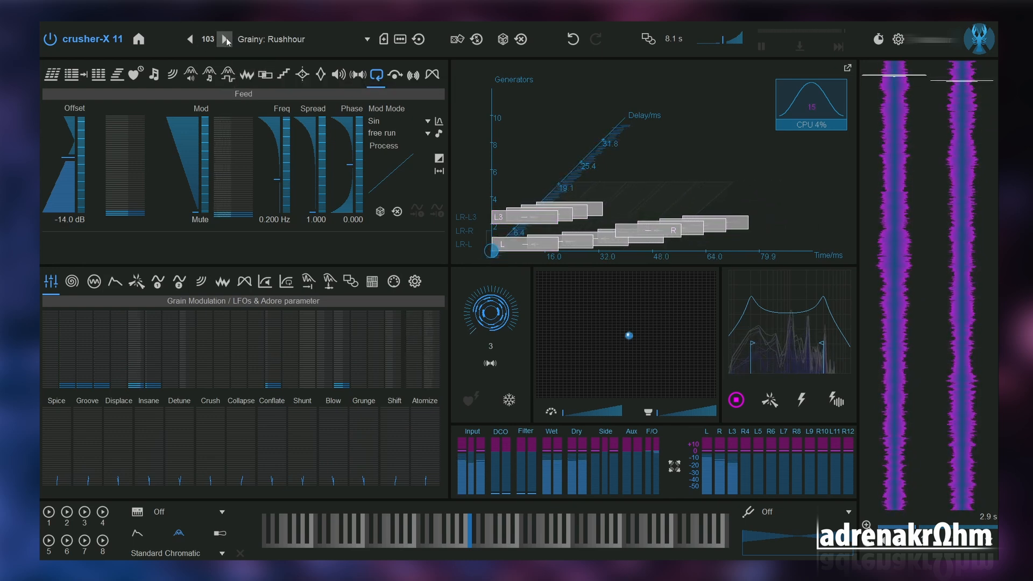
{"action": "left_click_drag", "start_coordinate": [237, 473], "coordinate": [220, 450]}
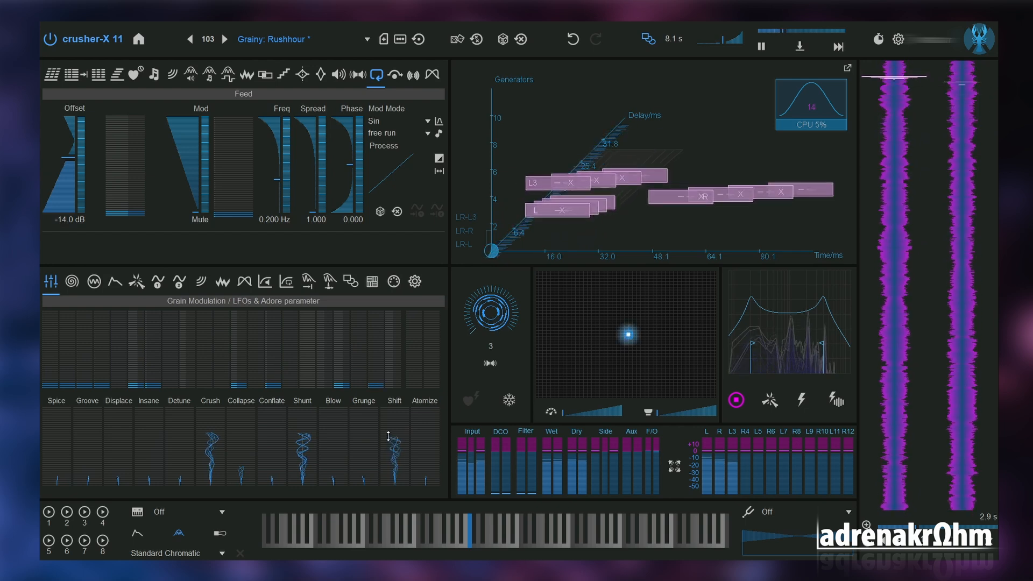
{"action": "left_click_drag", "start_coordinate": [92, 467], "coordinate": [90, 434]}
{"action": "left_click_drag", "start_coordinate": [333, 442], "coordinate": [335, 416]}
{"action": "left_click_drag", "start_coordinate": [420, 437], "coordinate": [426, 418]}
{"action": "mouse_move", "coordinate": [153, 439]}
{"action": "left_mouse_down"}
{"action": "mouse_move", "coordinate": [152, 411]}
{"action": "mouse_move", "coordinate": [179, 413]}
{"action": "left_mouse_up"}
{"action": "left_click", "coordinate": [153, 75]}
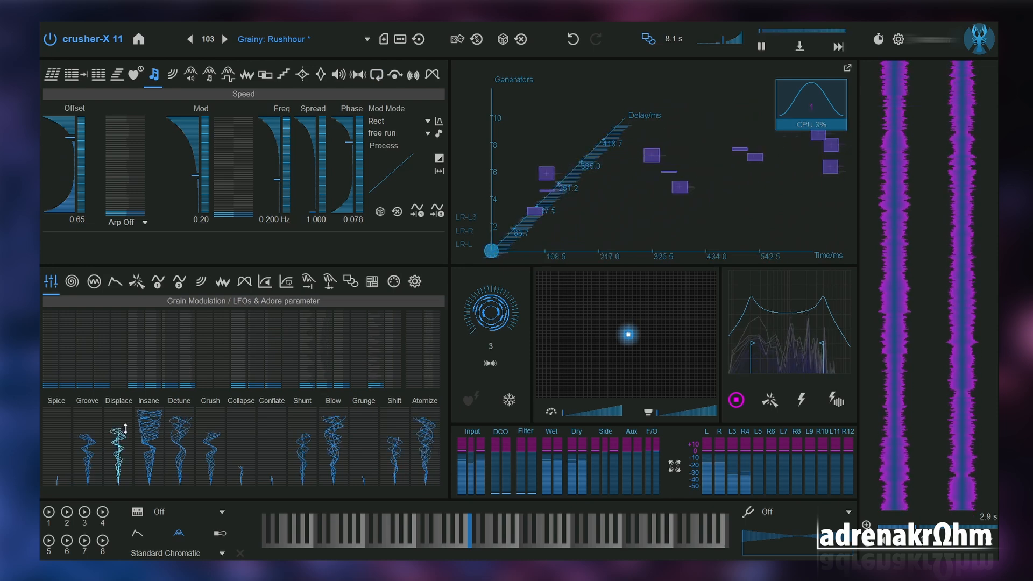
{"action": "left_click_drag", "start_coordinate": [118, 468], "coordinate": [119, 427]}
Advance to Grainy: Scratcher and raise its Crush, Insane, Groove and Shunt Adore parameters.
{"action": "left_click", "coordinate": [225, 40]}
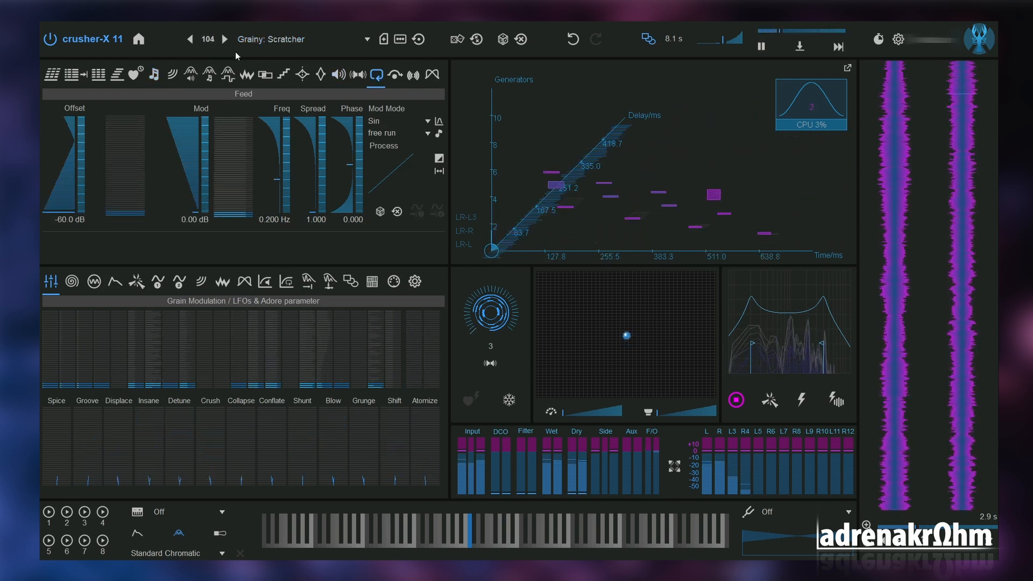
{"action": "left_click_drag", "start_coordinate": [210, 478], "coordinate": [210, 438]}
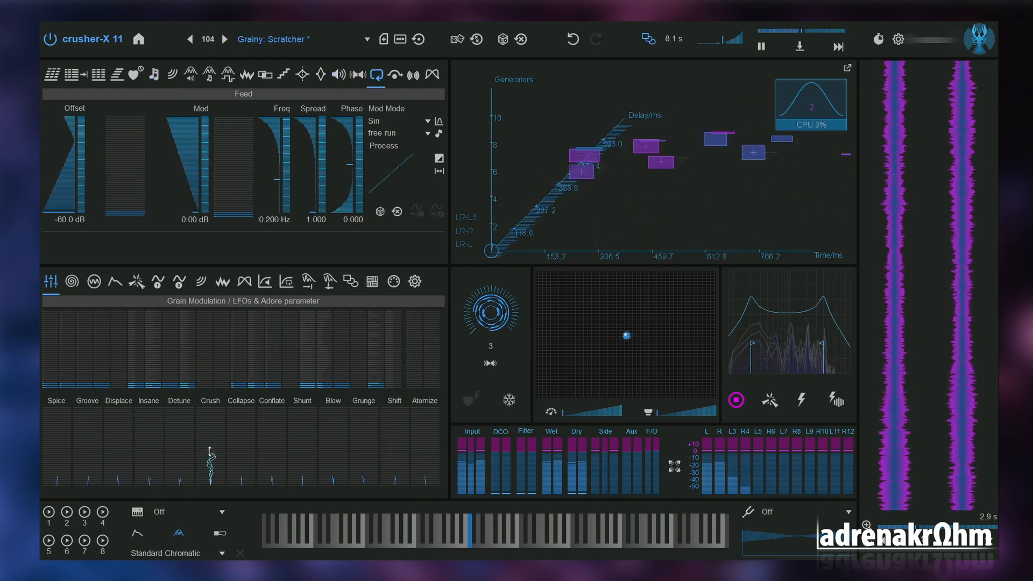
{"action": "left_click_drag", "start_coordinate": [150, 477], "coordinate": [150, 428]}
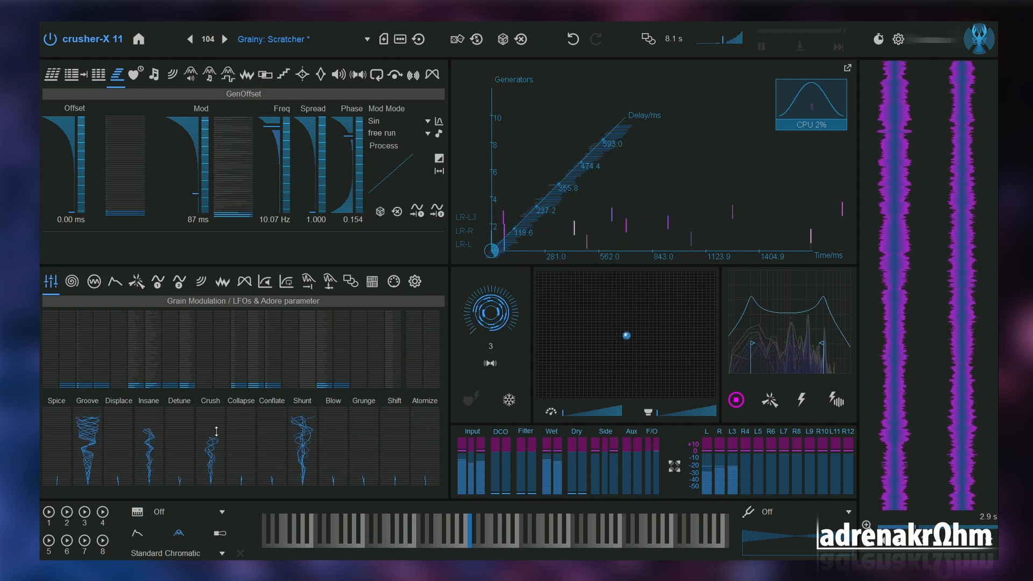
Lower Scratcher's Crush, Shunt, Groove and Insane amounts, and raise Shunt again.
{"action": "left_click_drag", "start_coordinate": [217, 429], "coordinate": [217, 448]}
{"action": "left_click_drag", "start_coordinate": [299, 424], "coordinate": [298, 455]}
{"action": "left_click_drag", "start_coordinate": [87, 420], "coordinate": [83, 452]}
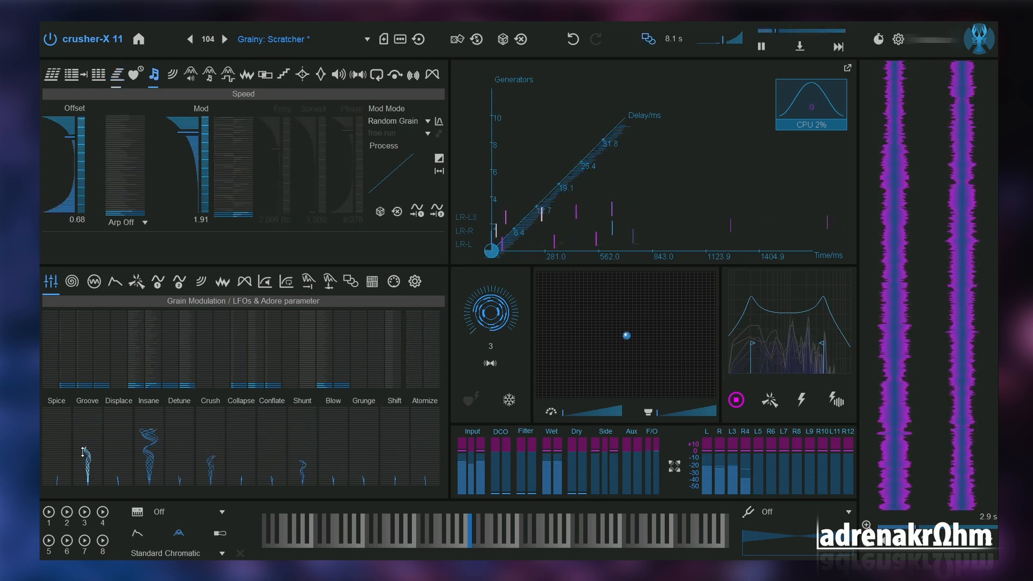
{"action": "left_click_drag", "start_coordinate": [156, 451], "coordinate": [154, 465]}
{"action": "mouse_move", "coordinate": [295, 462]}
{"action": "left_mouse_down"}
{"action": "mouse_move", "coordinate": [296, 473]}
{"action": "mouse_move", "coordinate": [312, 447]}
{"action": "left_mouse_up"}
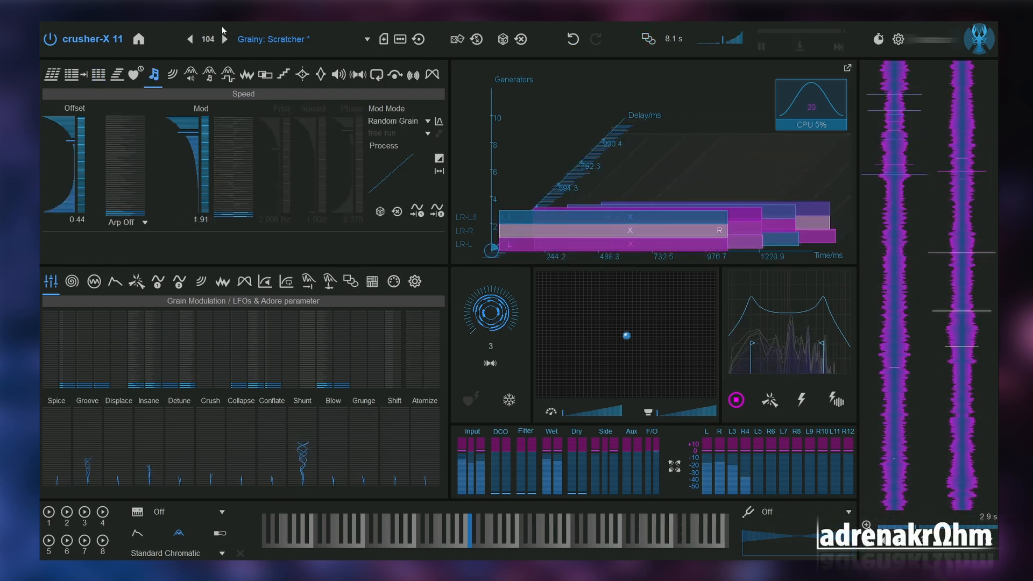
Advance to Grainy: SmallSteps and load the Scanner: GCOEnvScanner program.
{"action": "left_click", "coordinate": [224, 39]}
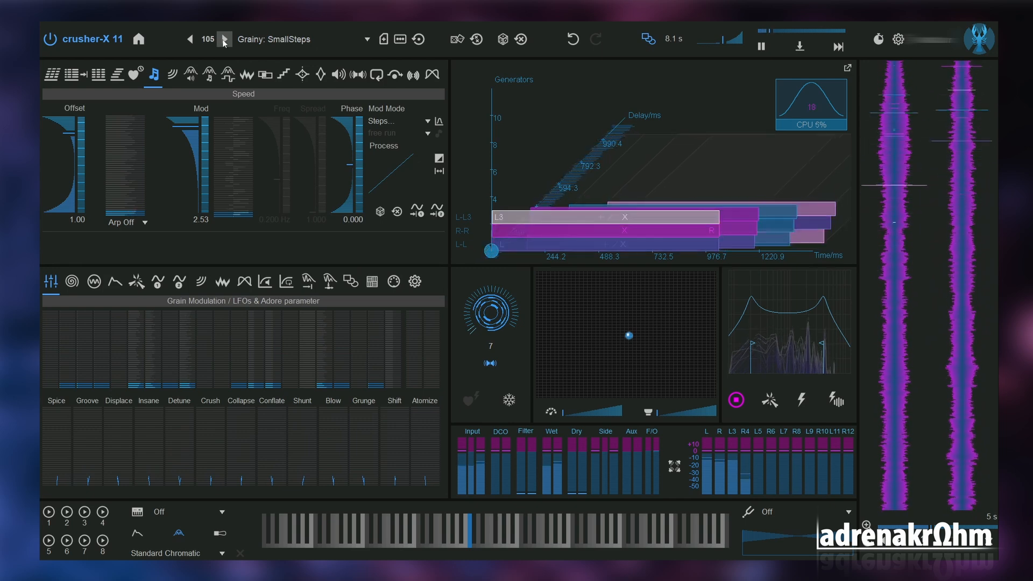
{"action": "left_click", "coordinate": [271, 39]}
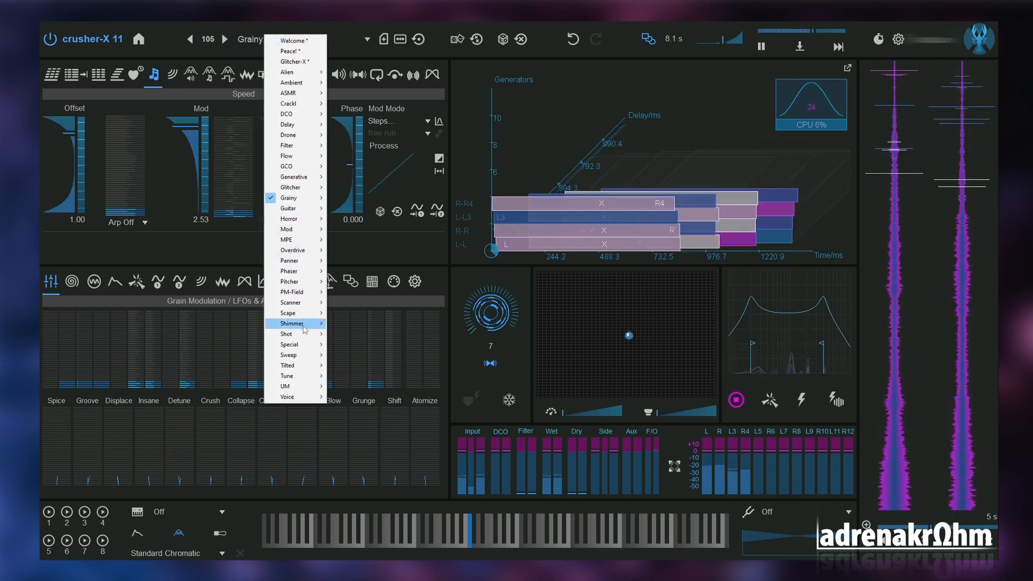
{"action": "mouse_move", "coordinate": [304, 328]}
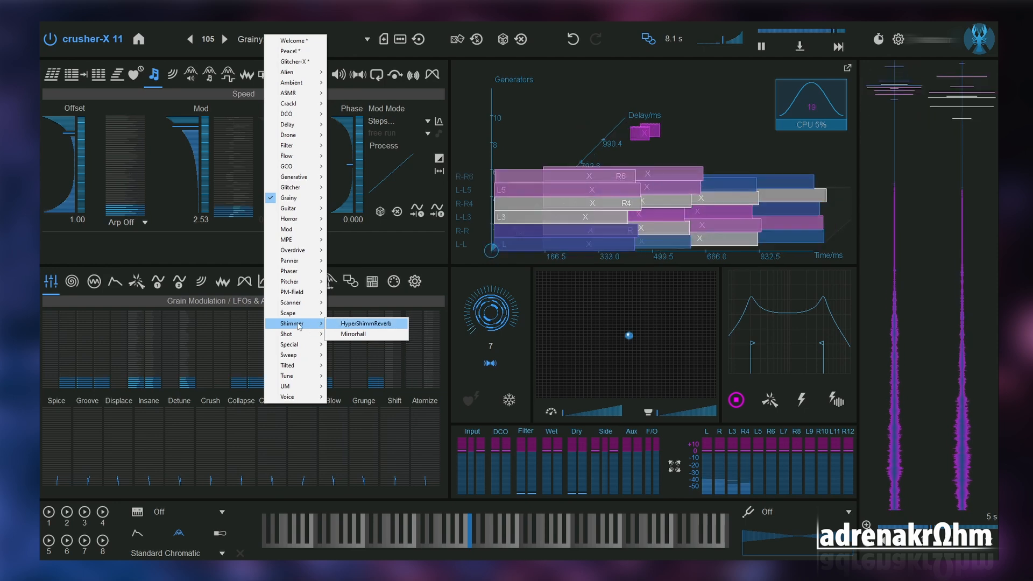
{"action": "mouse_move", "coordinate": [318, 306]}
{"action": "left_click", "coordinate": [361, 303]}
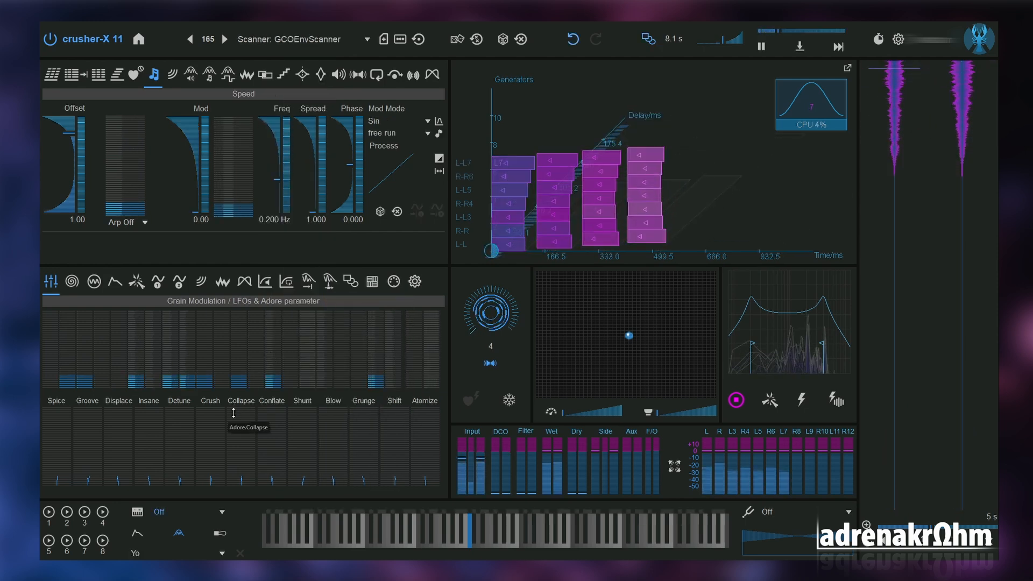
Raise Crush, Insane, Displace, Blow, Shunt and Grunge in GCOEnvScanner, reducing Blow before setting Grunge.
{"action": "left_click", "coordinate": [216, 426]}
{"action": "left_click", "coordinate": [147, 428]}
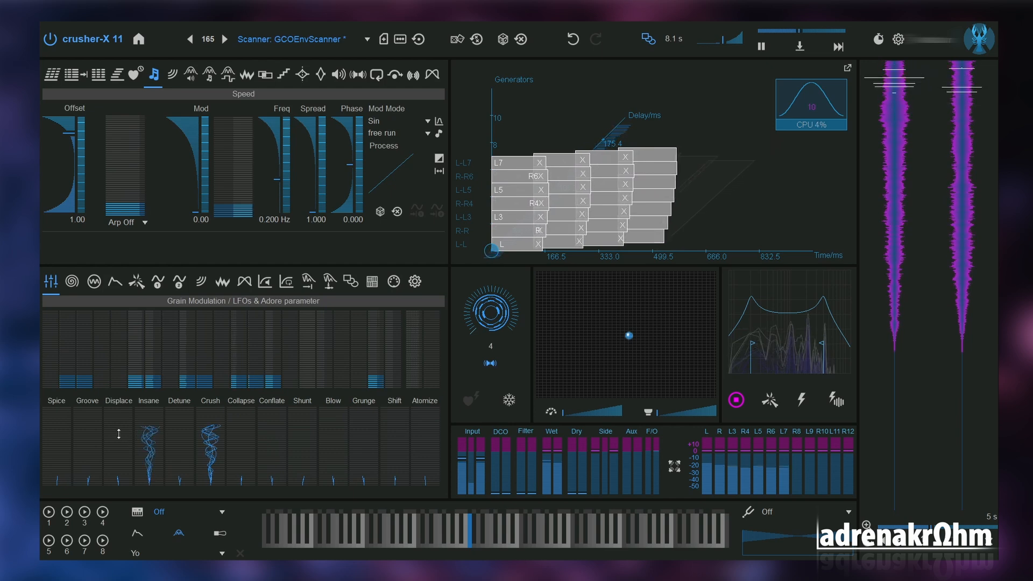
{"action": "left_click", "coordinate": [120, 425]}
{"action": "left_click", "coordinate": [334, 420]}
{"action": "left_click", "coordinate": [305, 445]}
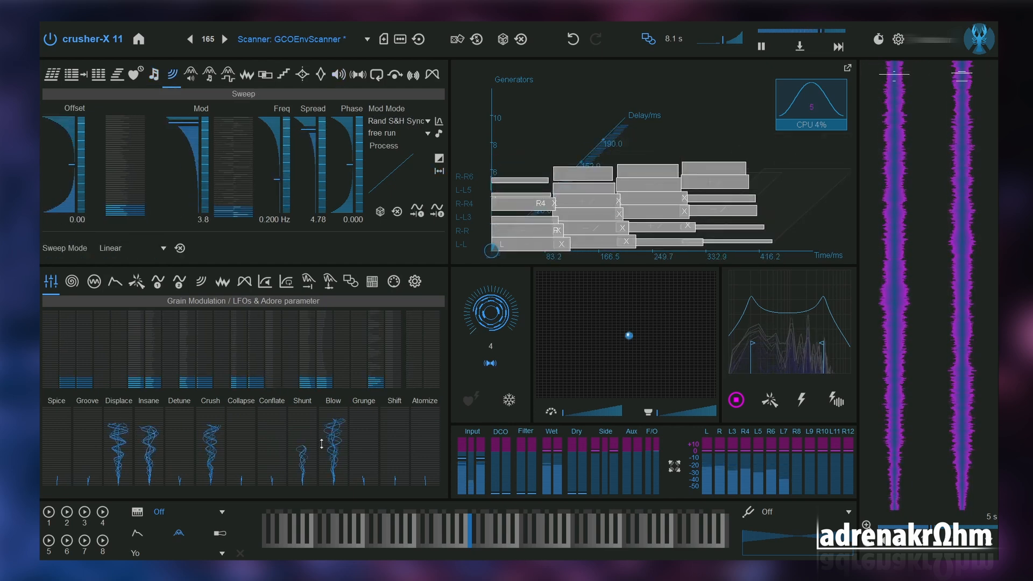
{"action": "left_click", "coordinate": [334, 447]}
{"action": "left_click", "coordinate": [368, 434]}
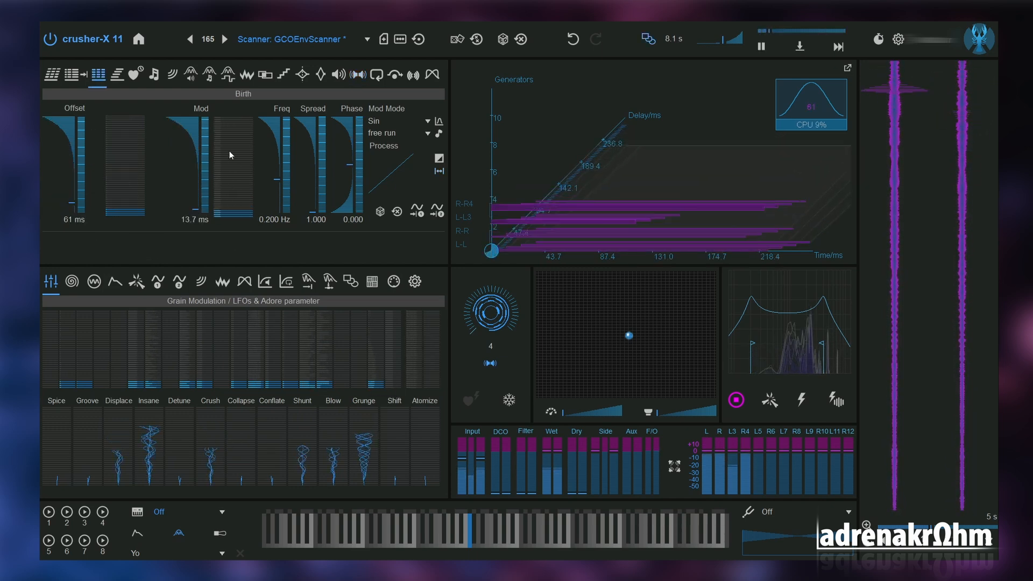
Advance to Scanner: GCOFilePoke and raise its Conflate, Insane, Grunge and Shift Adore parameters.
{"action": "left_click", "coordinate": [224, 40]}
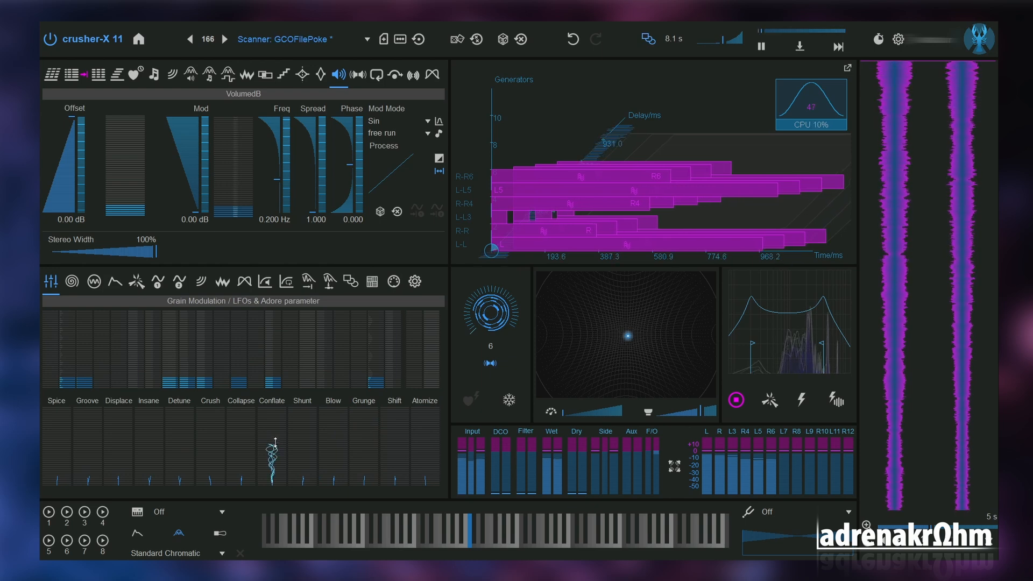
{"action": "left_click", "coordinate": [143, 436]}
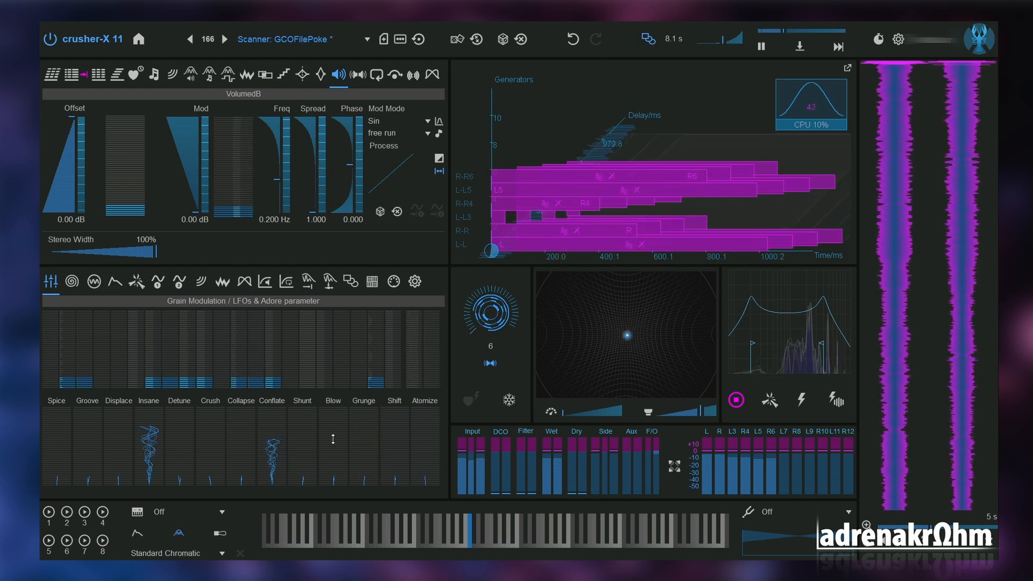
{"action": "left_click_drag", "start_coordinate": [363, 432], "coordinate": [363, 421]}
{"action": "left_click", "coordinate": [397, 434]}
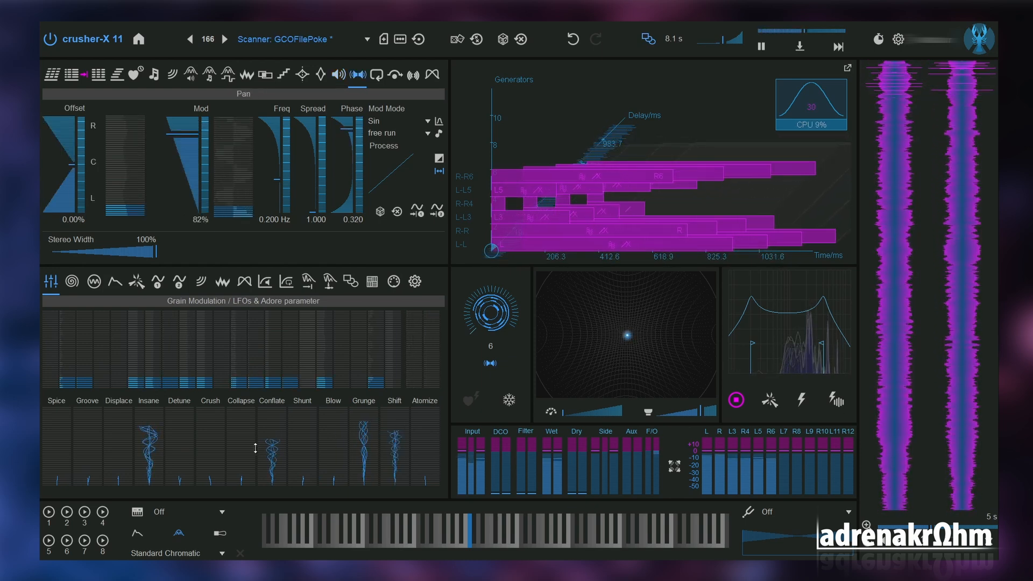
Lower GCOFilePoke's Insane amount and raise its Displace, Groove, Spice and Crush Adore parameters.
{"action": "mouse_move", "coordinate": [150, 433]}
{"action": "left_mouse_down"}
{"action": "mouse_move", "coordinate": [149, 449]}
{"action": "mouse_move", "coordinate": [89, 428]}
{"action": "left_mouse_up"}
{"action": "left_click", "coordinate": [118, 437]}
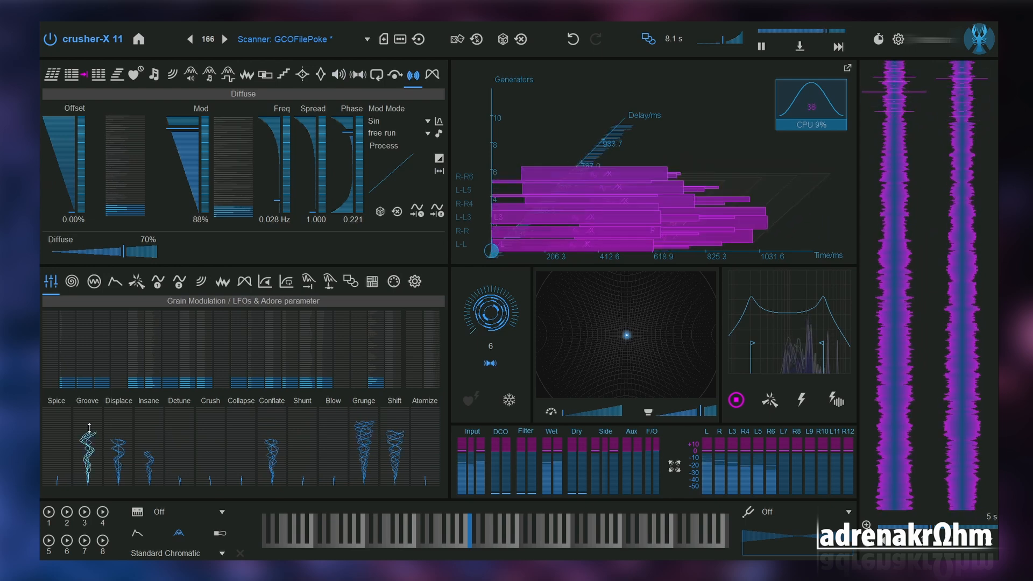
{"action": "left_click", "coordinate": [56, 428]}
{"action": "left_click", "coordinate": [206, 428]}
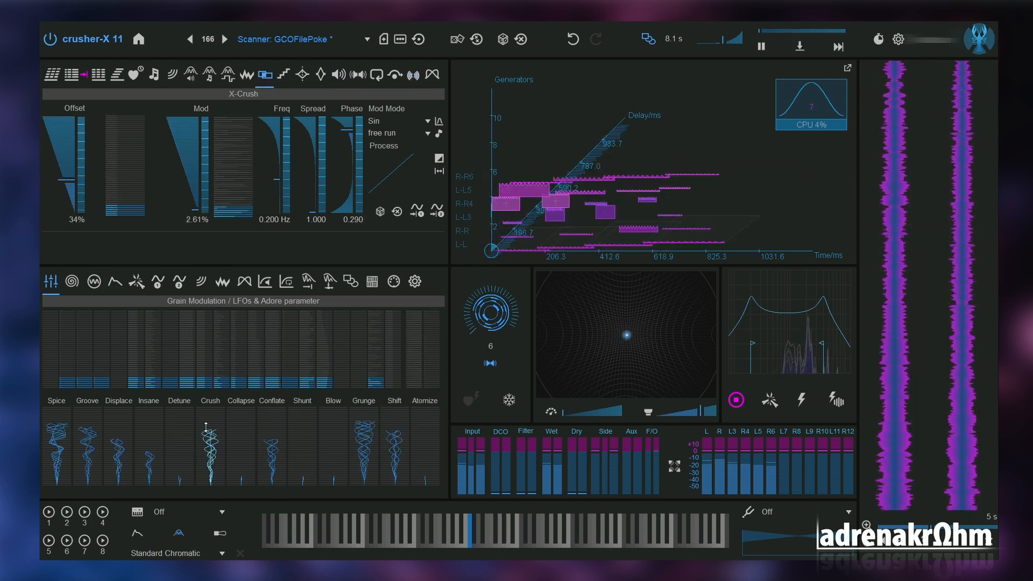
{"action": "left_click_drag", "start_coordinate": [206, 427], "coordinate": [207, 425]}
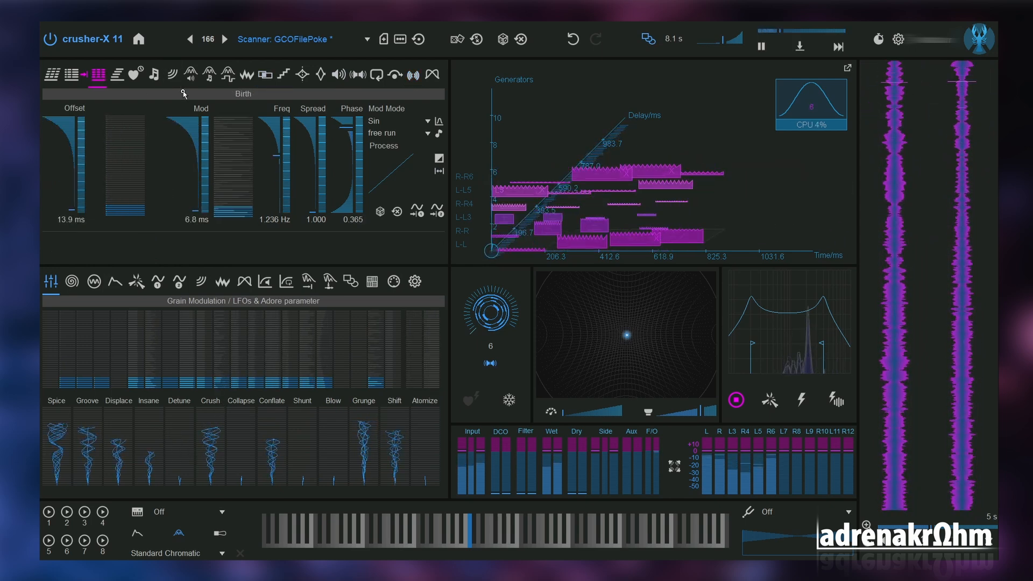
Advance to Scanner: Mind your Head and raise its Collapse and Detune Adore parameters.
{"action": "left_click", "coordinate": [224, 40]}
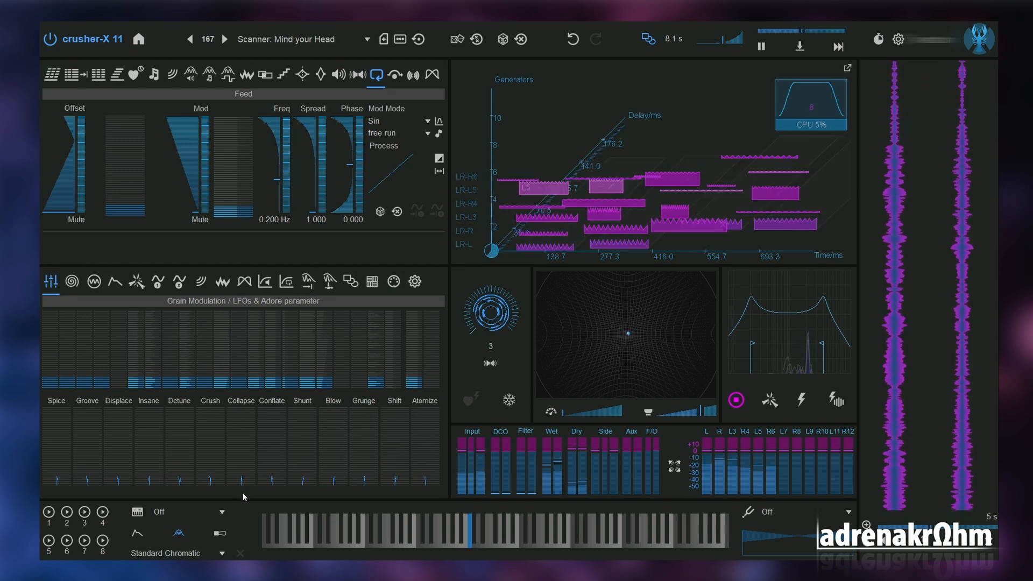
{"action": "left_click", "coordinate": [242, 441]}
{"action": "left_click", "coordinate": [183, 425]}
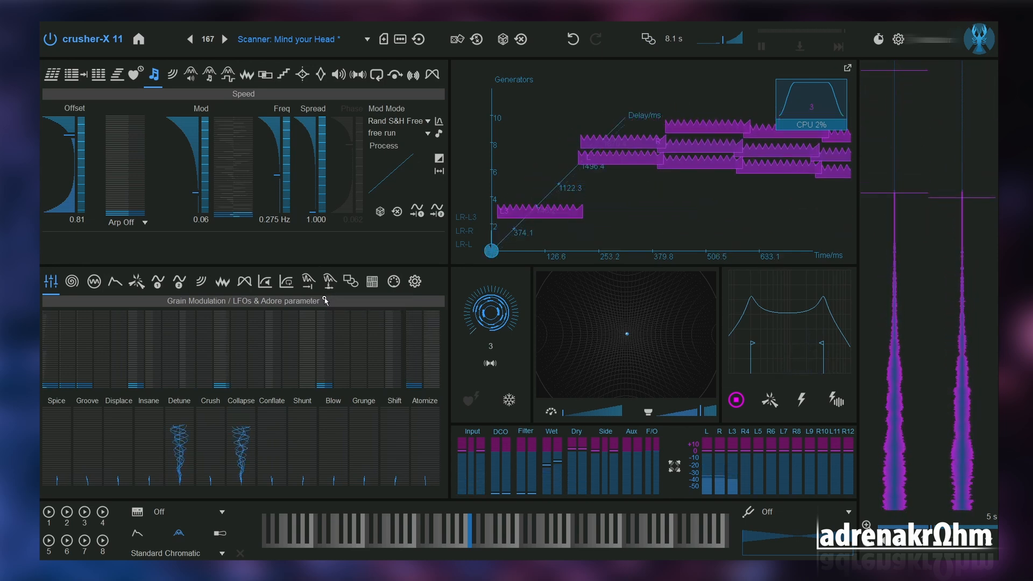
{"action": "left_click", "coordinate": [281, 39]}
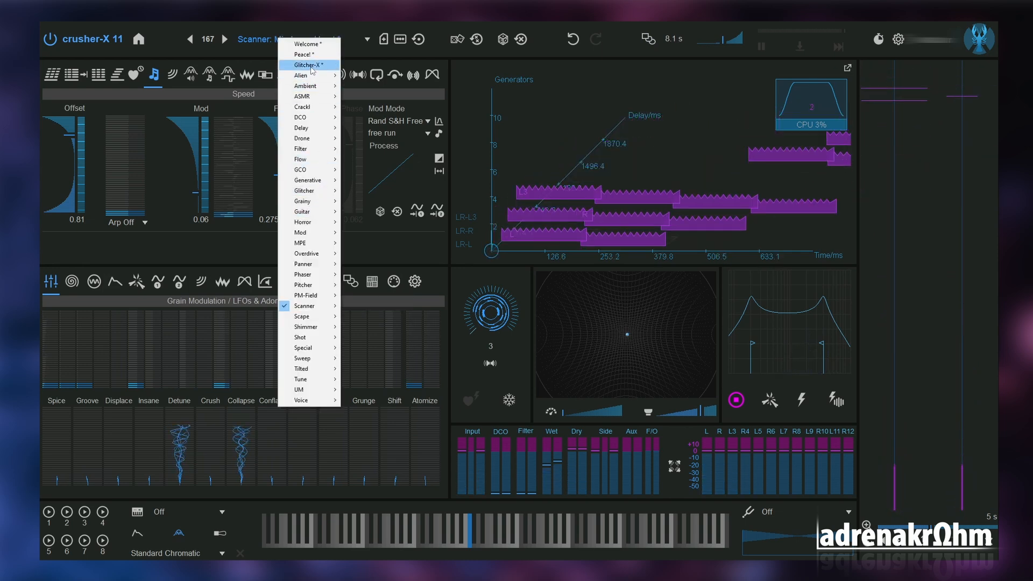
{"action": "left_click", "coordinate": [348, 22]}
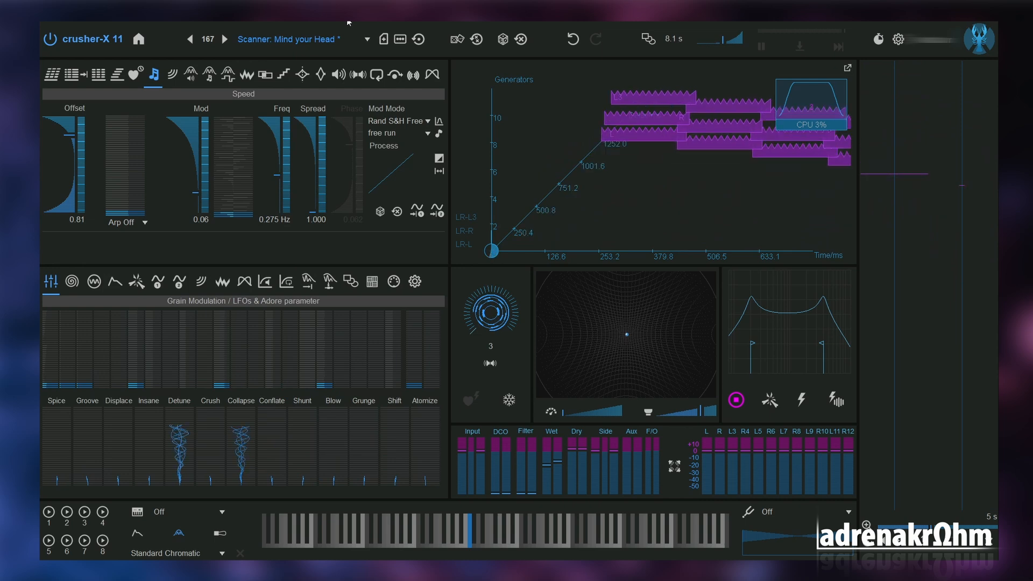